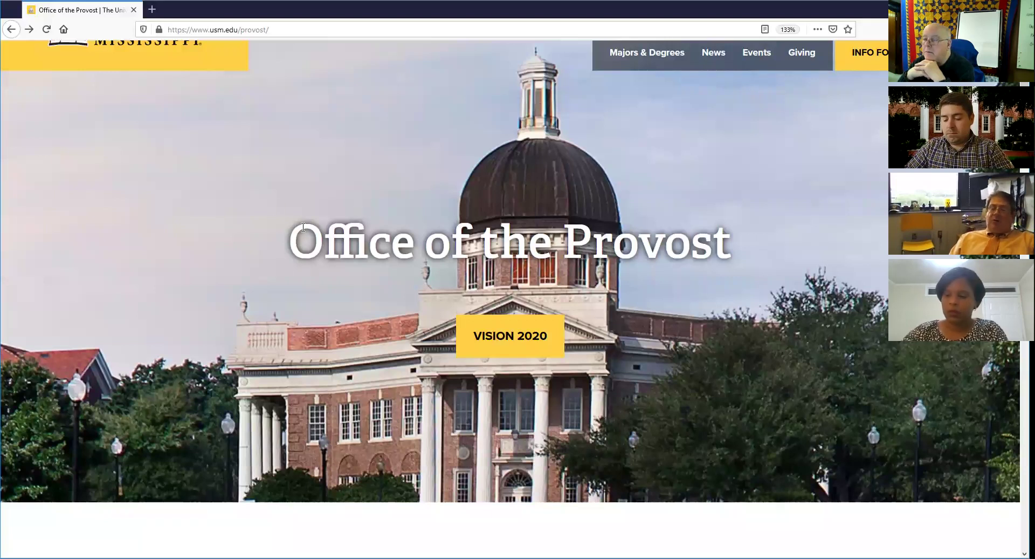
Open the Faculty/Staff page of the Office of the Provost and dismiss the coronavirus notice.
{"action": "scroll", "coordinate": [309, 232], "scroll_direction": "down", "scroll_amount": 6}
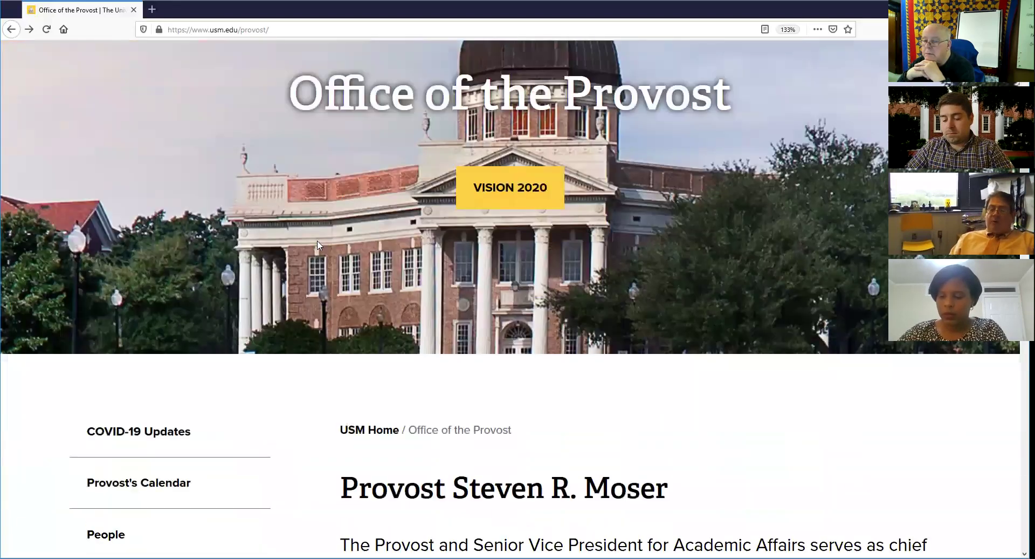
{"action": "scroll", "coordinate": [111, 296], "scroll_direction": "down", "scroll_amount": 1}
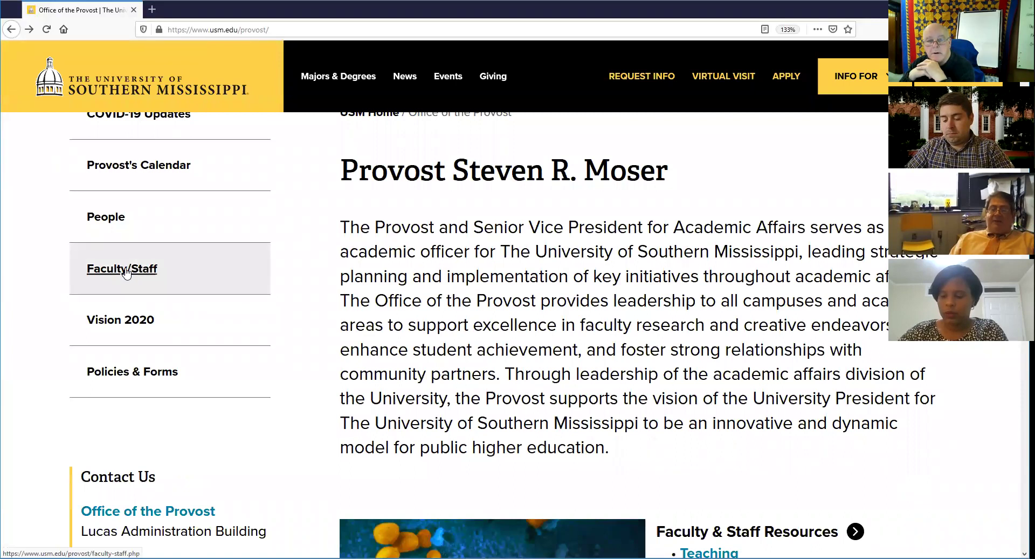
{"action": "left_click", "coordinate": [130, 274]}
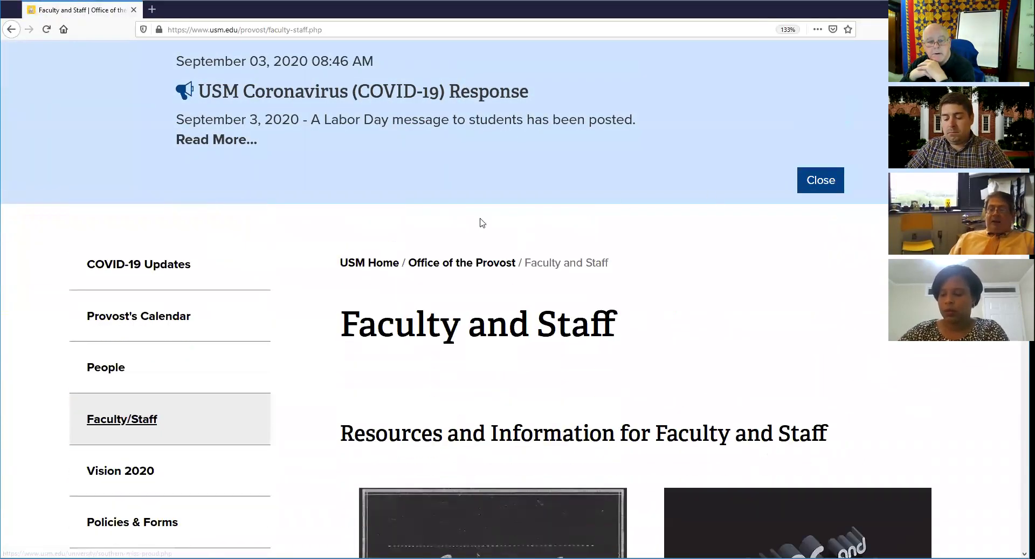
{"action": "left_click", "coordinate": [833, 187]}
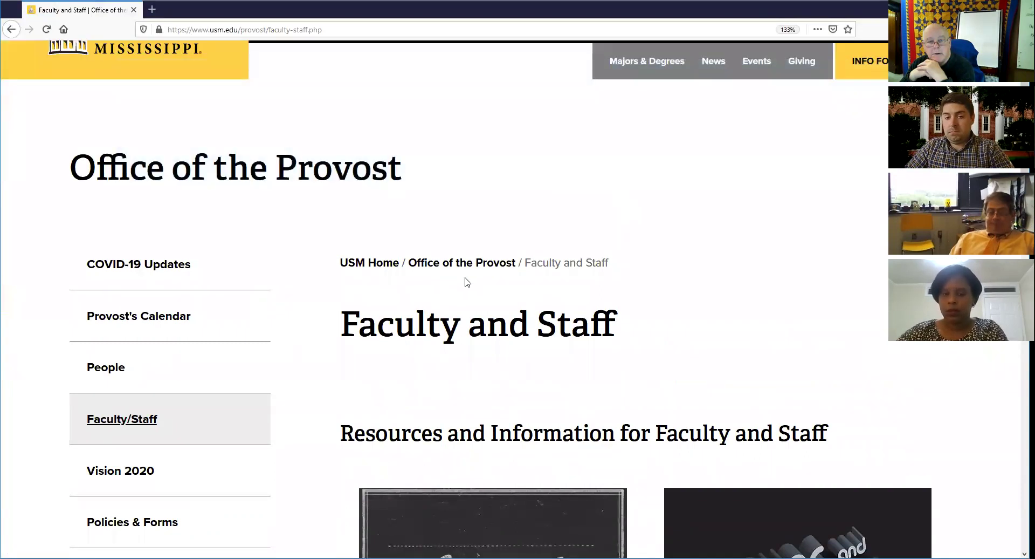
Open the Digital Measures page from the faculty and staff resources and dismiss its coronavirus notice.
{"action": "scroll", "coordinate": [415, 256], "scroll_direction": "down", "scroll_amount": 10}
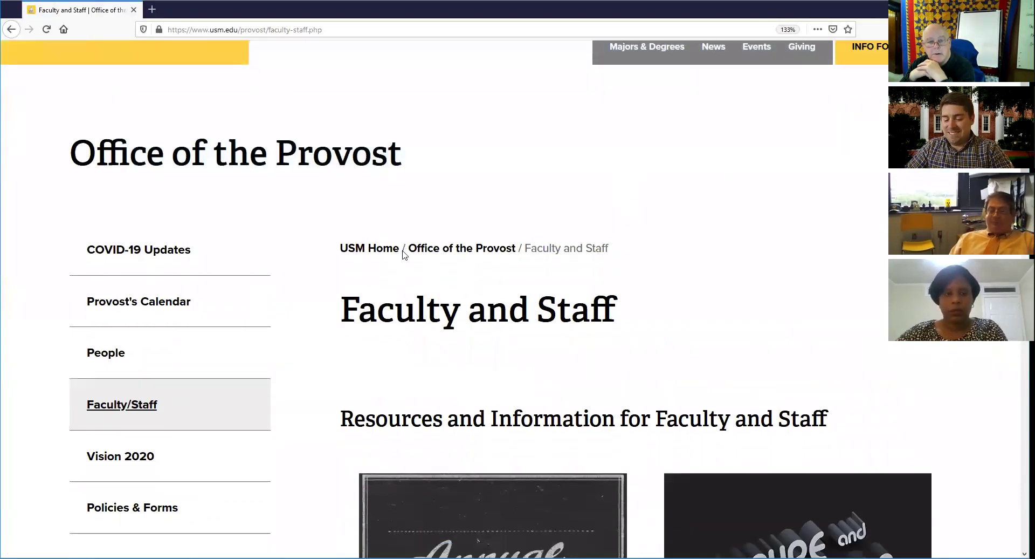
{"action": "scroll", "coordinate": [402, 252], "scroll_direction": "down", "scroll_amount": 3}
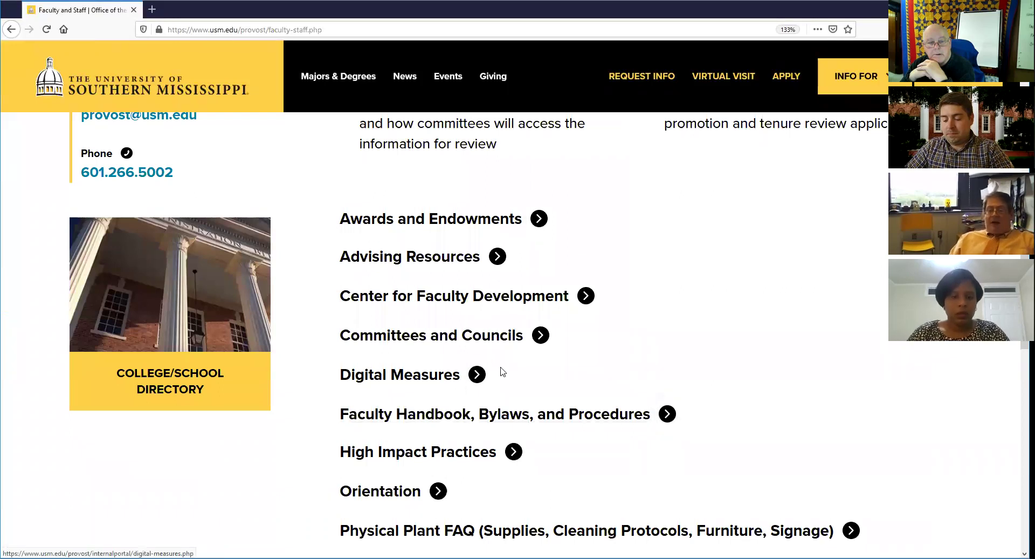
{"action": "left_click", "coordinate": [407, 376]}
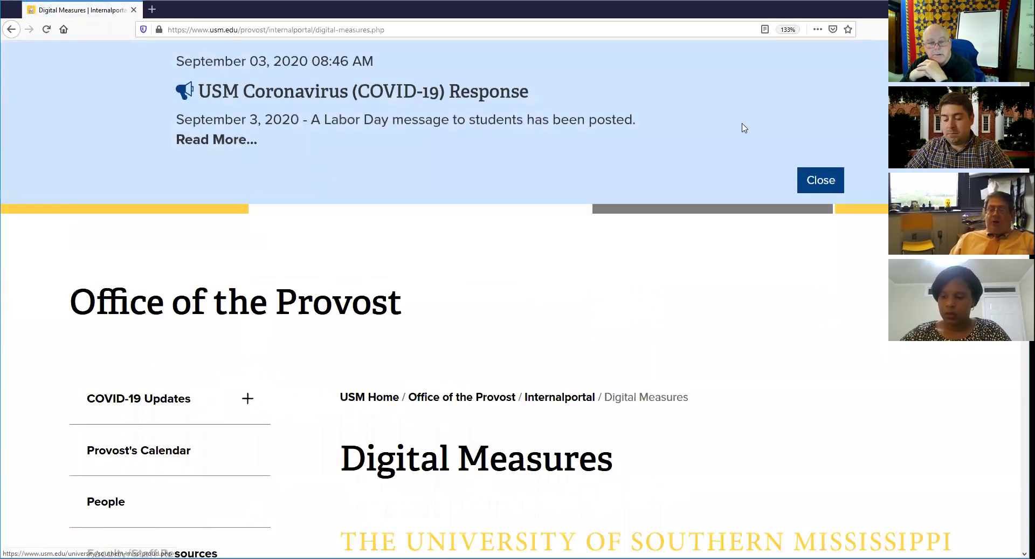
{"action": "left_click", "coordinate": [835, 183]}
Examine the Digital Measures page's login and Fair Use links, user guides, video resources and FAQ.
{"action": "scroll", "coordinate": [620, 183], "scroll_direction": "down", "scroll_amount": 3}
{"action": "scroll", "coordinate": [558, 190], "scroll_direction": "down", "scroll_amount": 2}
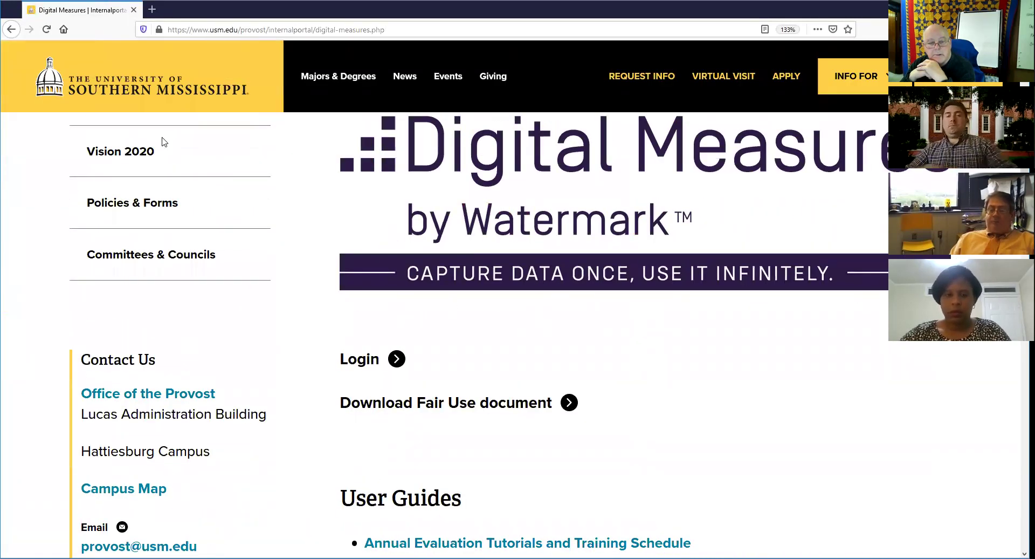
{"action": "scroll", "coordinate": [162, 138], "scroll_direction": "down", "scroll_amount": 5}
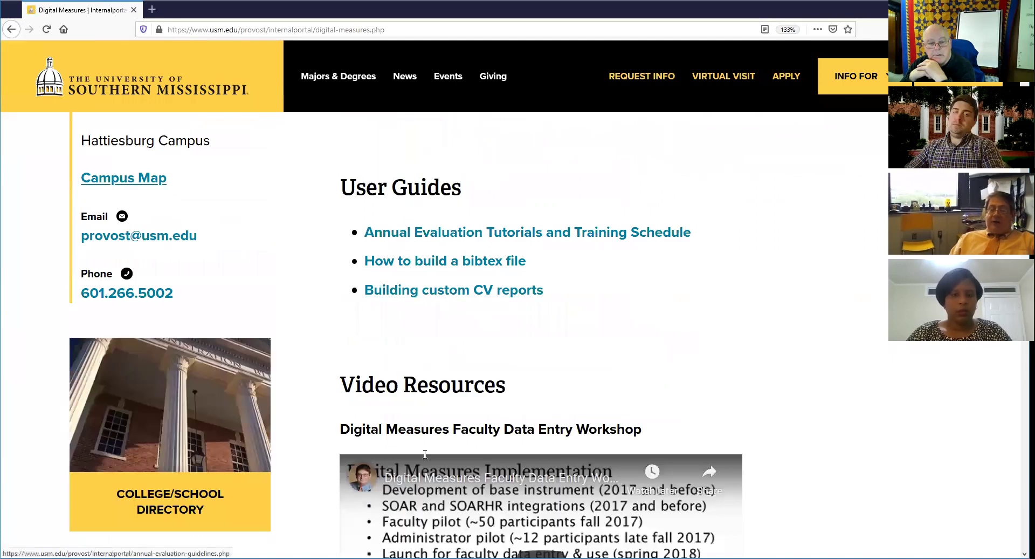
{"action": "scroll", "coordinate": [406, 307], "scroll_direction": "up", "scroll_amount": 3}
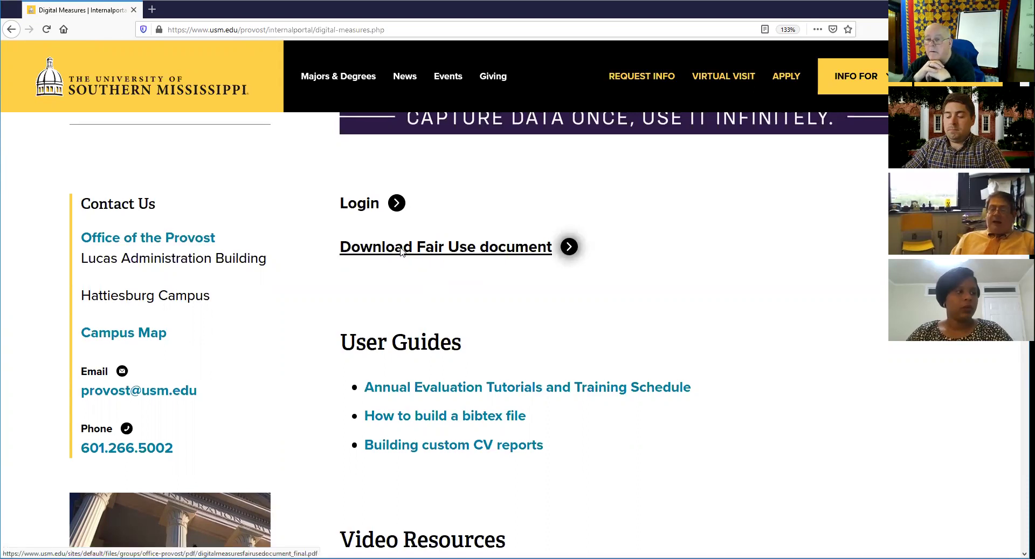
{"action": "scroll", "coordinate": [411, 299], "scroll_direction": "down", "scroll_amount": 3}
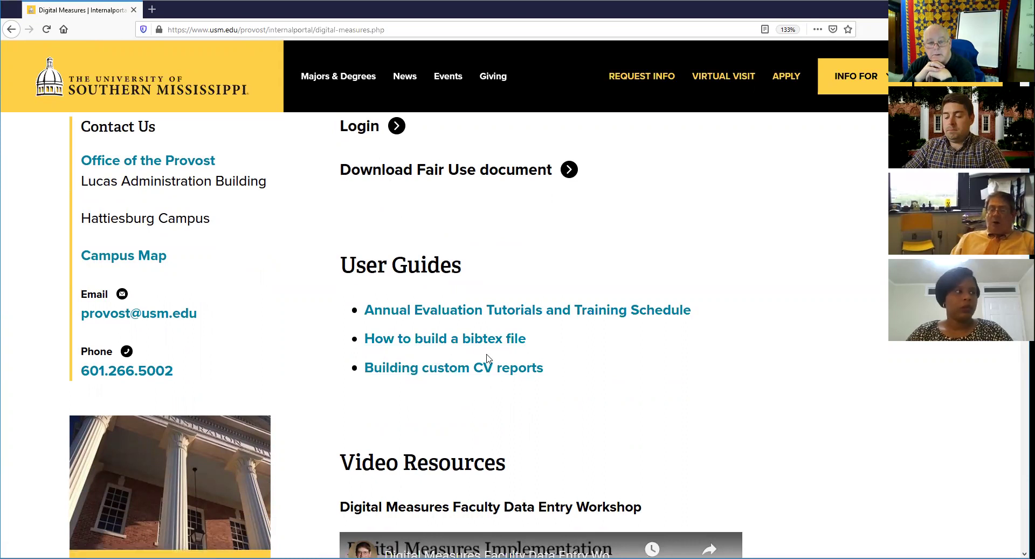
{"action": "scroll", "coordinate": [475, 356], "scroll_direction": "down", "scroll_amount": 6}
{"action": "scroll", "coordinate": [443, 333], "scroll_direction": "down", "scroll_amount": 6}
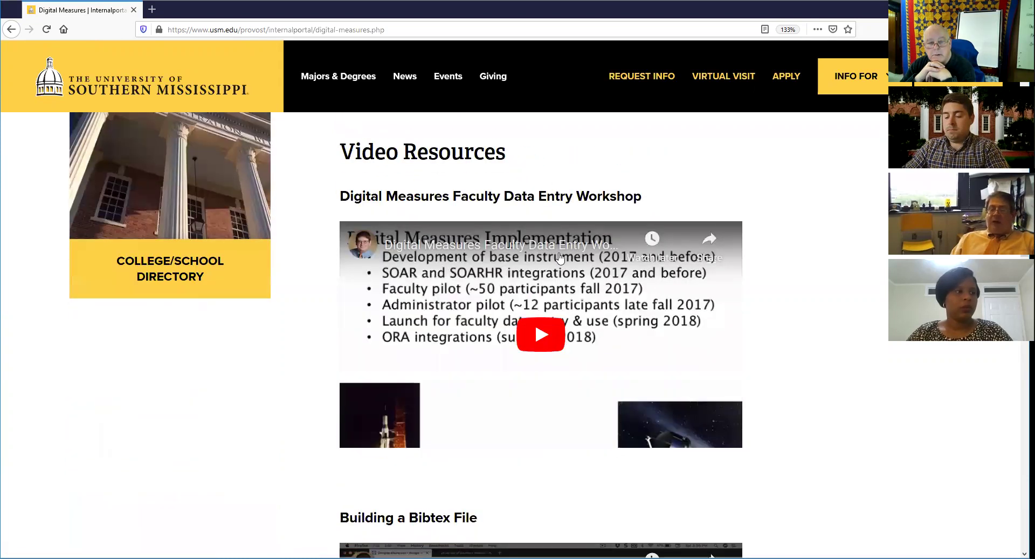
{"action": "scroll", "coordinate": [475, 331], "scroll_direction": "down", "scroll_amount": 10}
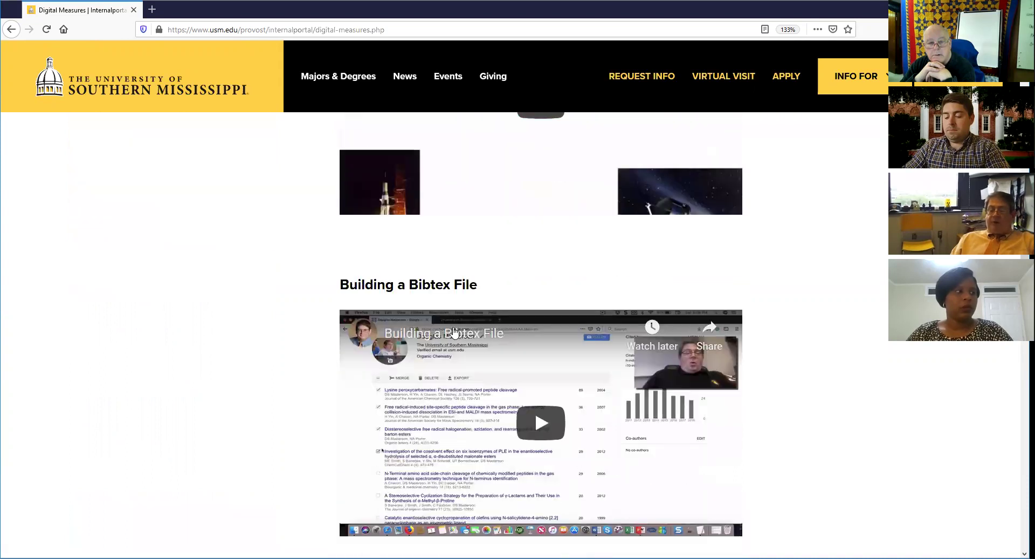
{"action": "scroll", "coordinate": [454, 325], "scroll_direction": "down", "scroll_amount": 5}
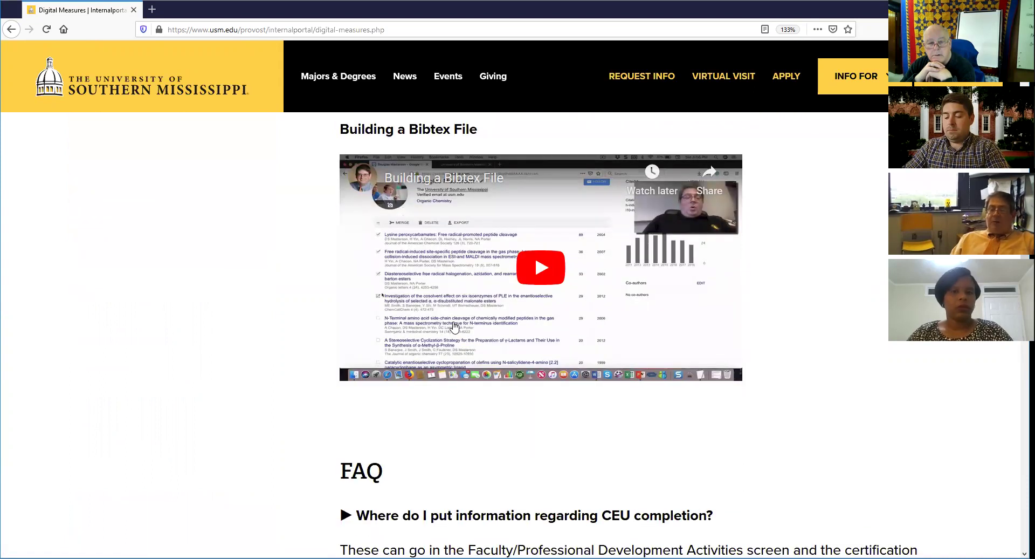
{"action": "scroll", "coordinate": [454, 326], "scroll_direction": "down", "scroll_amount": 13}
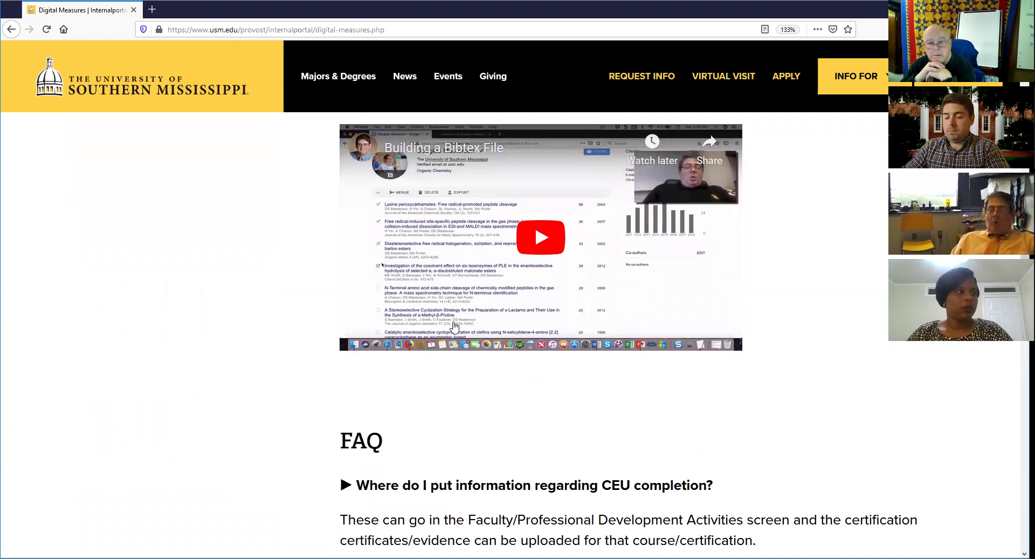
{"action": "scroll", "coordinate": [452, 326], "scroll_direction": "down", "scroll_amount": 11}
{"action": "scroll", "coordinate": [452, 325], "scroll_direction": "up", "scroll_amount": 20}
{"action": "scroll", "coordinate": [452, 326], "scroll_direction": "up", "scroll_amount": 12}
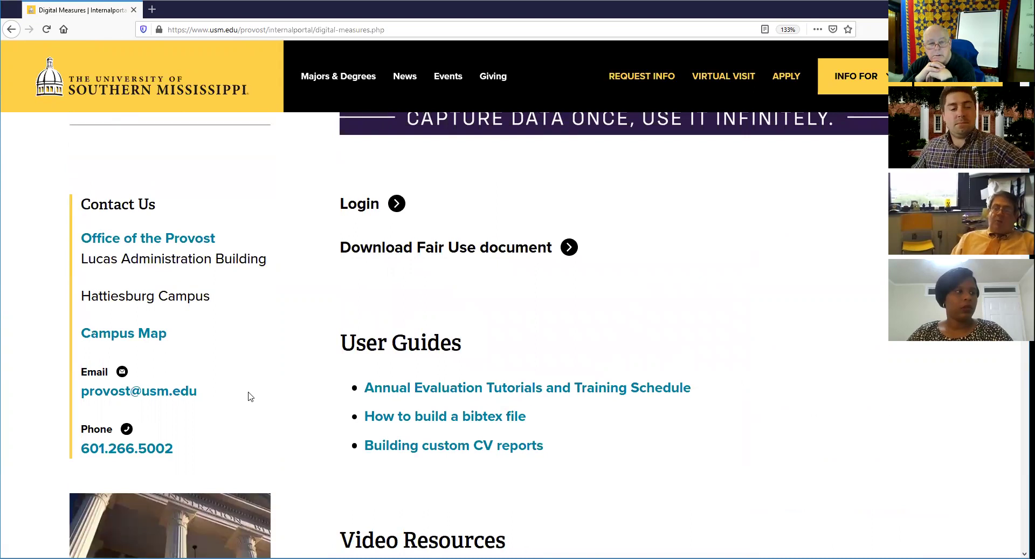
Log in to Digital Measures with the saved credentials and open the Activities overview.
{"action": "left_click", "coordinate": [362, 208]}
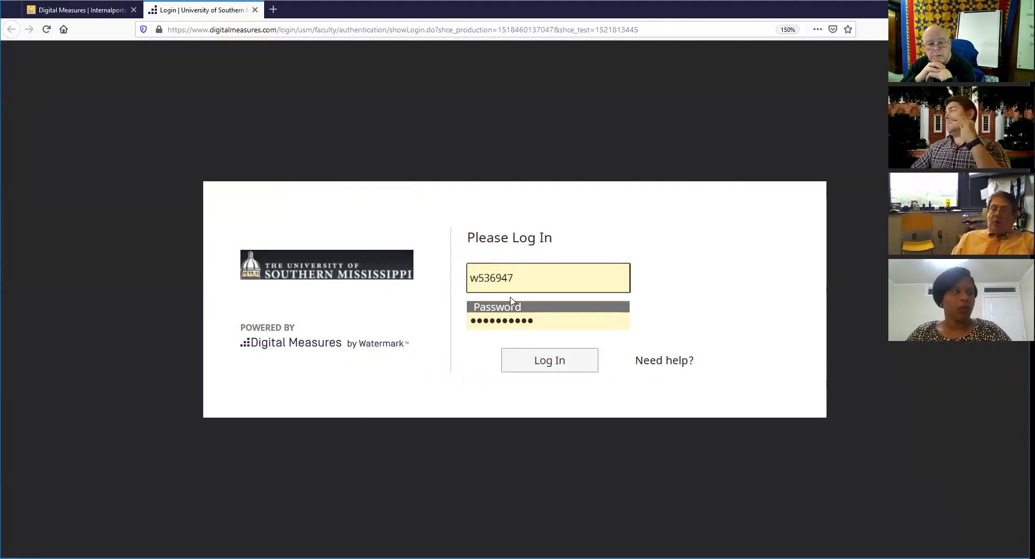
{"action": "left_click", "coordinate": [541, 365]}
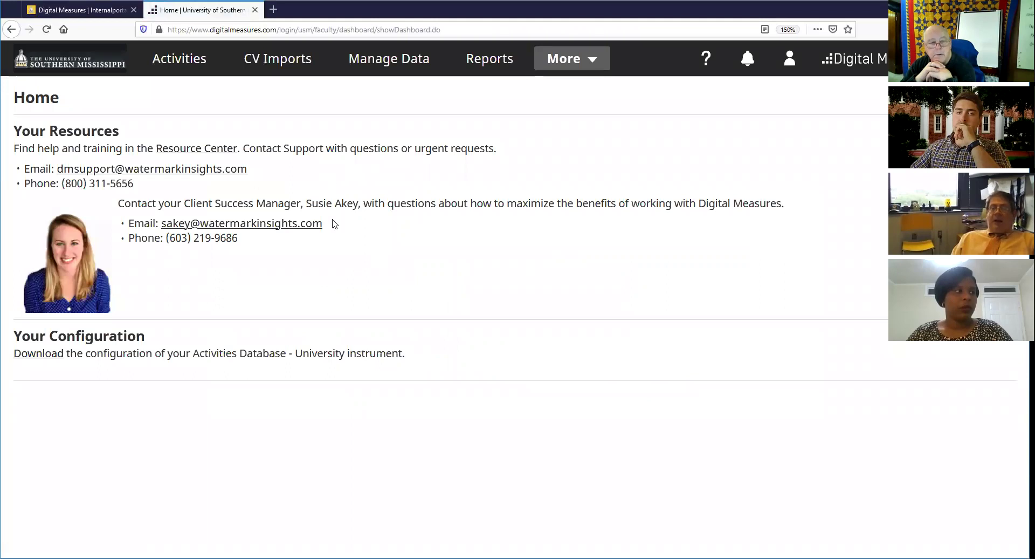
{"action": "left_click", "coordinate": [197, 63]}
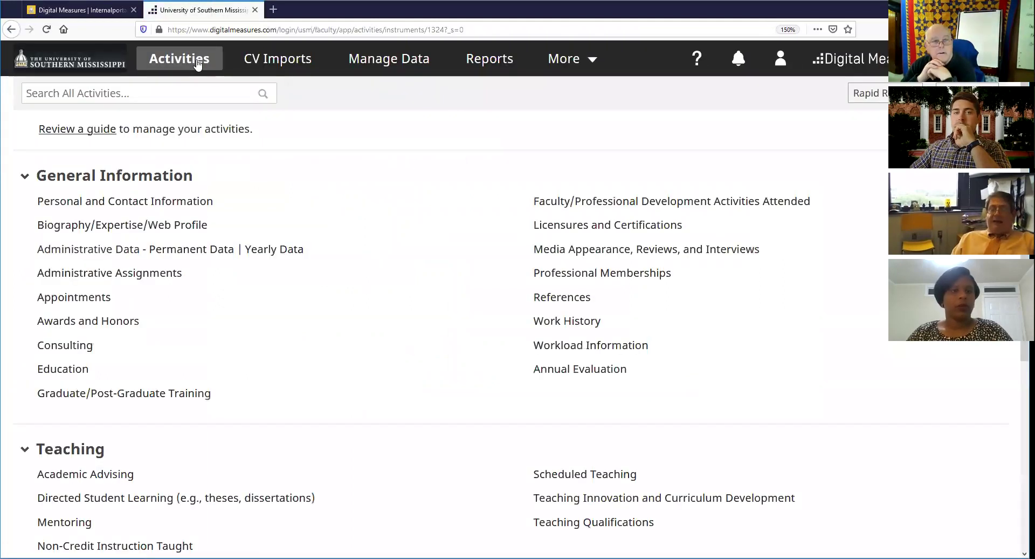
Collapse the General Information, Teaching, Scholarship/Research/Creative Activities and Service sections.
{"action": "left_click", "coordinate": [25, 176]}
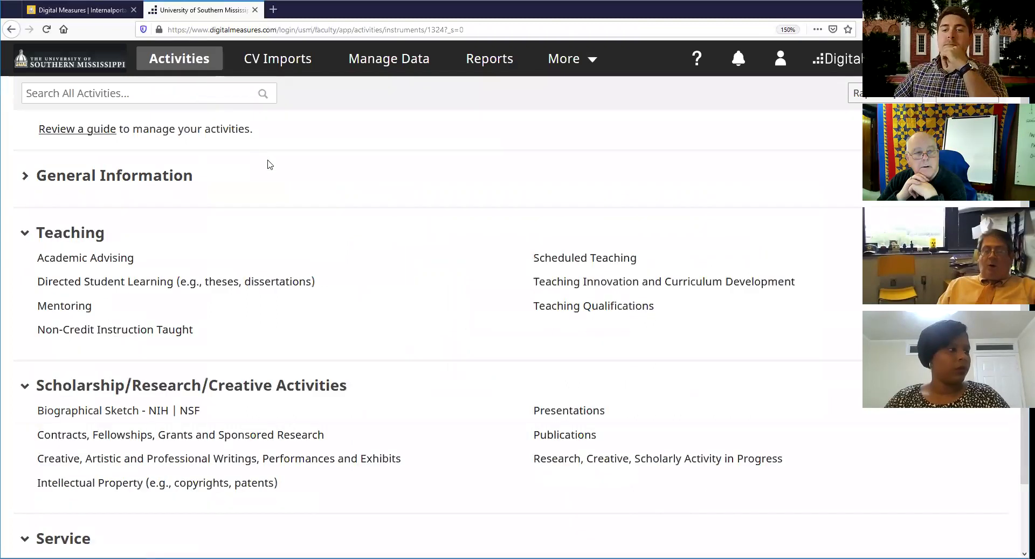
{"action": "left_click", "coordinate": [24, 232]}
{"action": "left_click", "coordinate": [25, 289]}
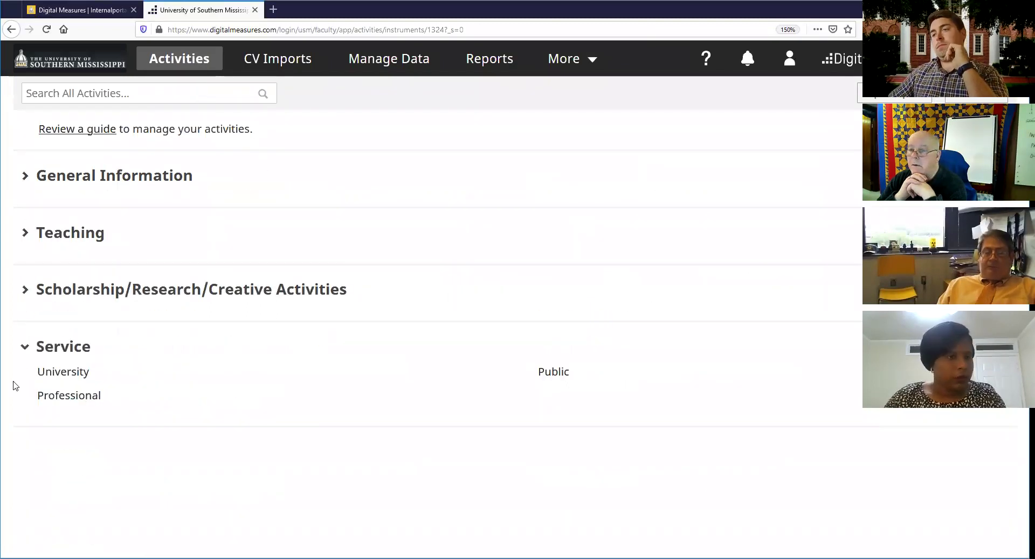
{"action": "left_click", "coordinate": [31, 356]}
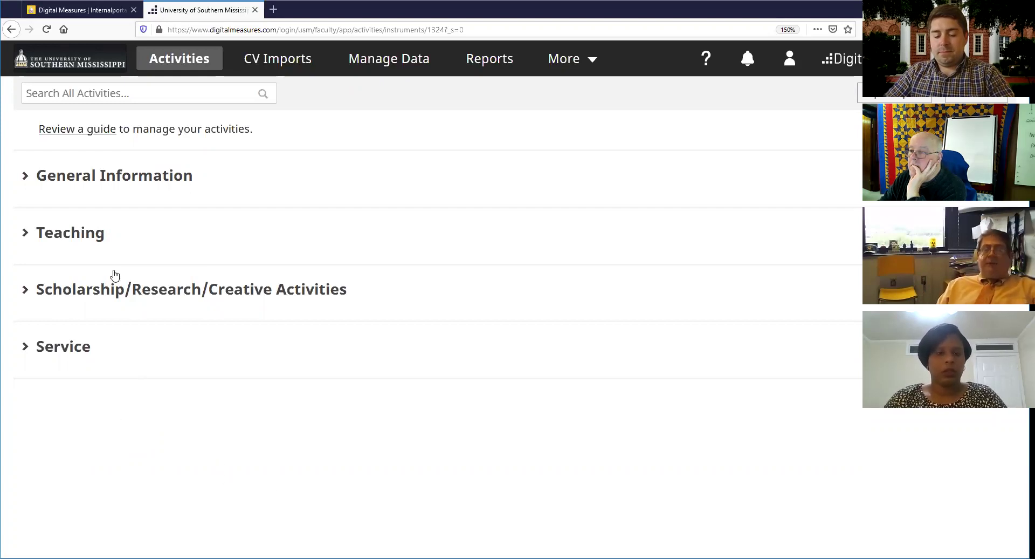
Expand General Information and open the Personal and Contact Information record for editing.
{"action": "left_click", "coordinate": [24, 177]}
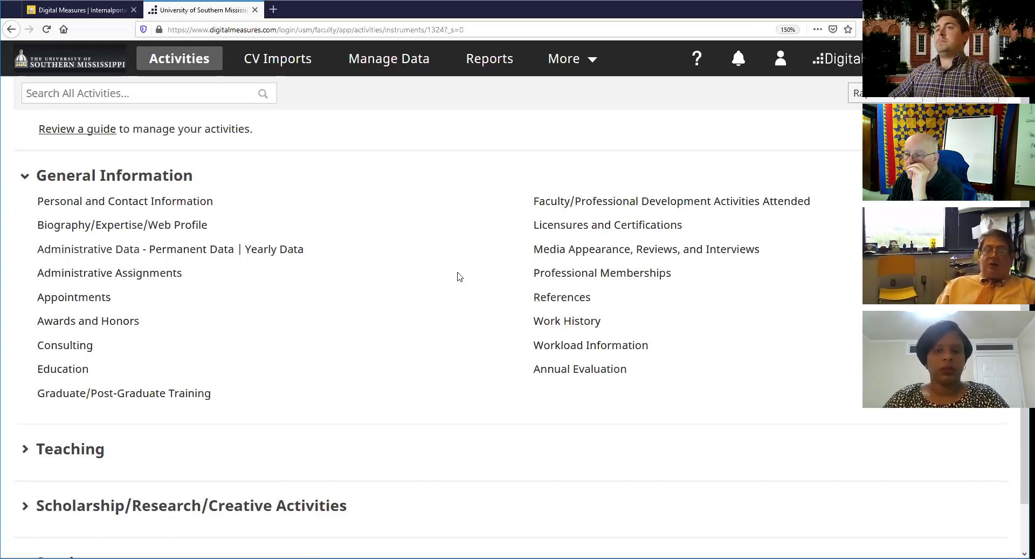
{"action": "left_click", "coordinate": [92, 208]}
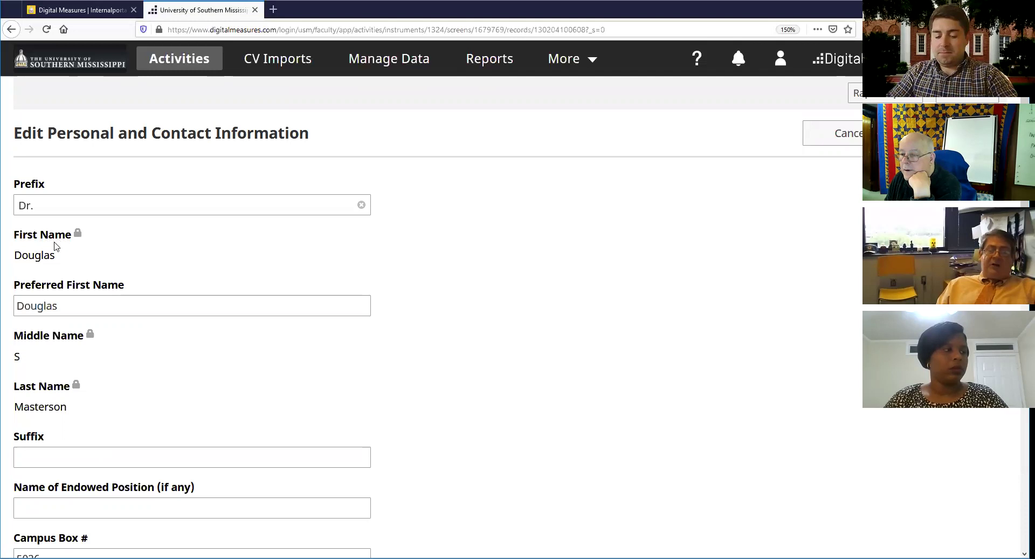
Check the Preferred First Name field and select Dr. as the prefix.
{"action": "left_click", "coordinate": [70, 300]}
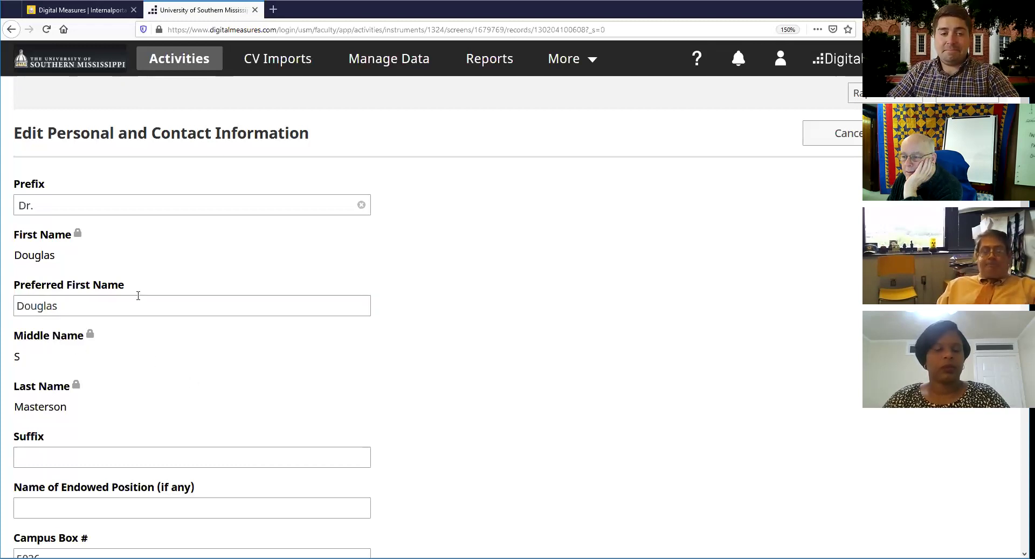
{"action": "left_click", "coordinate": [240, 214]}
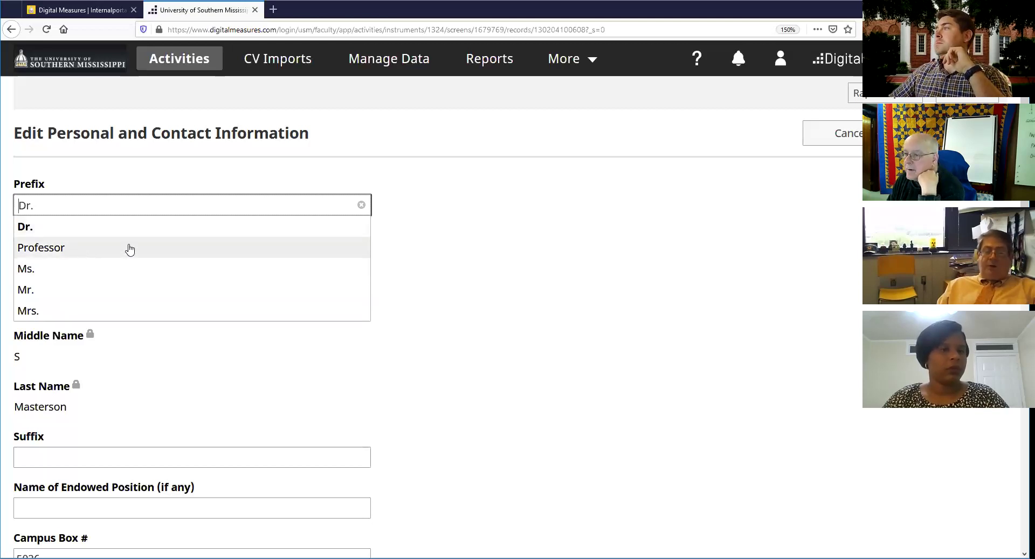
{"action": "left_click", "coordinate": [86, 231]}
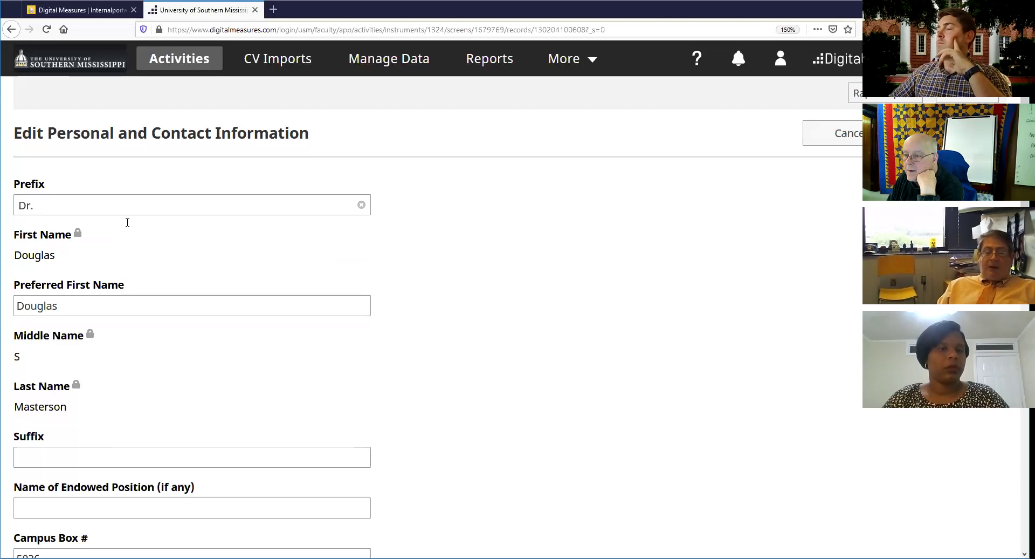
Review the suffix, endowed position, campus box, e-mail, office location and office phone fields.
{"action": "scroll", "coordinate": [118, 259], "scroll_direction": "down", "scroll_amount": 2}
{"action": "scroll", "coordinate": [81, 272], "scroll_direction": "down", "scroll_amount": 1}
{"action": "left_click", "coordinate": [40, 282]}
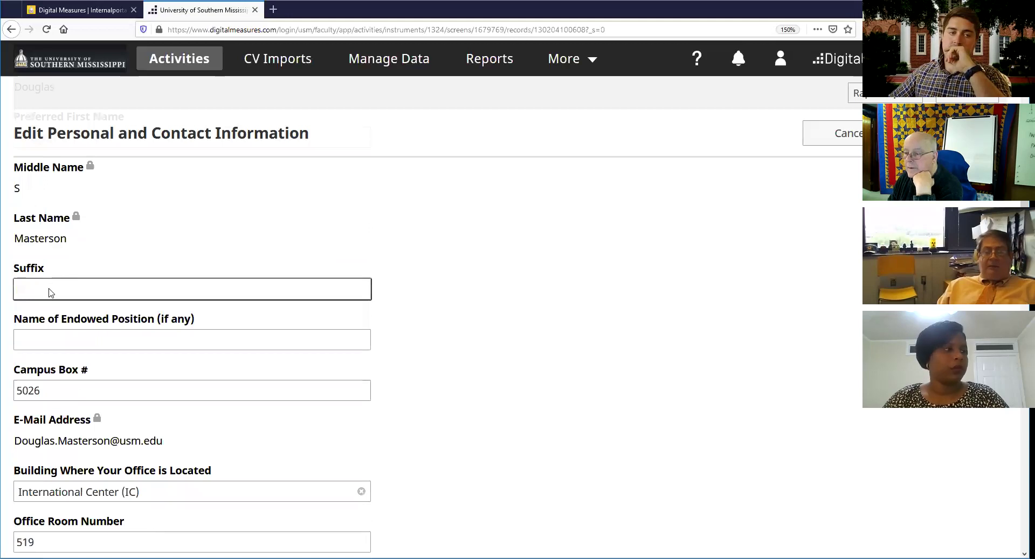
{"action": "scroll", "coordinate": [51, 292], "scroll_direction": "down", "scroll_amount": 2}
{"action": "left_click", "coordinate": [44, 303]}
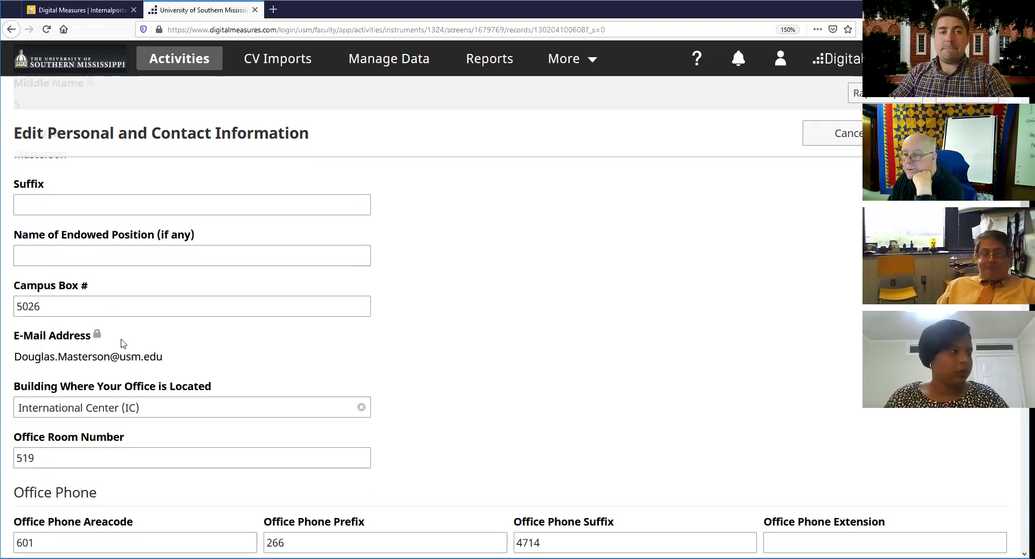
{"action": "scroll", "coordinate": [121, 343], "scroll_direction": "down", "scroll_amount": 3}
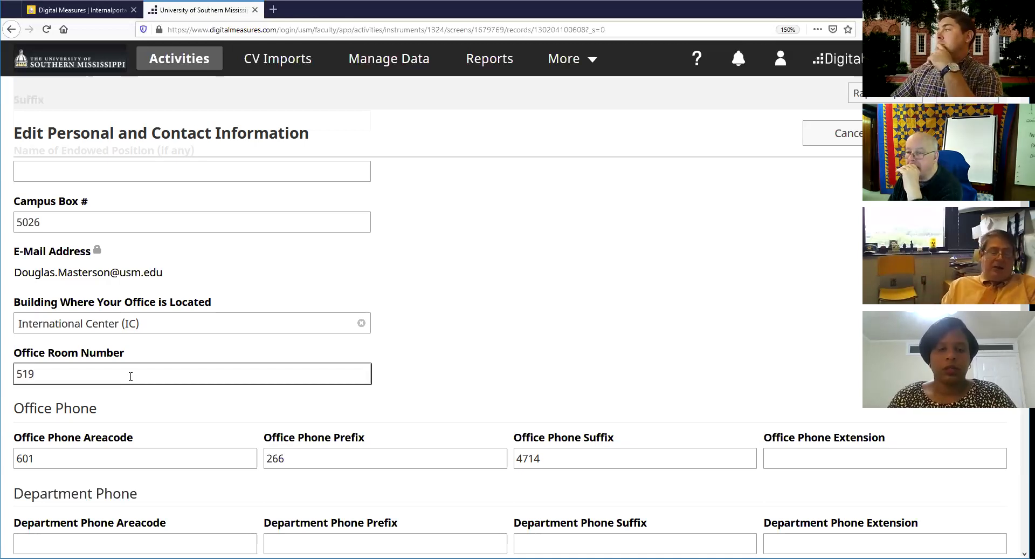
{"action": "left_click", "coordinate": [163, 344]}
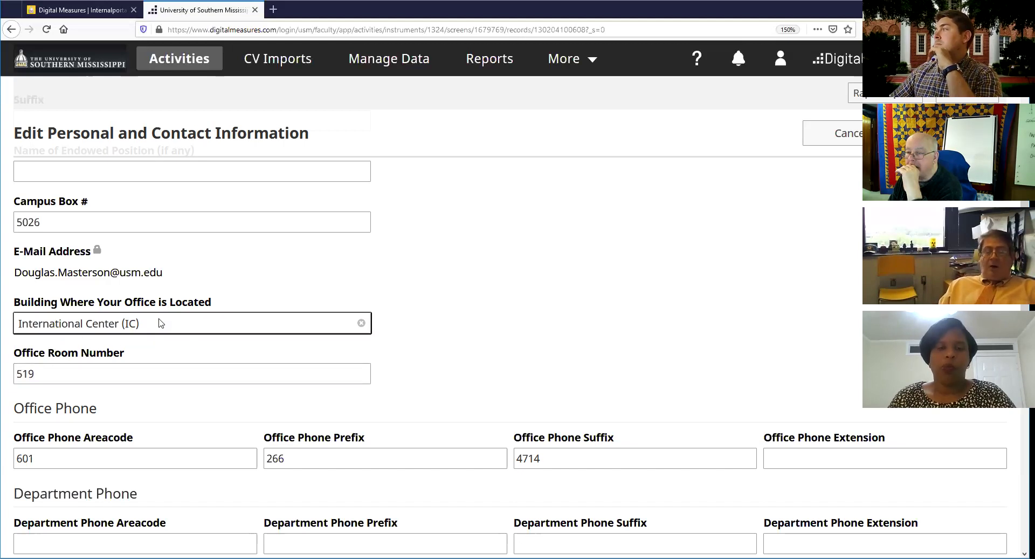
{"action": "scroll", "coordinate": [160, 324], "scroll_direction": "down", "scroll_amount": 3}
{"action": "scroll", "coordinate": [171, 243], "scroll_direction": "down", "scroll_amount": 3}
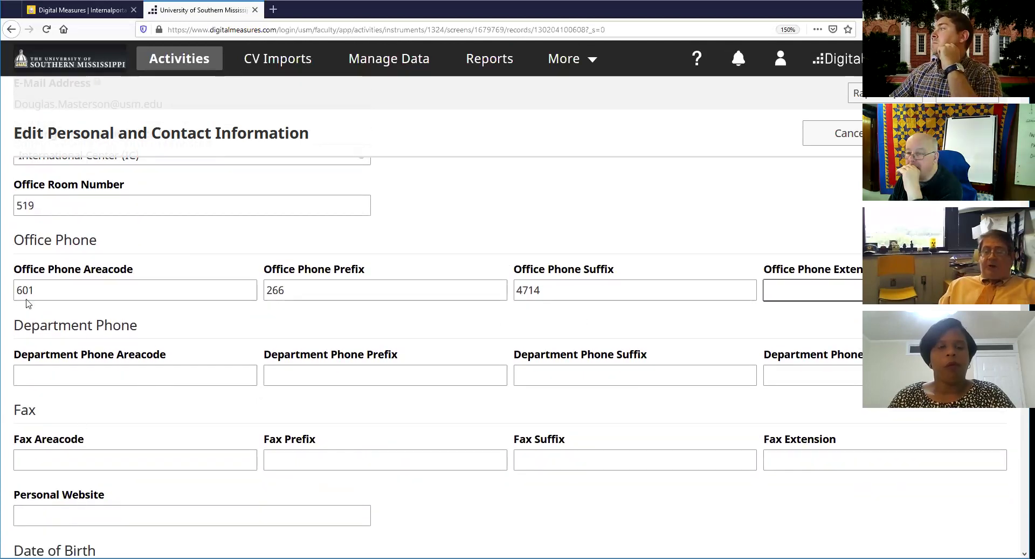
Review the fax, personal website, date of birth, gender, race/ethnicity, citizenship and photograph fields.
{"action": "scroll", "coordinate": [340, 332], "scroll_direction": "down", "scroll_amount": 3}
{"action": "scroll", "coordinate": [81, 335], "scroll_direction": "down", "scroll_amount": 2}
{"action": "scroll", "coordinate": [70, 353], "scroll_direction": "down", "scroll_amount": 2}
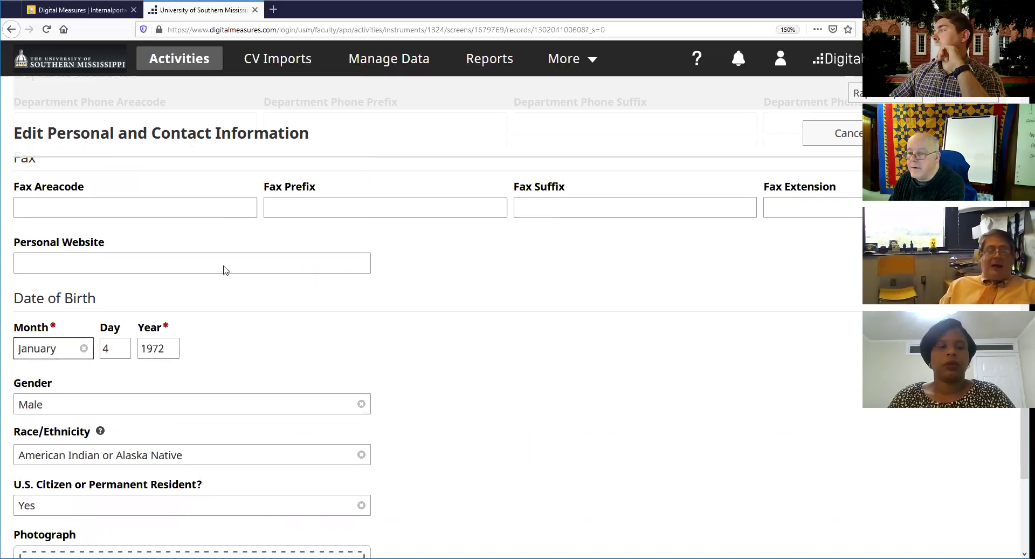
{"action": "key", "text": "Tab"}
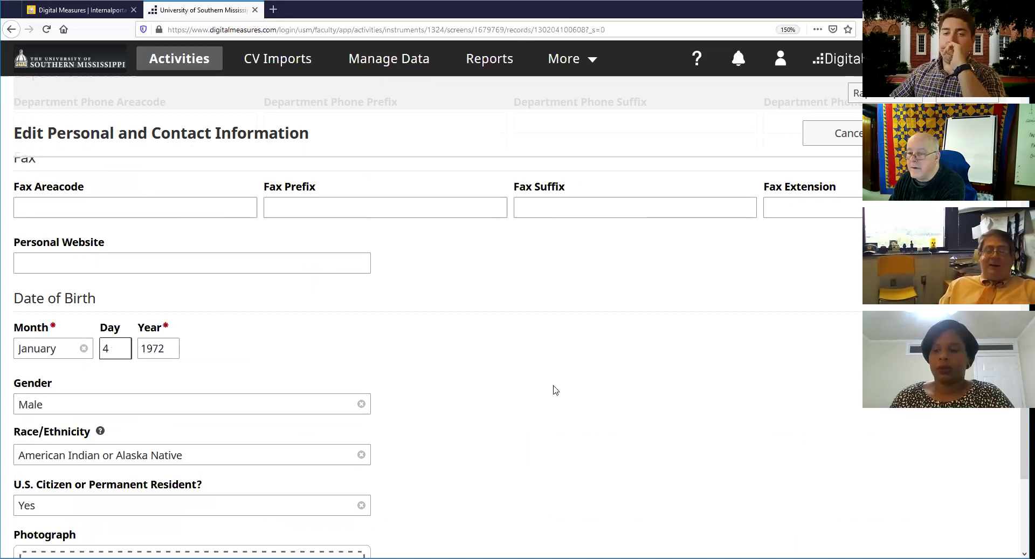
{"action": "key", "text": "Tab"}
{"action": "key", "text": "Tab"}
{"action": "key", "text": "Tab"}
{"action": "key", "text": "Tab"}
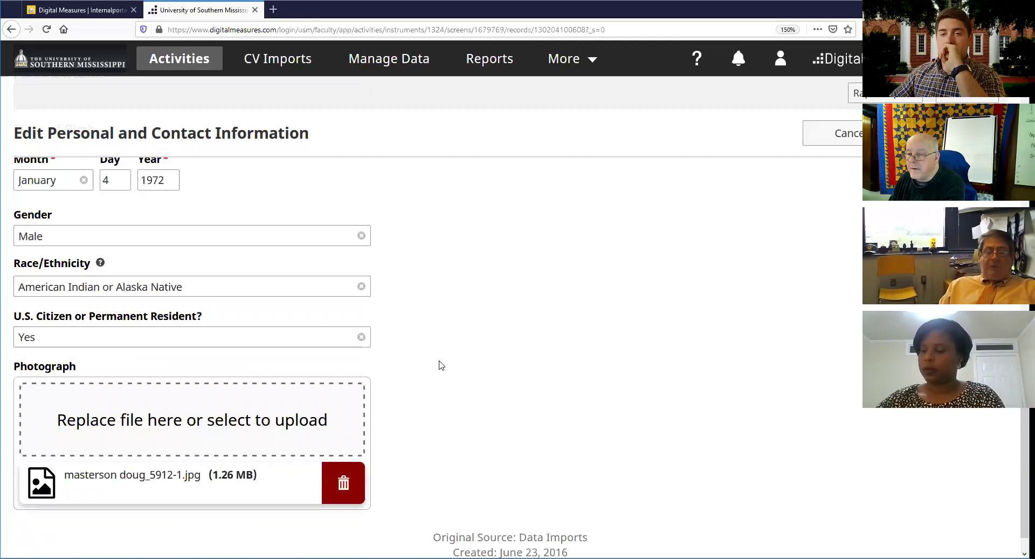
Recheck the Personal and Contact Information fields, including Preferred First Name, and leave the record without saving.
{"action": "scroll", "coordinate": [441, 365], "scroll_direction": "down", "scroll_amount": 1}
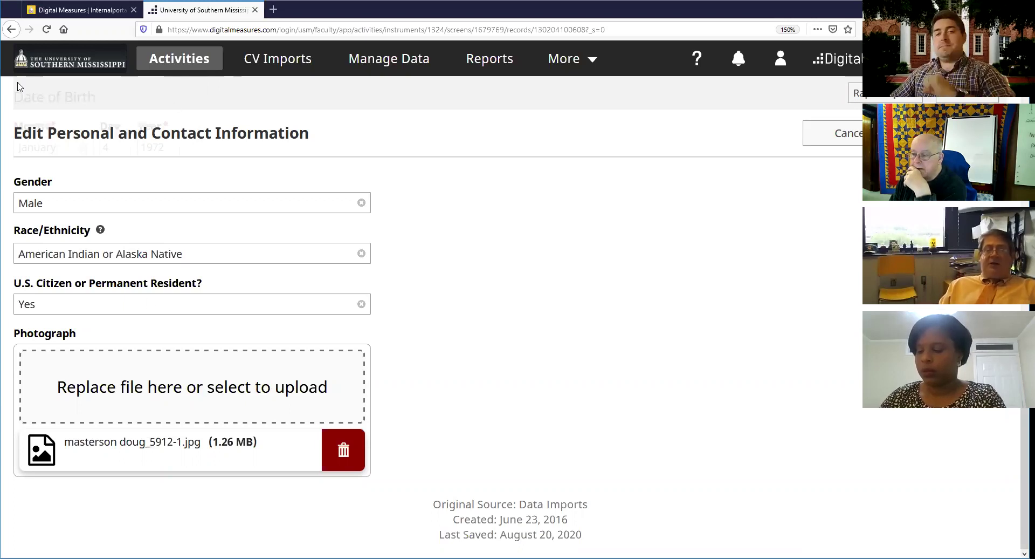
{"action": "scroll", "coordinate": [128, 295], "scroll_direction": "up", "scroll_amount": 5}
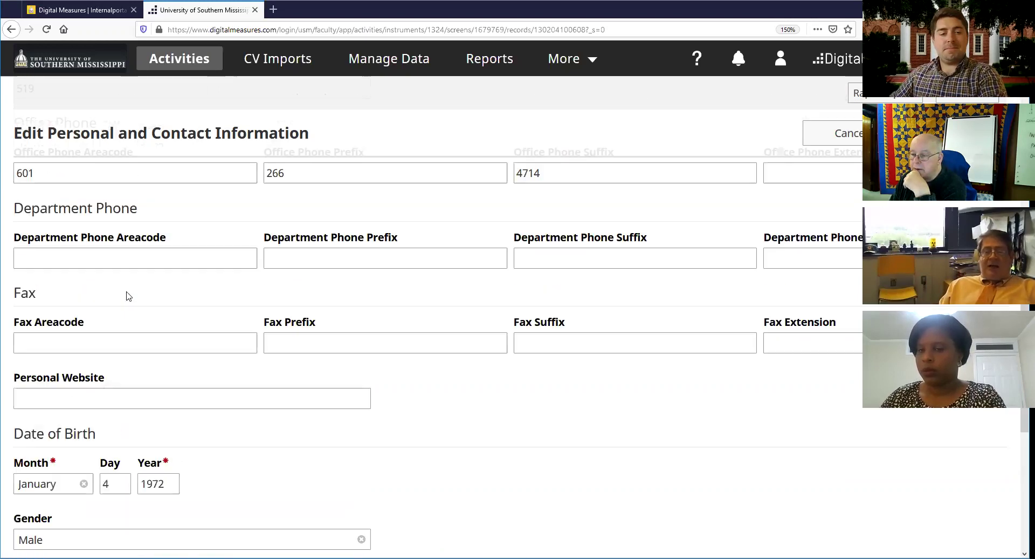
{"action": "scroll", "coordinate": [128, 295], "scroll_direction": "up", "scroll_amount": 9}
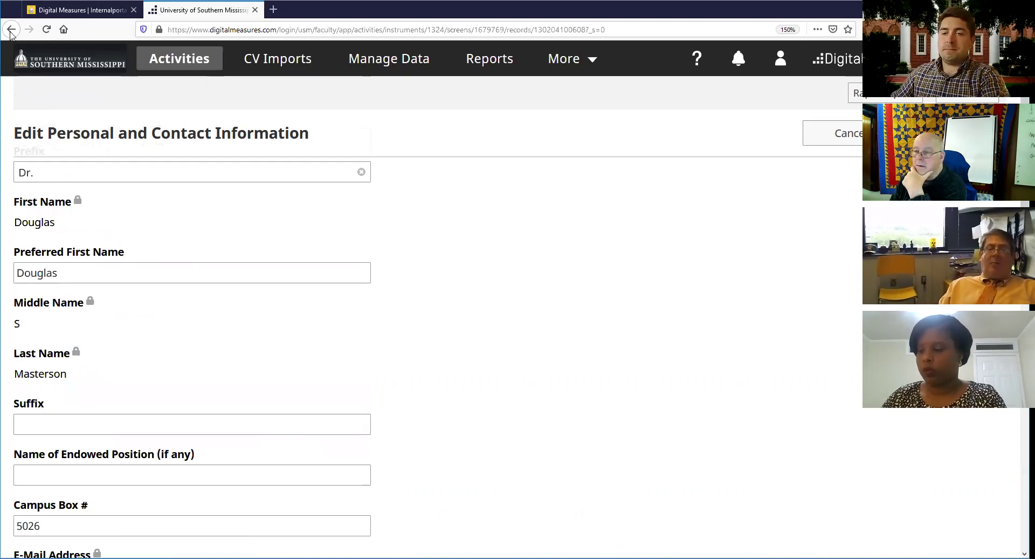
{"action": "scroll", "coordinate": [260, 279], "scroll_direction": "down", "scroll_amount": 10}
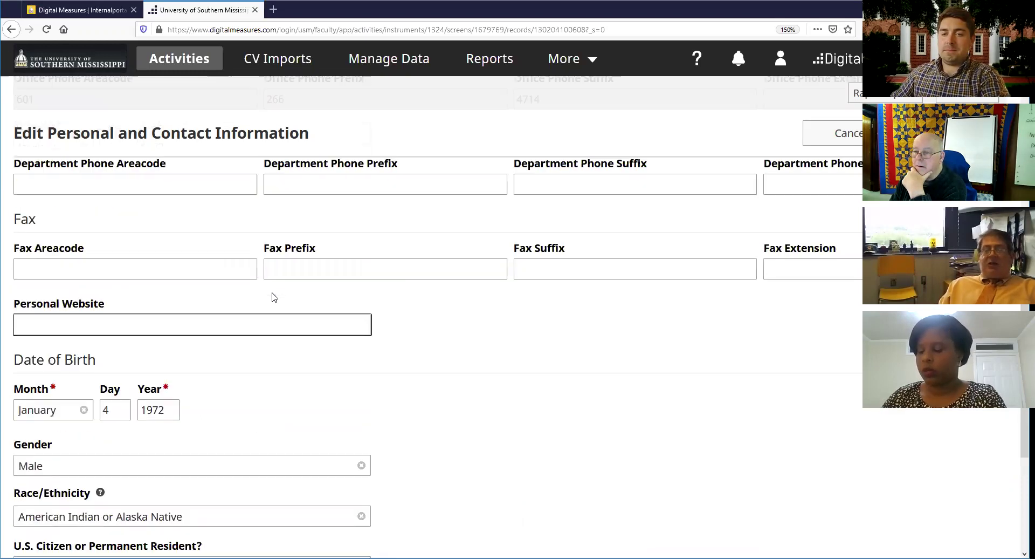
{"action": "scroll", "coordinate": [267, 324], "scroll_direction": "up", "scroll_amount": 10}
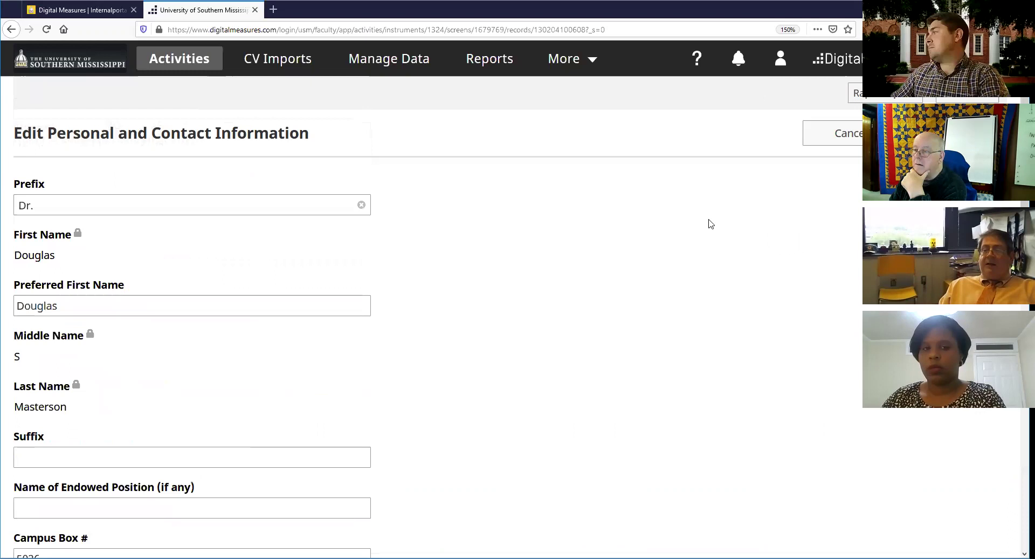
{"action": "left_click", "coordinate": [78, 305]}
{"action": "left_click", "coordinate": [479, 282]}
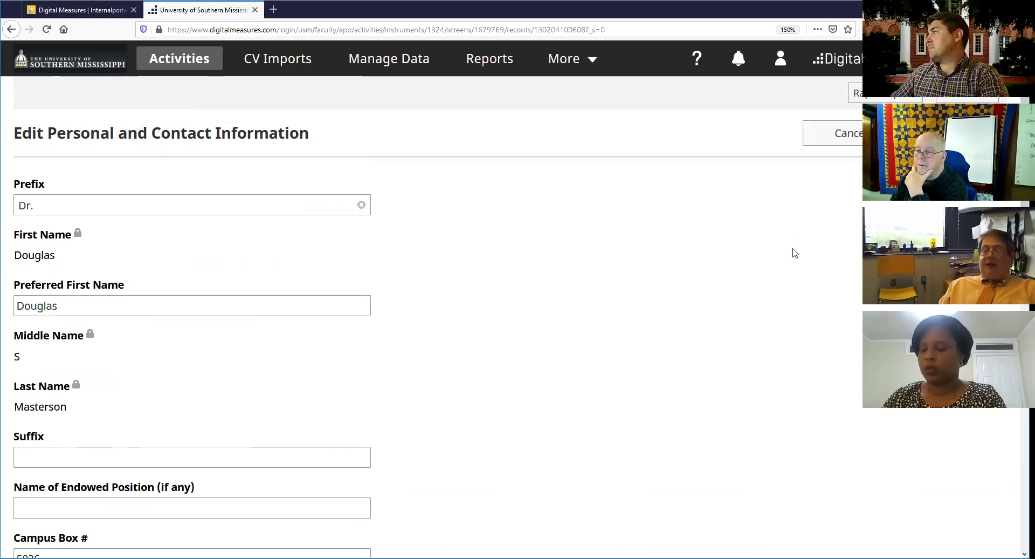
{"action": "left_click", "coordinate": [835, 133]}
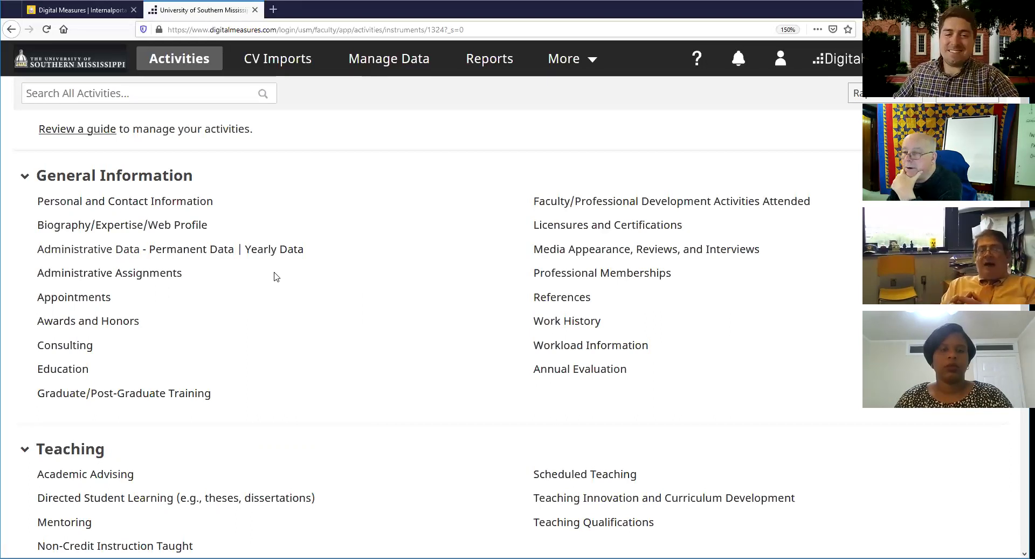
Open the 2020-2021 Yearly Data record and review its college, rank, campus, tenure, graduate faculty, full-time equivalency and job title fields.
{"action": "left_click", "coordinate": [280, 249]}
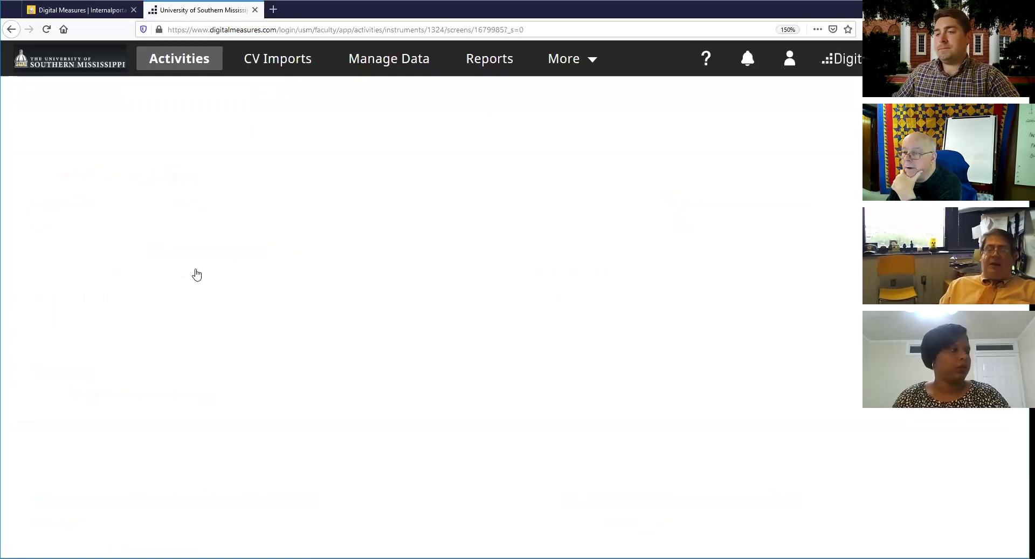
{"action": "left_click", "coordinate": [49, 203]}
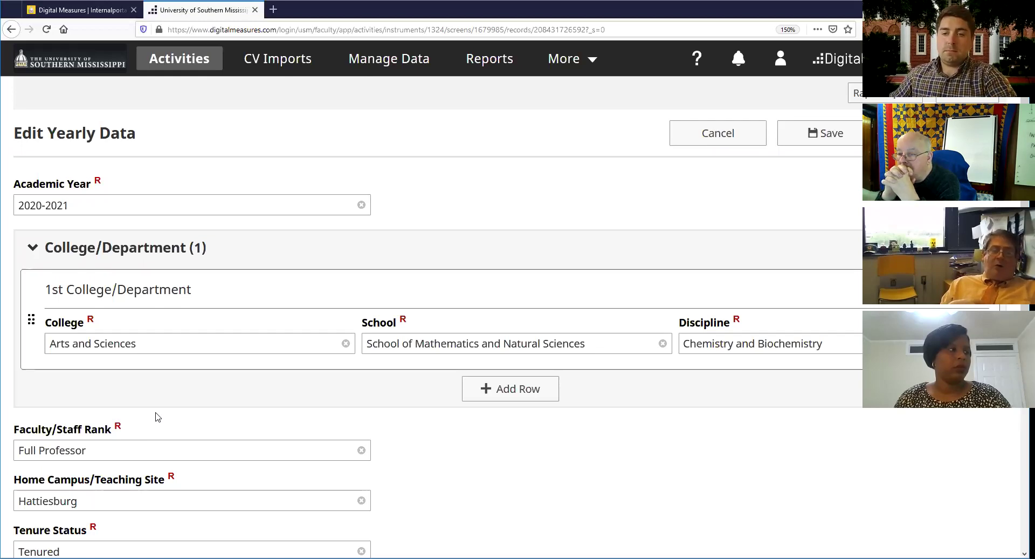
{"action": "scroll", "coordinate": [311, 419], "scroll_direction": "down", "scroll_amount": 5}
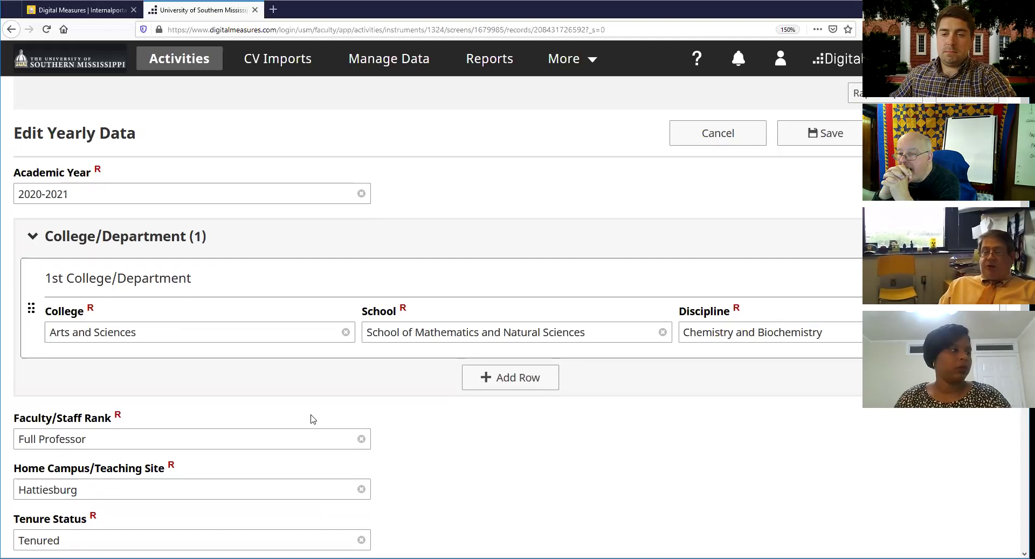
{"action": "scroll", "coordinate": [314, 419], "scroll_direction": "down", "scroll_amount": 1}
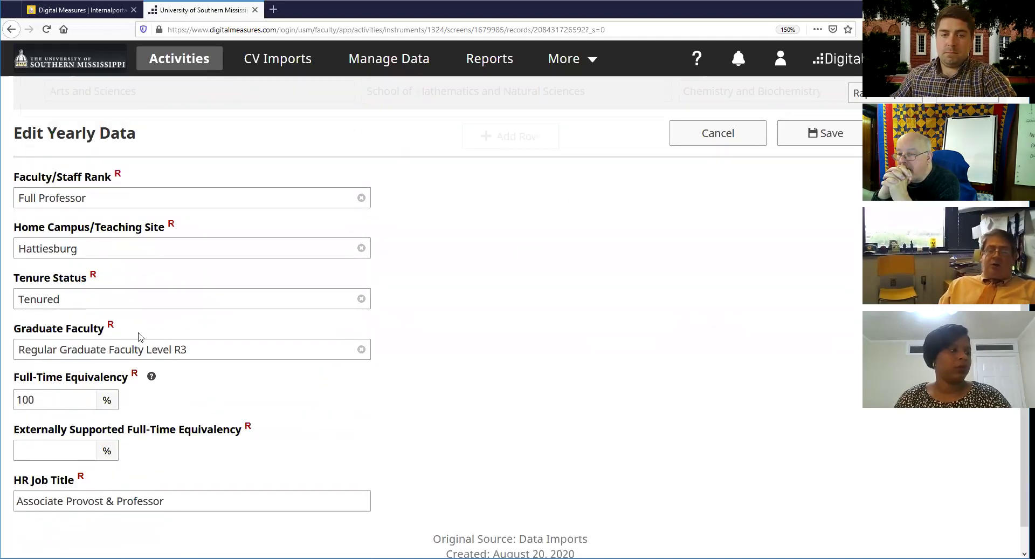
{"action": "scroll", "coordinate": [139, 337], "scroll_direction": "up", "scroll_amount": 5}
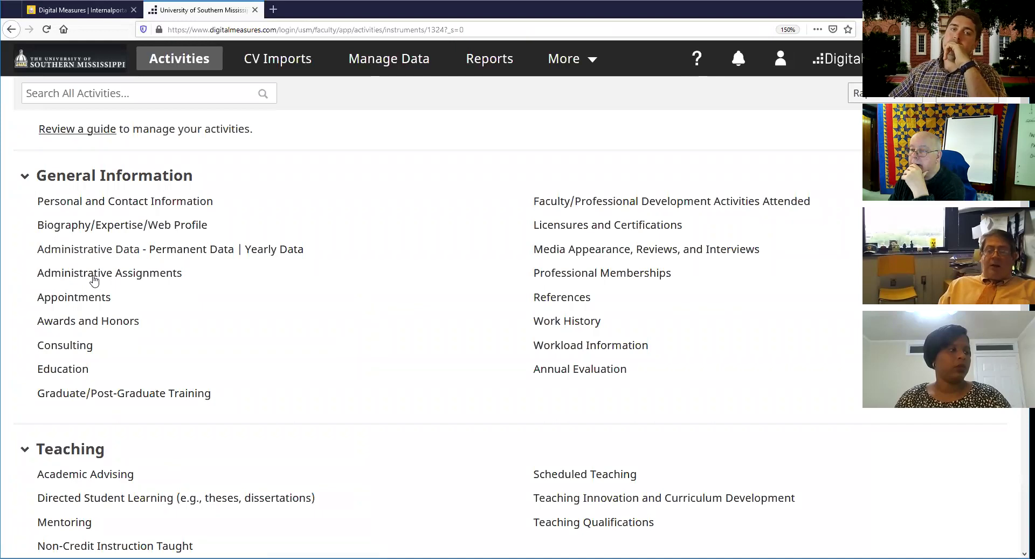
Start a new Administrative Assignments item and choose Other as the position/role, moving to its explanation field.
{"action": "left_click", "coordinate": [121, 276]}
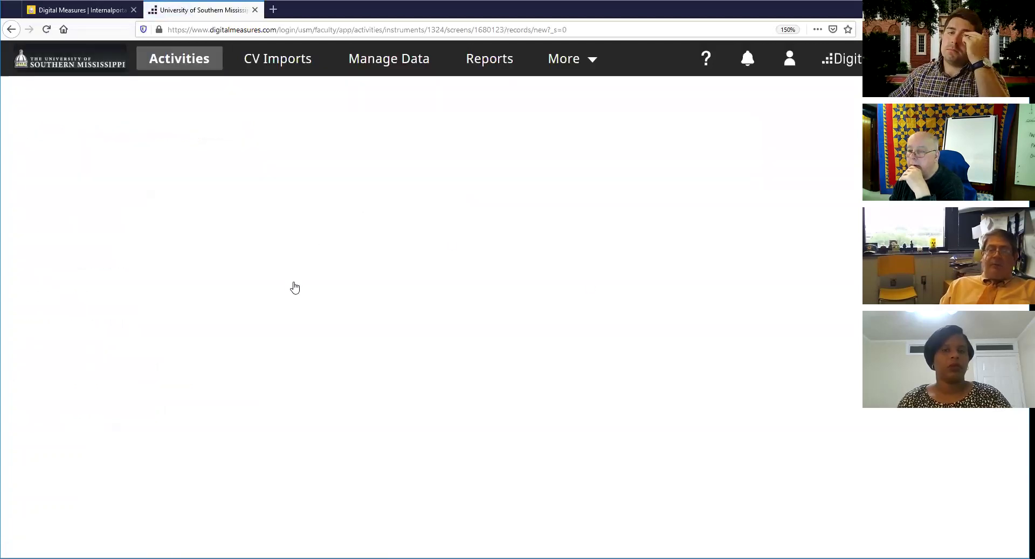
{"action": "left_click", "coordinate": [253, 205]}
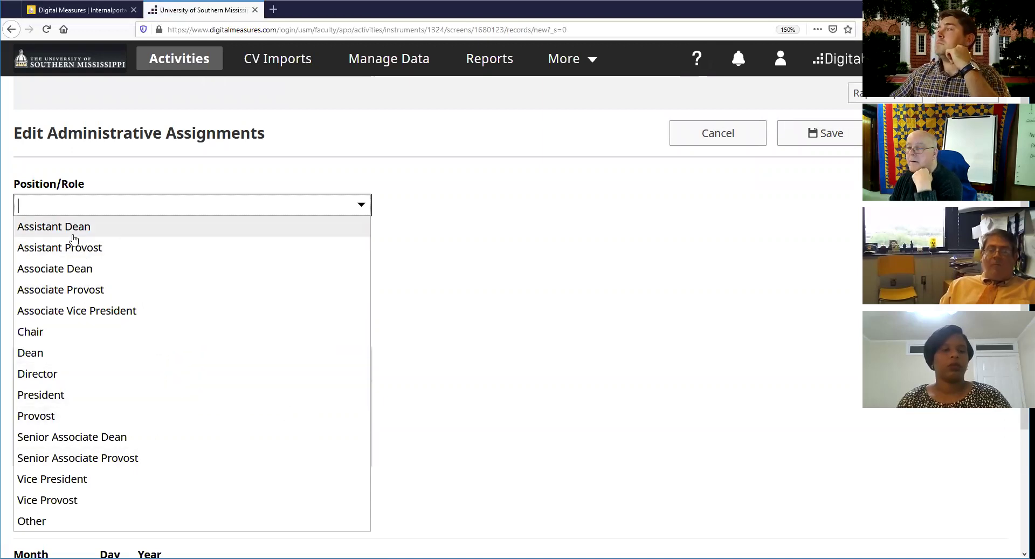
{"action": "left_click", "coordinate": [78, 522]}
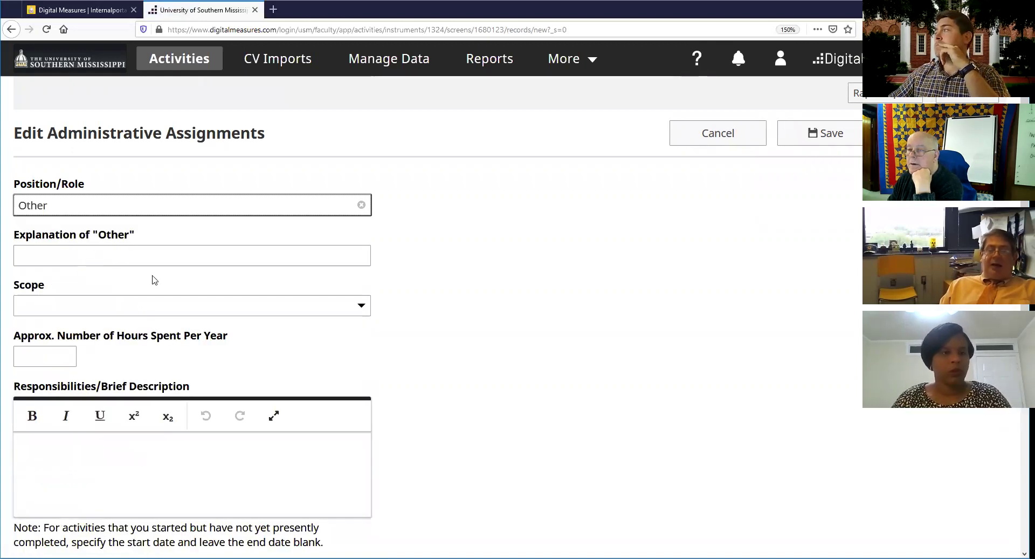
{"action": "key", "text": "Tab"}
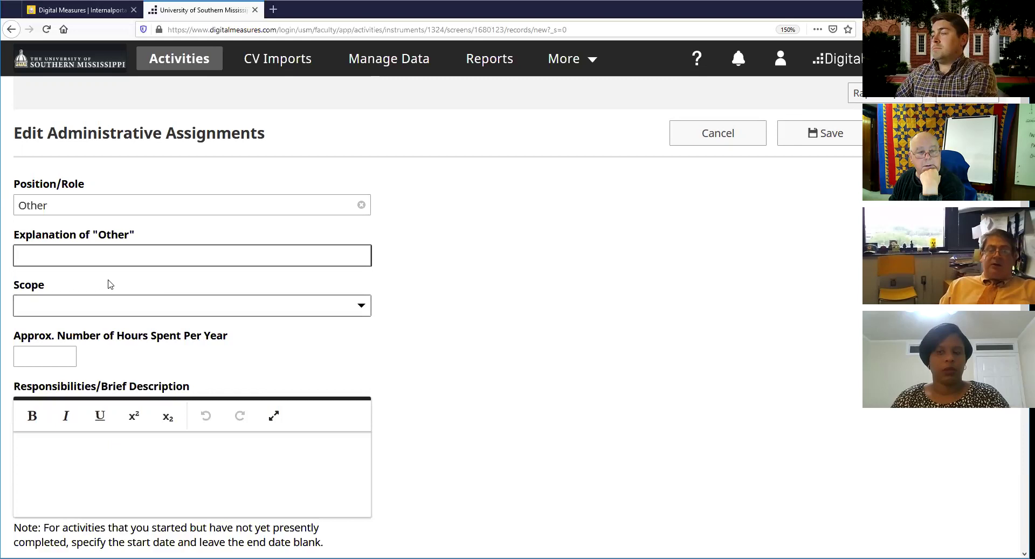
Review the new assignment's scope options, hours per year, responsibilities description, and start and end date fields.
{"action": "scroll", "coordinate": [115, 260], "scroll_direction": "down", "scroll_amount": 3}
{"action": "scroll", "coordinate": [221, 256], "scroll_direction": "up", "scroll_amount": 2}
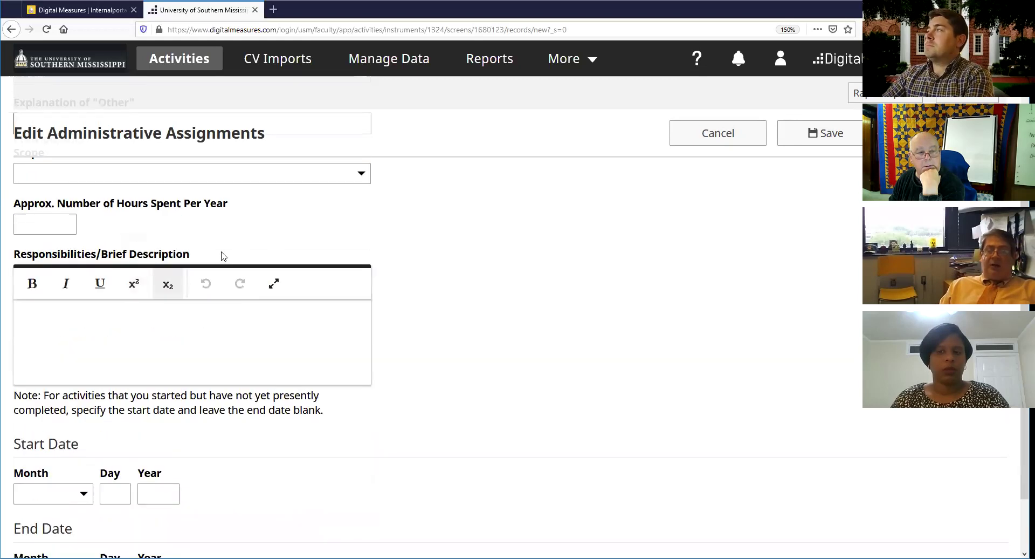
{"action": "left_click", "coordinate": [359, 229]}
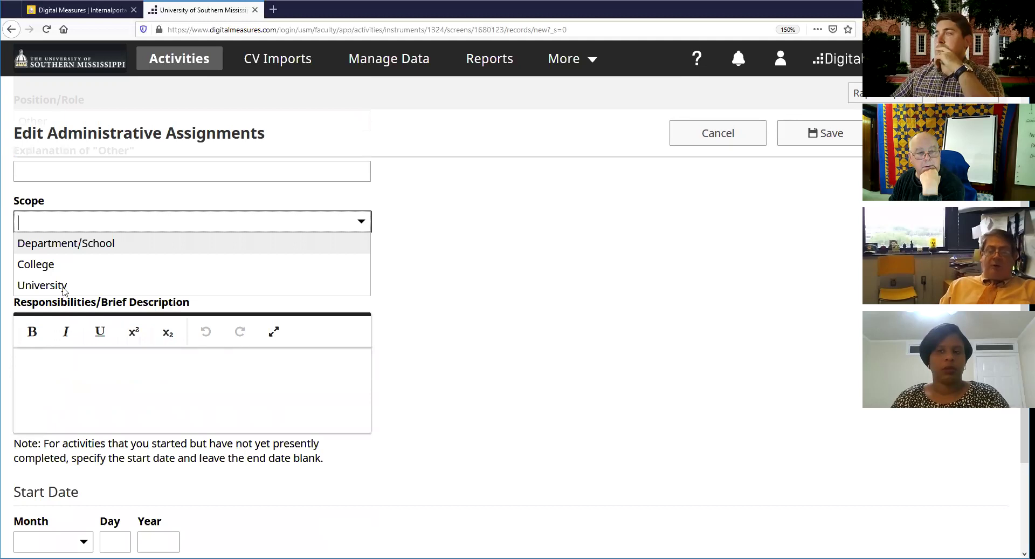
{"action": "left_click", "coordinate": [43, 268]}
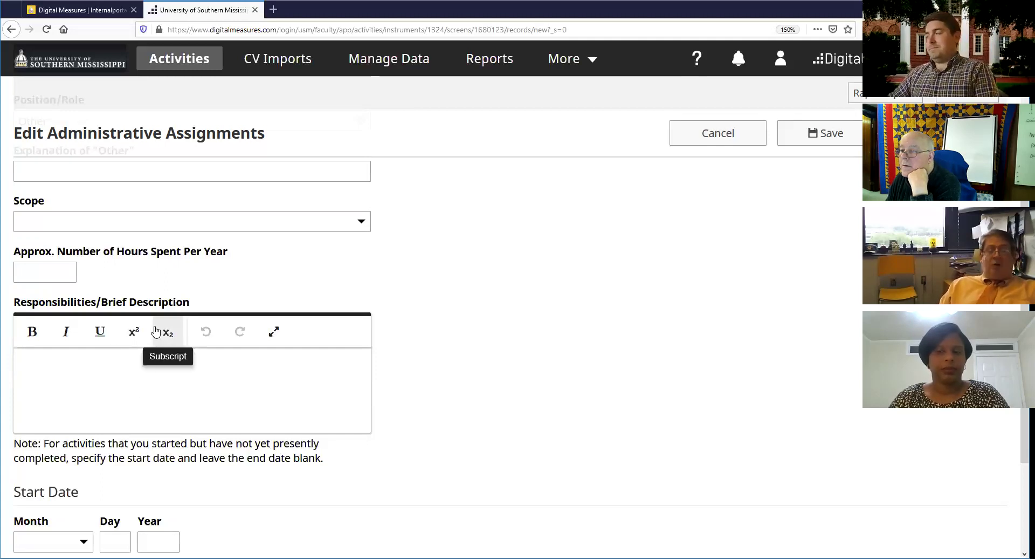
{"action": "scroll", "coordinate": [161, 363], "scroll_direction": "down", "scroll_amount": 2}
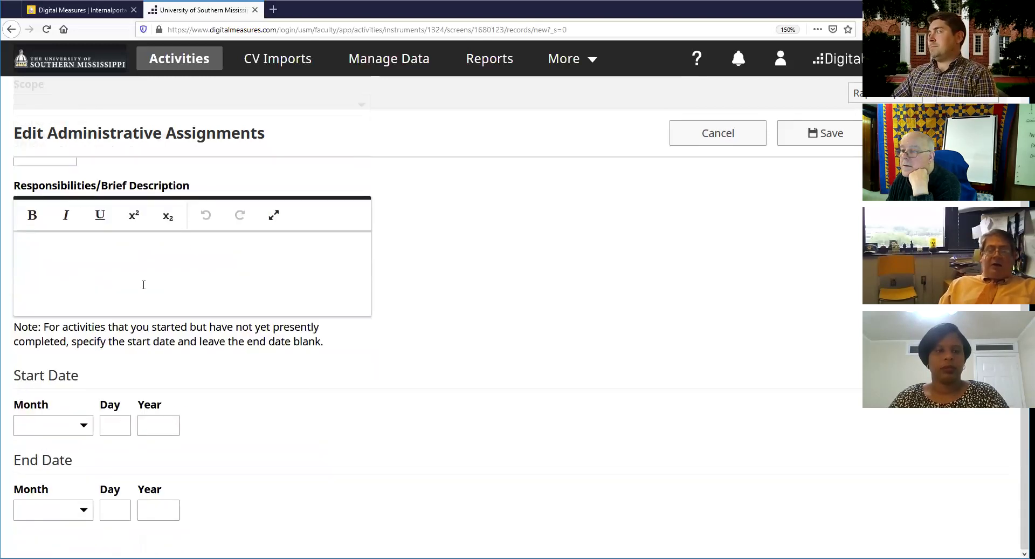
{"action": "scroll", "coordinate": [145, 289], "scroll_direction": "up", "scroll_amount": 3}
{"action": "scroll", "coordinate": [144, 283], "scroll_direction": "down", "scroll_amount": 3}
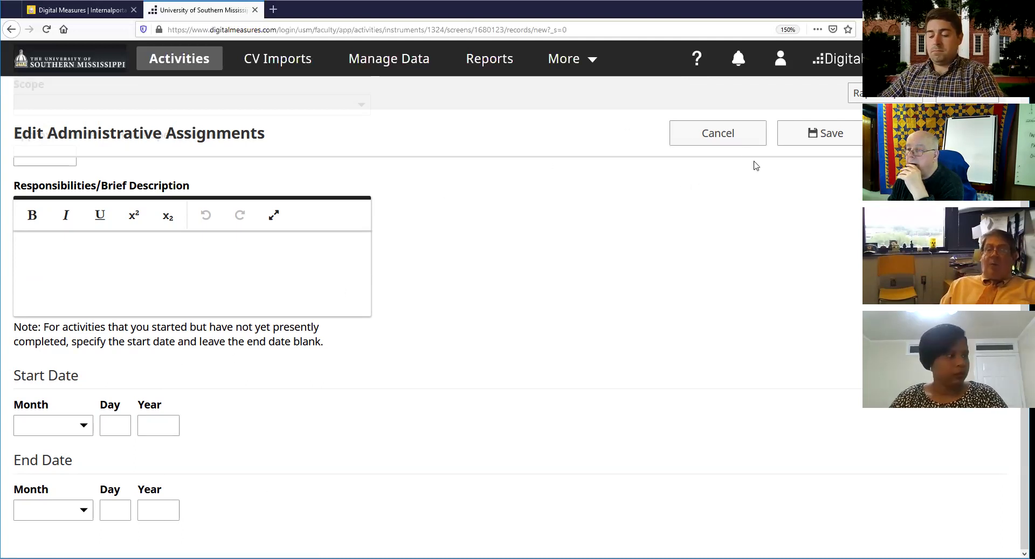
Discard the new administrative assignment and return to the activities list.
{"action": "left_click", "coordinate": [722, 135]}
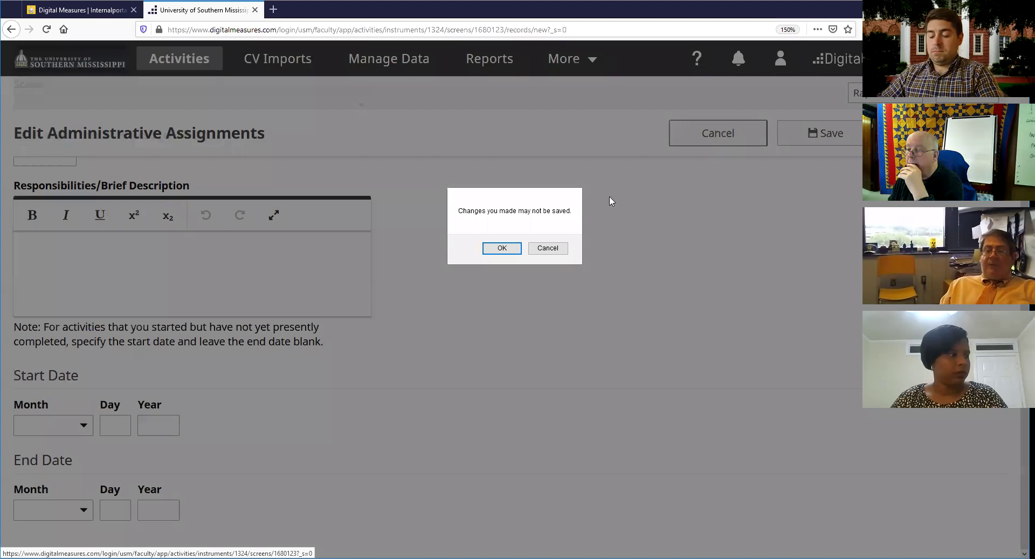
{"action": "left_click", "coordinate": [502, 248]}
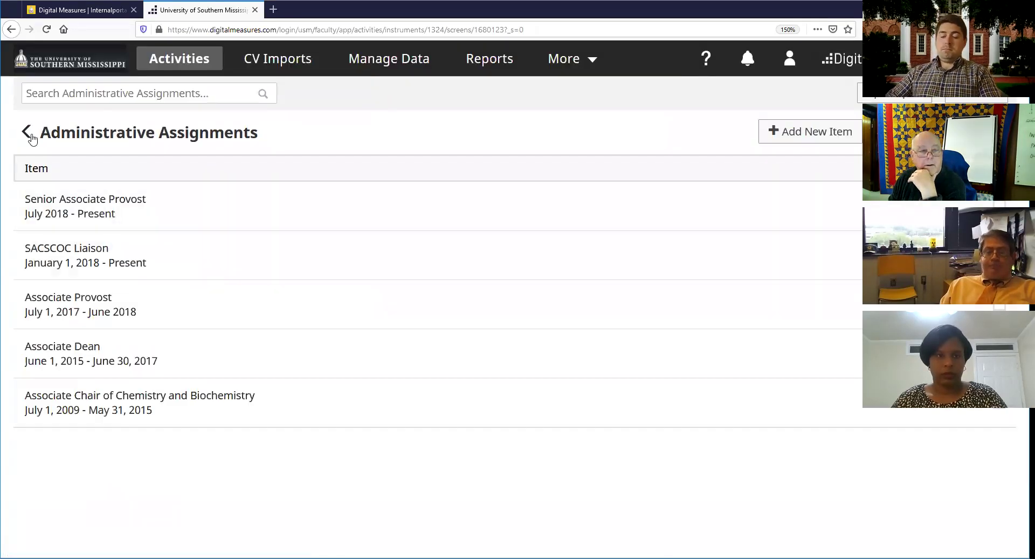
{"action": "left_click", "coordinate": [26, 132]}
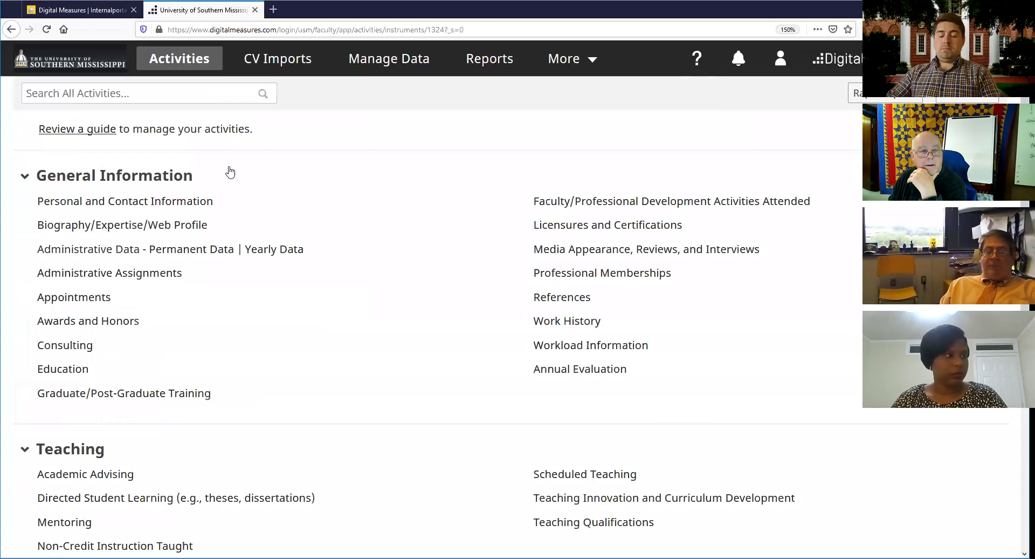
Open Awards and Honors and start a new item, looking over its nomination, award name and sponsor fields.
{"action": "left_click", "coordinate": [94, 325]}
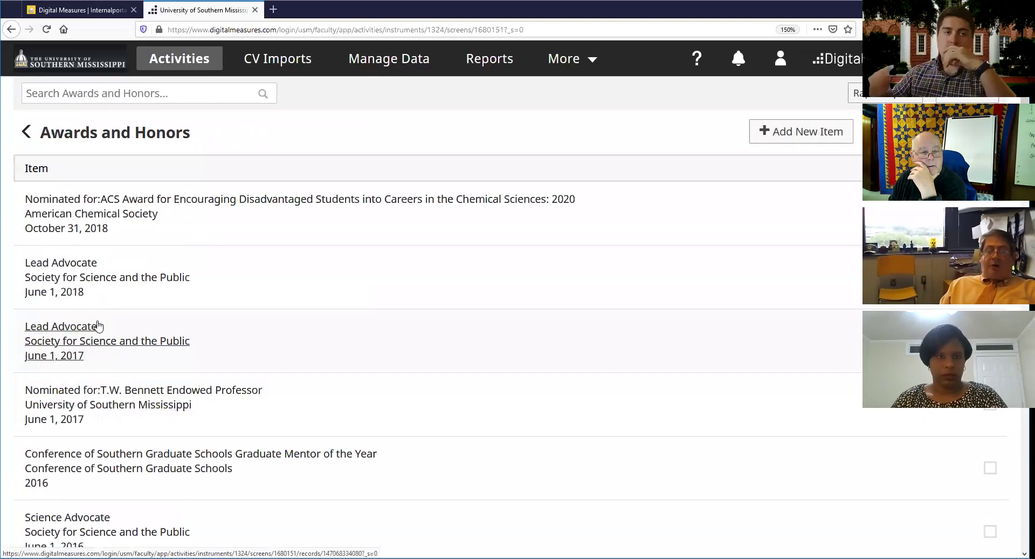
{"action": "left_click", "coordinate": [817, 138]}
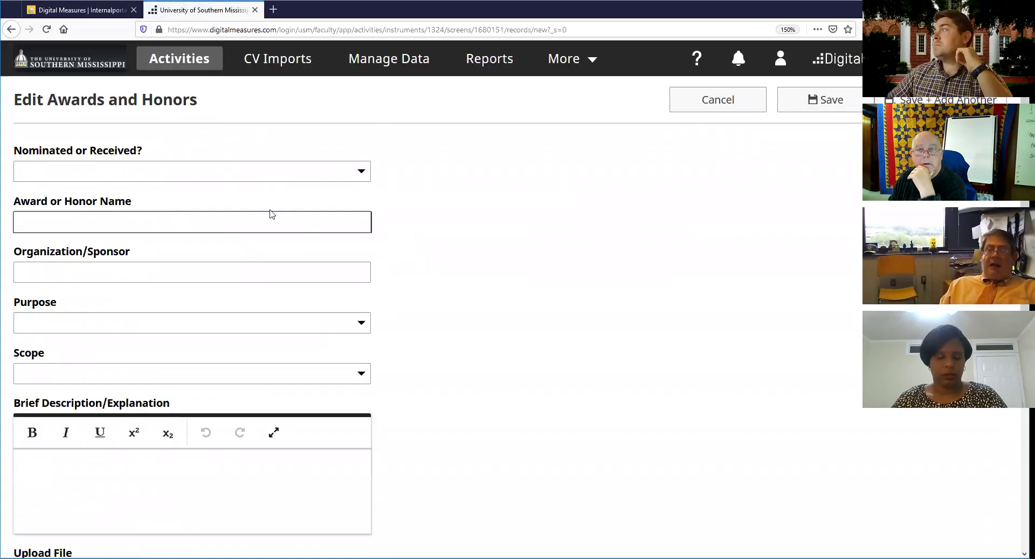
{"action": "scroll", "coordinate": [280, 230], "scroll_direction": "down", "scroll_amount": 4}
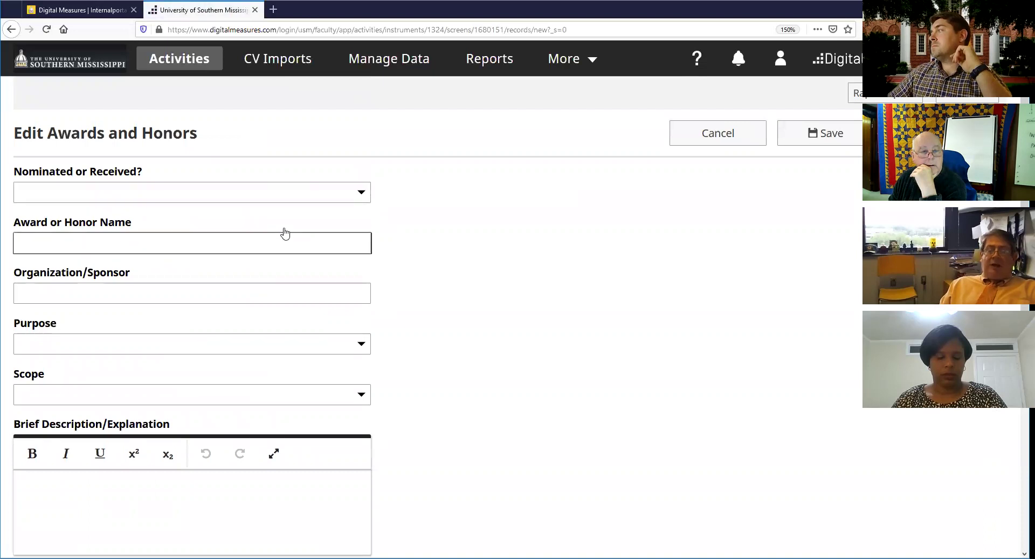
{"action": "scroll", "coordinate": [283, 233], "scroll_direction": "up", "scroll_amount": 4}
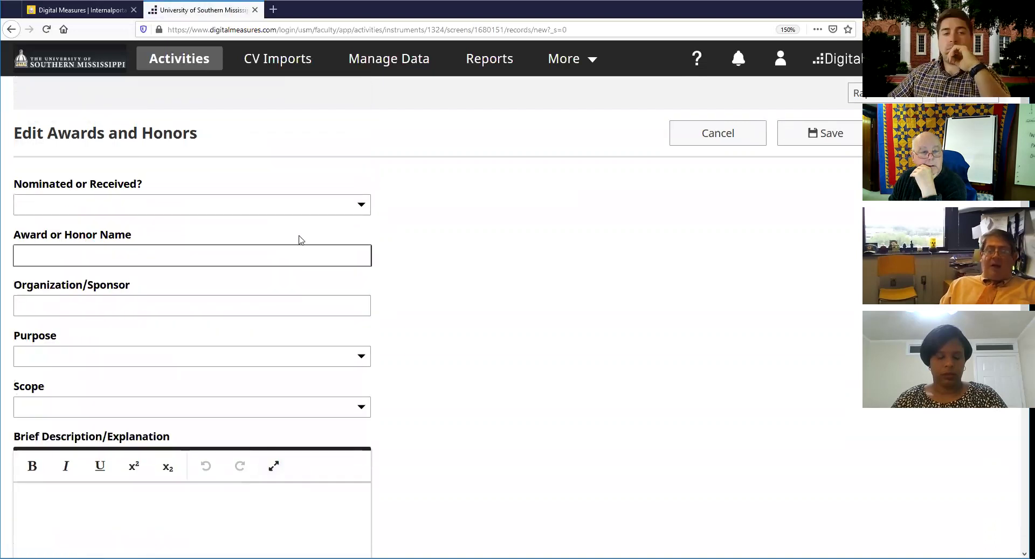
{"action": "left_click", "coordinate": [383, 204]}
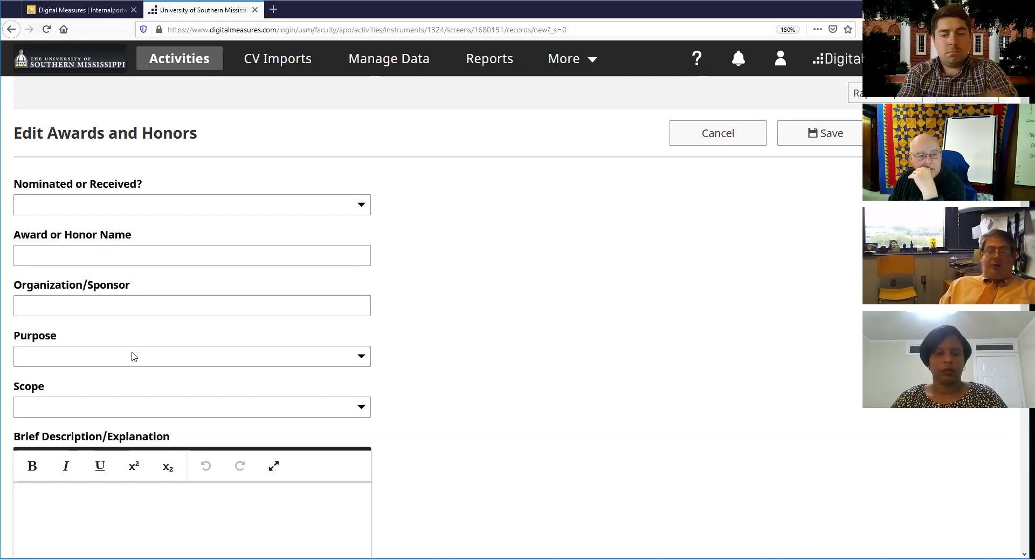
Review the award's purpose and scope options, along with its description, file upload and date fields.
{"action": "left_click", "coordinate": [191, 362]}
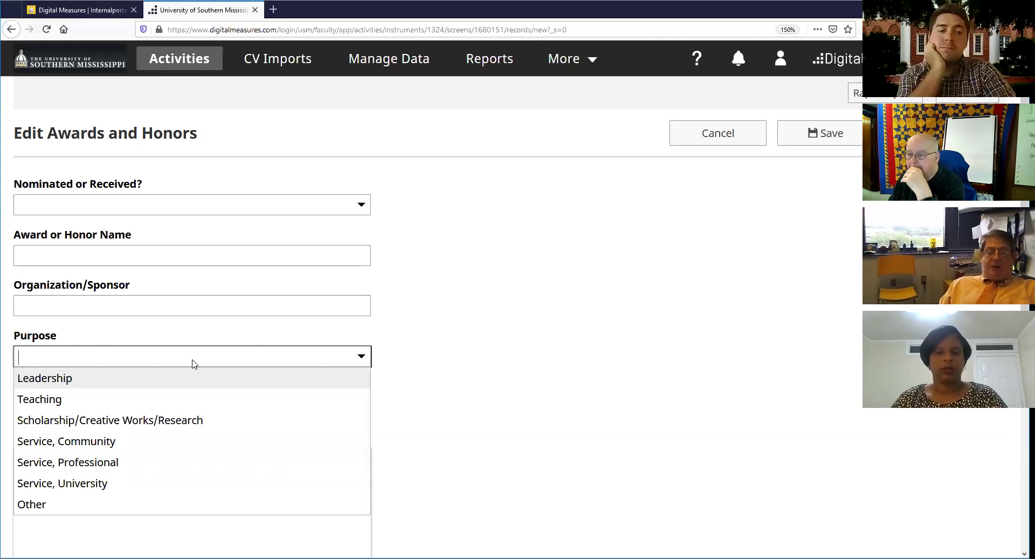
{"action": "left_click", "coordinate": [185, 411]}
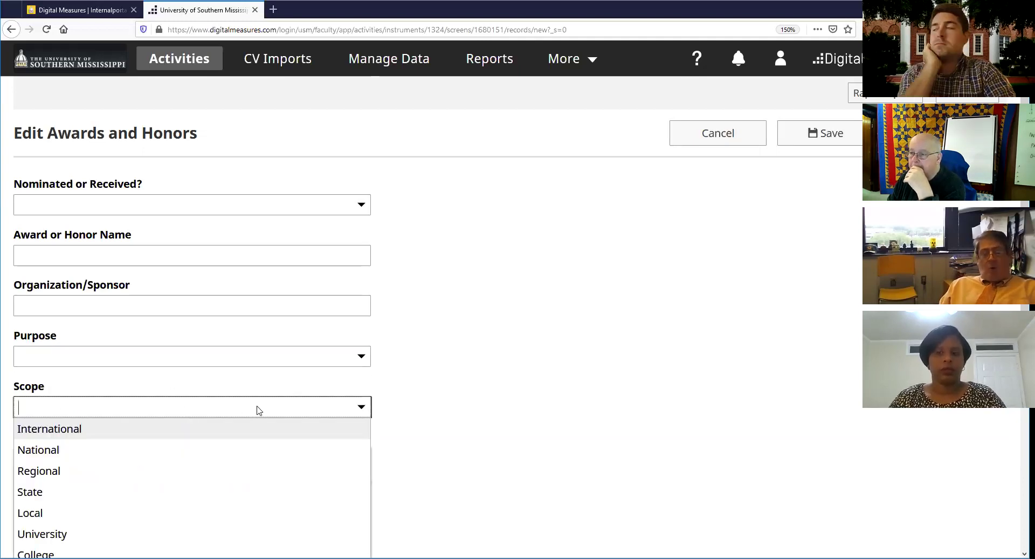
{"action": "scroll", "coordinate": [485, 364], "scroll_direction": "down", "scroll_amount": 3}
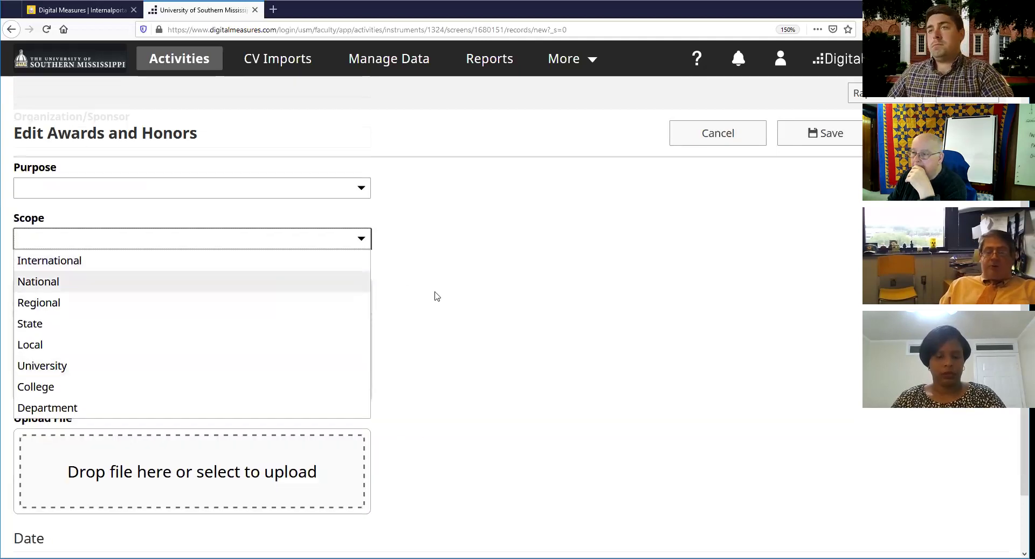
{"action": "left_click", "coordinate": [407, 234]}
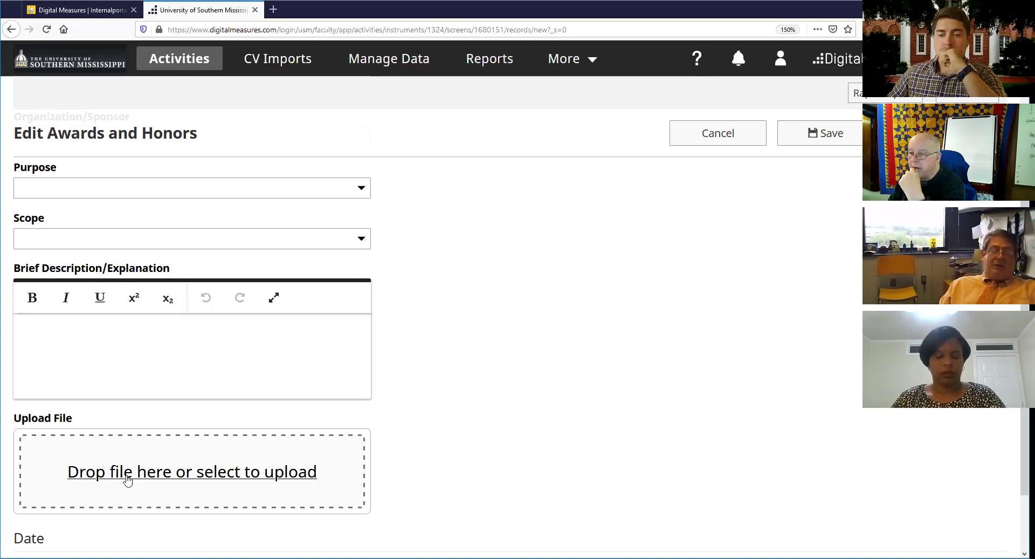
{"action": "scroll", "coordinate": [92, 493], "scroll_direction": "down", "scroll_amount": 3}
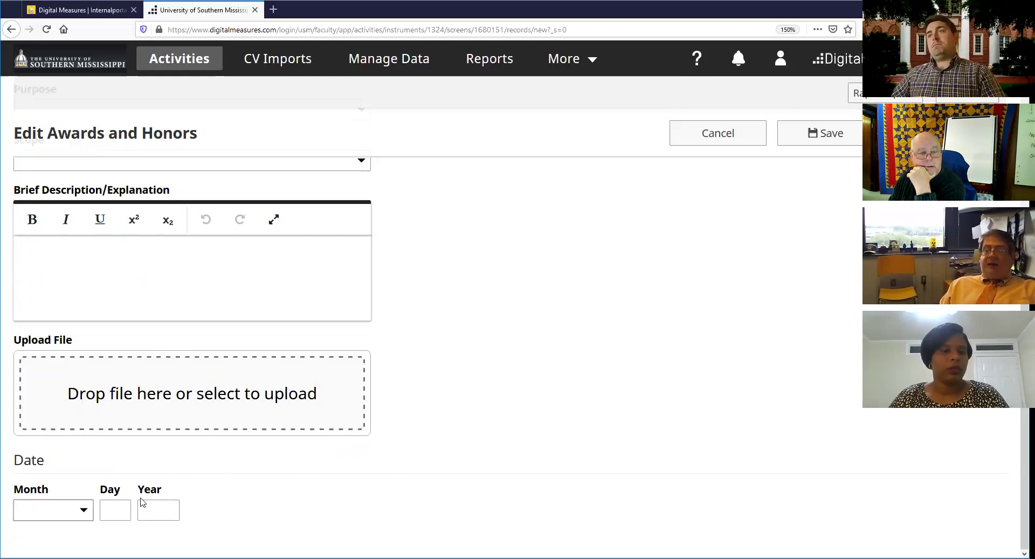
{"action": "scroll", "coordinate": [142, 502], "scroll_direction": "up", "scroll_amount": 5}
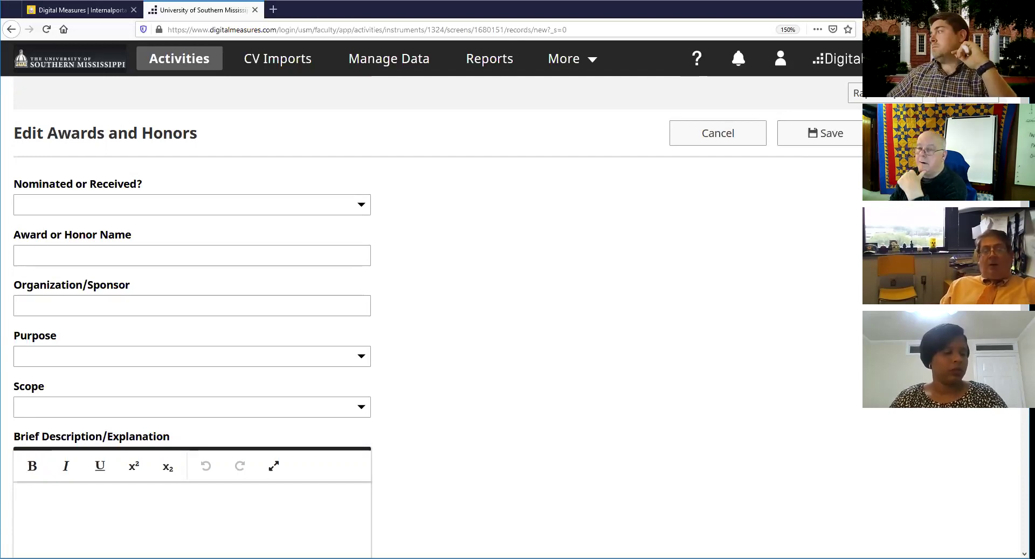
Discard the new award item, look through the existing Awards and Honors entries, and return to the activities list.
{"action": "left_click", "coordinate": [702, 144]}
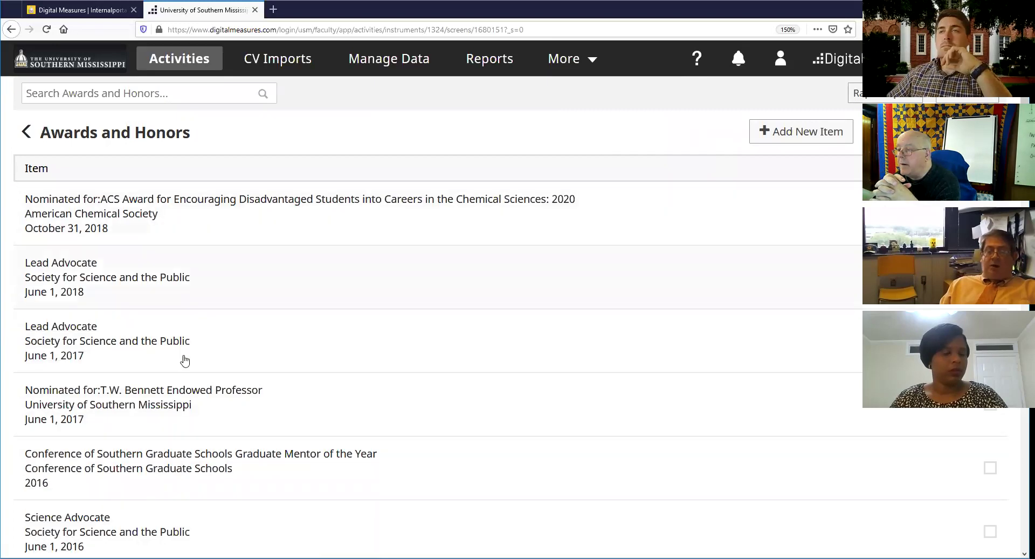
{"action": "scroll", "coordinate": [121, 346], "scroll_direction": "down", "scroll_amount": 1}
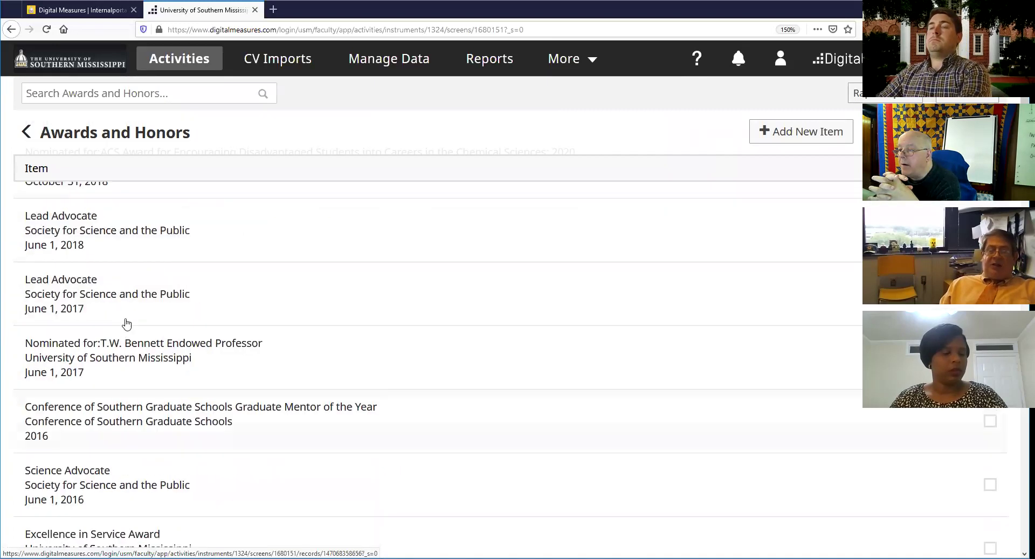
{"action": "scroll", "coordinate": [127, 324], "scroll_direction": "up", "scroll_amount": 1}
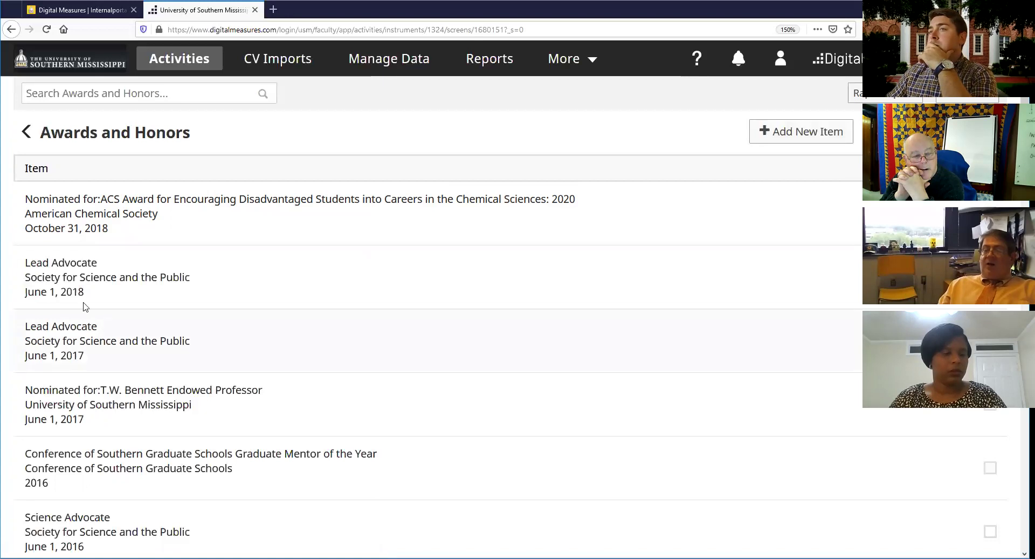
{"action": "left_click", "coordinate": [31, 135]}
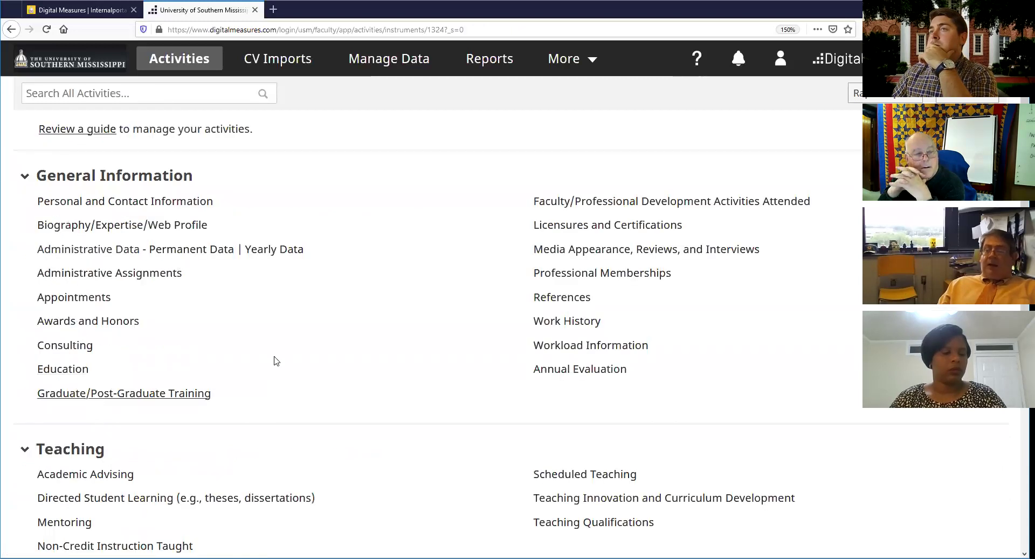
Start a new Faculty/Professional Development Activities Attended item with activity type USM Faculty Development Seminar/Program.
{"action": "left_click", "coordinate": [613, 205]}
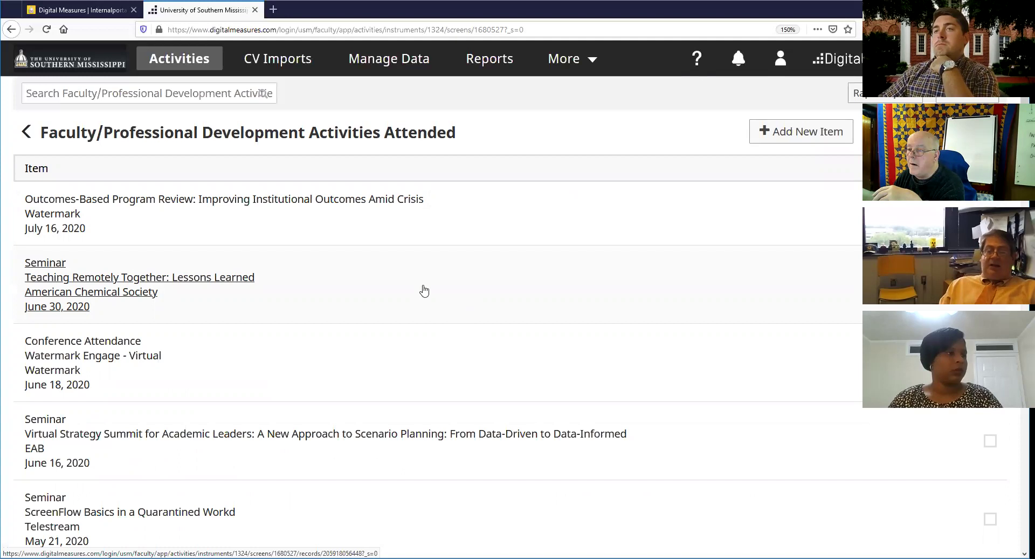
{"action": "left_click", "coordinate": [790, 136]}
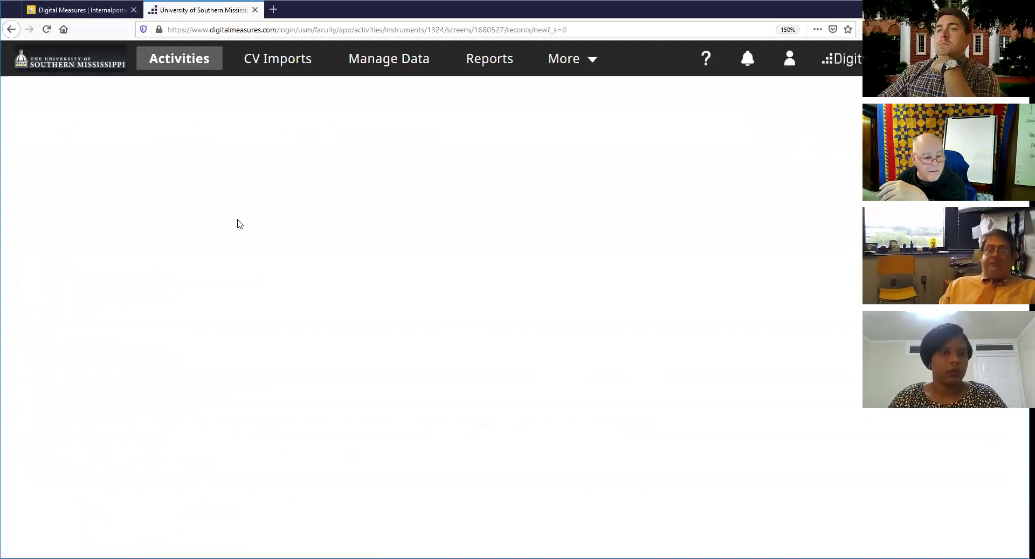
{"action": "left_click", "coordinate": [359, 205]}
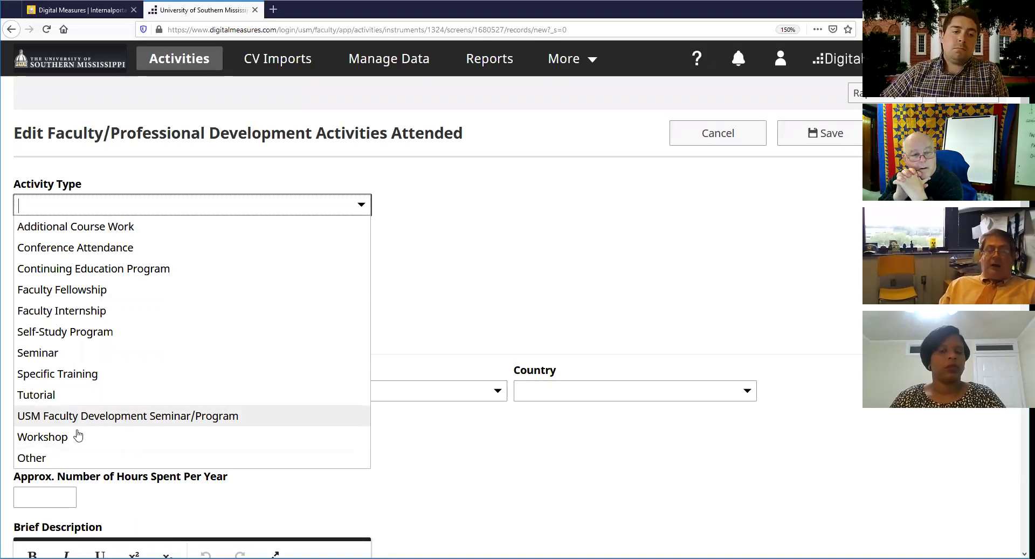
{"action": "left_click", "coordinate": [105, 419]}
{"action": "left_click", "coordinate": [70, 254]}
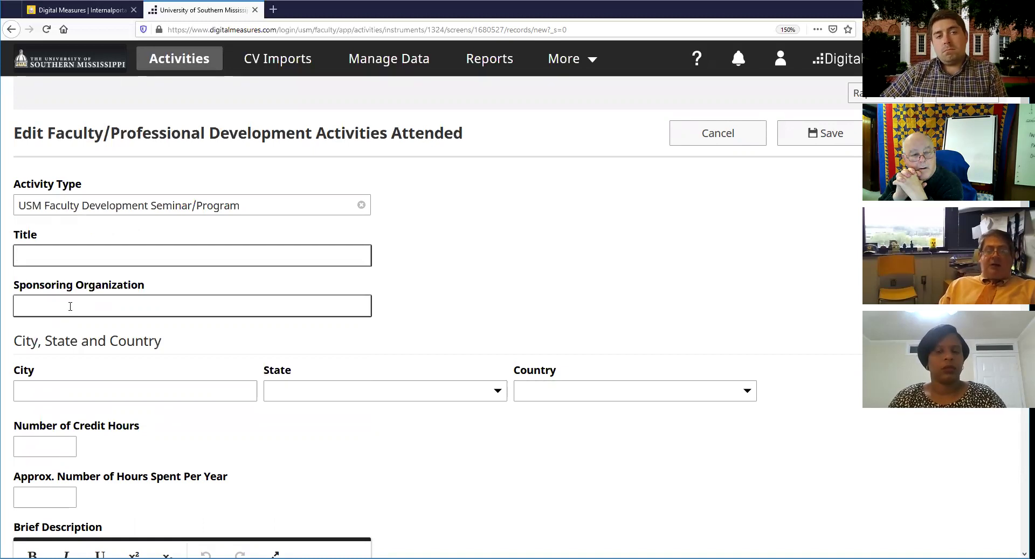
Review the new development activity's location, credit hours, hours per year, description, date and evidence upload fields.
{"action": "scroll", "coordinate": [91, 300], "scroll_direction": "down", "scroll_amount": 5}
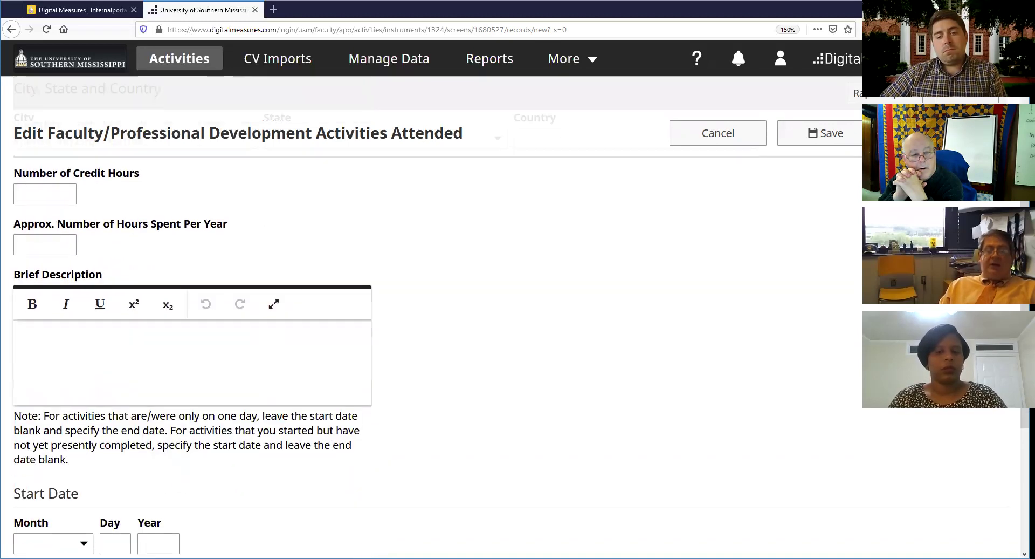
{"action": "scroll", "coordinate": [99, 304], "scroll_direction": "up", "scroll_amount": 2}
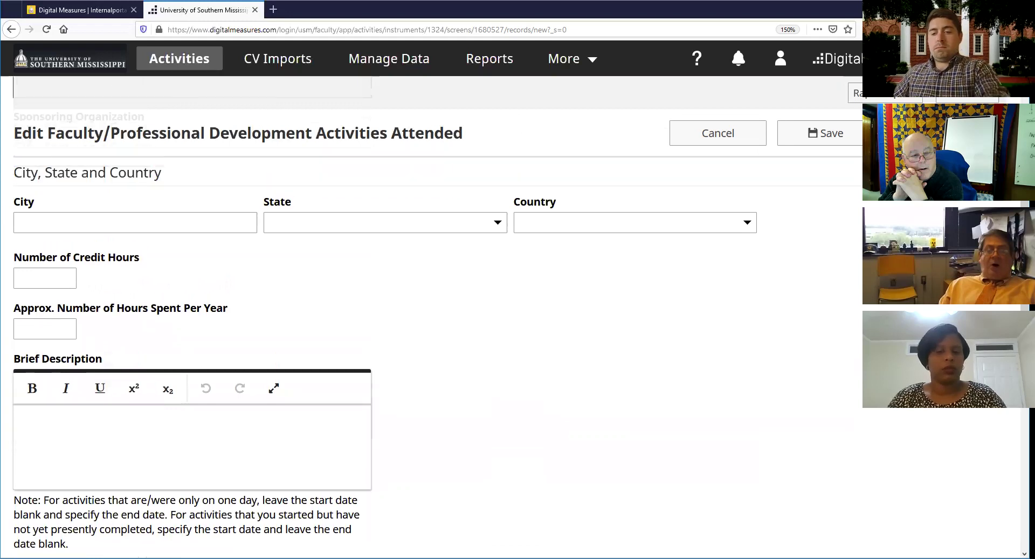
{"action": "left_click", "coordinate": [40, 330]}
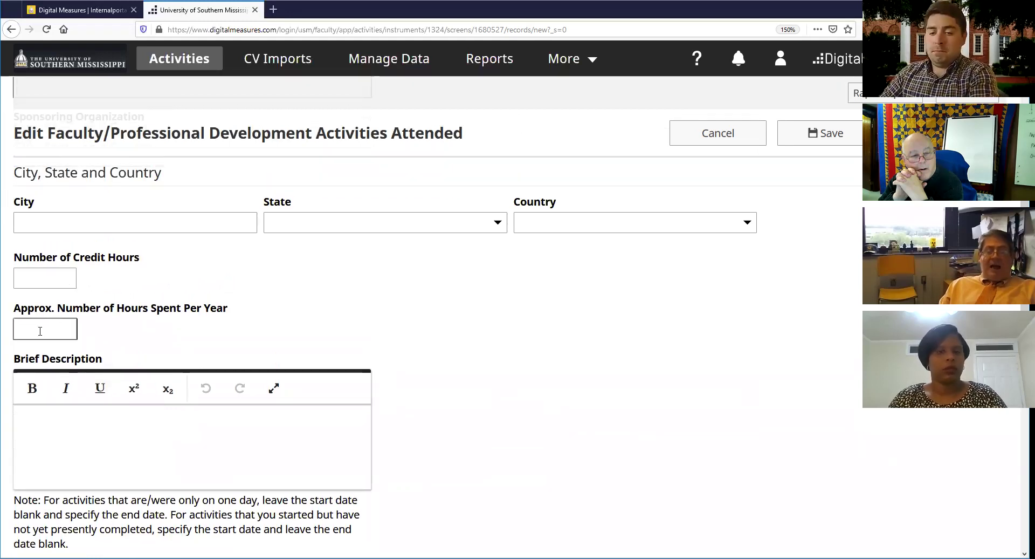
{"action": "scroll", "coordinate": [203, 415], "scroll_direction": "down", "scroll_amount": 2}
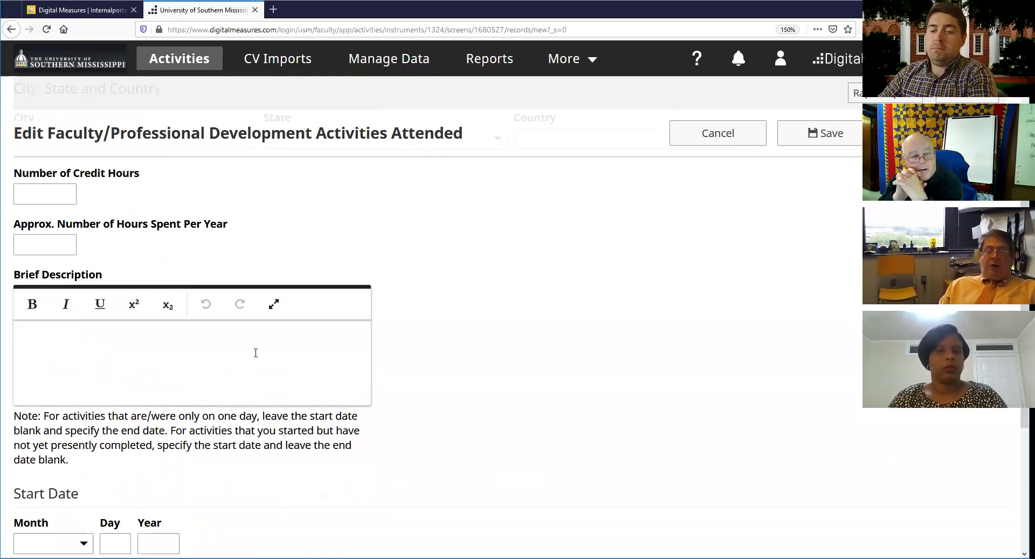
{"action": "scroll", "coordinate": [254, 351], "scroll_direction": "down", "scroll_amount": 5}
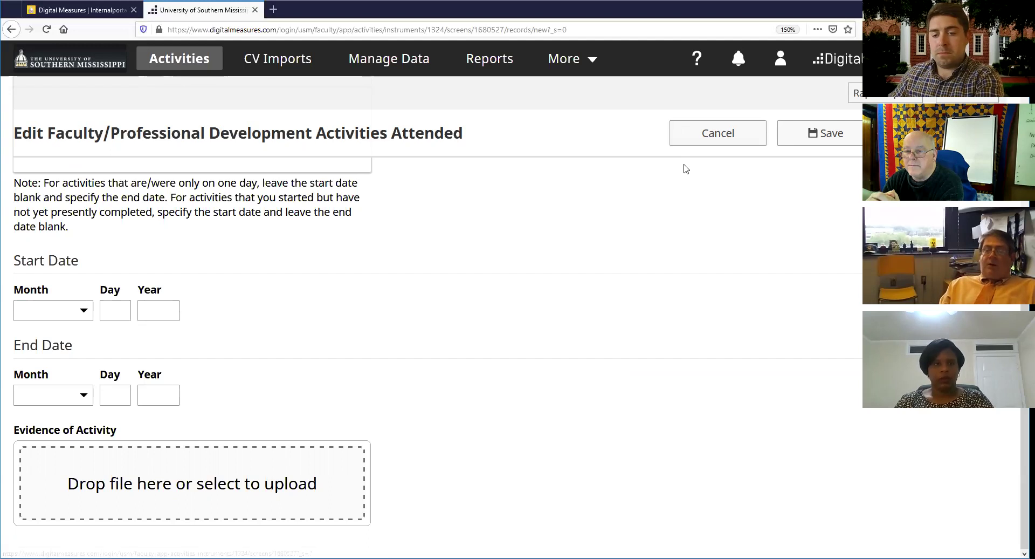
{"action": "scroll", "coordinate": [603, 275], "scroll_direction": "up", "scroll_amount": 8}
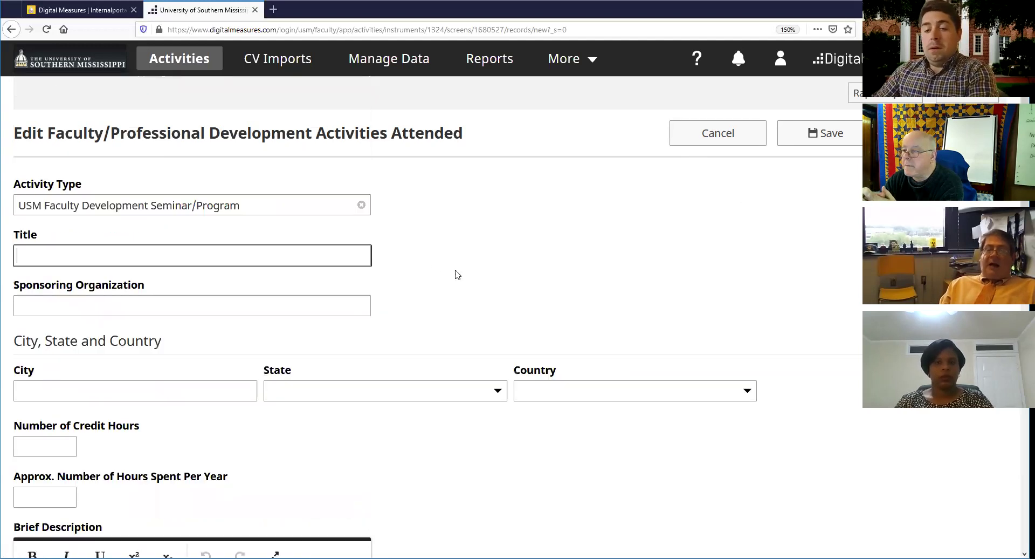
Change the activity type to Continuing Education Program and check the title, sponsor and credit hours fields.
{"action": "left_click", "coordinate": [339, 206]}
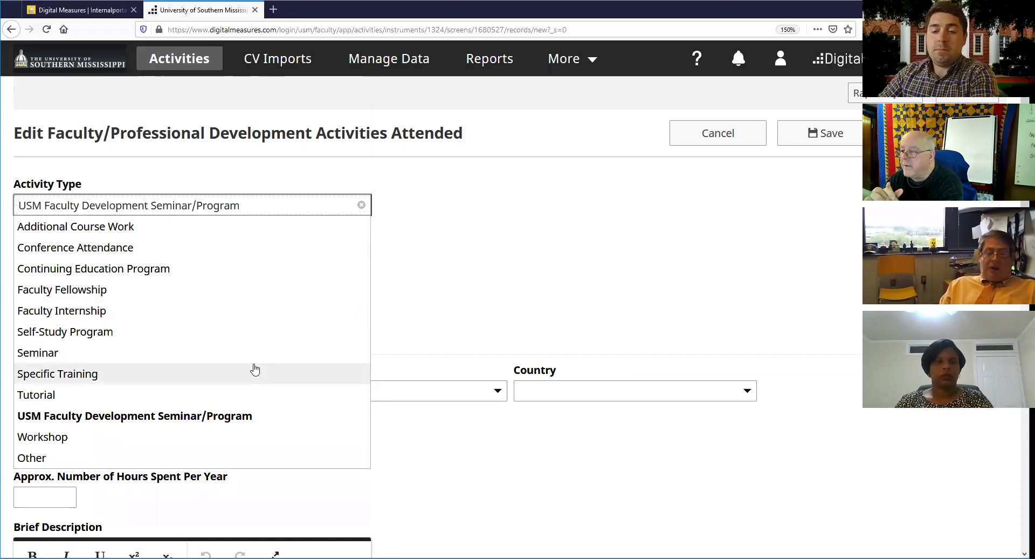
{"action": "left_click", "coordinate": [92, 272]}
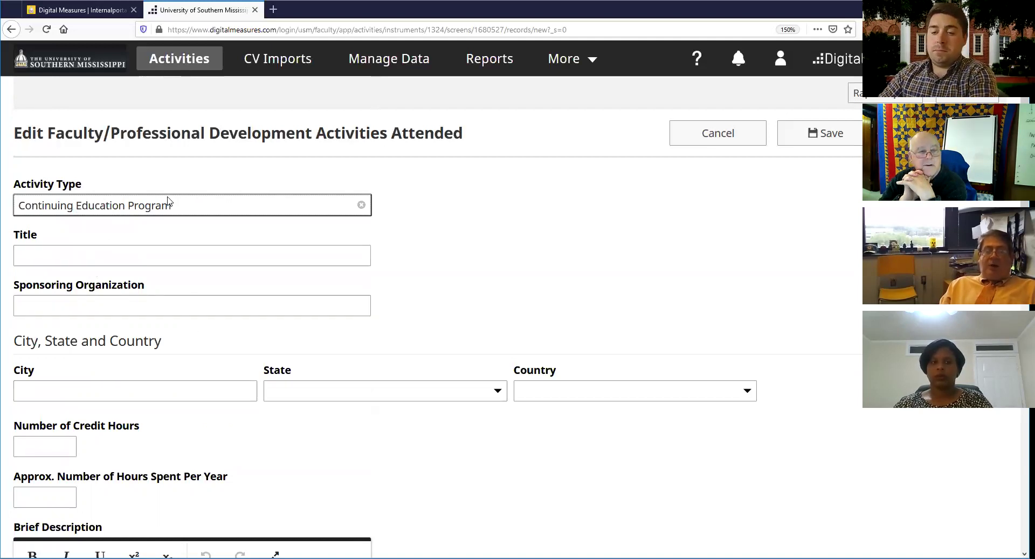
{"action": "scroll", "coordinate": [180, 207], "scroll_direction": "down", "scroll_amount": 2}
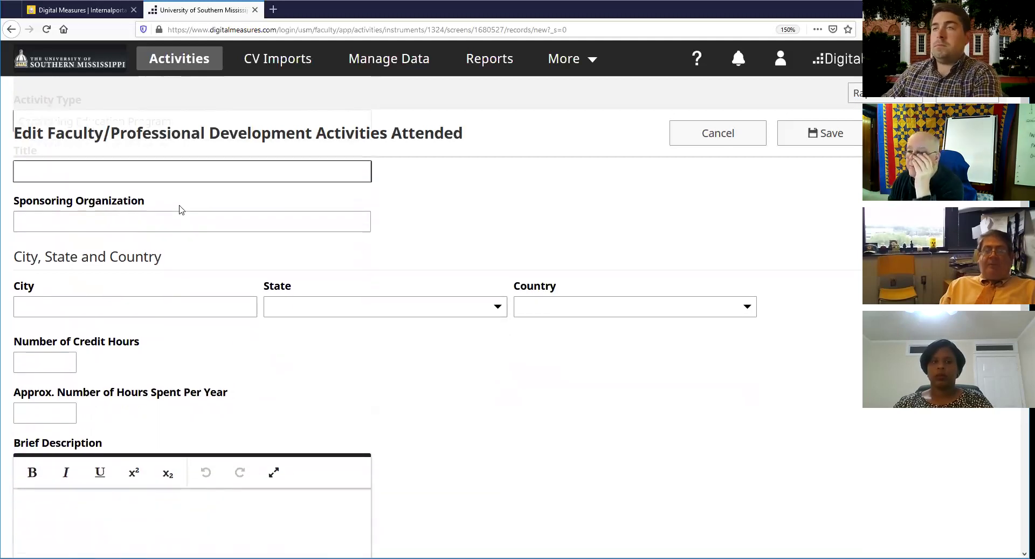
{"action": "scroll", "coordinate": [180, 207], "scroll_direction": "up", "scroll_amount": 2}
{"action": "scroll", "coordinate": [171, 227], "scroll_direction": "down", "scroll_amount": 2}
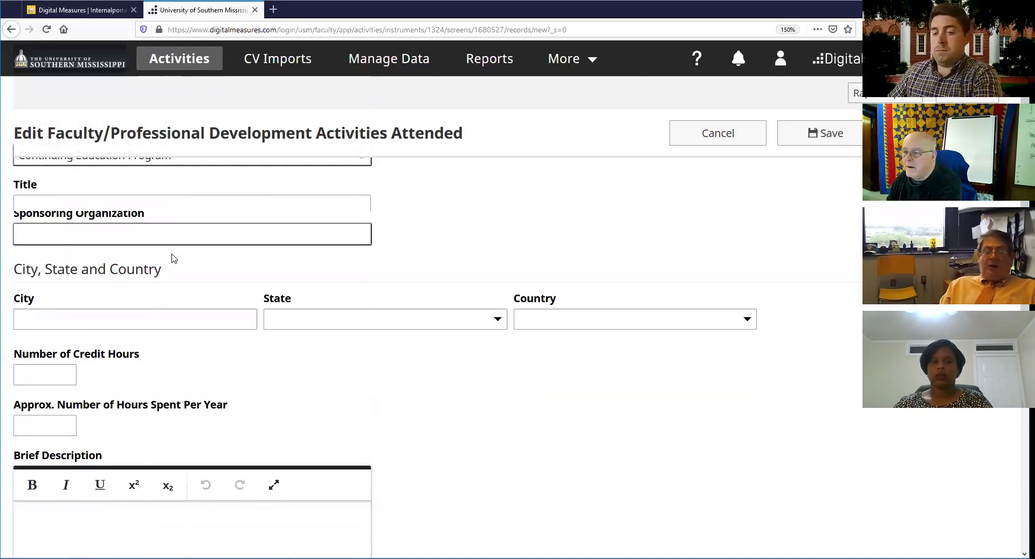
{"action": "left_click", "coordinate": [63, 357]}
Review the continuing education activity's description, start and end dates, and evidence of activity upload area.
{"action": "scroll", "coordinate": [119, 331], "scroll_direction": "down", "scroll_amount": 4}
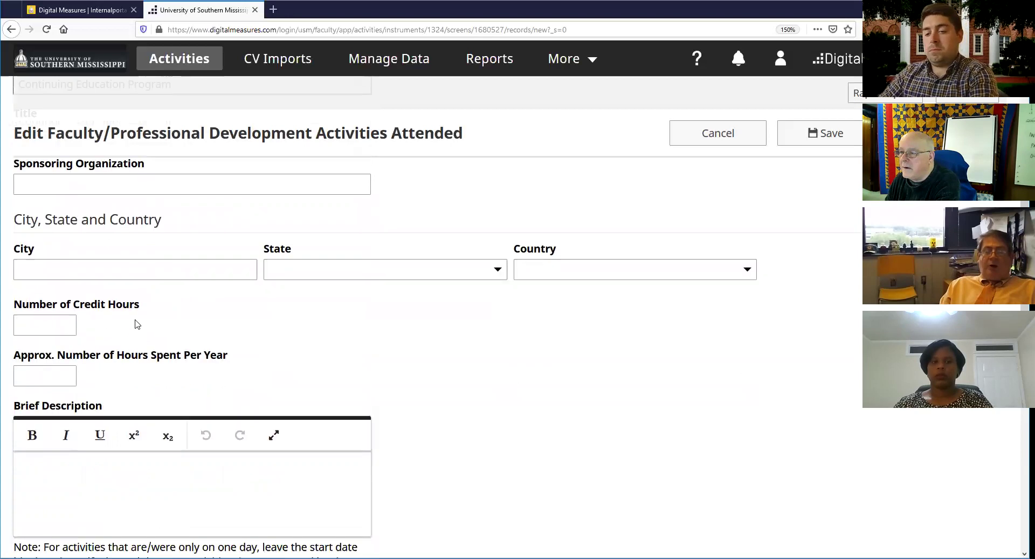
{"action": "scroll", "coordinate": [261, 358], "scroll_direction": "down", "scroll_amount": 2}
{"action": "scroll", "coordinate": [208, 529], "scroll_direction": "down", "scroll_amount": 2}
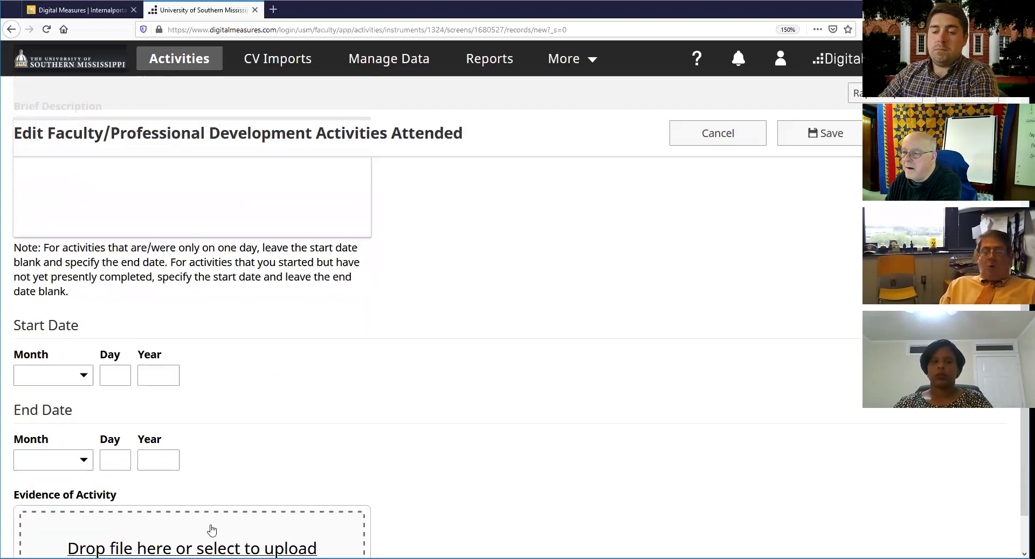
{"action": "scroll", "coordinate": [202, 459], "scroll_direction": "down", "scroll_amount": 1}
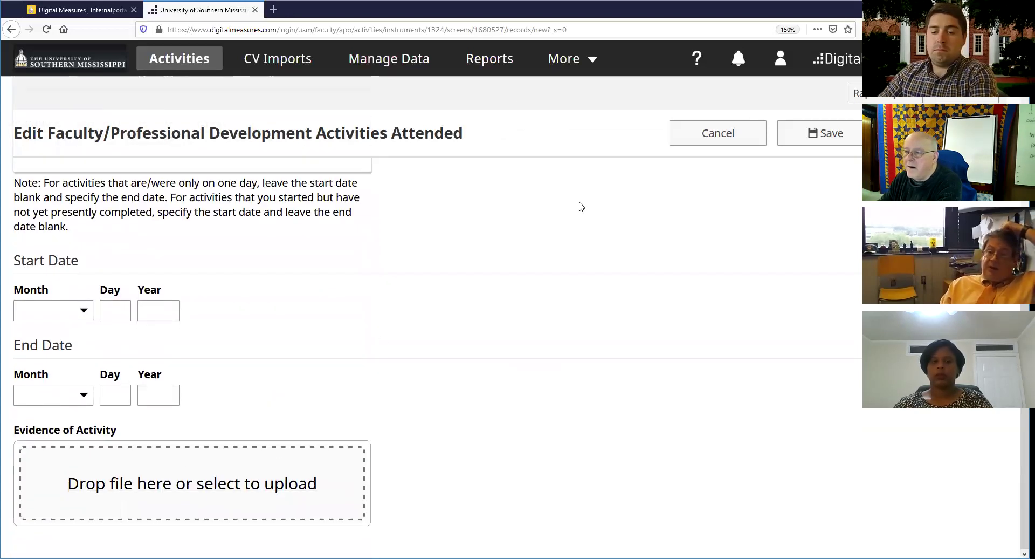
Discard the unsaved professional development item and return to the activities list.
{"action": "left_click", "coordinate": [699, 145]}
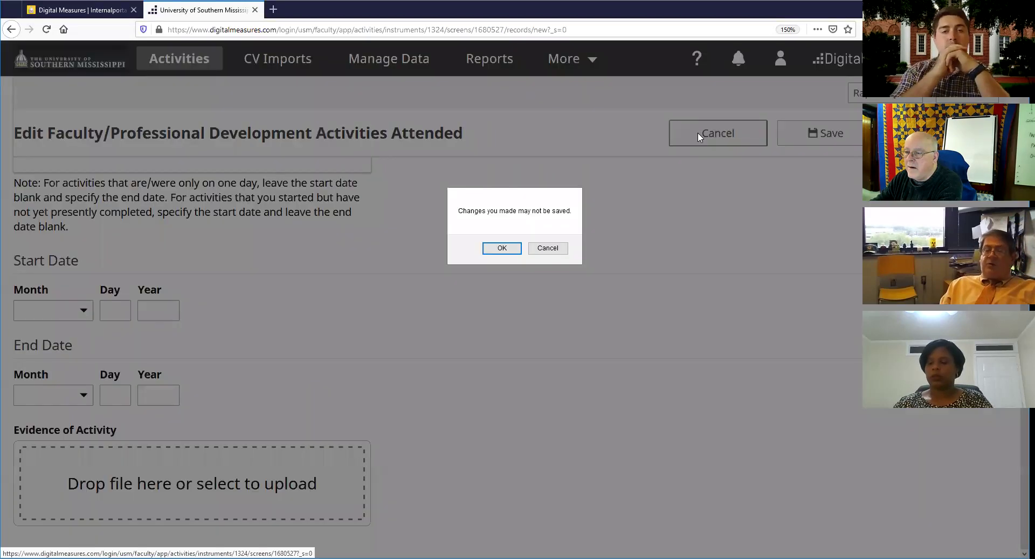
{"action": "left_click", "coordinate": [502, 249]}
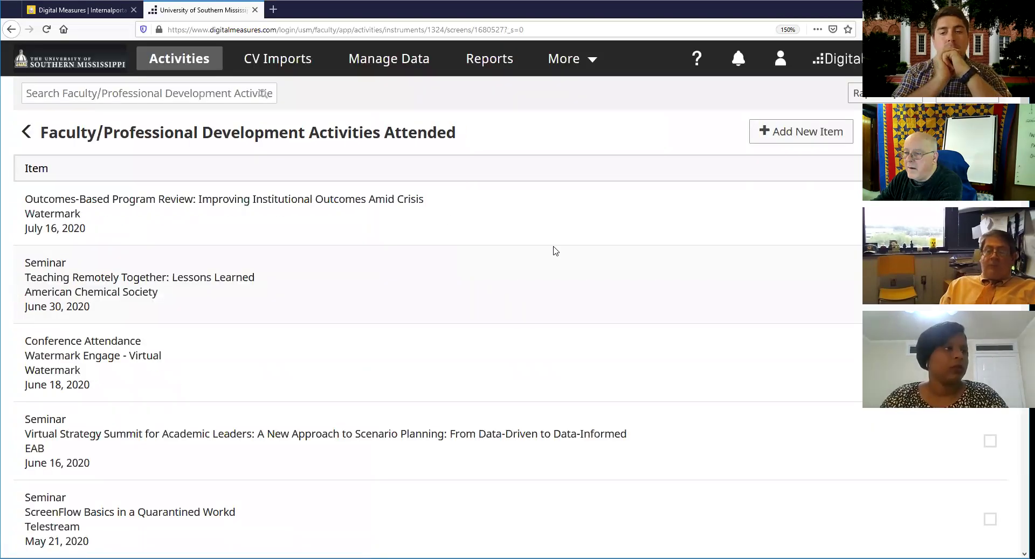
{"action": "left_click", "coordinate": [26, 132]}
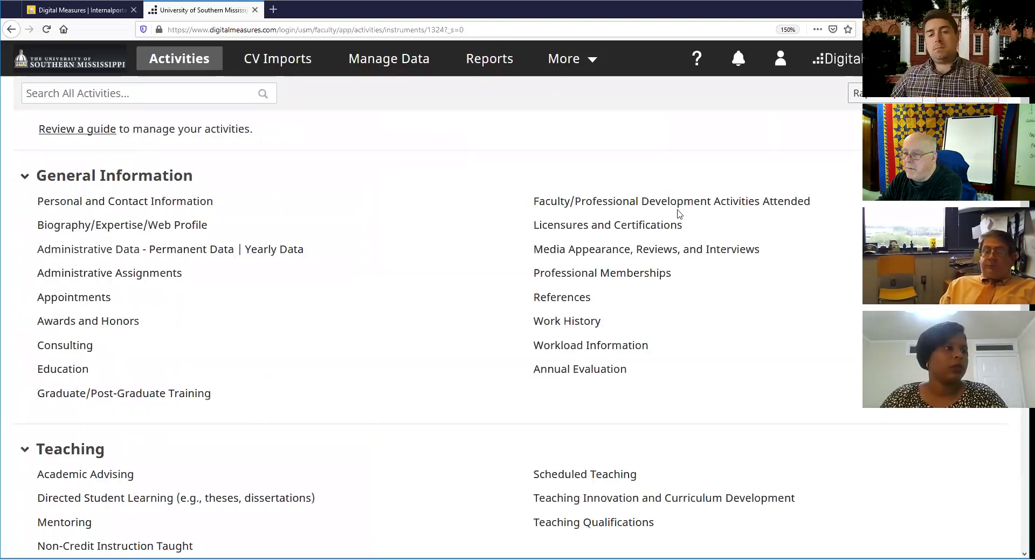
Open Licensures and Certifications and start a new item at its title field.
{"action": "left_click", "coordinate": [591, 240]}
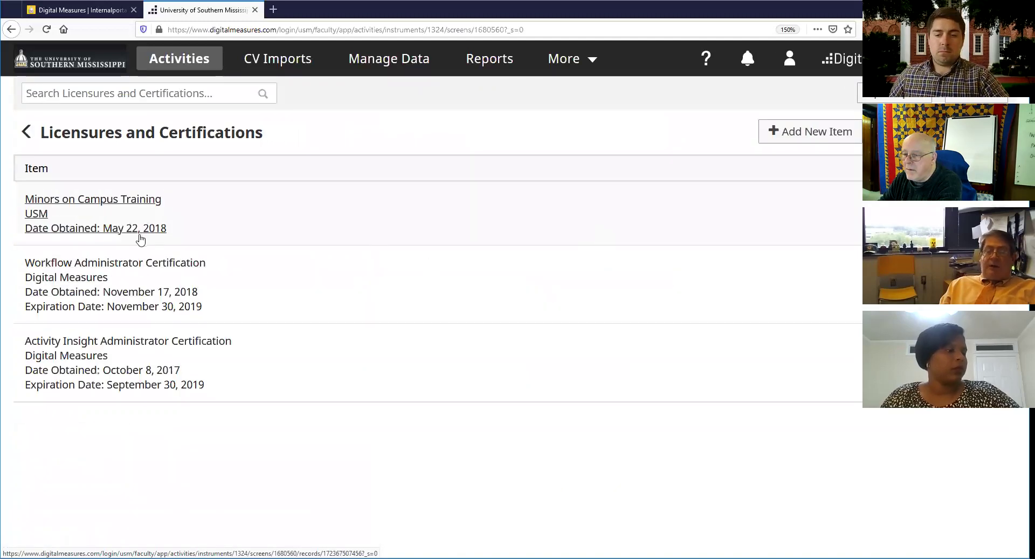
{"action": "left_click", "coordinate": [819, 138]}
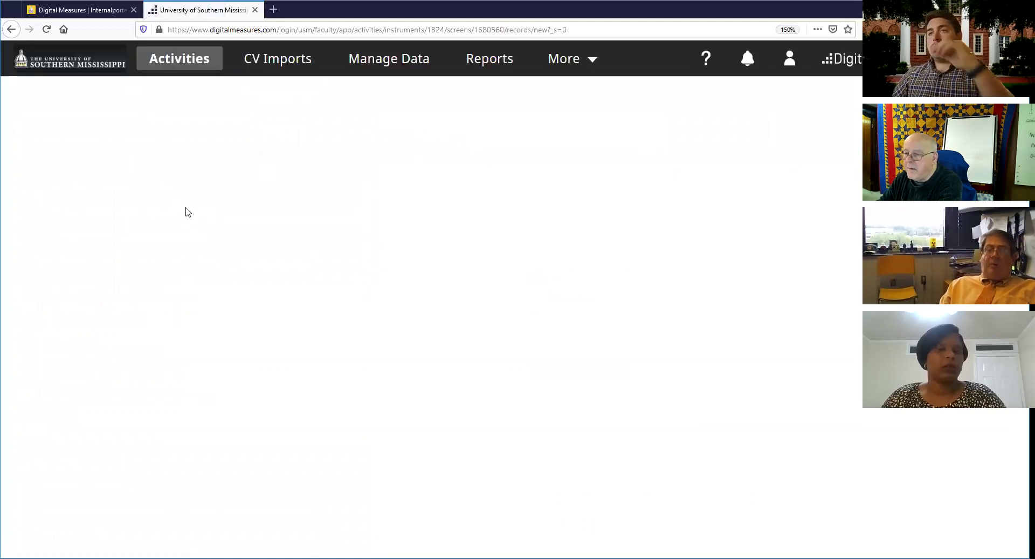
{"action": "left_click", "coordinate": [271, 204]}
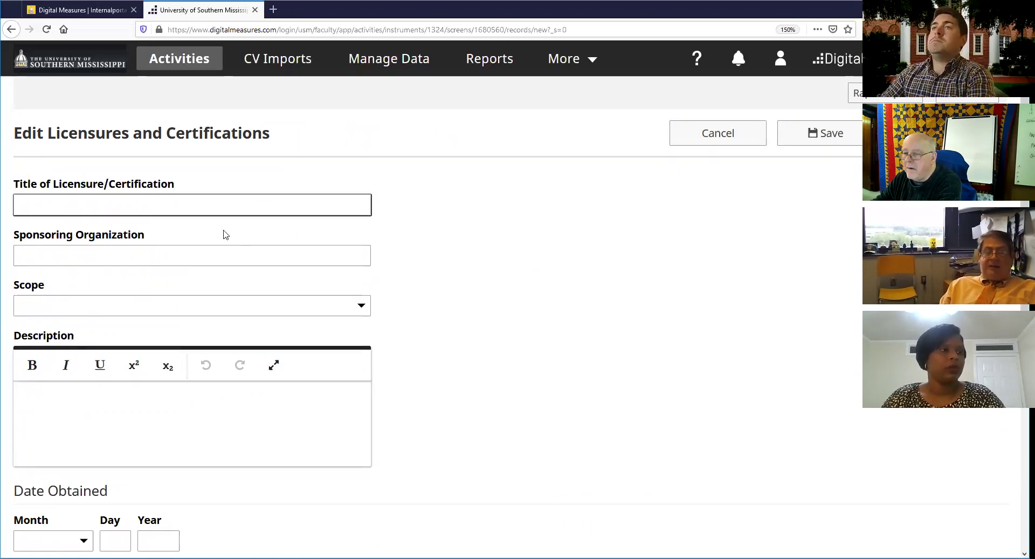
Review the licensure's date, SACSCOC relevance and documentation fields, and discard the item to return to the activities list.
{"action": "scroll", "coordinate": [251, 323], "scroll_direction": "down", "scroll_amount": 1}
{"action": "scroll", "coordinate": [250, 327], "scroll_direction": "down", "scroll_amount": 4}
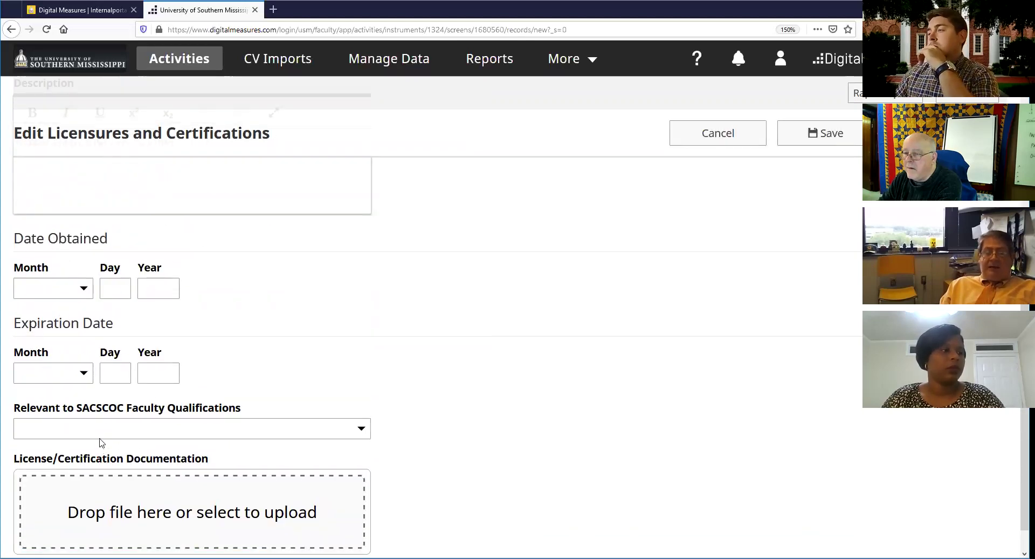
{"action": "scroll", "coordinate": [178, 441], "scroll_direction": "down", "scroll_amount": 1}
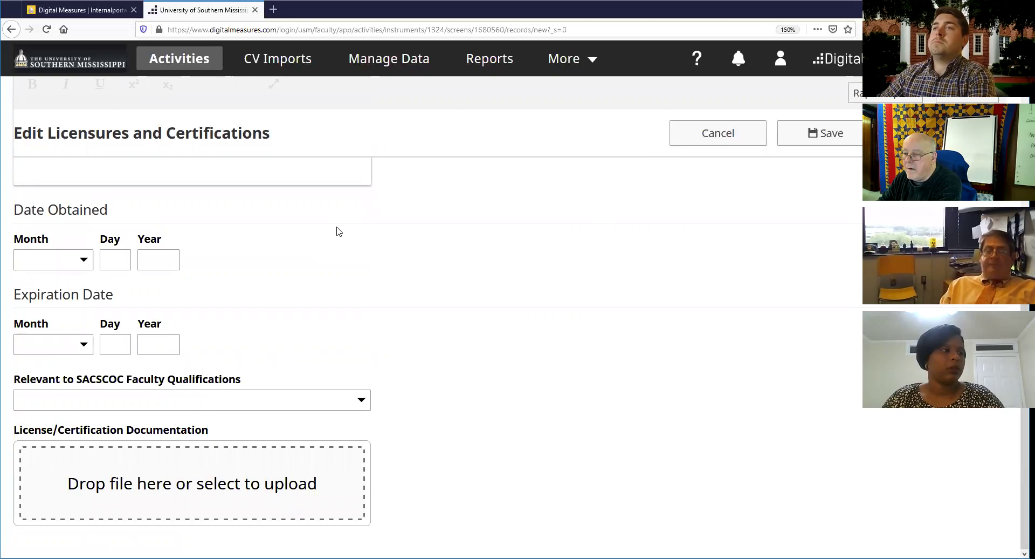
{"action": "scroll", "coordinate": [339, 230], "scroll_direction": "up", "scroll_amount": 5}
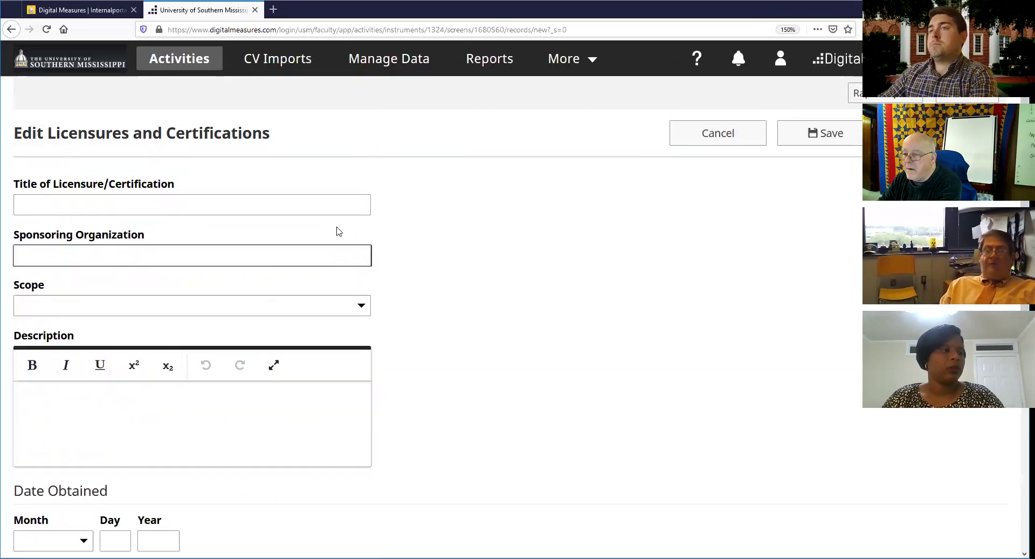
{"action": "left_click", "coordinate": [754, 129]}
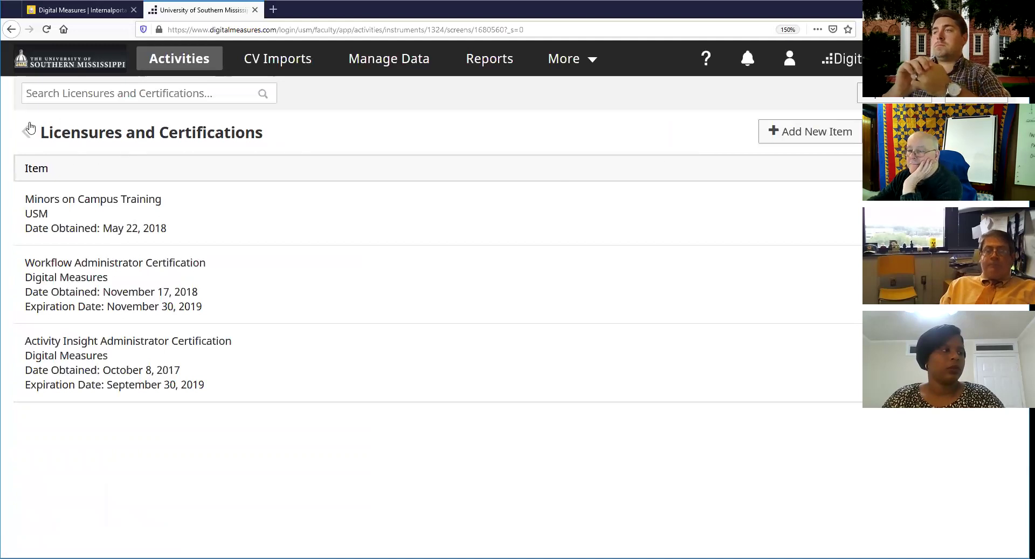
{"action": "left_click", "coordinate": [28, 131]}
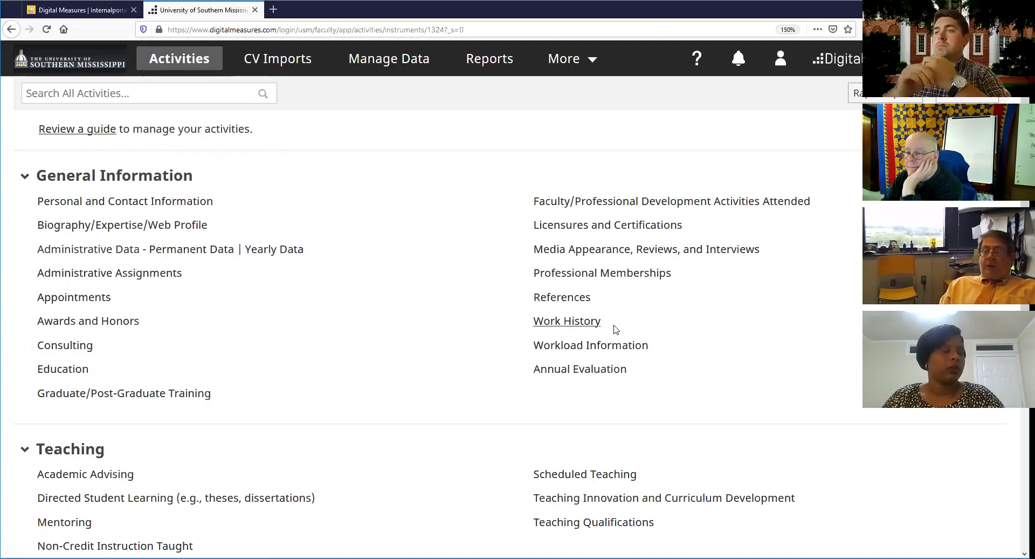
Open Professional Memberships and look through the listed organizations.
{"action": "left_click", "coordinate": [590, 280]}
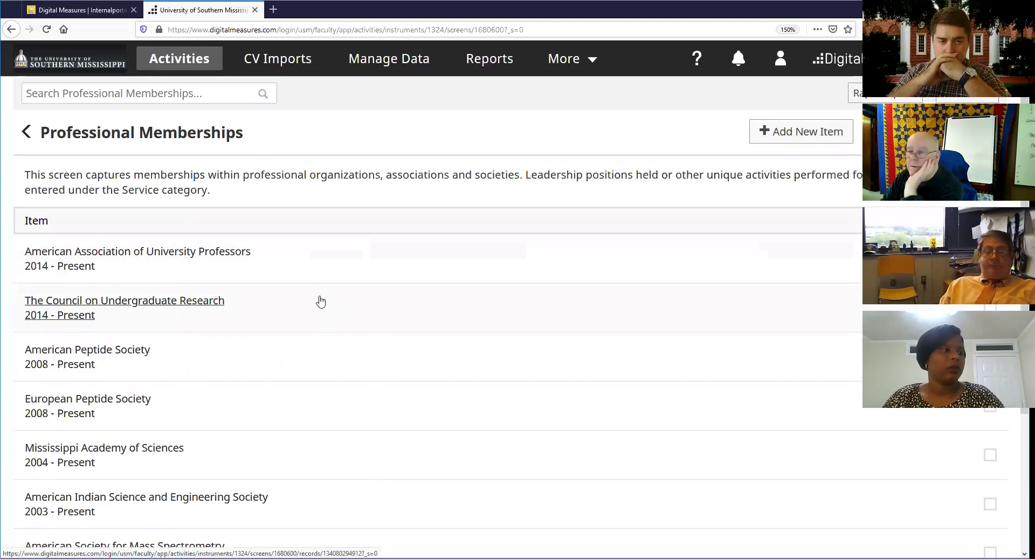
{"action": "scroll", "coordinate": [313, 305], "scroll_direction": "down", "scroll_amount": 3}
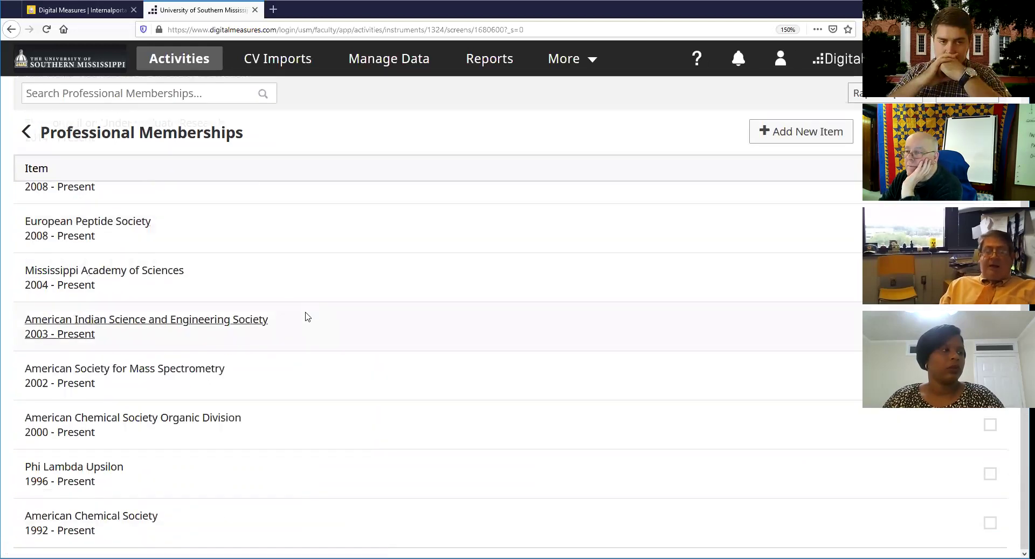
{"action": "scroll", "coordinate": [309, 317], "scroll_direction": "up", "scroll_amount": 3}
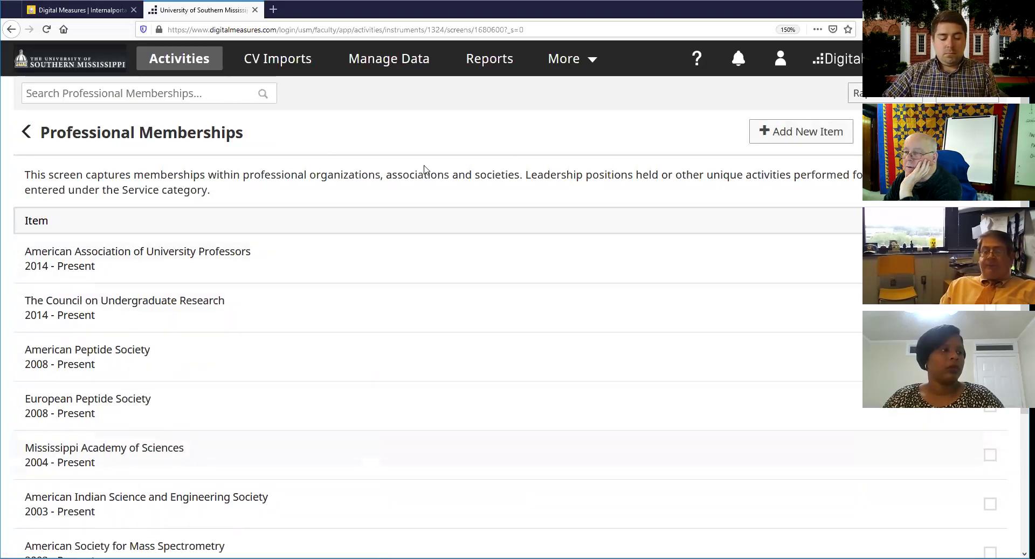
Start a new professional membership, review its organization scope options and date fields, and discard it to return to the memberships list.
{"action": "left_click", "coordinate": [820, 135]}
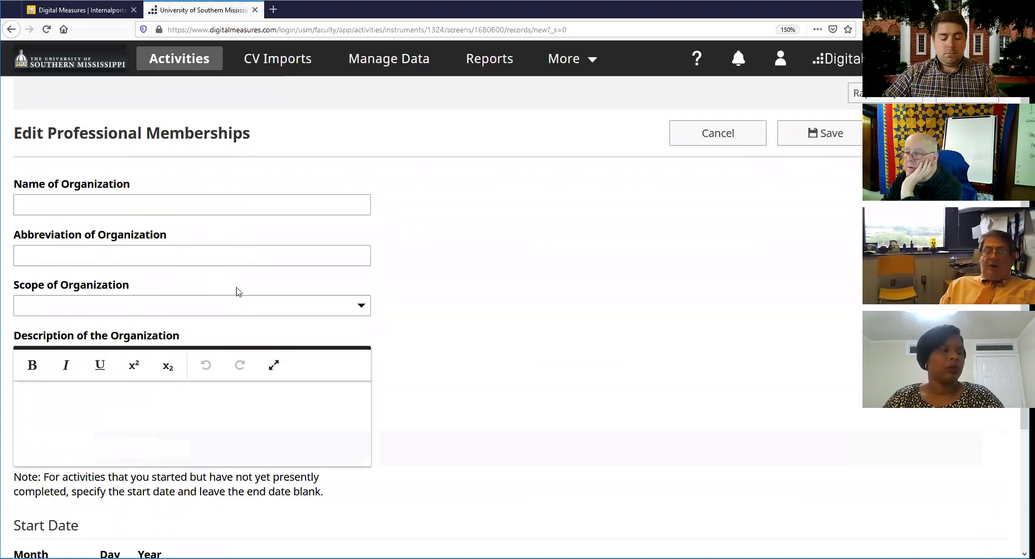
{"action": "left_click", "coordinate": [297, 308]}
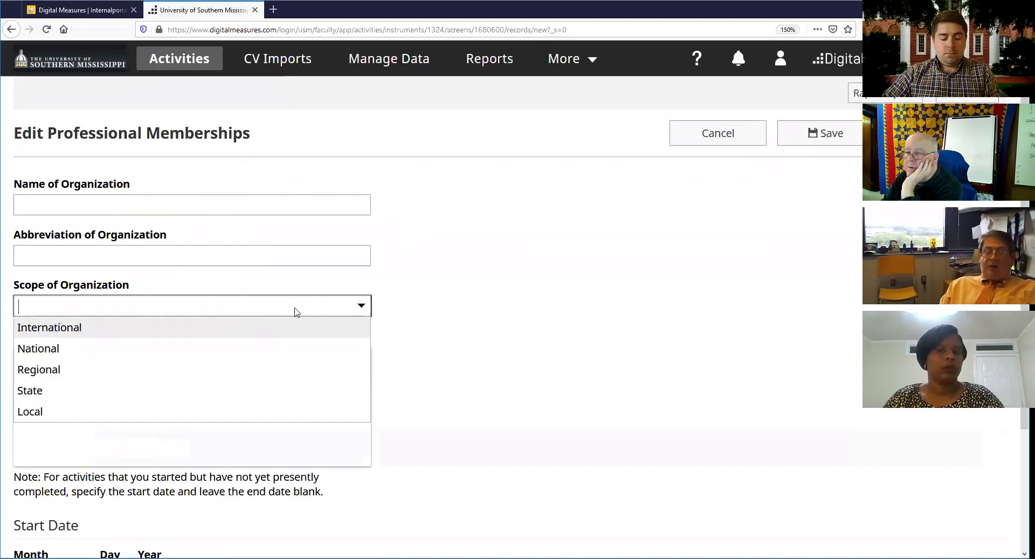
{"action": "left_click", "coordinate": [426, 311]}
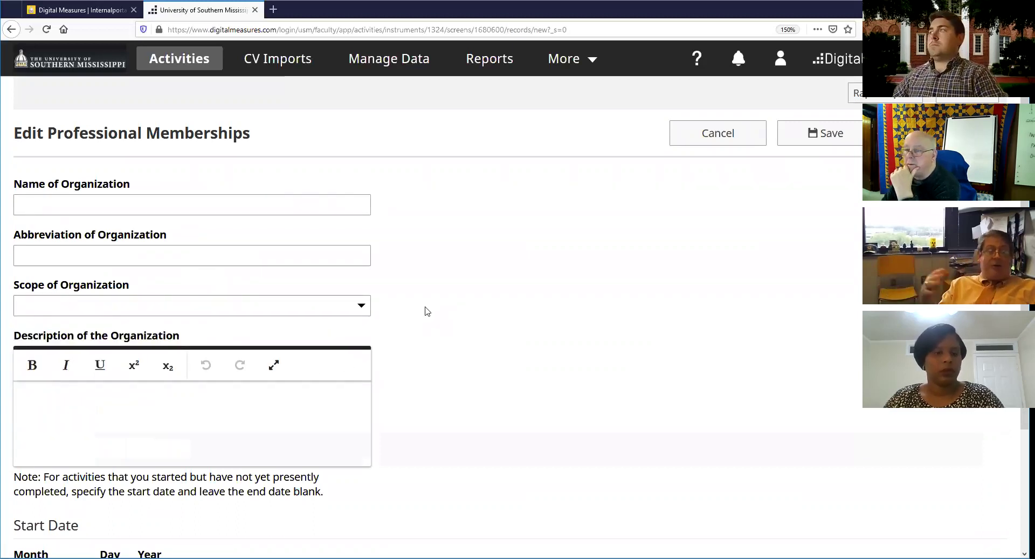
{"action": "scroll", "coordinate": [481, 310], "scroll_direction": "down", "scroll_amount": 3}
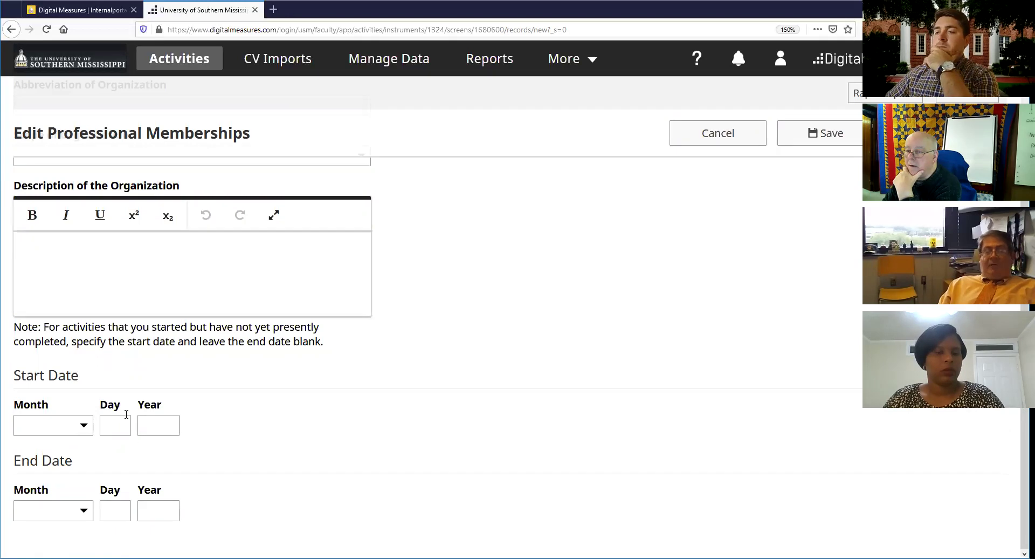
{"action": "left_click", "coordinate": [696, 134]}
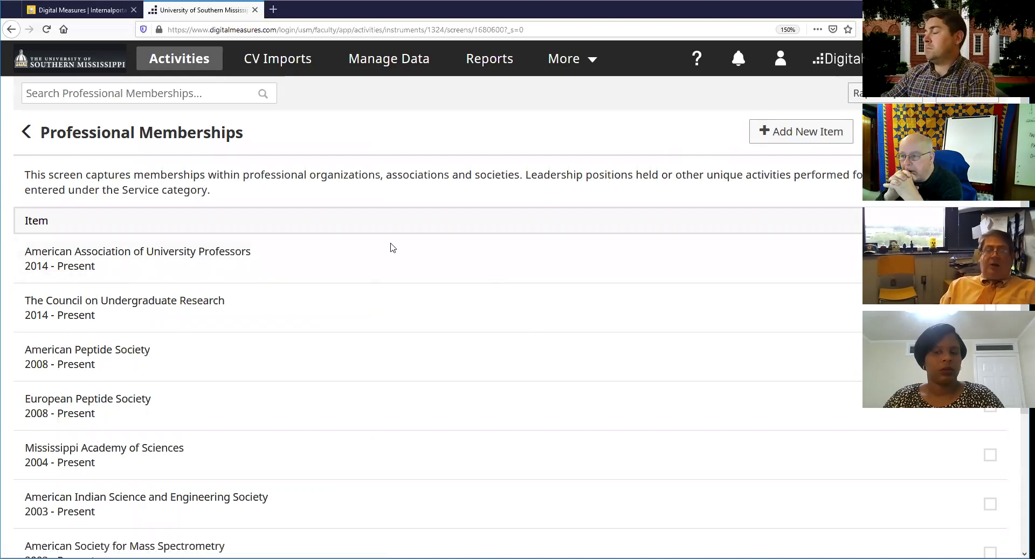
{"action": "scroll", "coordinate": [406, 245], "scroll_direction": "down", "scroll_amount": 3}
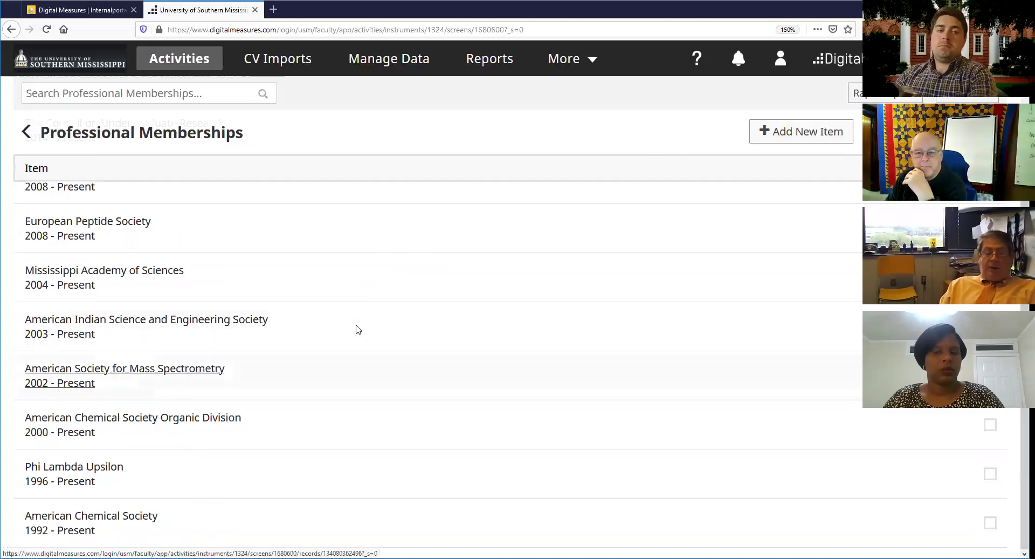
{"action": "scroll", "coordinate": [416, 324], "scroll_direction": "up", "scroll_amount": 3}
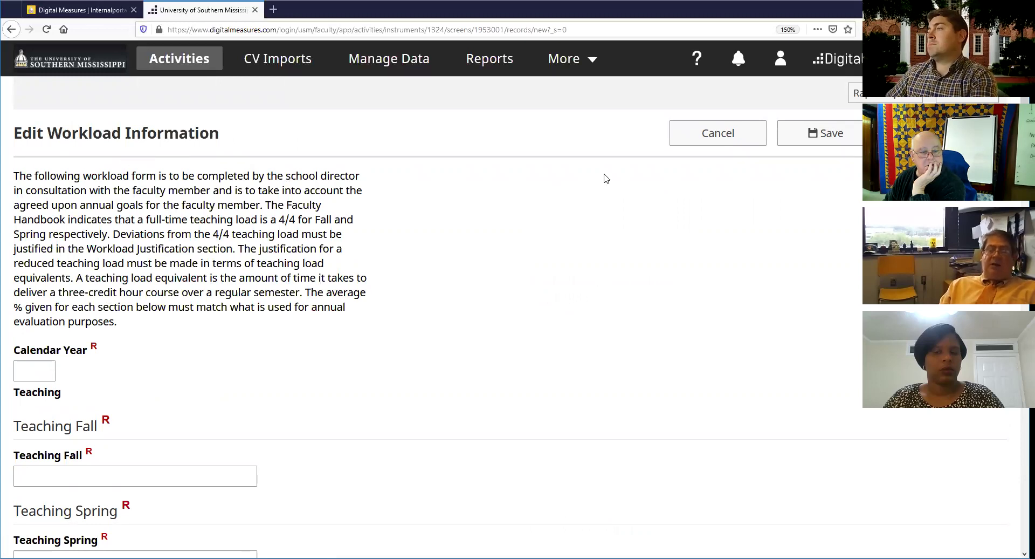
Review the calendar year, teaching load and course fields of the new workload item, and leave it for the activities list.
{"action": "scroll", "coordinate": [691, 148], "scroll_direction": "down", "scroll_amount": 6}
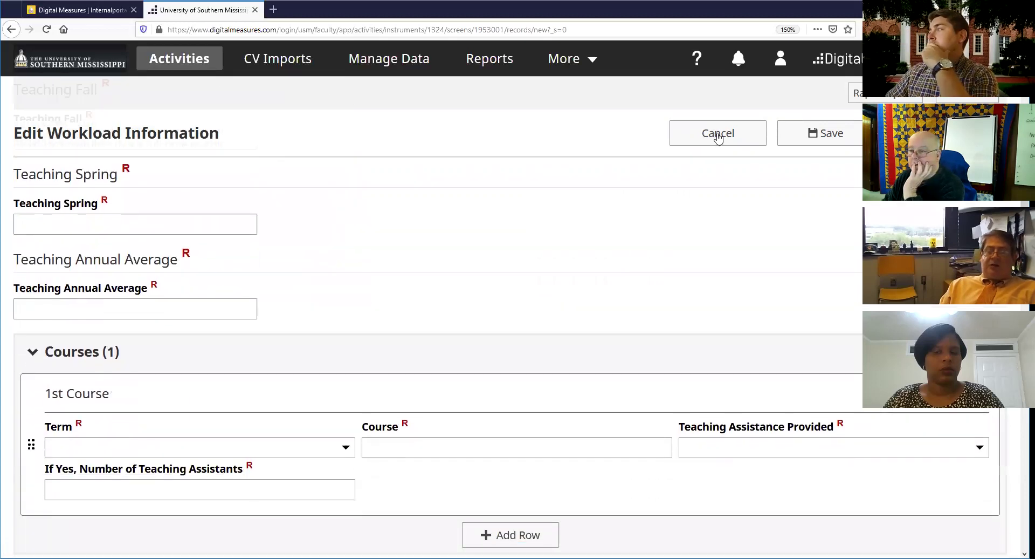
{"action": "scroll", "coordinate": [543, 187], "scroll_direction": "up", "scroll_amount": 3}
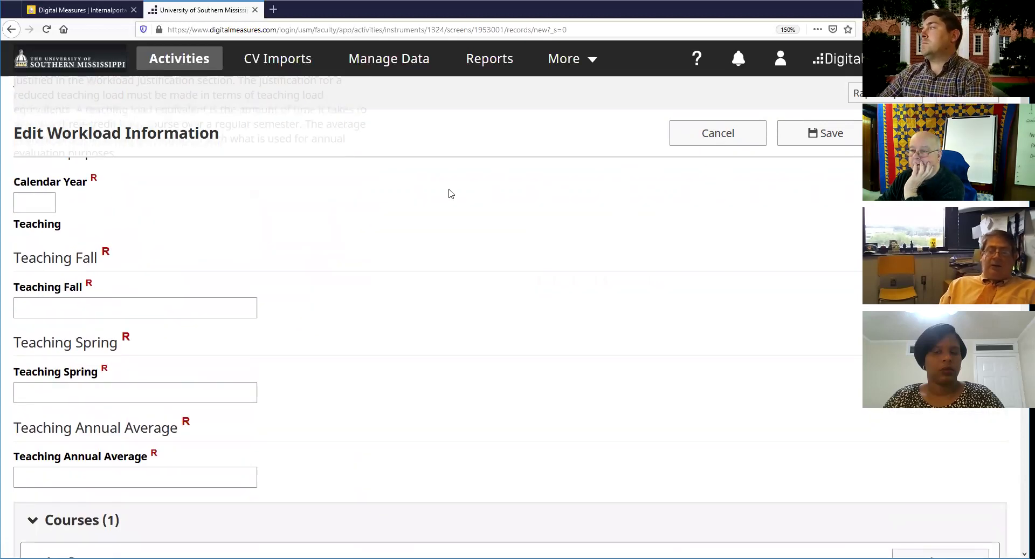
{"action": "left_click", "coordinate": [16, 165]}
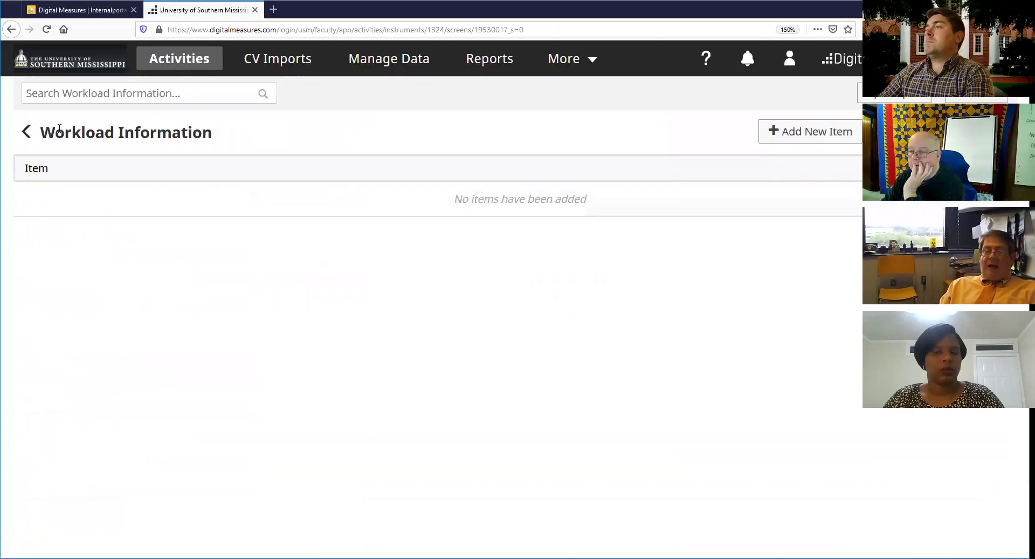
{"action": "left_click", "coordinate": [50, 133]}
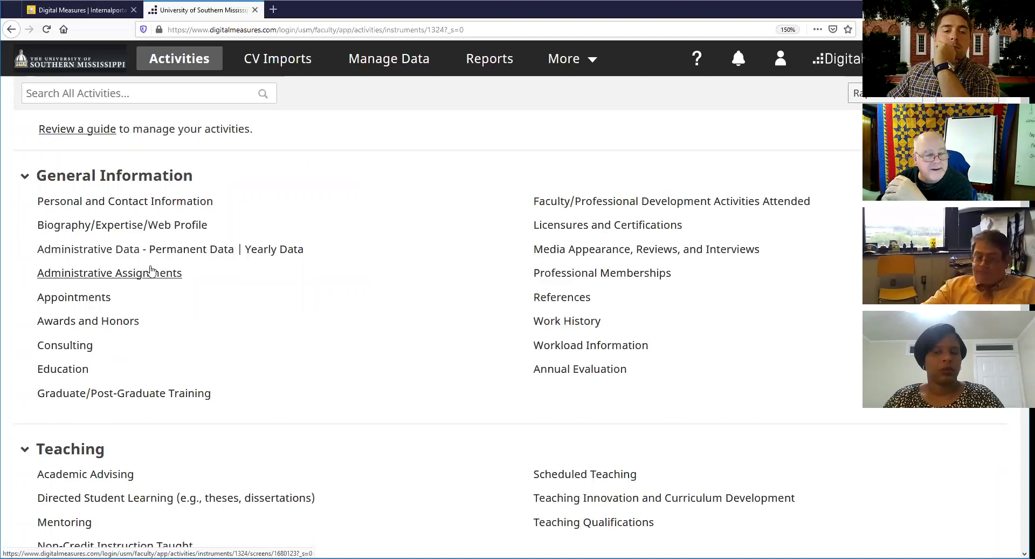
Open the PHD record under Education and review its degree, institution, emphasis, dissertation, transcript and CIP code fields.
{"action": "left_click", "coordinate": [57, 366]}
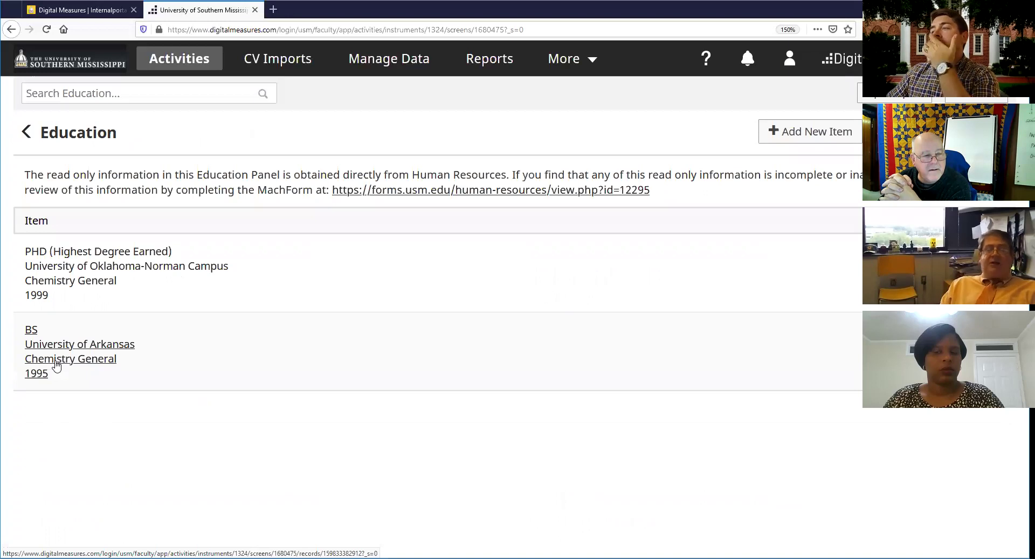
{"action": "left_click", "coordinate": [90, 277]}
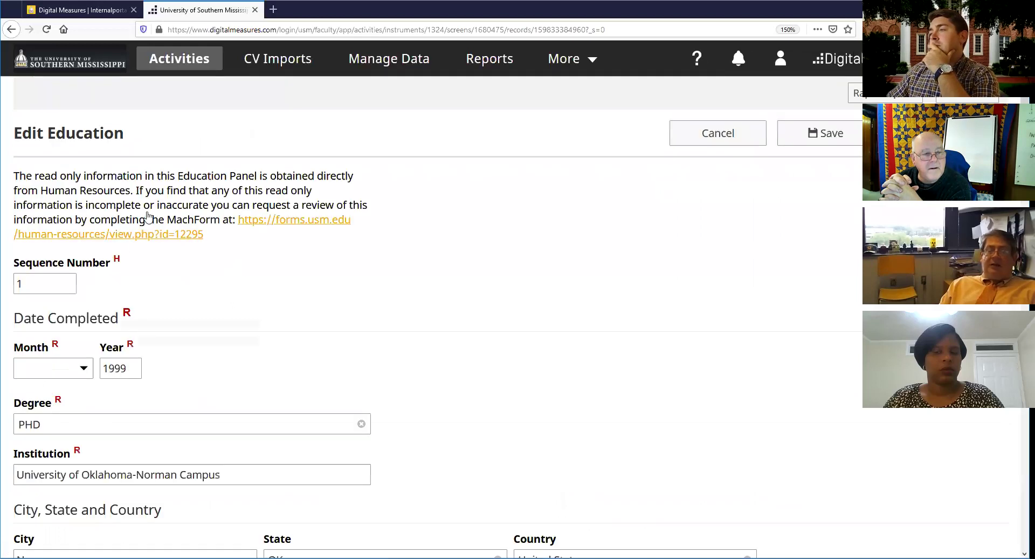
{"action": "scroll", "coordinate": [154, 286], "scroll_direction": "down", "scroll_amount": 2}
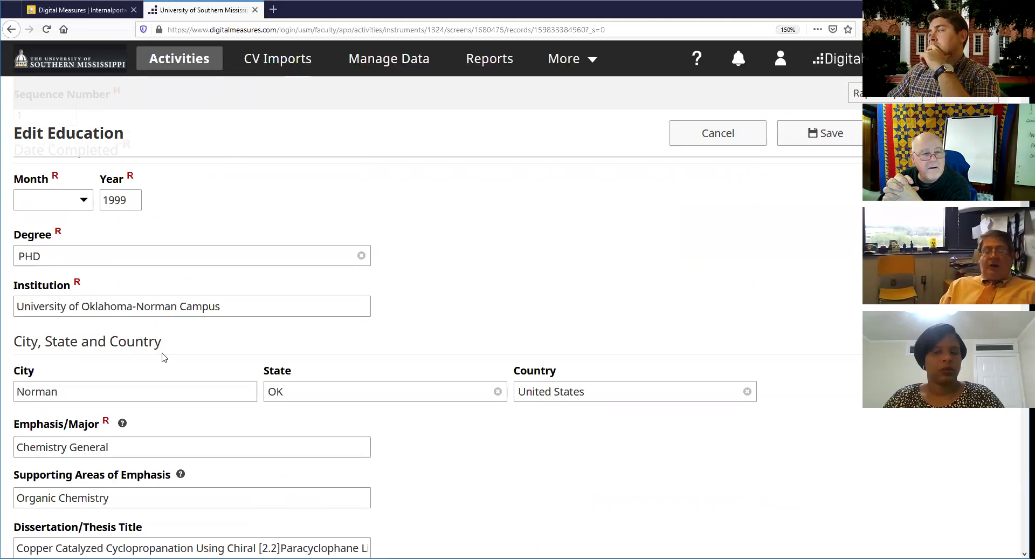
{"action": "scroll", "coordinate": [164, 357], "scroll_direction": "down", "scroll_amount": 2}
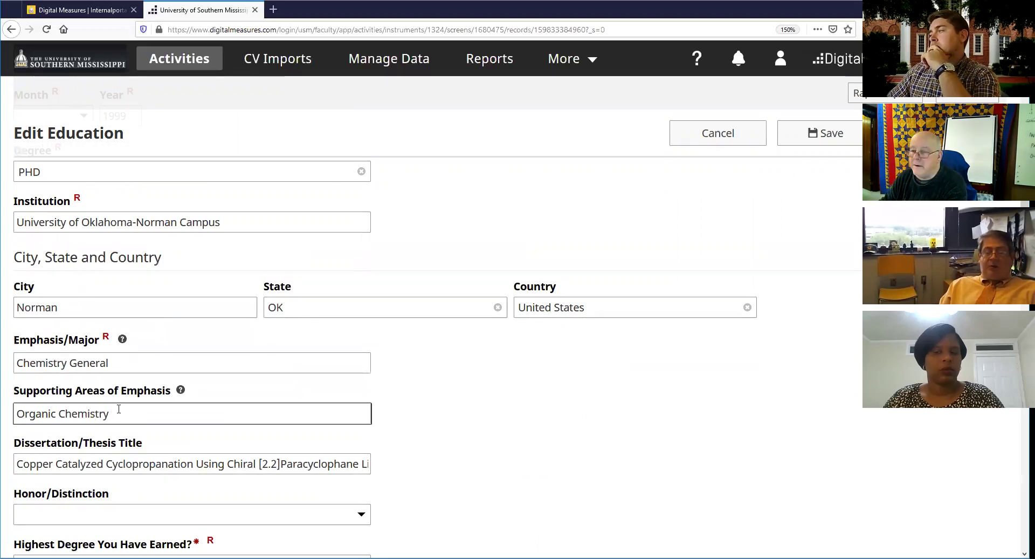
{"action": "scroll", "coordinate": [51, 421], "scroll_direction": "down", "scroll_amount": 6}
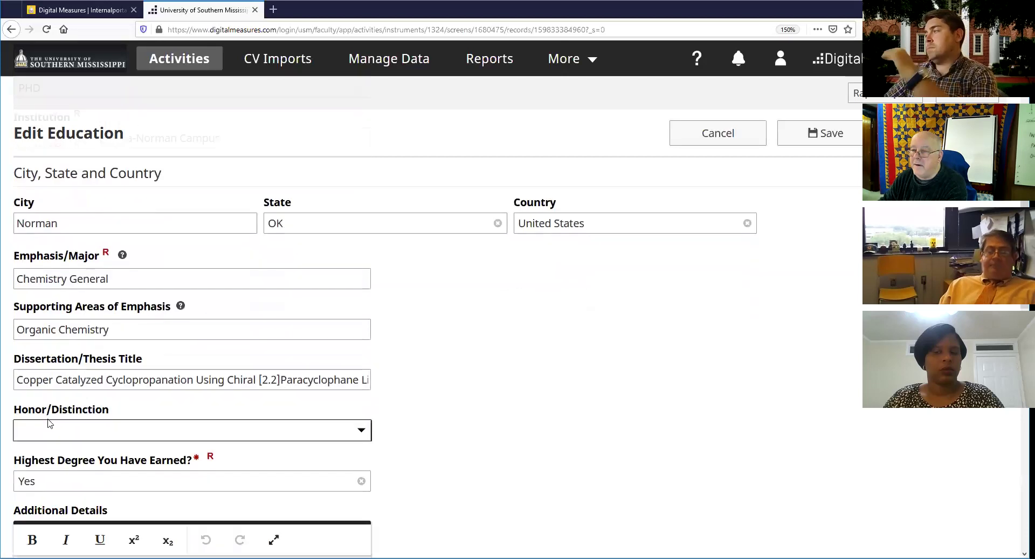
{"action": "scroll", "coordinate": [55, 420], "scroll_direction": "down", "scroll_amount": 4}
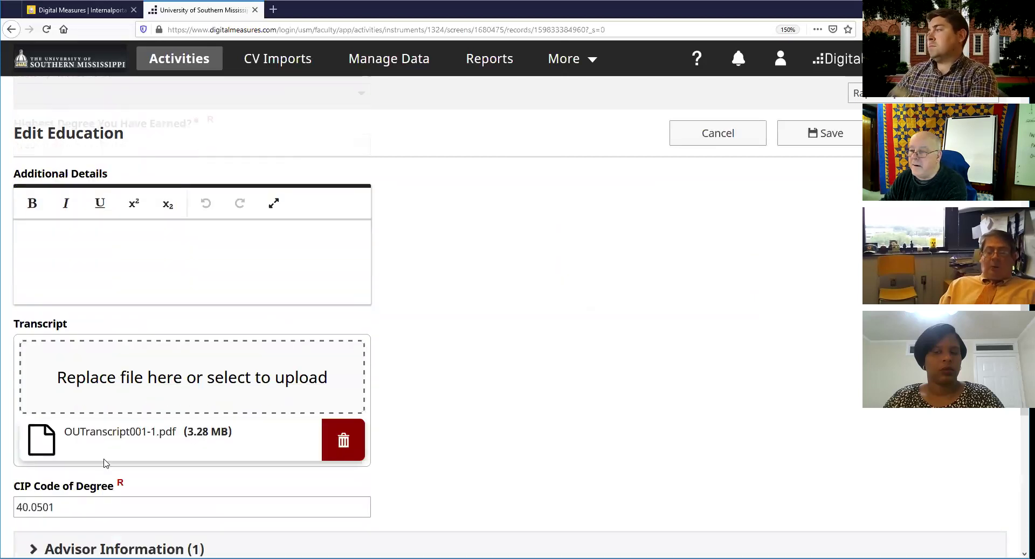
{"action": "scroll", "coordinate": [158, 377], "scroll_direction": "down", "scroll_amount": 4}
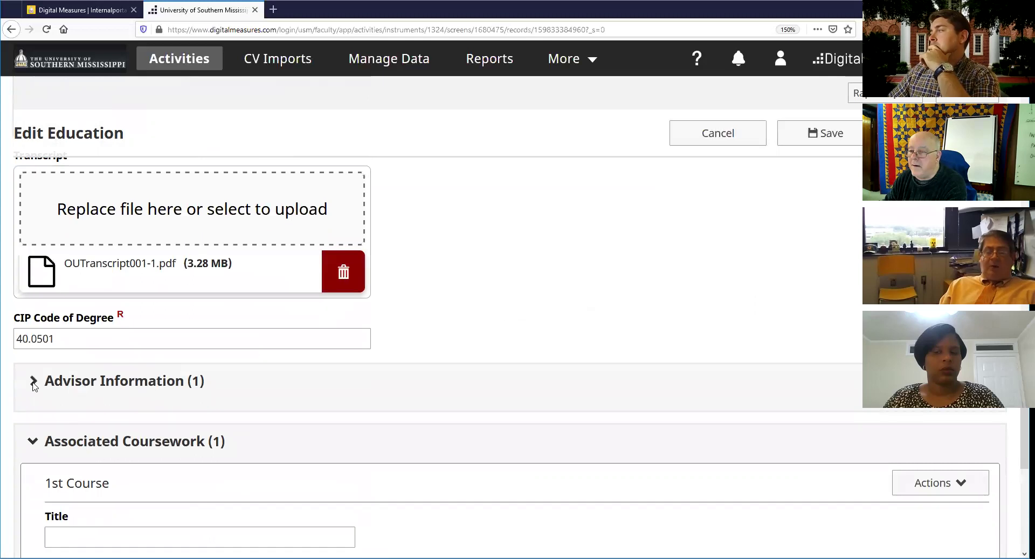
Expand the PHD record's Advisor Information to review it, and exit without saving to the activities list.
{"action": "left_click", "coordinate": [33, 381]}
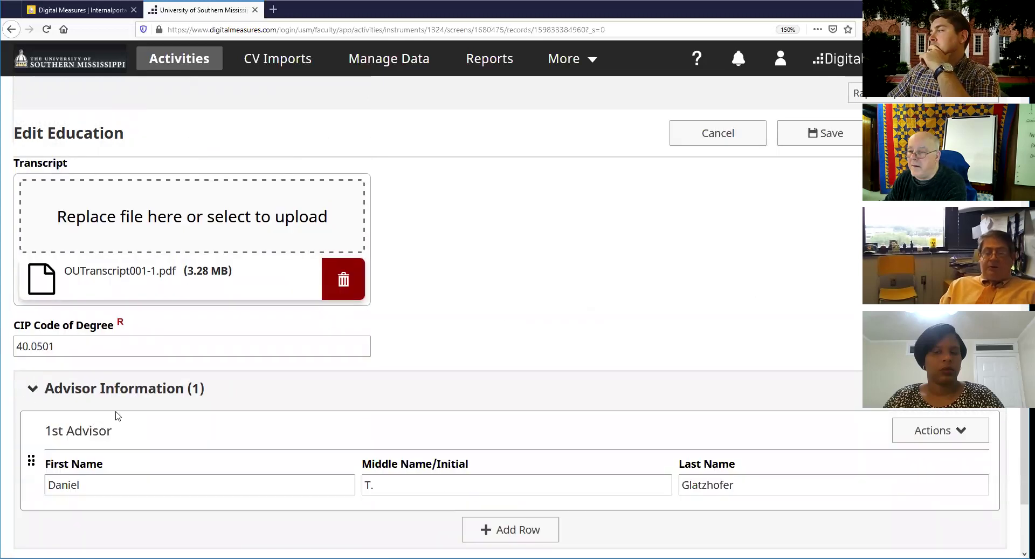
{"action": "scroll", "coordinate": [118, 415], "scroll_direction": "down", "scroll_amount": 3}
{"action": "scroll", "coordinate": [626, 249], "scroll_direction": "up", "scroll_amount": 10}
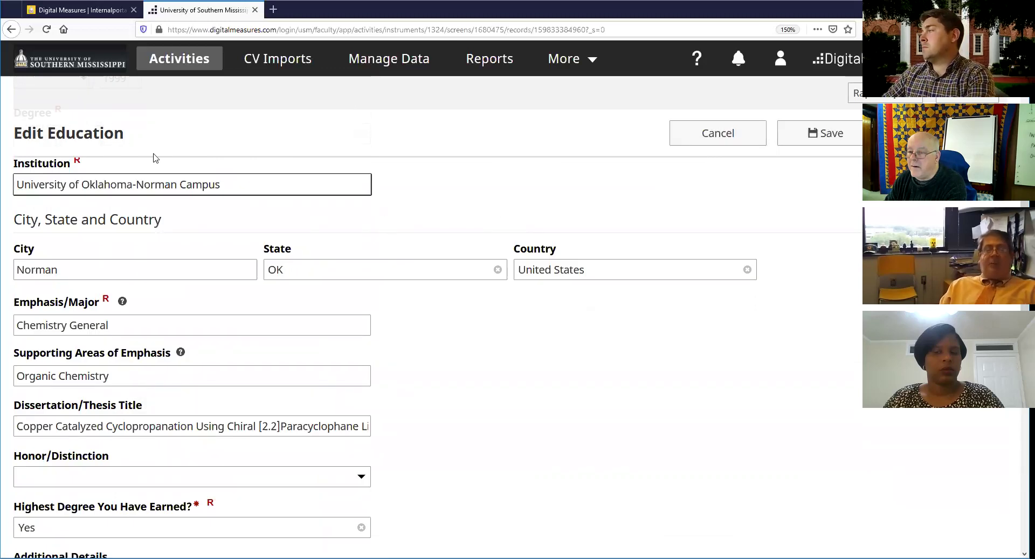
{"action": "left_click", "coordinate": [704, 135]}
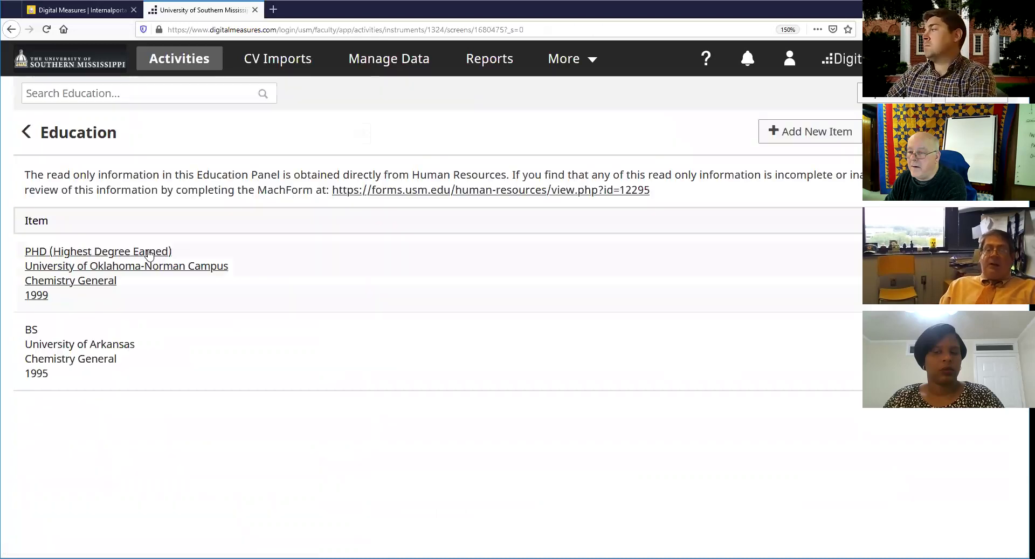
{"action": "left_click", "coordinate": [35, 146]}
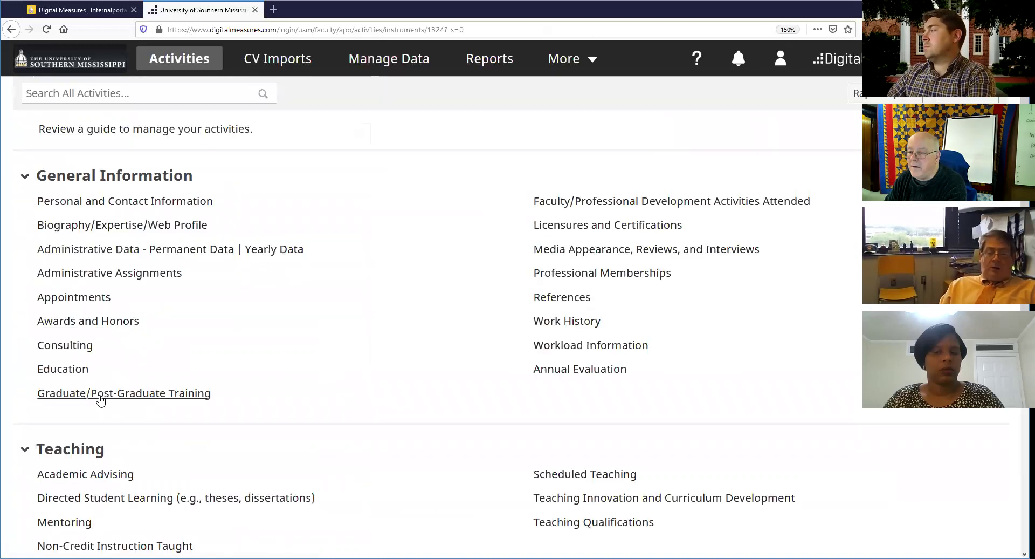
Start a new Graduate/Post-Graduate Training item, review its training type options and remaining fields, and discard it.
{"action": "left_click", "coordinate": [83, 399]}
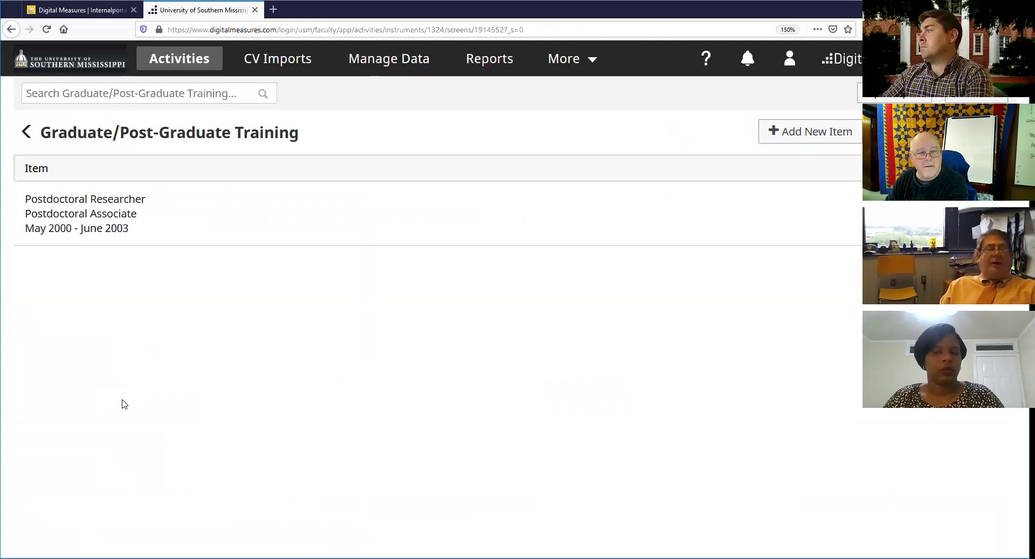
{"action": "left_click", "coordinate": [806, 133]}
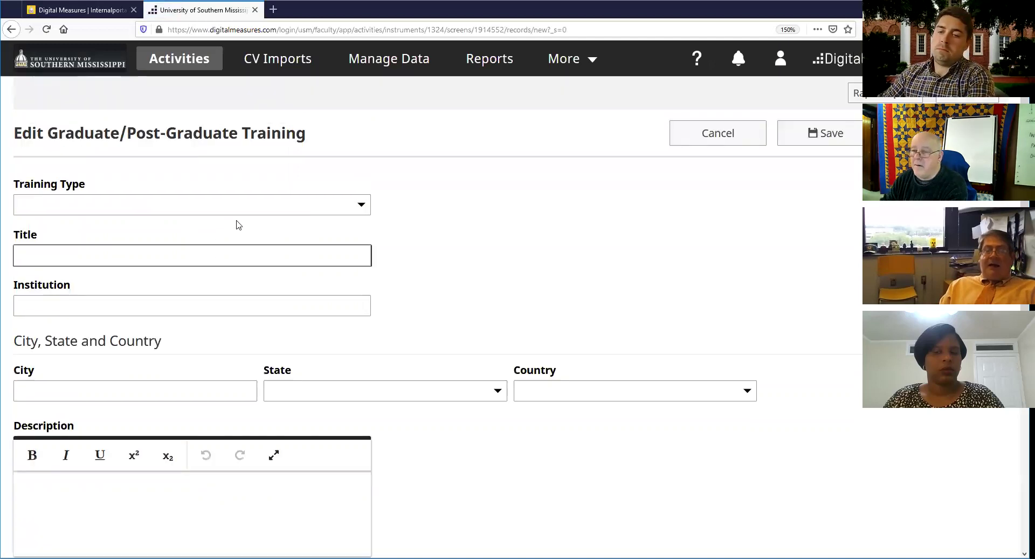
{"action": "left_click", "coordinate": [294, 211]}
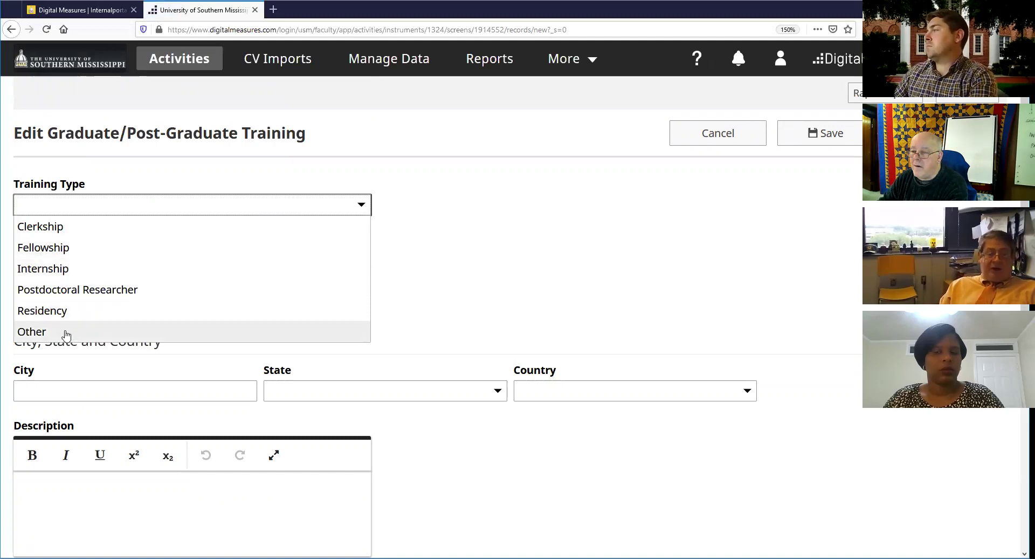
{"action": "left_click", "coordinate": [483, 278]}
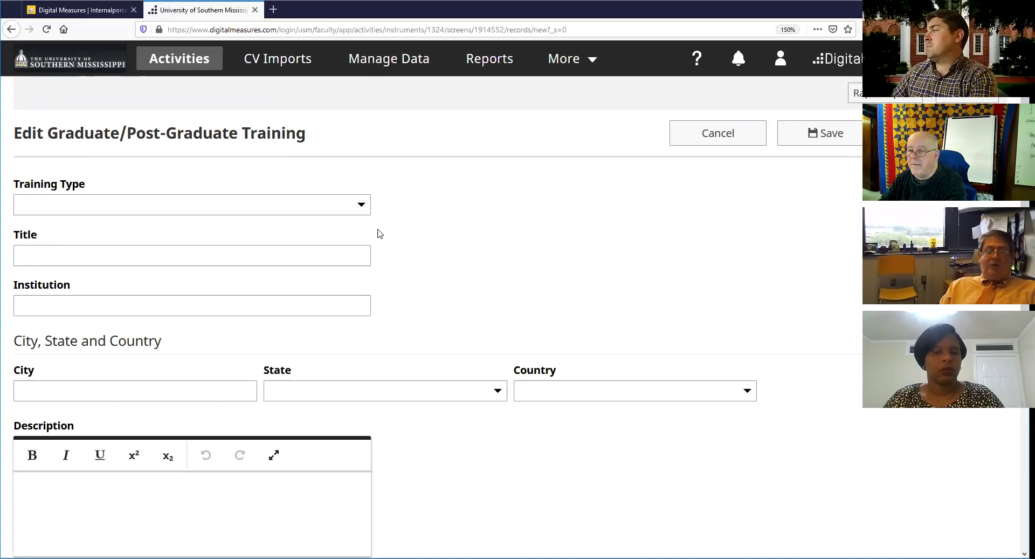
{"action": "scroll", "coordinate": [383, 244], "scroll_direction": "down", "scroll_amount": 3}
{"action": "scroll", "coordinate": [383, 245], "scroll_direction": "up", "scroll_amount": 3}
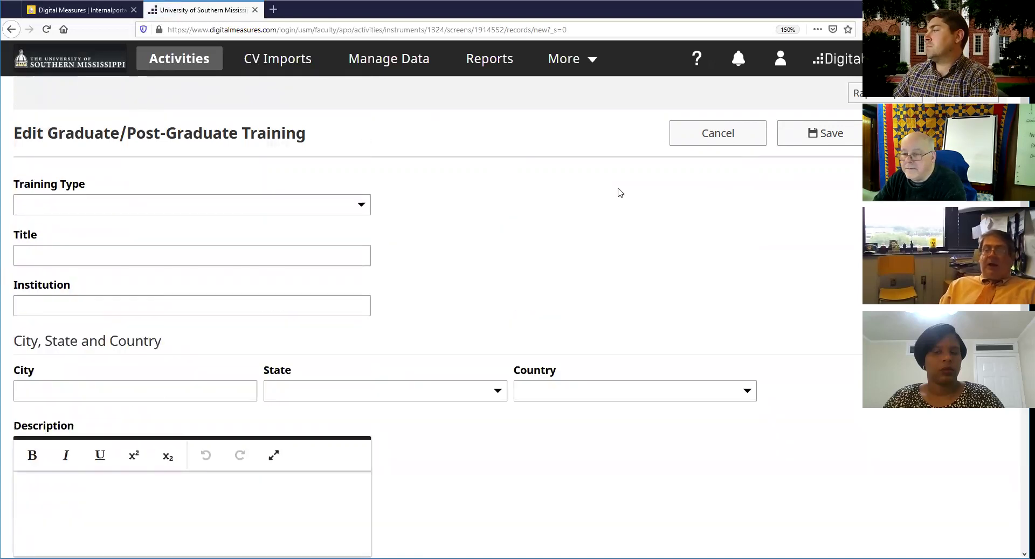
{"action": "left_click", "coordinate": [706, 135]}
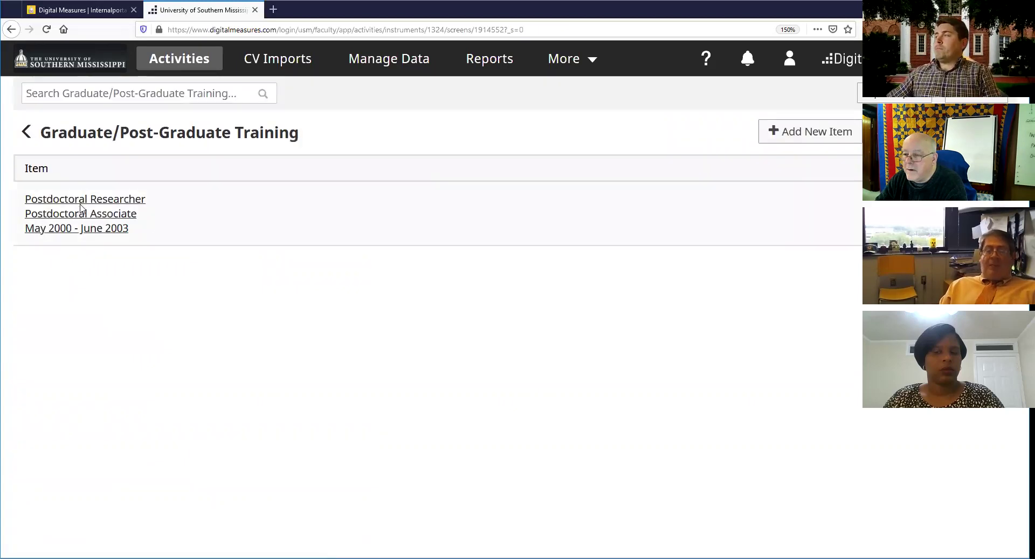
Review the existing Postdoctoral Researcher entry's institution, description and dates, and return to the activities list without saving.
{"action": "left_click", "coordinate": [81, 208]}
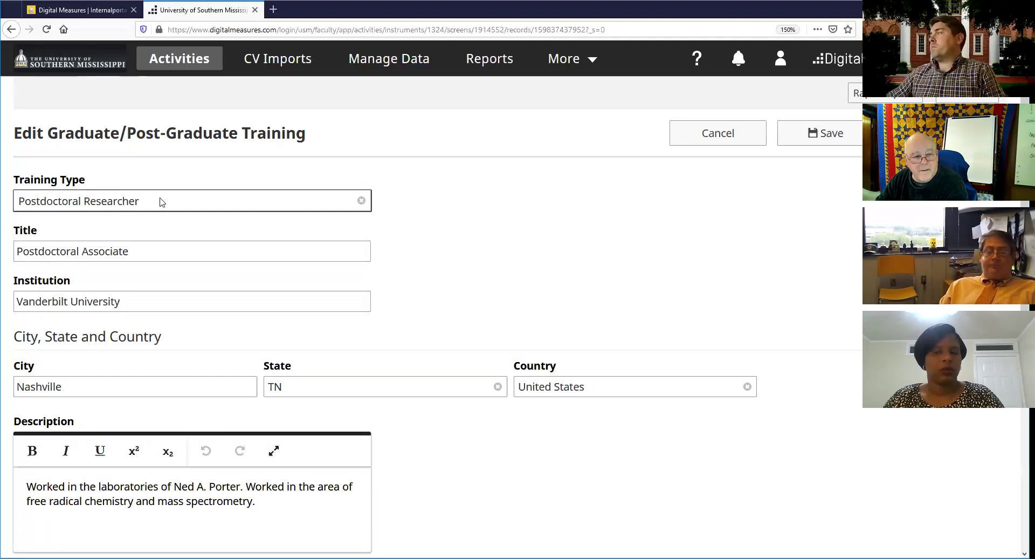
{"action": "scroll", "coordinate": [201, 220], "scroll_direction": "down", "scroll_amount": 4}
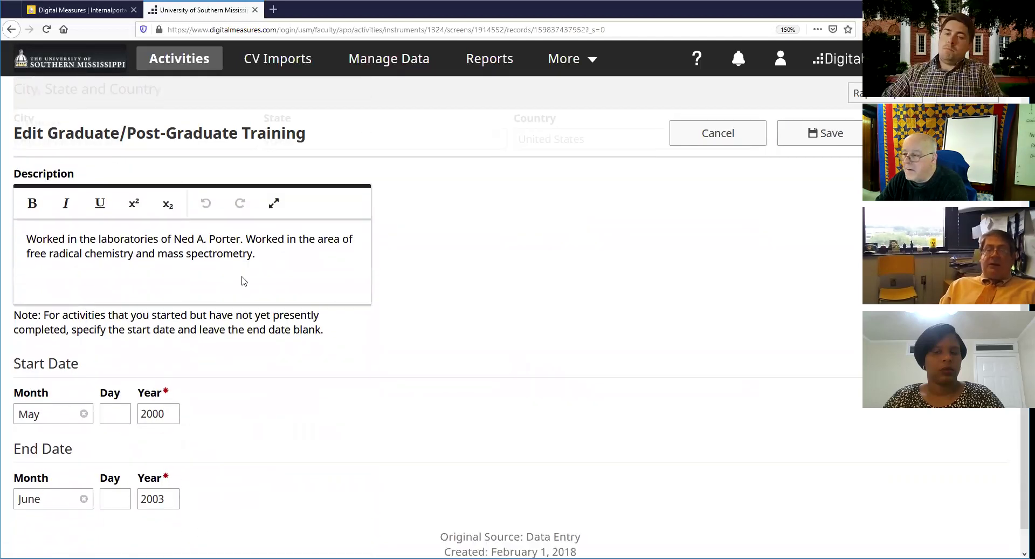
{"action": "scroll", "coordinate": [244, 280], "scroll_direction": "up", "scroll_amount": 4}
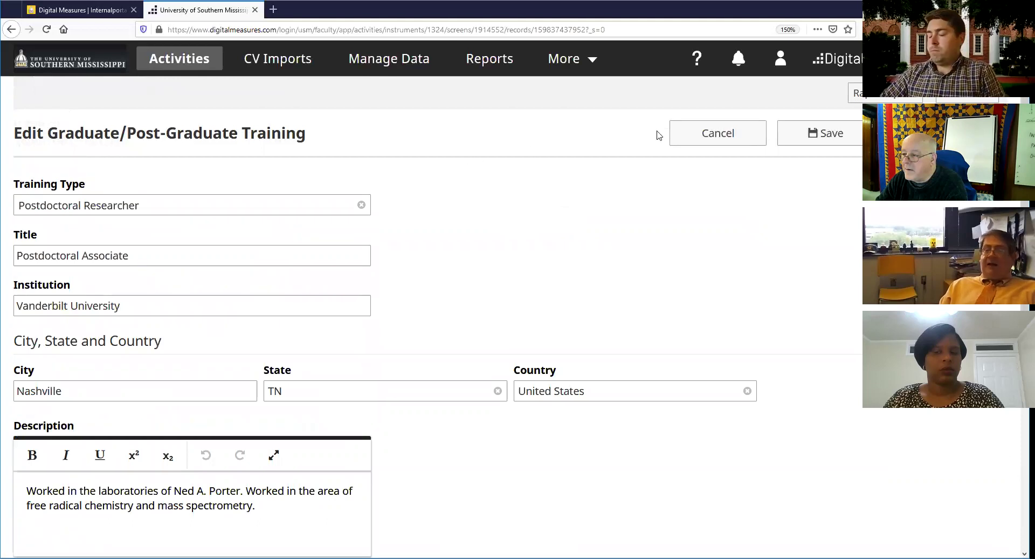
{"action": "left_click", "coordinate": [712, 135]}
{"action": "left_click", "coordinate": [27, 134]}
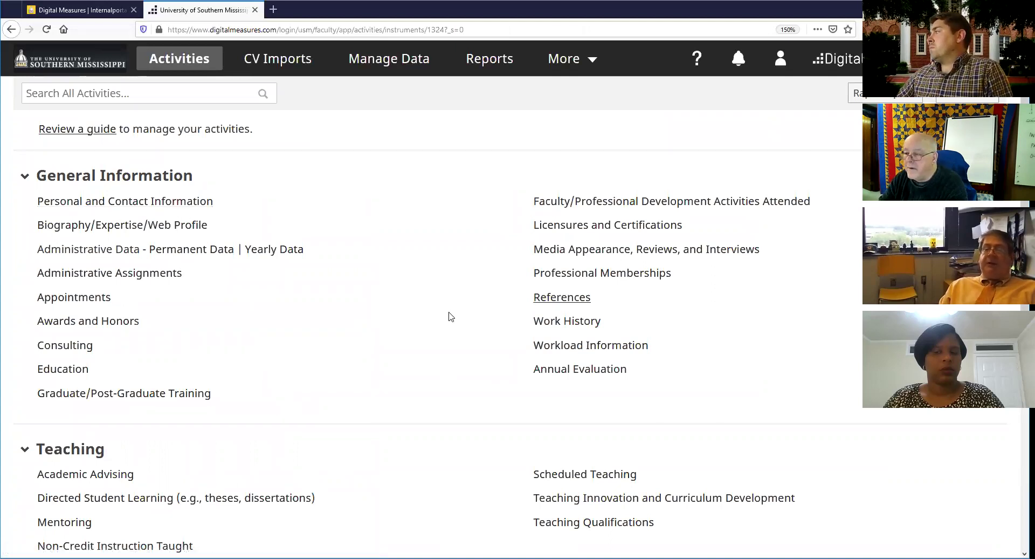
Collapse the General Information section and open the Summer 2020 record under Academic Advising in Teaching.
{"action": "left_click", "coordinate": [41, 171]}
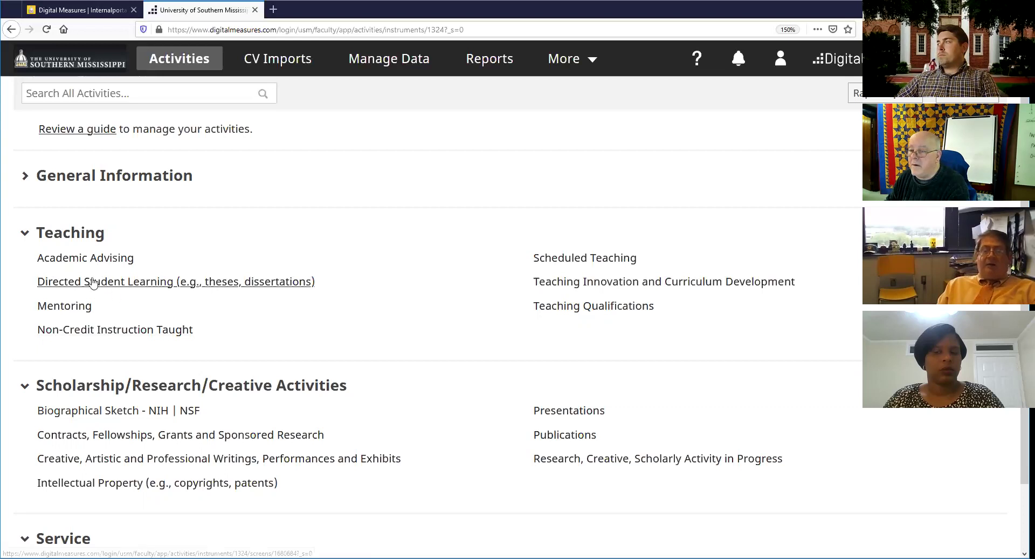
{"action": "left_click", "coordinate": [86, 258]}
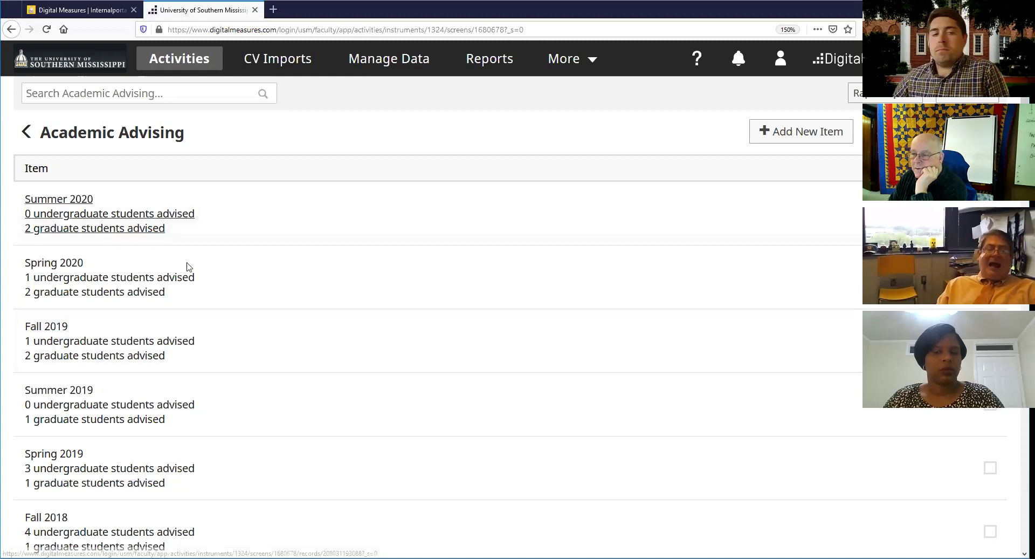
{"action": "left_click", "coordinate": [76, 222]}
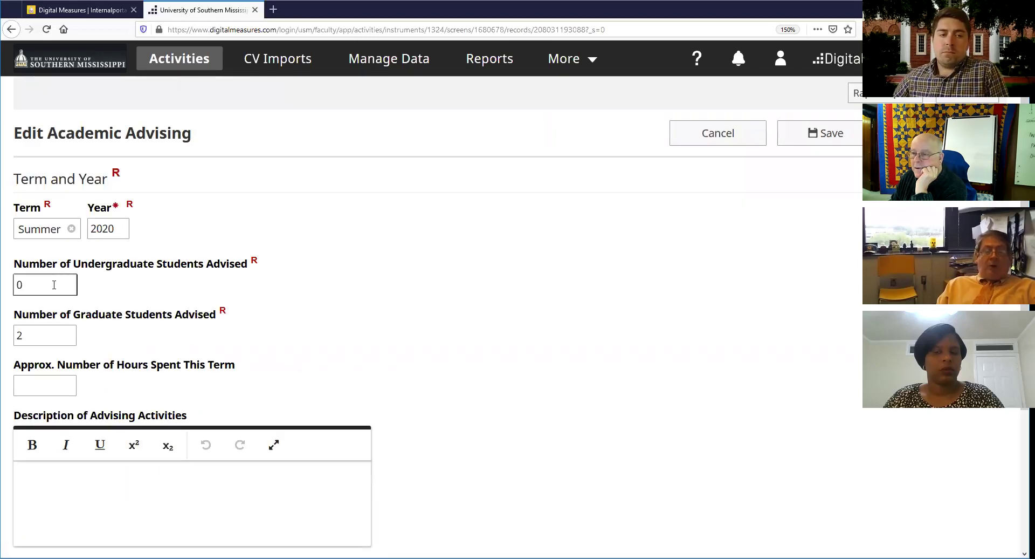
Enter the italic description "I advised additional students due to a colleague illness" under Description of Advising Activities.
{"action": "left_click", "coordinate": [66, 313]}
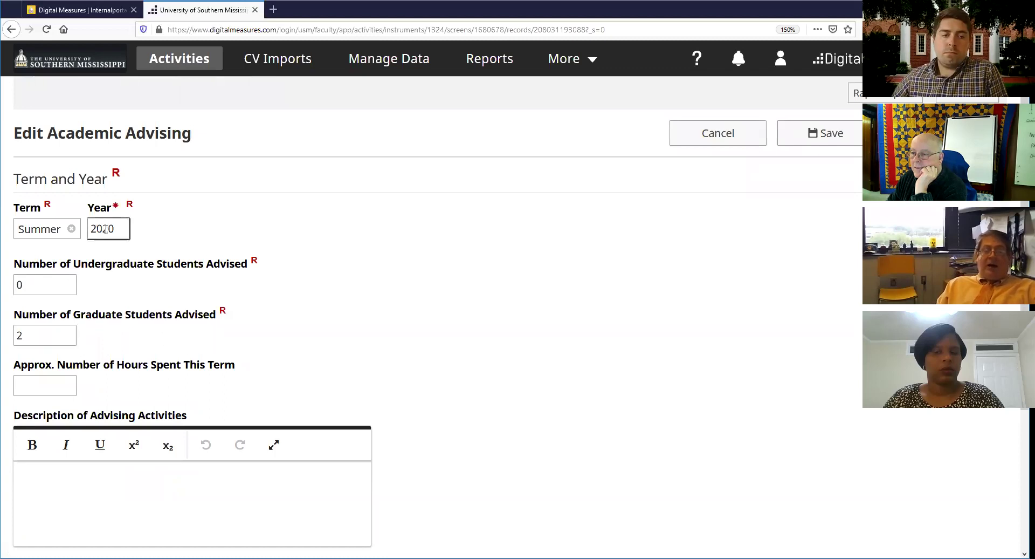
{"action": "scroll", "coordinate": [108, 345], "scroll_direction": "down", "scroll_amount": 1}
{"action": "scroll", "coordinate": [102, 354], "scroll_direction": "down", "scroll_amount": 2}
{"action": "left_click", "coordinate": [67, 280]}
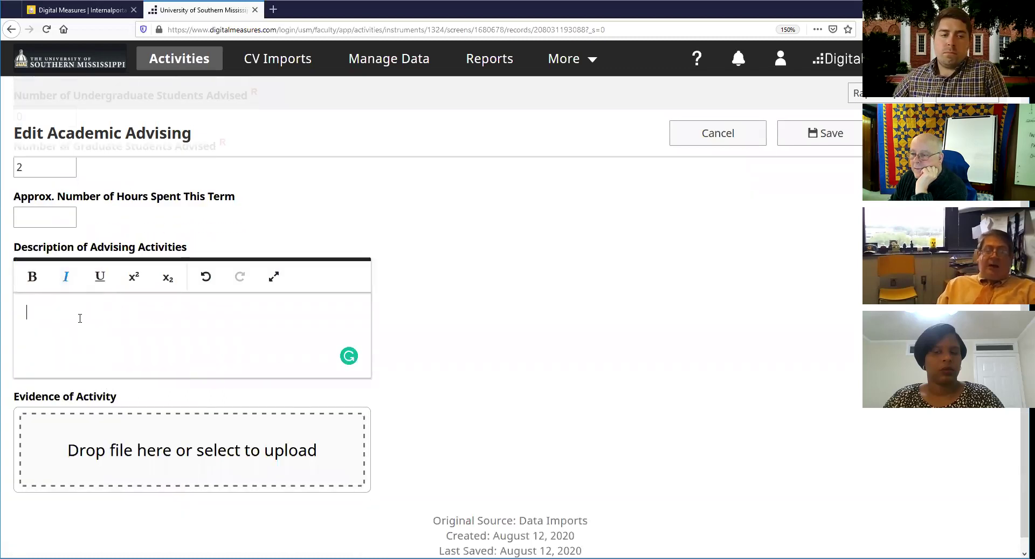
{"action": "type", "text": "I advi"}
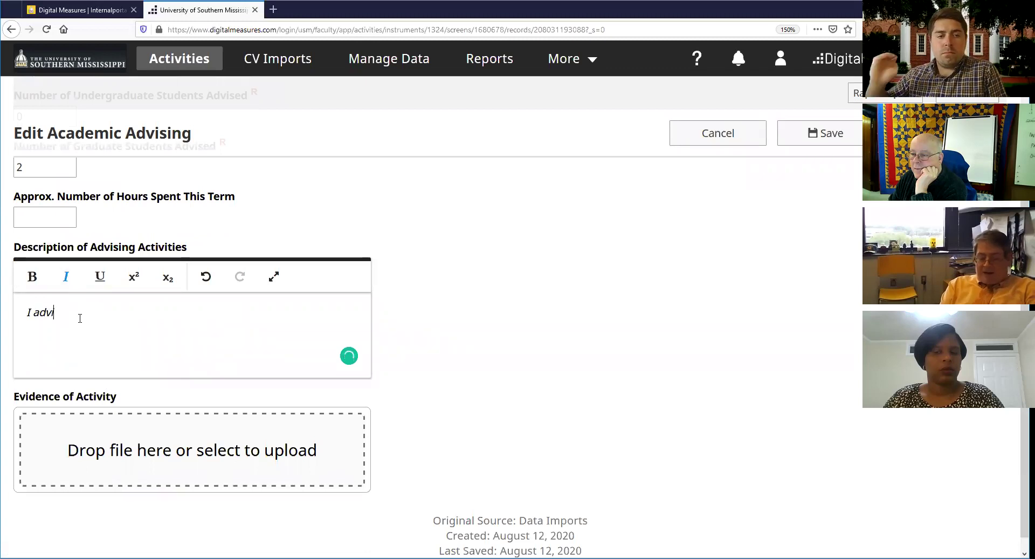
{"action": "type", "text": "sed additional students due to a"}
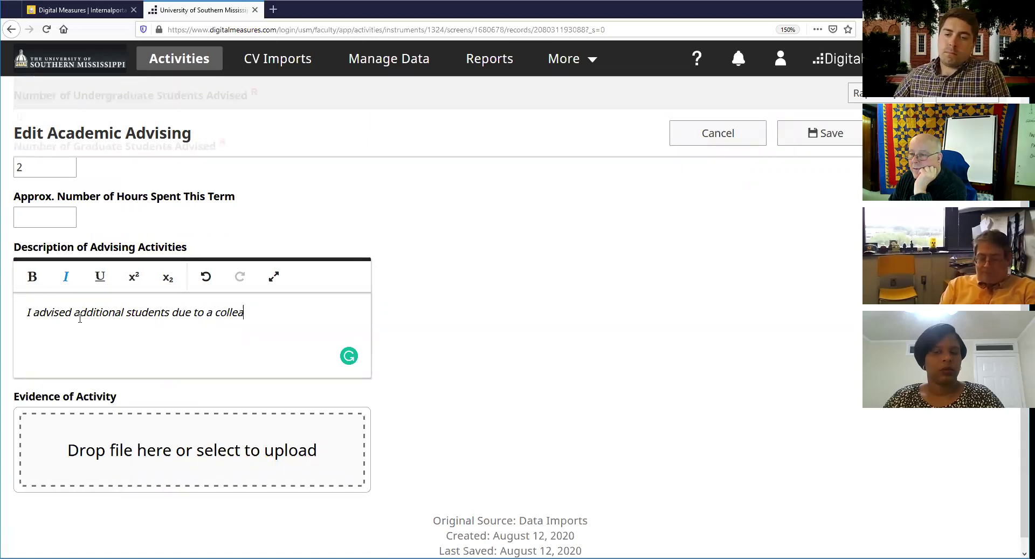
{"action": "type", "text": "colleague illness"}
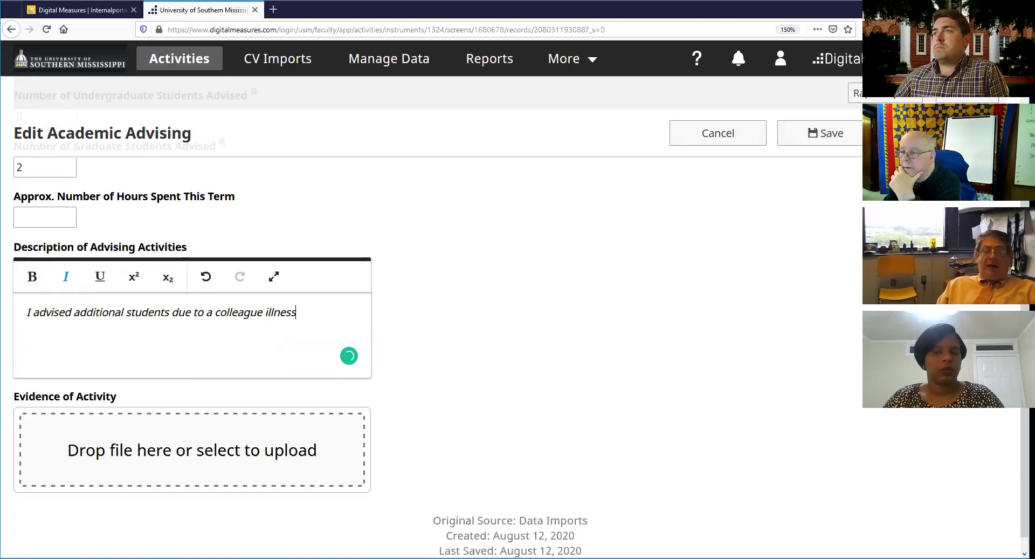
Review the Summer 2020 advising record's fields, exit without saving the changes, and return to the activities list.
{"action": "scroll", "coordinate": [62, 377], "scroll_direction": "up", "scroll_amount": 3}
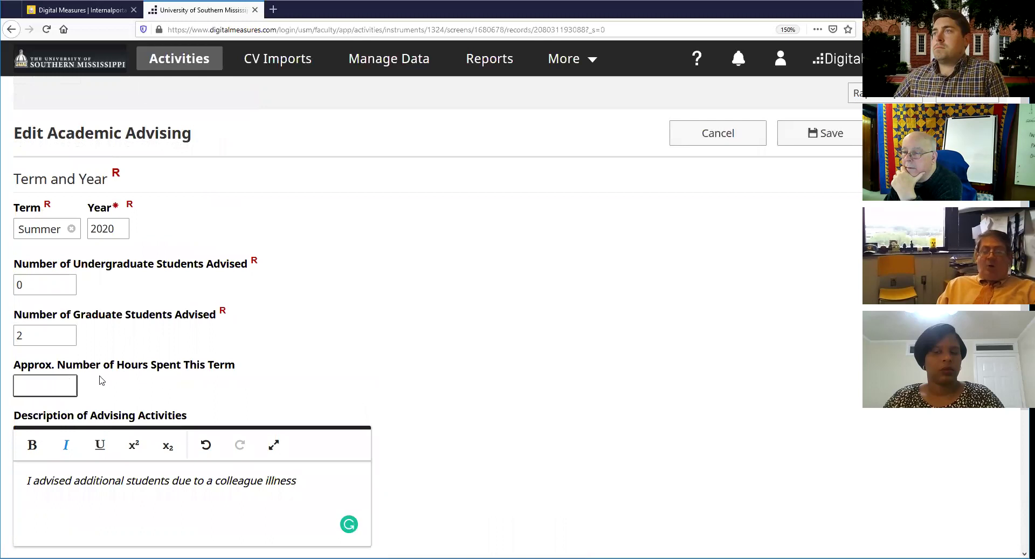
{"action": "scroll", "coordinate": [181, 380], "scroll_direction": "down", "scroll_amount": 3}
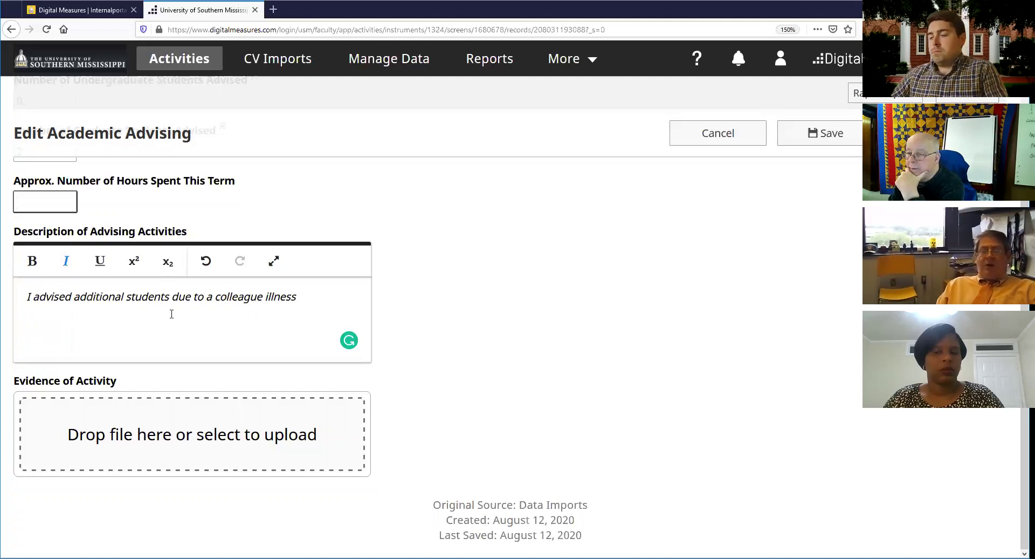
{"action": "scroll", "coordinate": [159, 299], "scroll_direction": "up", "scroll_amount": 3}
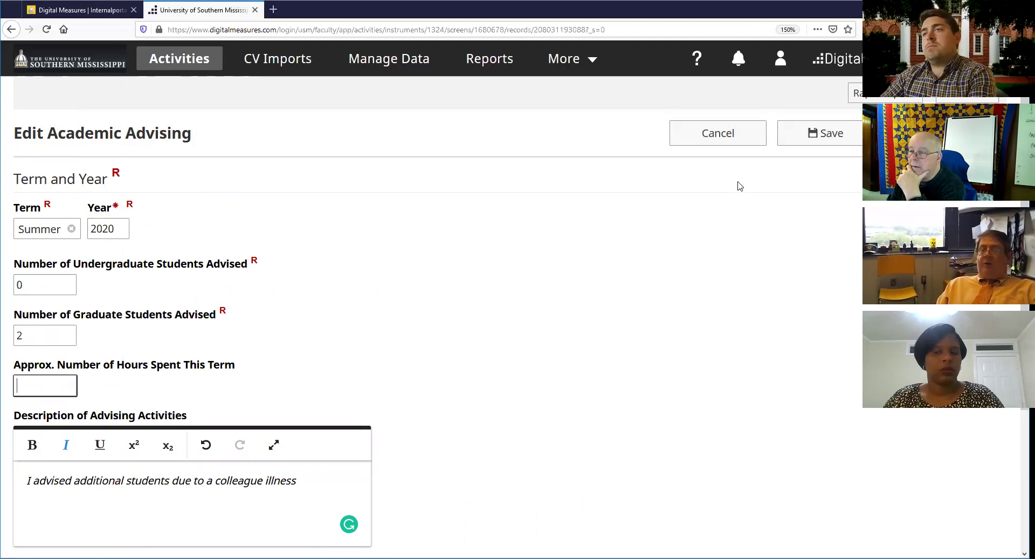
{"action": "left_click", "coordinate": [726, 147]}
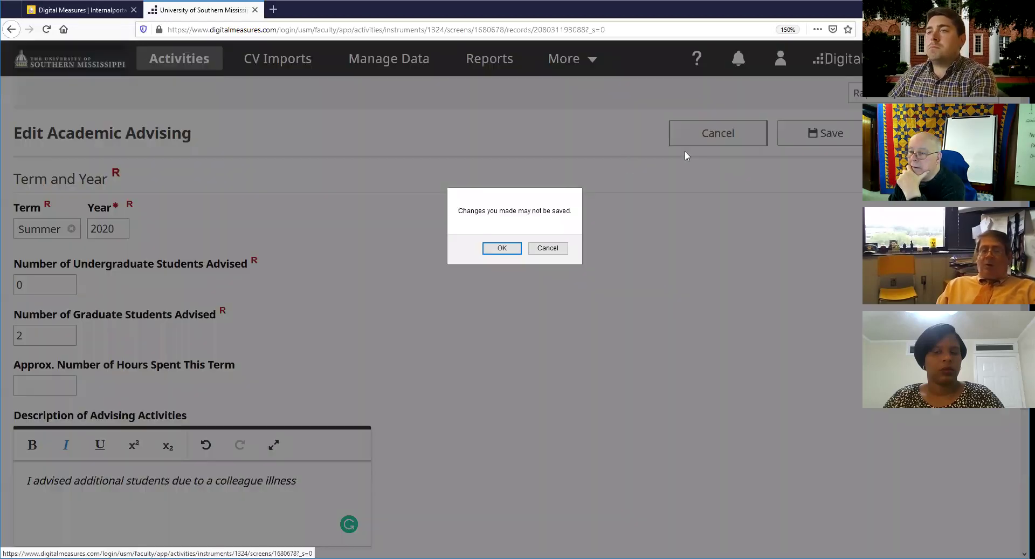
{"action": "left_click", "coordinate": [545, 249]}
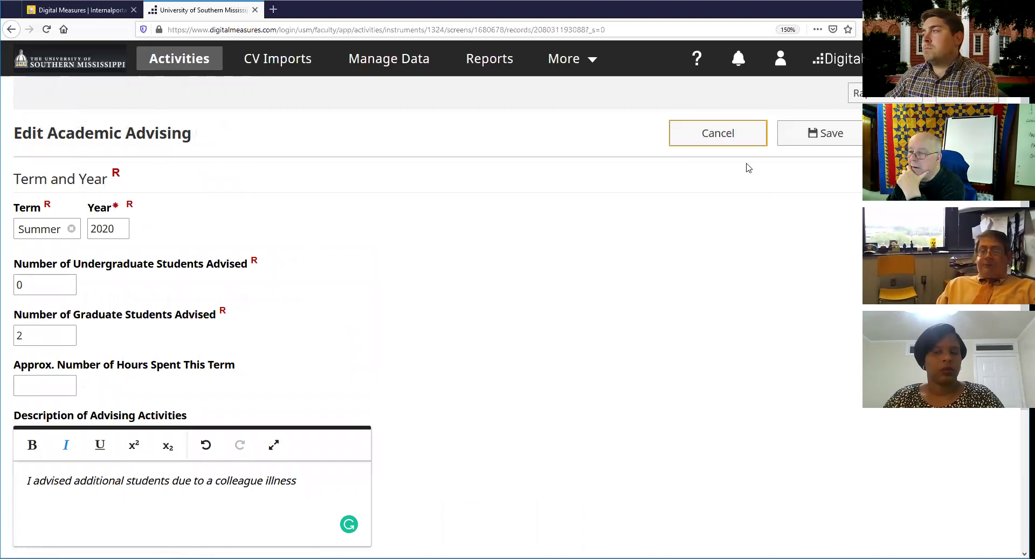
{"action": "left_click", "coordinate": [720, 137]}
{"action": "left_click", "coordinate": [527, 248]}
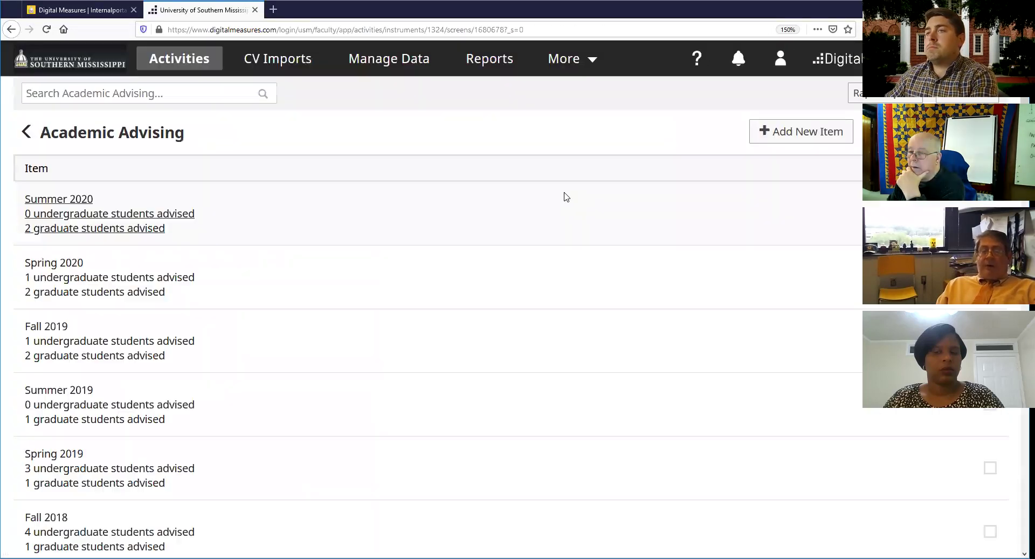
{"action": "left_click", "coordinate": [26, 133]}
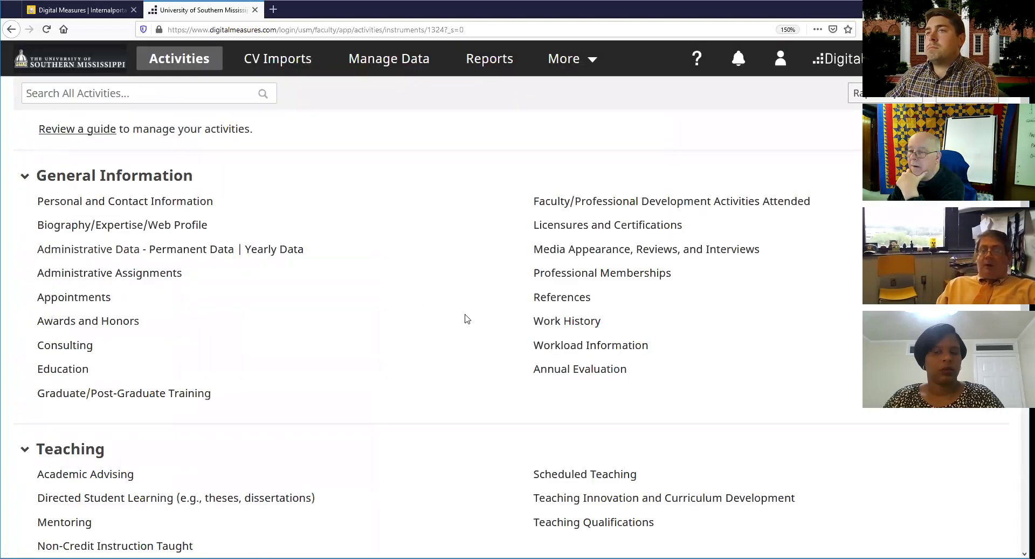
Open Scheduled Teaching and look through the course entries from Summer 2020 back to Fall 2013.
{"action": "scroll", "coordinate": [474, 320], "scroll_direction": "down", "scroll_amount": 3}
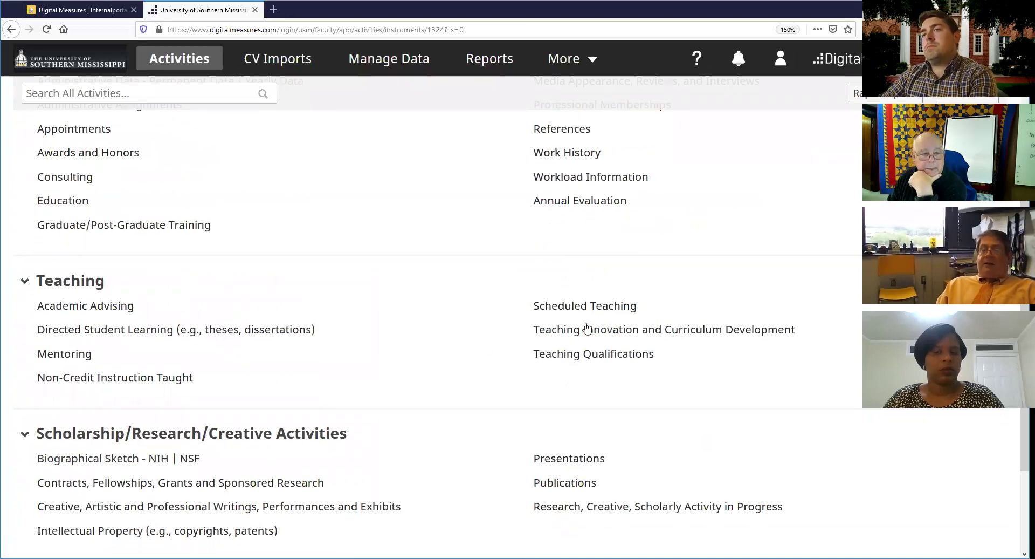
{"action": "left_click", "coordinate": [553, 306]}
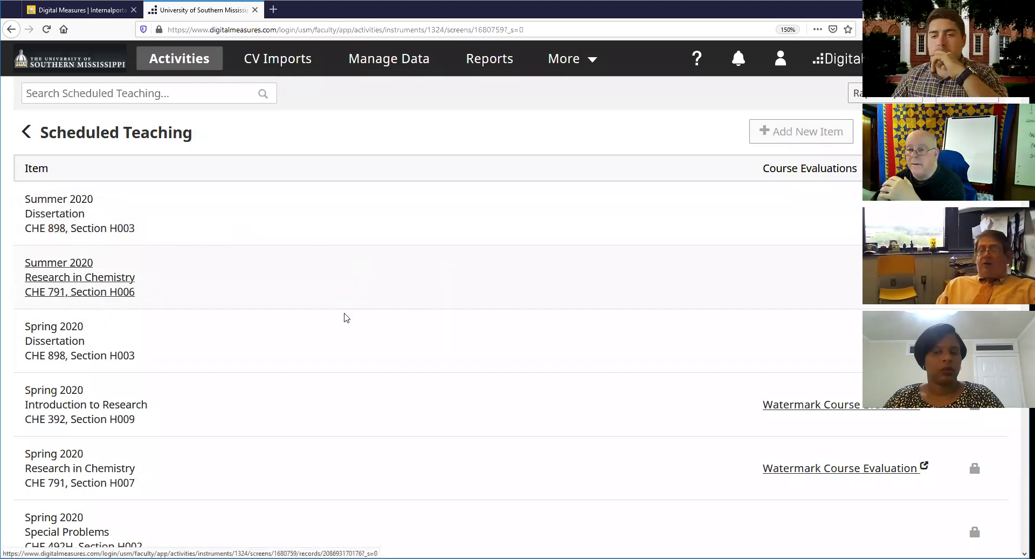
{"action": "scroll", "coordinate": [310, 296], "scroll_direction": "down", "scroll_amount": 2}
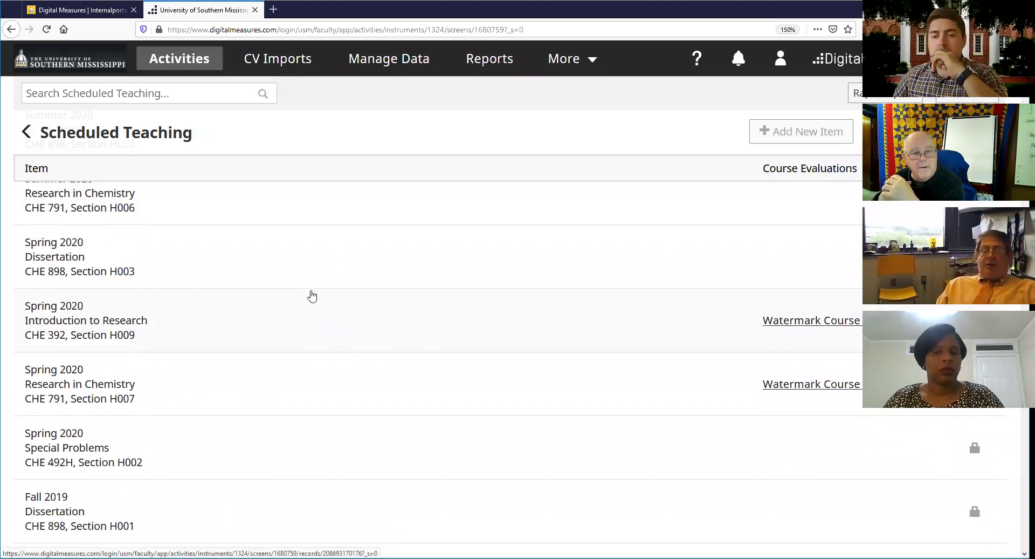
{"action": "scroll", "coordinate": [175, 214], "scroll_direction": "up", "scroll_amount": 2}
{"action": "scroll", "coordinate": [176, 215], "scroll_direction": "down", "scroll_amount": 15}
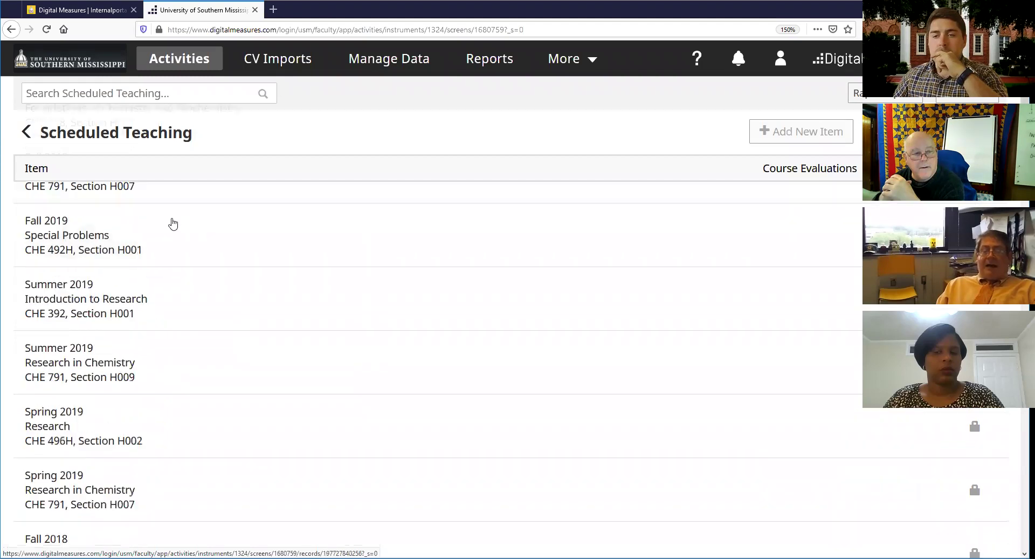
{"action": "scroll", "coordinate": [162, 273], "scroll_direction": "down", "scroll_amount": 12}
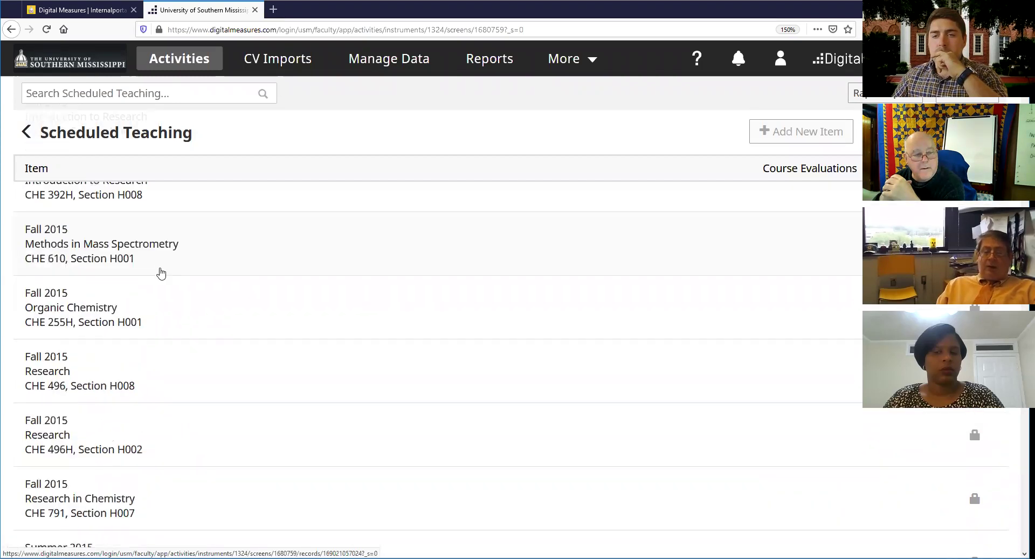
{"action": "scroll", "coordinate": [168, 289], "scroll_direction": "down", "scroll_amount": 8}
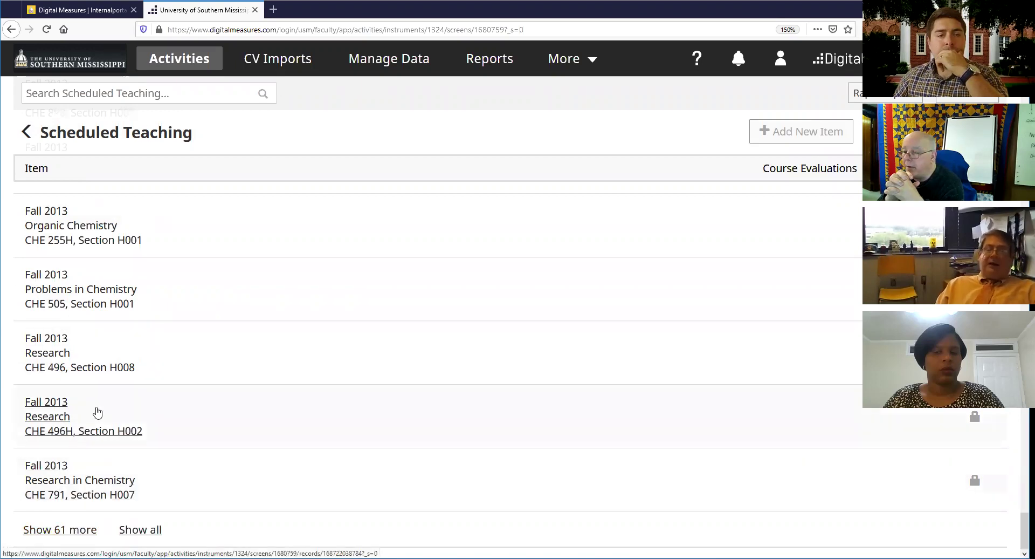
{"action": "scroll", "coordinate": [140, 338], "scroll_direction": "down", "scroll_amount": 10}
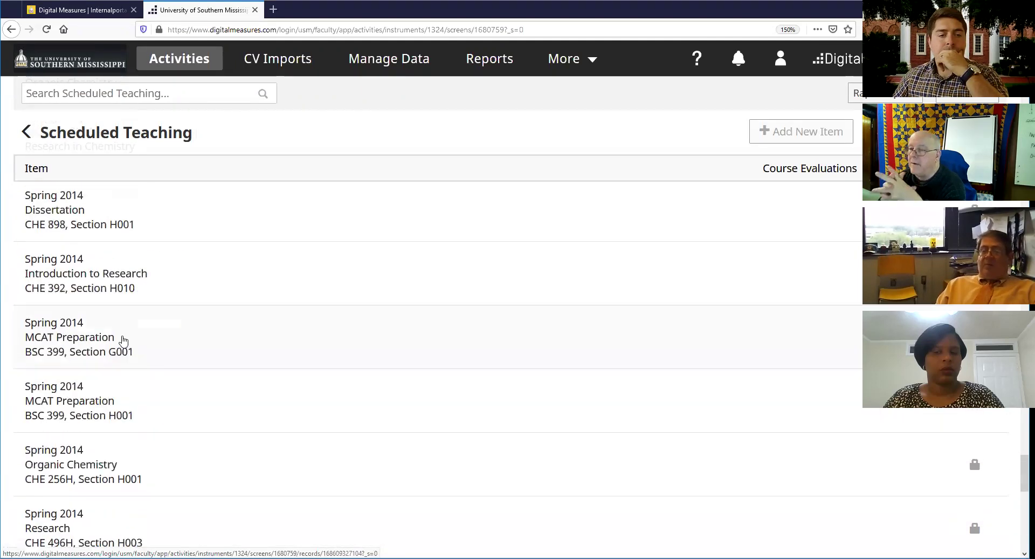
{"action": "scroll", "coordinate": [124, 364], "scroll_direction": "down", "scroll_amount": 5}
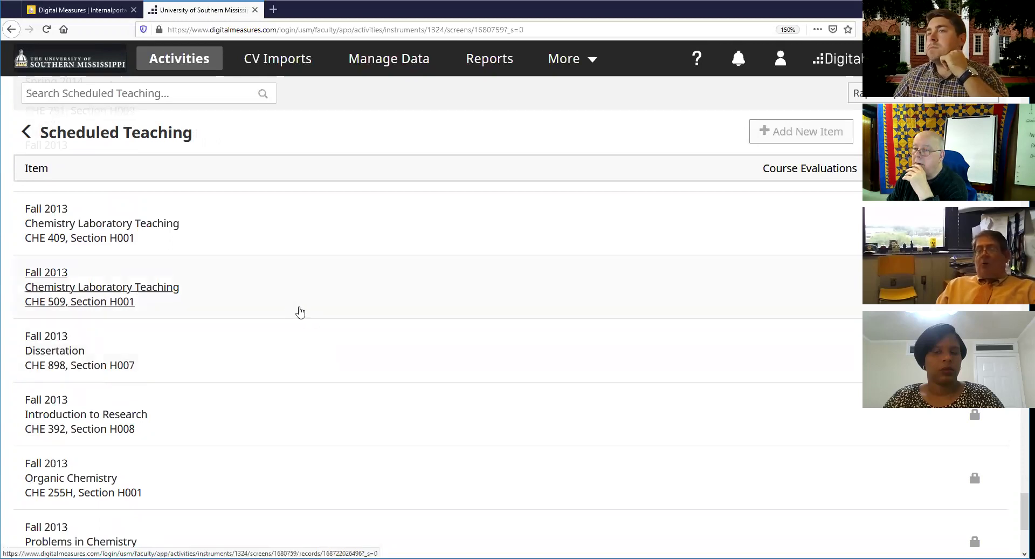
{"action": "scroll", "coordinate": [275, 321], "scroll_direction": "up", "scroll_amount": 10}
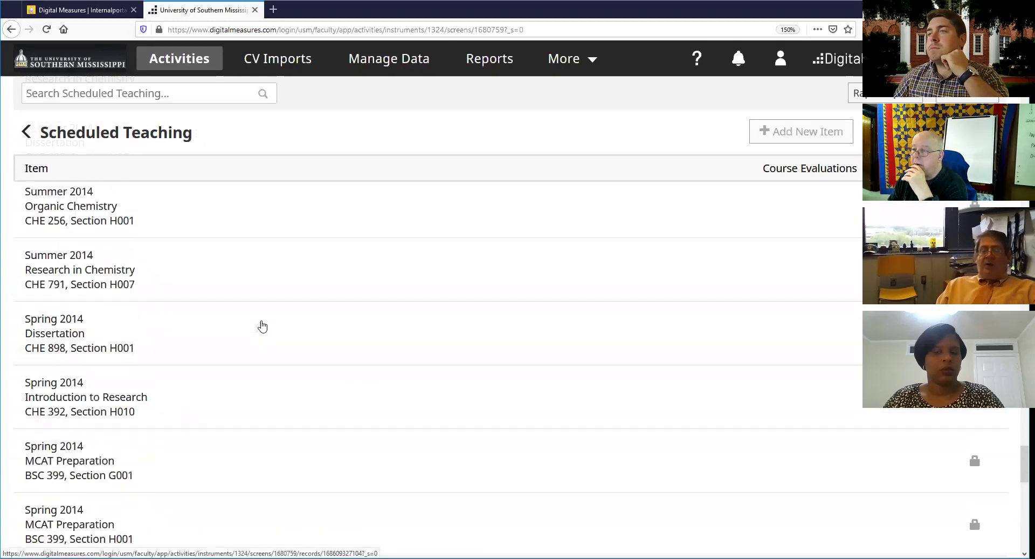
{"action": "scroll", "coordinate": [263, 326], "scroll_direction": "up", "scroll_amount": 15}
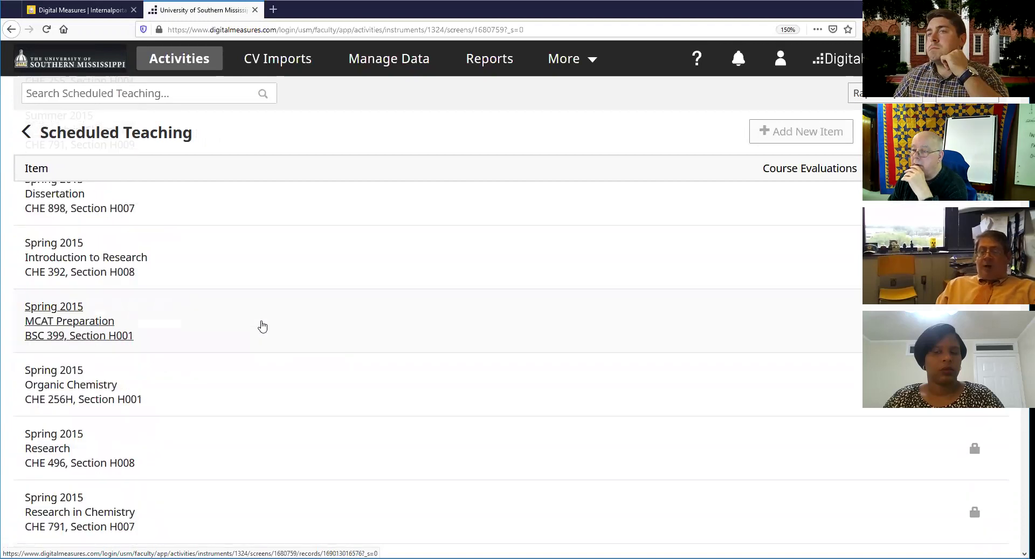
{"action": "scroll", "coordinate": [259, 324], "scroll_direction": "up", "scroll_amount": 15}
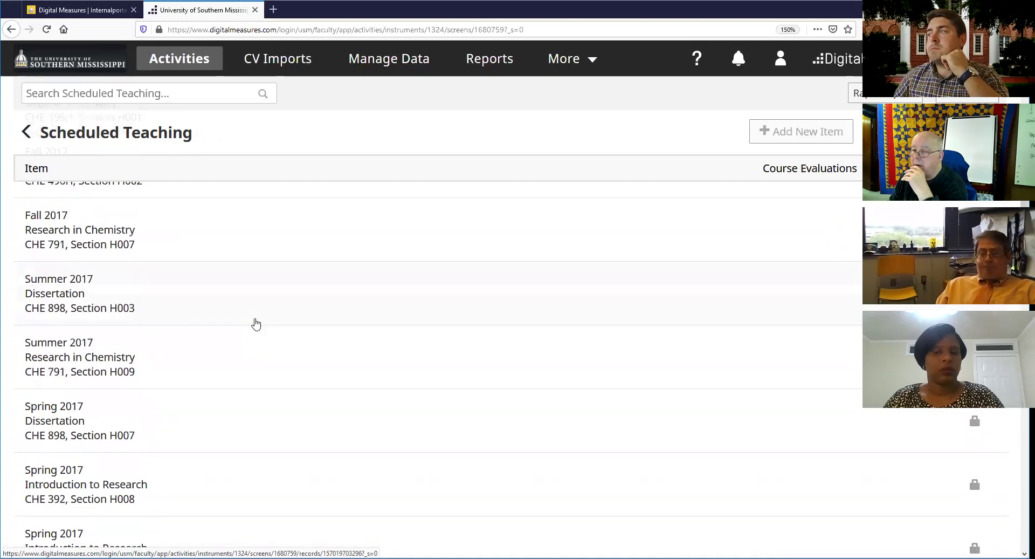
{"action": "scroll", "coordinate": [257, 322], "scroll_direction": "up", "scroll_amount": 10}
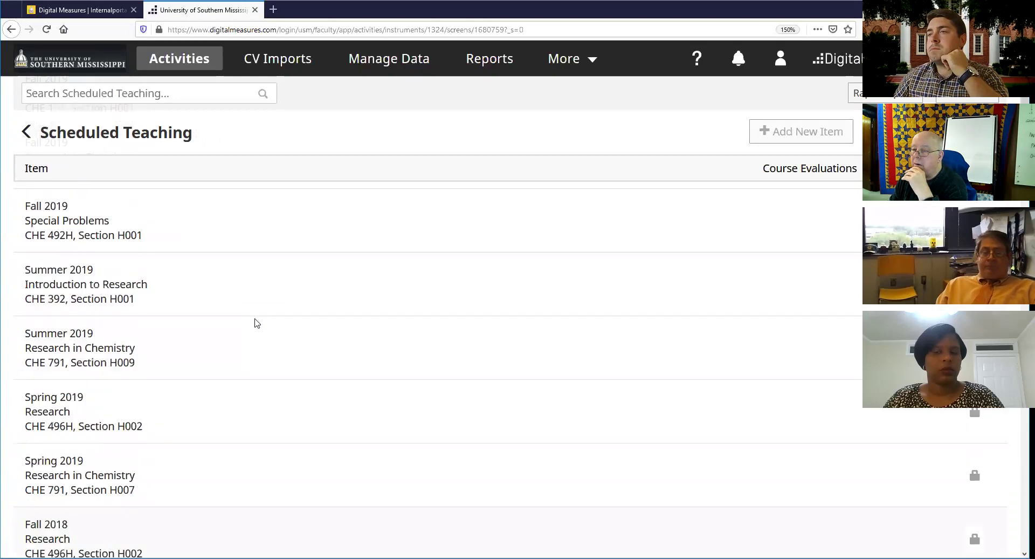
{"action": "scroll", "coordinate": [257, 323], "scroll_direction": "up", "scroll_amount": 3}
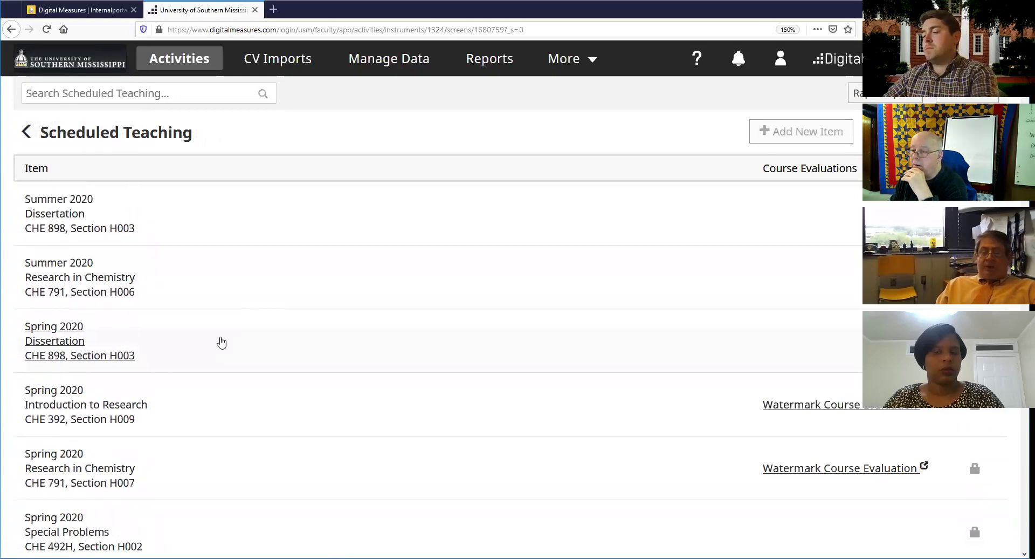
Open the Fall 2019 Foundations of Chemistry and Biochemistry record, CHE 108, Section H001.
{"action": "scroll", "coordinate": [162, 310], "scroll_direction": "down", "scroll_amount": 4}
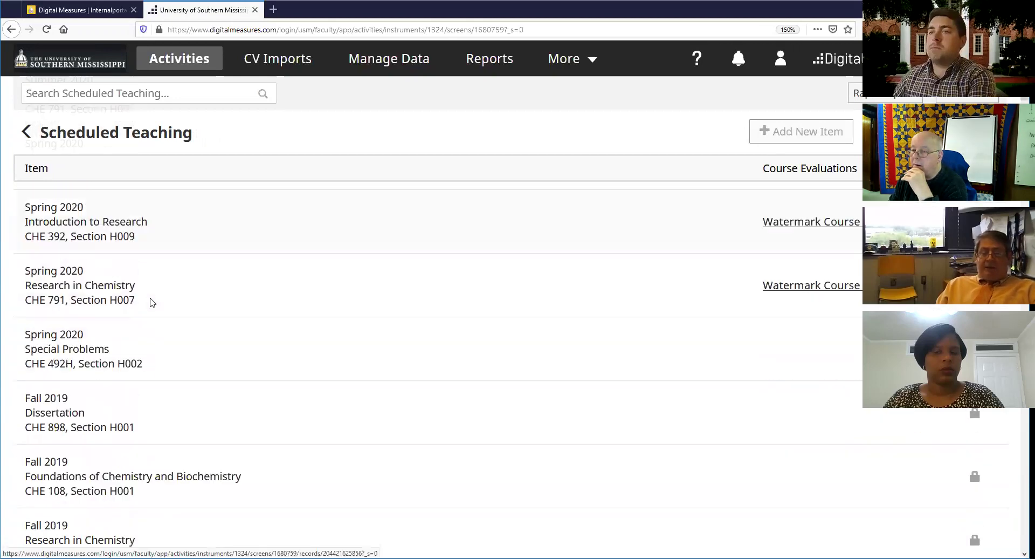
{"action": "scroll", "coordinate": [162, 299], "scroll_direction": "down", "scroll_amount": 2}
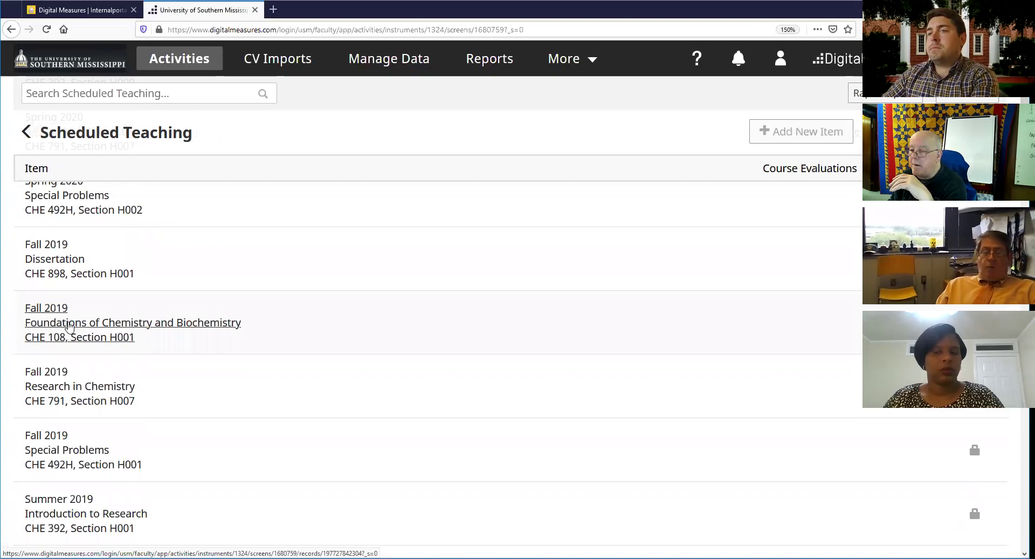
{"action": "left_click", "coordinate": [104, 290]}
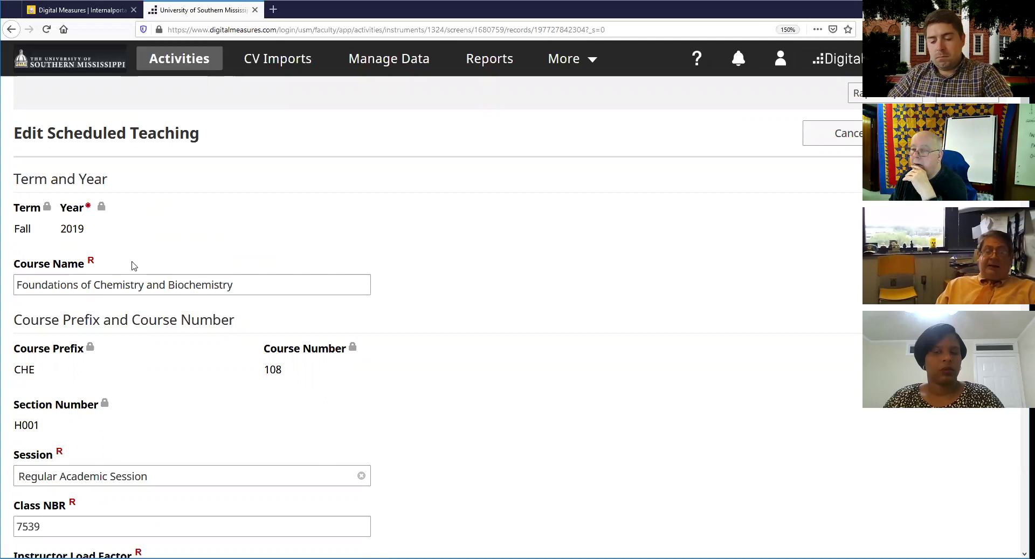
Review the CHE 108 record's course details, enrollment, credit hours, course level, AACSB degree program, delivery mode and student grade fields.
{"action": "scroll", "coordinate": [92, 216], "scroll_direction": "down", "scroll_amount": 3}
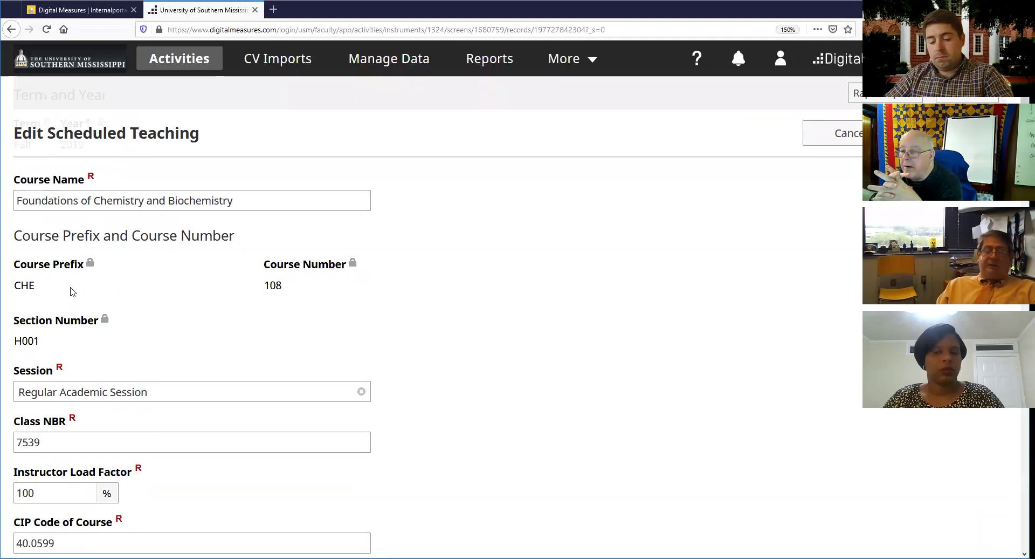
{"action": "scroll", "coordinate": [68, 301], "scroll_direction": "down", "scroll_amount": 5}
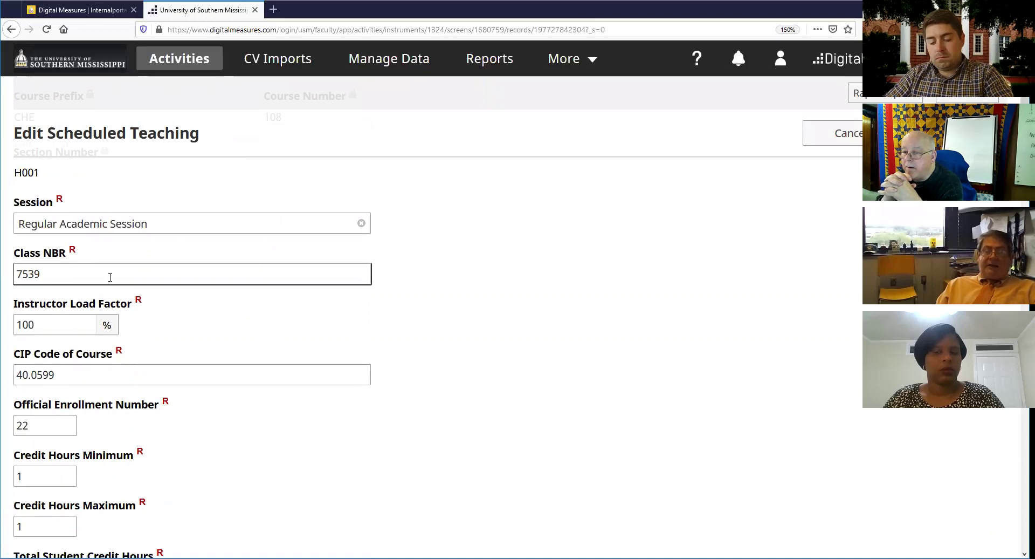
{"action": "scroll", "coordinate": [50, 249], "scroll_direction": "down", "scroll_amount": 3}
{"action": "left_click", "coordinate": [103, 240]}
{"action": "left_click", "coordinate": [107, 231]}
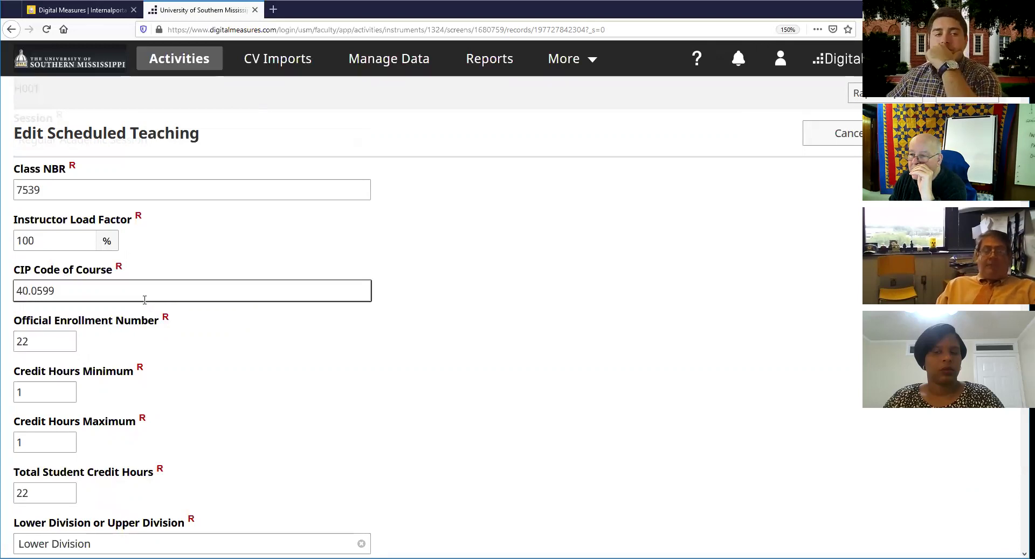
{"action": "scroll", "coordinate": [36, 248], "scroll_direction": "down", "scroll_amount": 2}
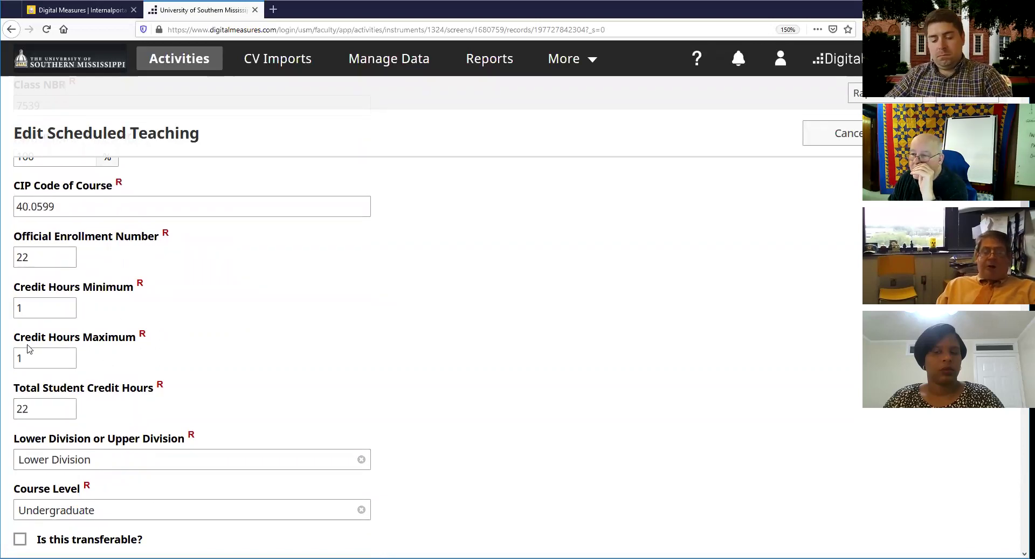
{"action": "scroll", "coordinate": [43, 345], "scroll_direction": "down", "scroll_amount": 5}
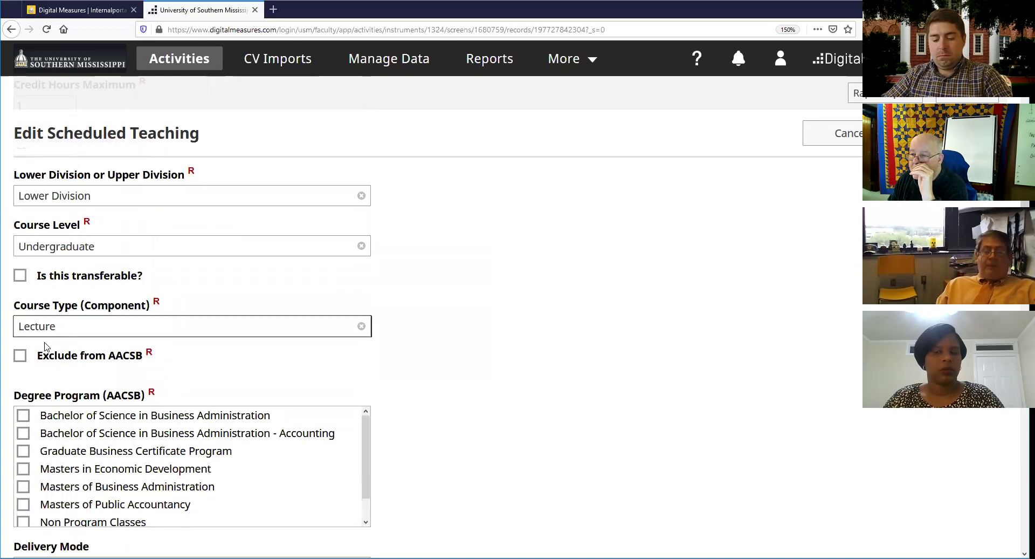
{"action": "scroll", "coordinate": [45, 345], "scroll_direction": "down", "scroll_amount": 7}
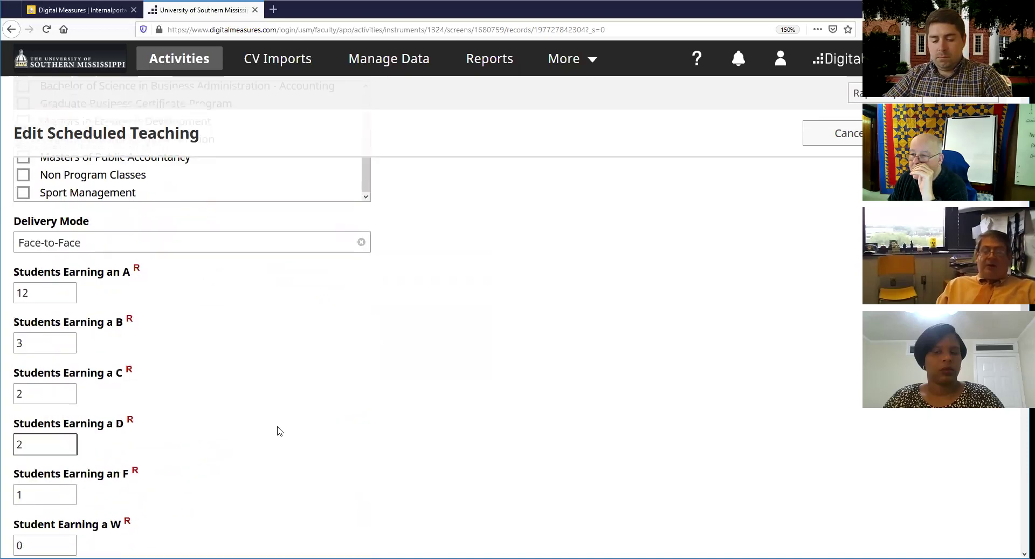
{"action": "scroll", "coordinate": [275, 404], "scroll_direction": "down", "scroll_amount": 5}
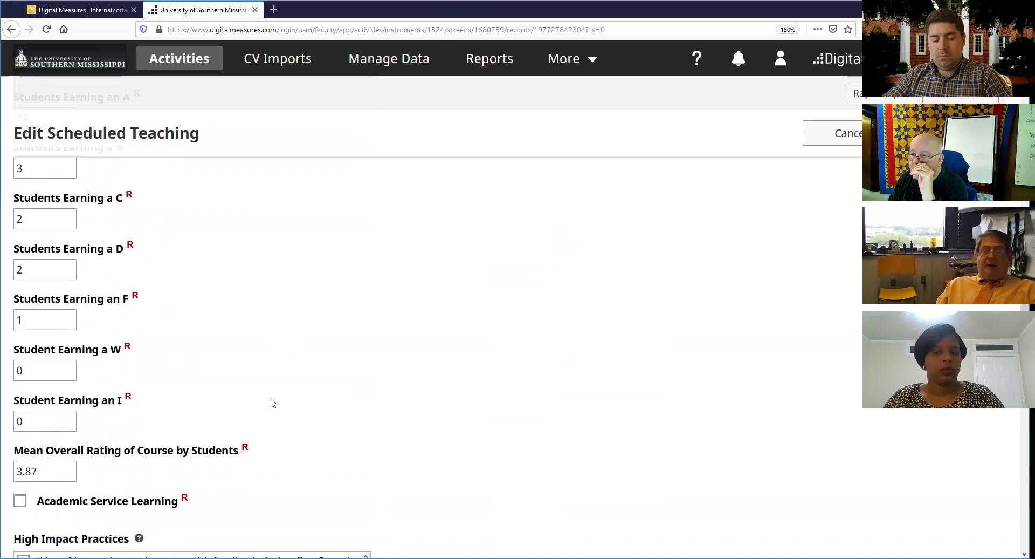
Examine the Mean Overall Rating of Course by Students field and look through the High Impact Practices options for CHE 108.
{"action": "scroll", "coordinate": [274, 403], "scroll_direction": "down", "scroll_amount": 3}
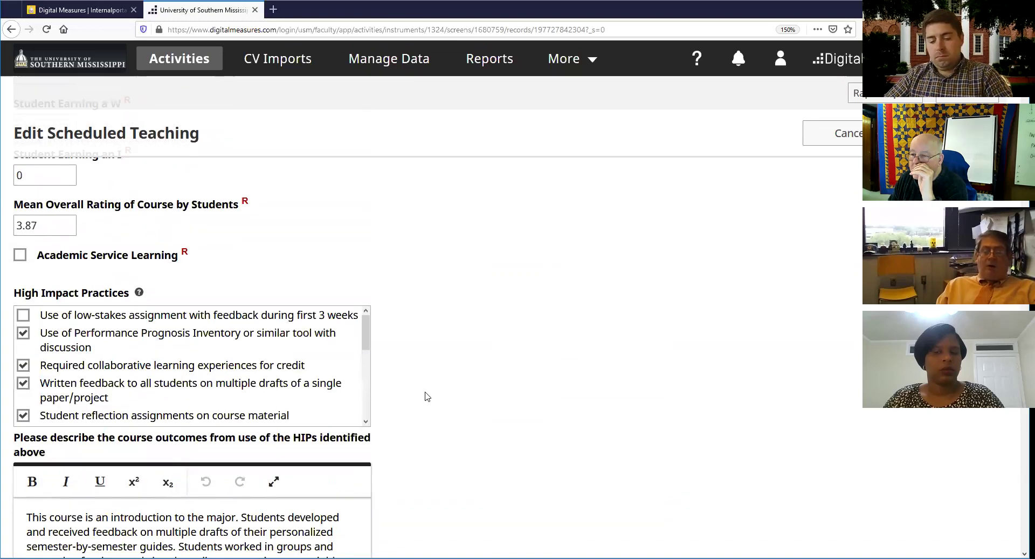
{"action": "scroll", "coordinate": [423, 395], "scroll_direction": "down", "scroll_amount": 2}
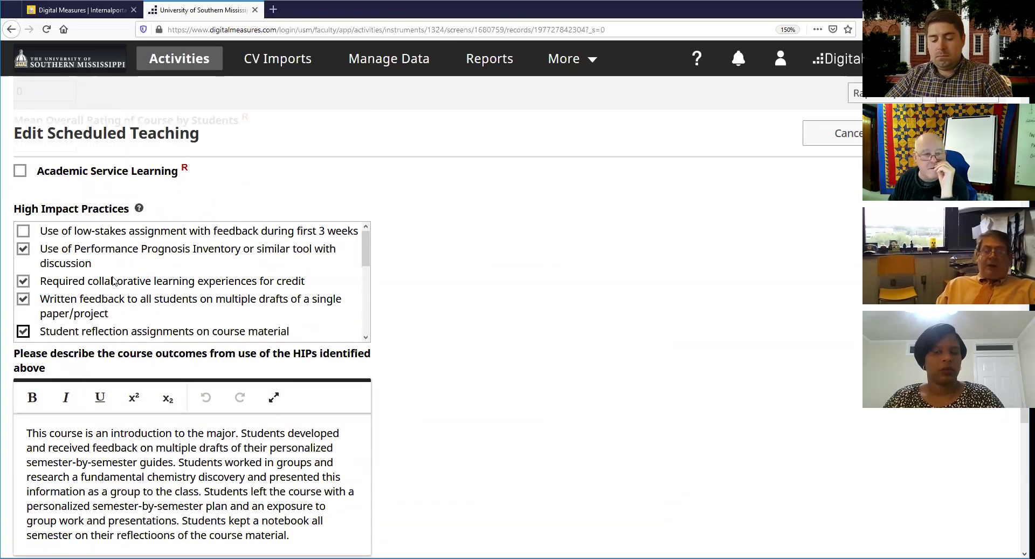
{"action": "scroll", "coordinate": [220, 224], "scroll_direction": "down", "scroll_amount": 3}
{"action": "scroll", "coordinate": [134, 433], "scroll_direction": "down", "scroll_amount": 2}
{"action": "scroll", "coordinate": [134, 434], "scroll_direction": "down", "scroll_amount": 2}
{"action": "scroll", "coordinate": [140, 399], "scroll_direction": "up", "scroll_amount": 4}
{"action": "scroll", "coordinate": [134, 372], "scroll_direction": "up", "scroll_amount": 4}
{"action": "scroll", "coordinate": [437, 442], "scroll_direction": "up", "scroll_amount": 3}
{"action": "scroll", "coordinate": [437, 442], "scroll_direction": "down", "scroll_amount": 3}
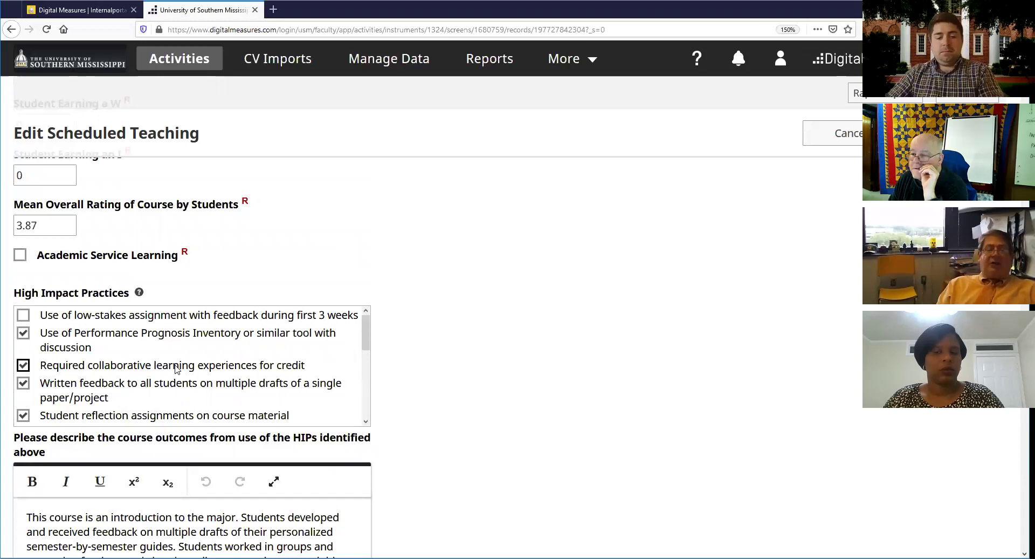
{"action": "scroll", "coordinate": [108, 366], "scroll_direction": "down", "scroll_amount": 3}
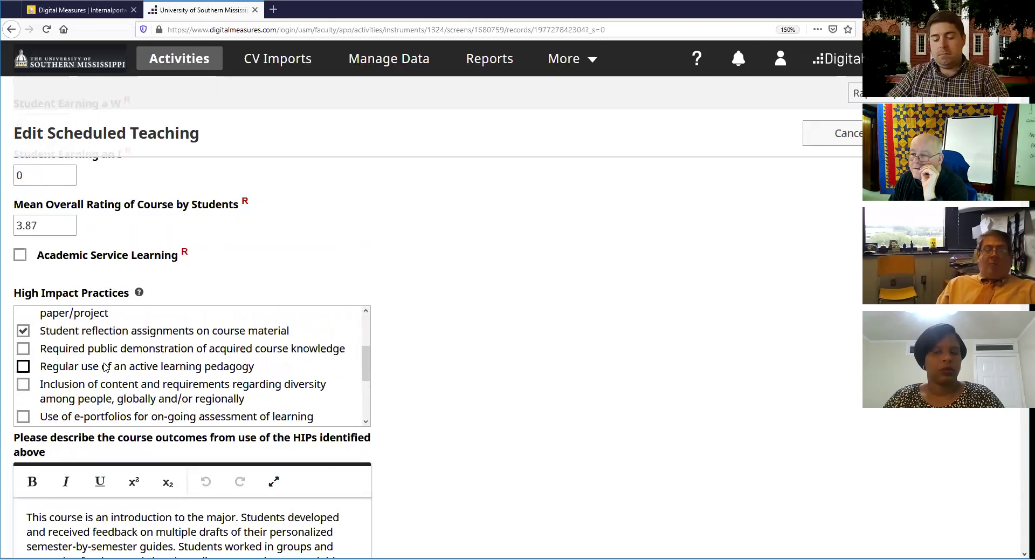
{"action": "scroll", "coordinate": [85, 361], "scroll_direction": "up", "scroll_amount": 3}
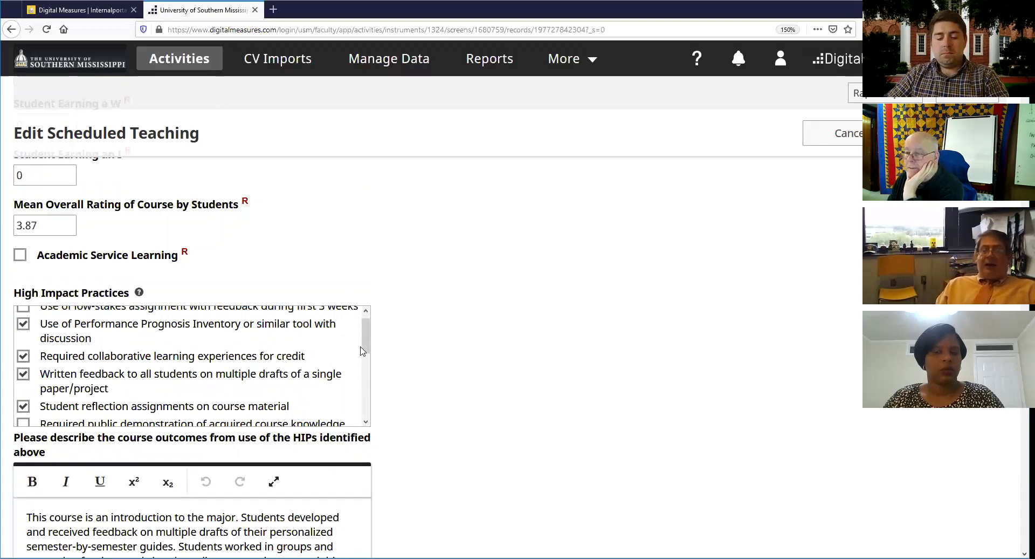
{"action": "scroll", "coordinate": [362, 339], "scroll_direction": "up", "scroll_amount": 1}
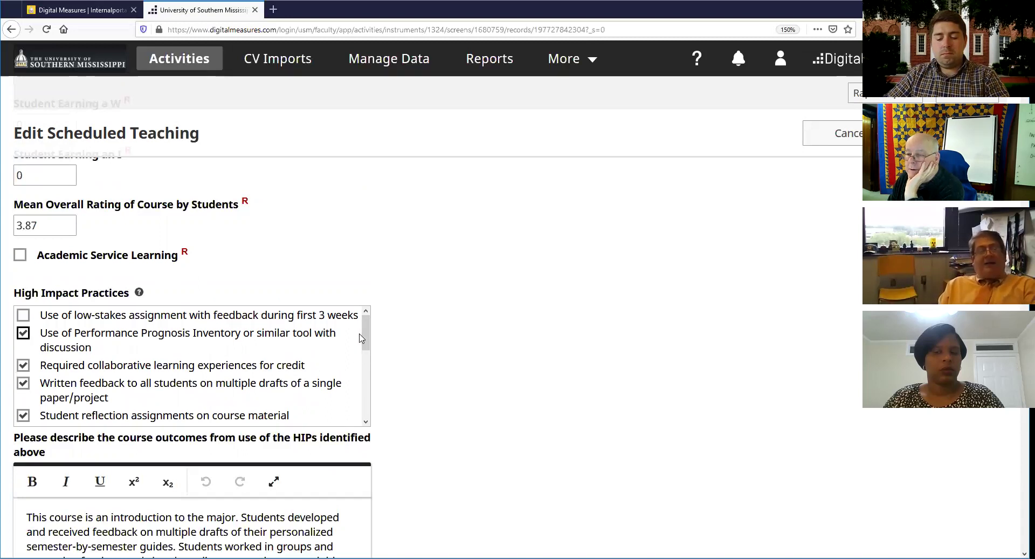
{"action": "left_click", "coordinate": [379, 341]}
{"action": "scroll", "coordinate": [431, 345], "scroll_direction": "down", "scroll_amount": 3}
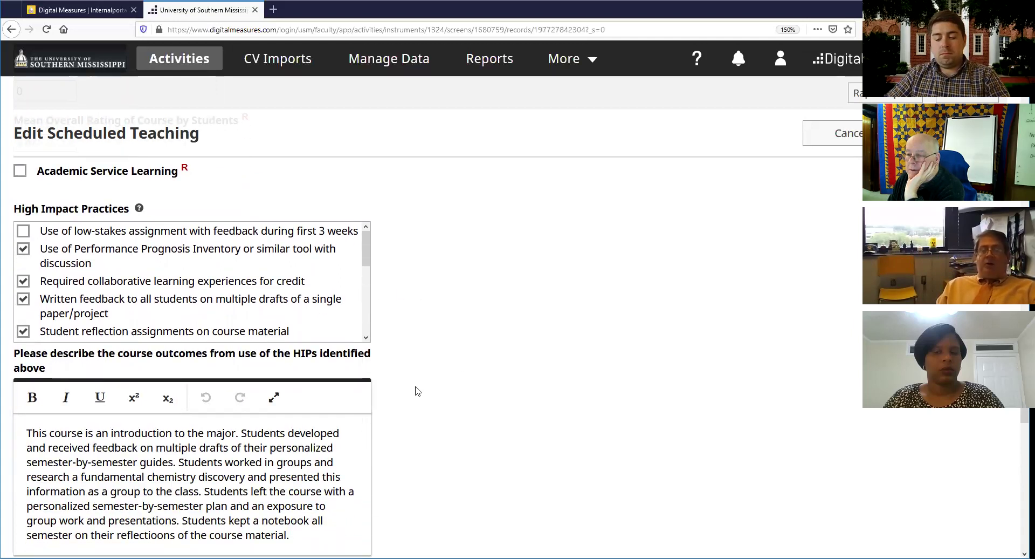
Review the HIP outcomes description, course preparation and format fields, course comments, syllabus, supplemental material and Watermark evaluation sections.
{"action": "scroll", "coordinate": [418, 351], "scroll_direction": "down", "scroll_amount": 6}
{"action": "scroll", "coordinate": [423, 351], "scroll_direction": "up", "scroll_amount": 3}
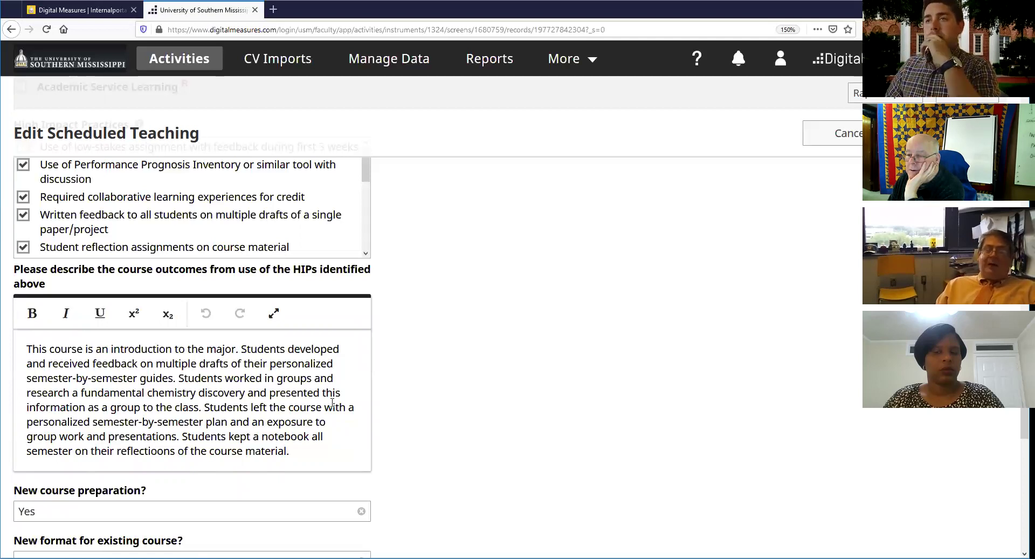
{"action": "scroll", "coordinate": [421, 386], "scroll_direction": "down", "scroll_amount": 6}
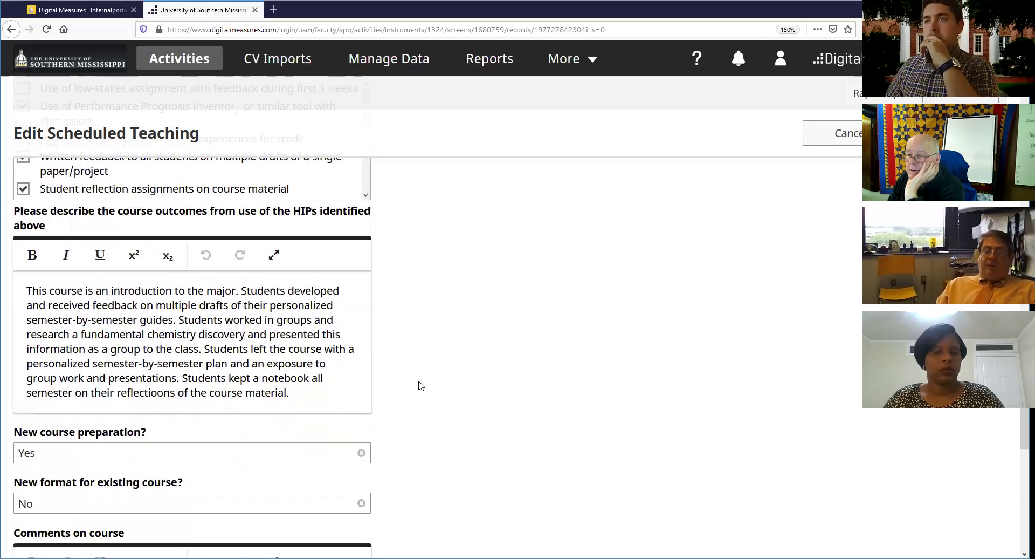
{"action": "scroll", "coordinate": [74, 296], "scroll_direction": "up", "scroll_amount": 2}
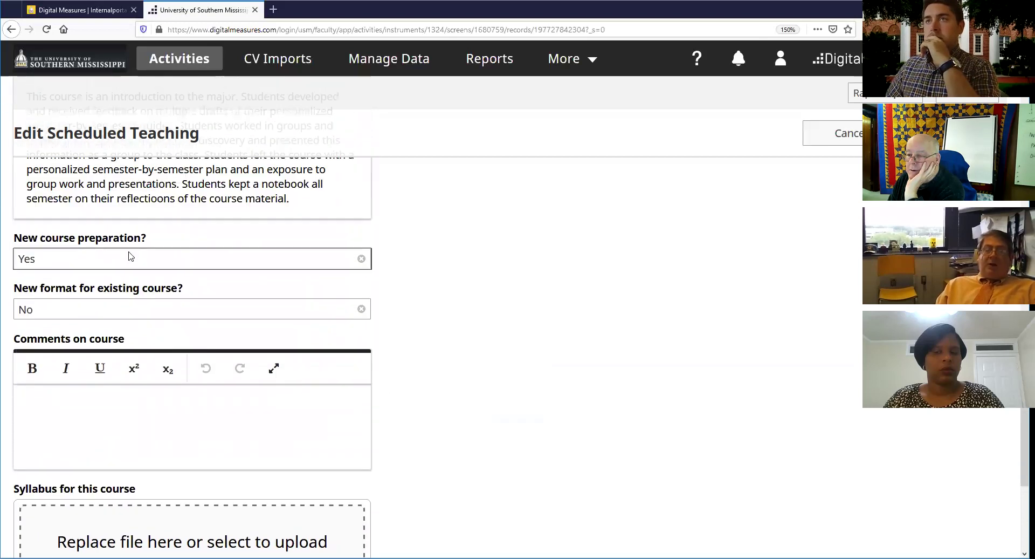
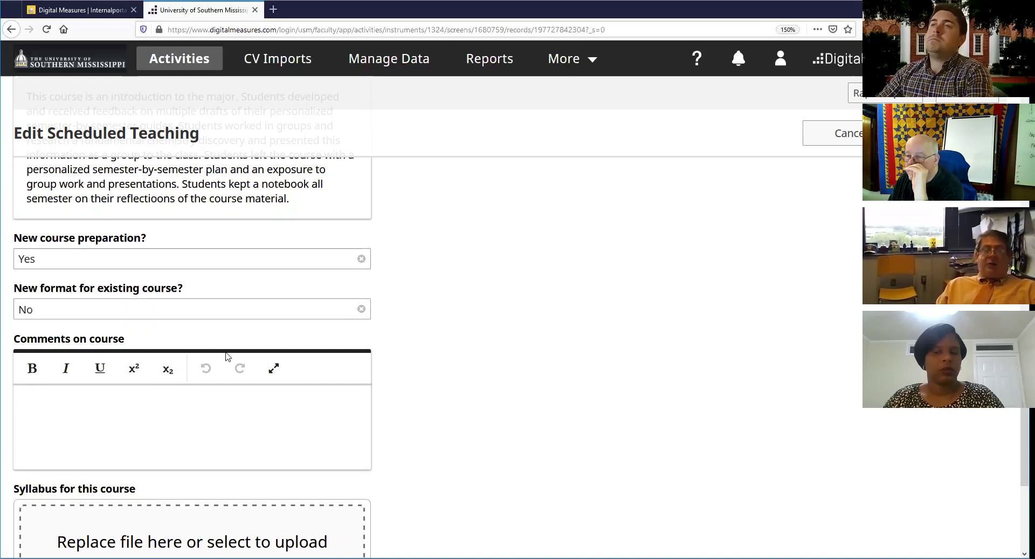
{"action": "scroll", "coordinate": [216, 341], "scroll_direction": "down", "scroll_amount": 2}
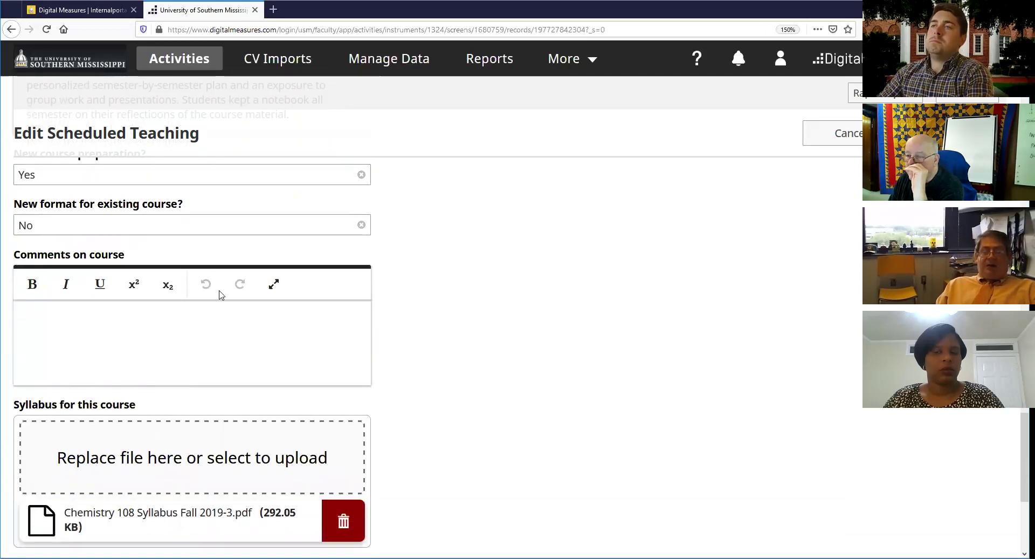
{"action": "scroll", "coordinate": [248, 307], "scroll_direction": "down", "scroll_amount": 4}
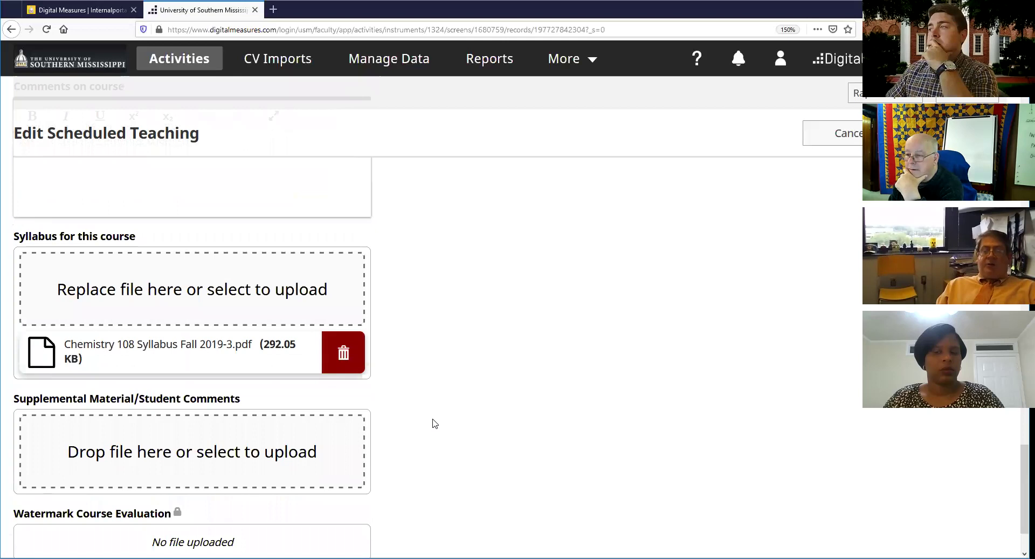
{"action": "scroll", "coordinate": [142, 402], "scroll_direction": "down", "scroll_amount": 3}
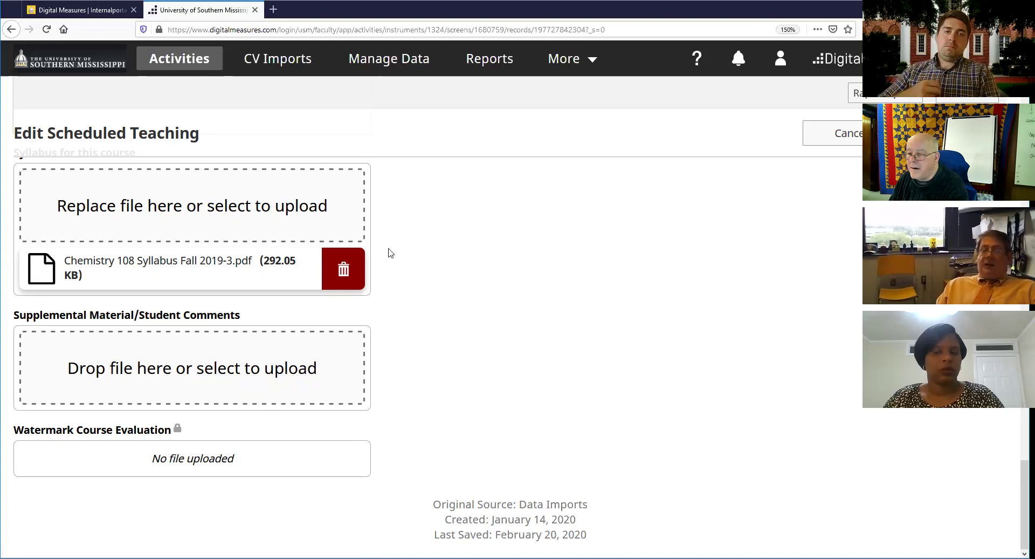
Return to the Scheduled Teaching list and open the Spring 2020 Research in Chemistry CHE 791, Section H007 Watermark evaluation with Firefox.
{"action": "scroll", "coordinate": [389, 252], "scroll_direction": "up", "scroll_amount": 10}
{"action": "scroll", "coordinate": [390, 252], "scroll_direction": "up", "scroll_amount": 10}
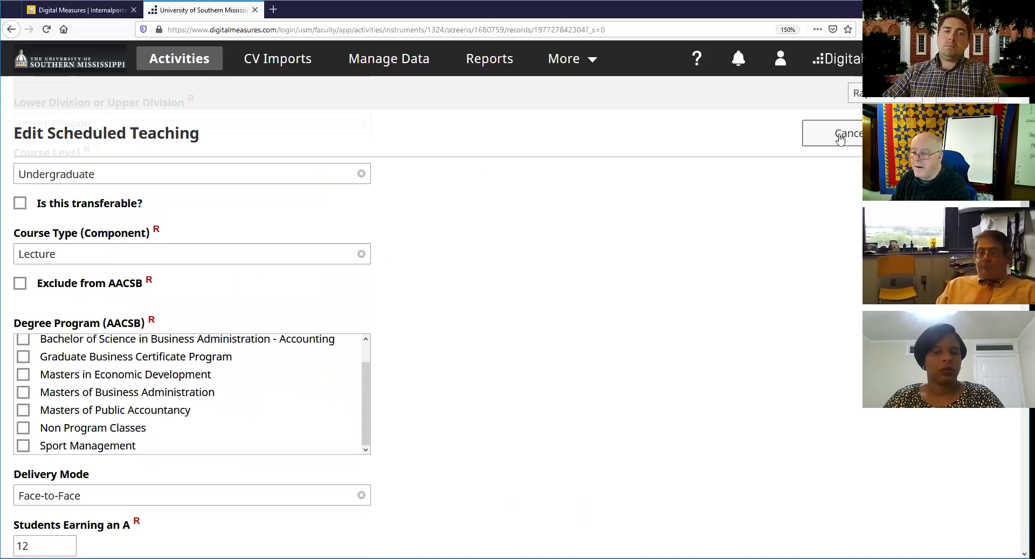
{"action": "scroll", "coordinate": [717, 268], "scroll_direction": "down", "scroll_amount": 3}
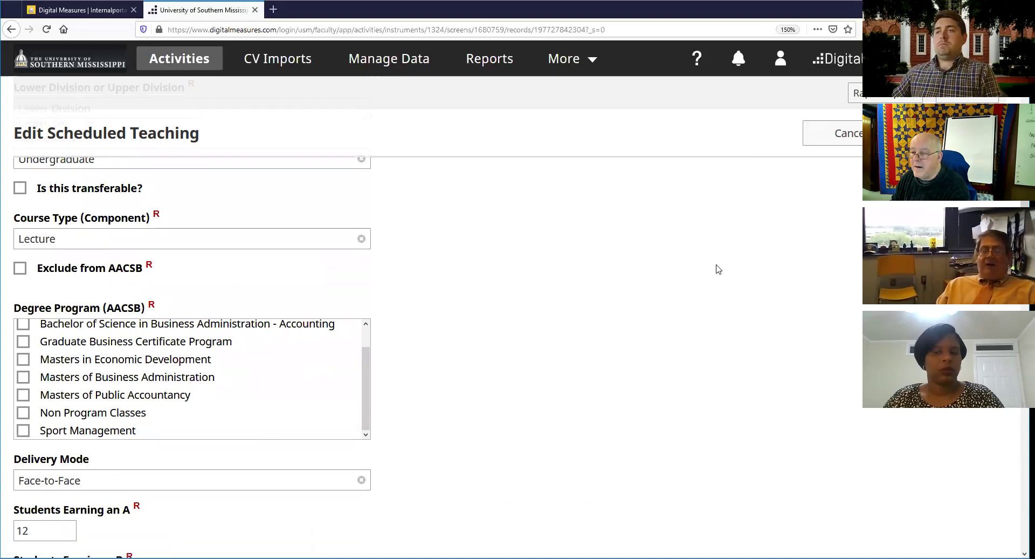
{"action": "scroll", "coordinate": [673, 369], "scroll_direction": "down", "scroll_amount": 6}
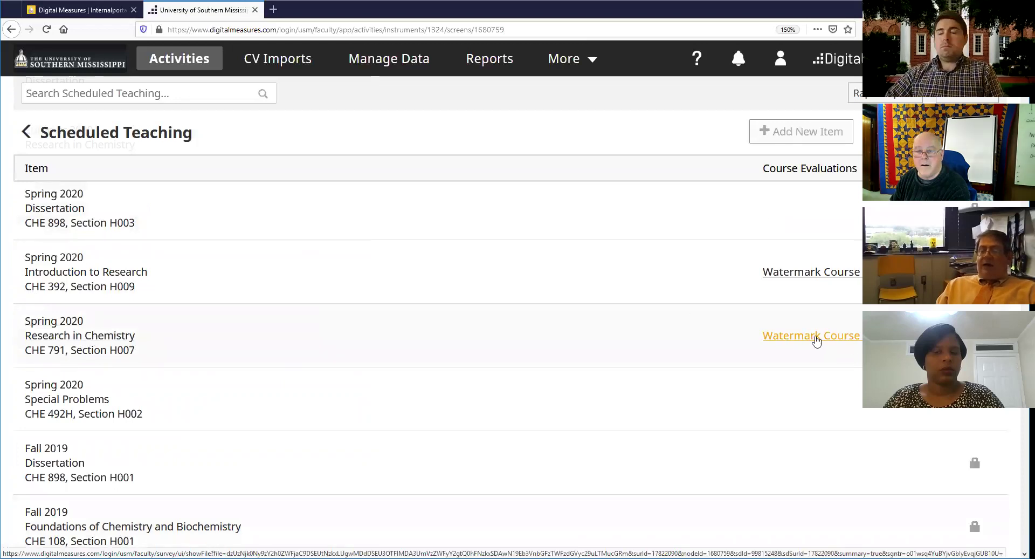
{"action": "left_click", "coordinate": [817, 341]}
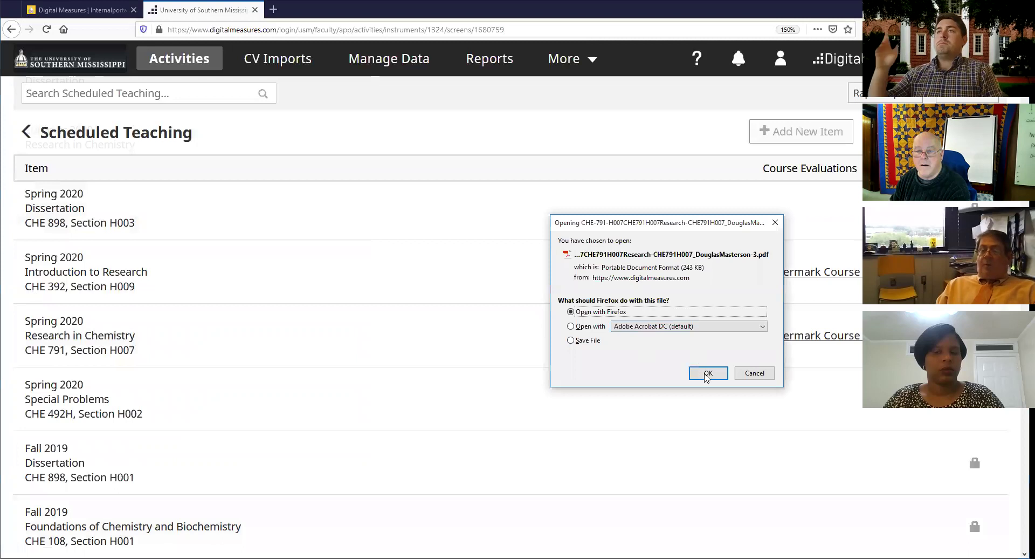
{"action": "left_click", "coordinate": [708, 373]}
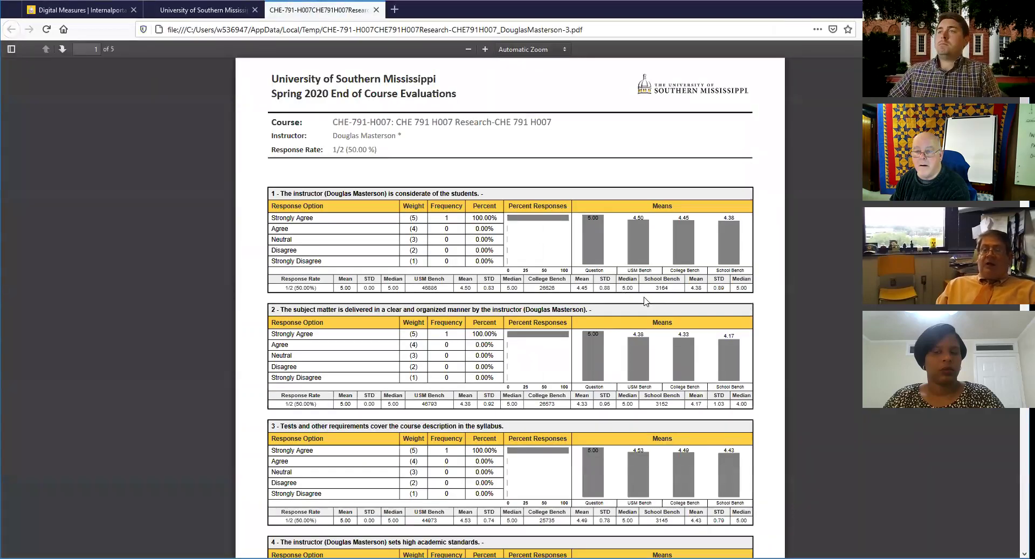
Look through the five-page course evaluation report down to the student comments, then close it.
{"action": "scroll", "coordinate": [646, 301], "scroll_direction": "down", "scroll_amount": 20}
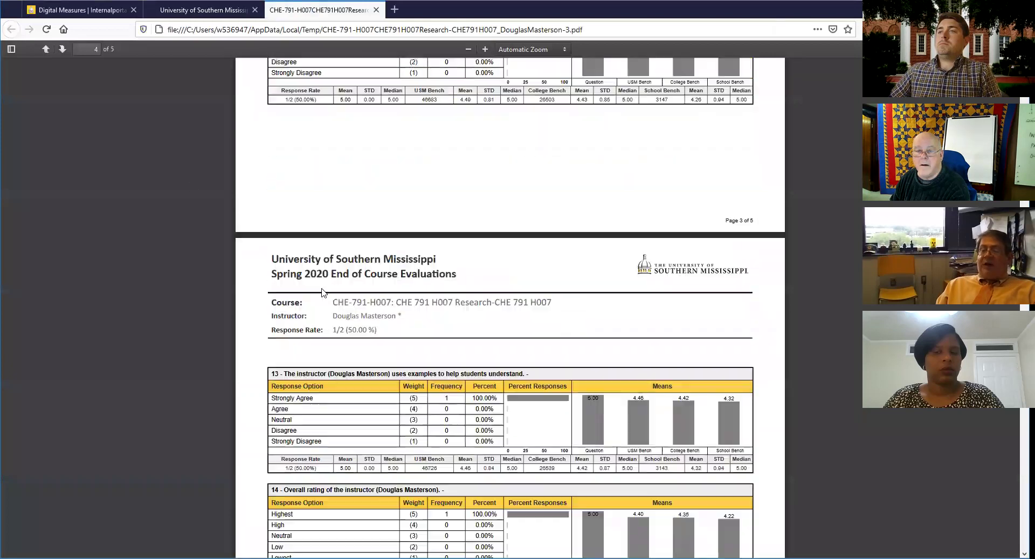
{"action": "scroll", "coordinate": [322, 292], "scroll_direction": "down", "scroll_amount": 20}
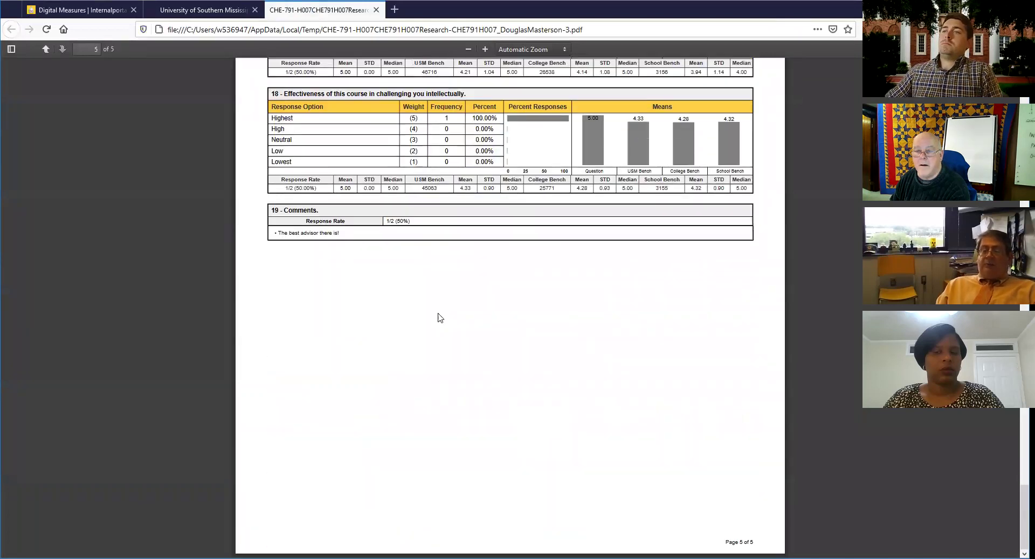
{"action": "scroll", "coordinate": [435, 315], "scroll_direction": "up", "scroll_amount": 20}
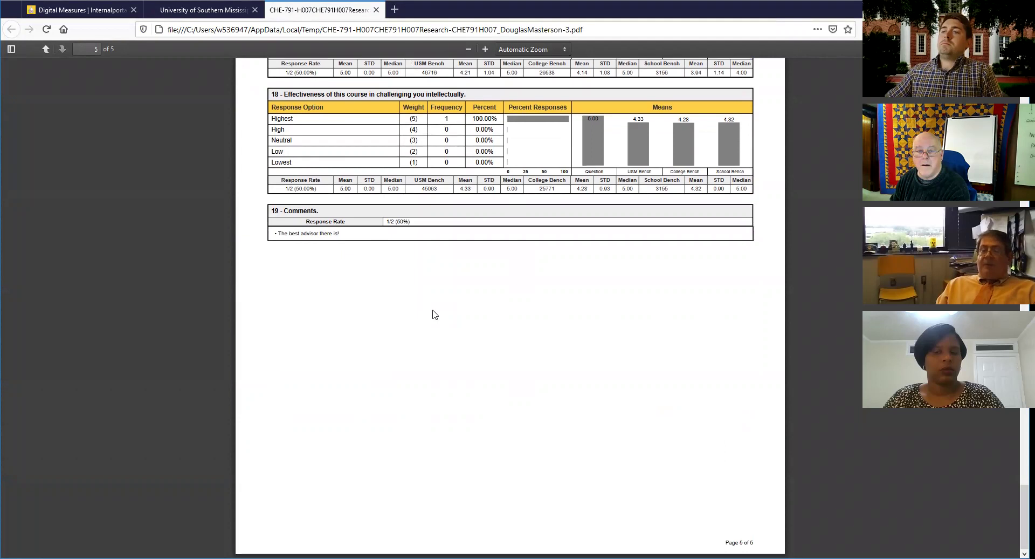
{"action": "scroll", "coordinate": [435, 314], "scroll_direction": "up", "scroll_amount": 20}
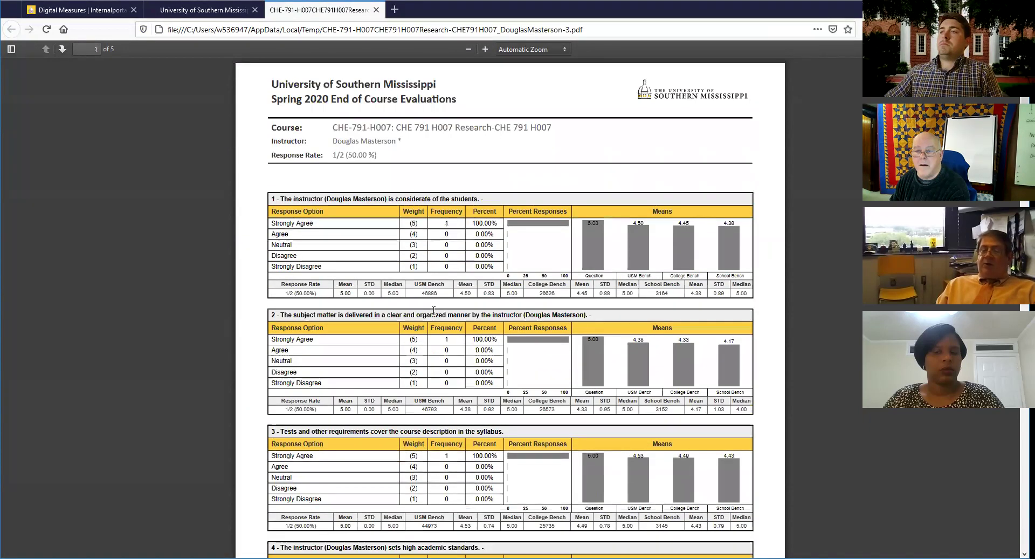
{"action": "left_click", "coordinate": [377, 10]}
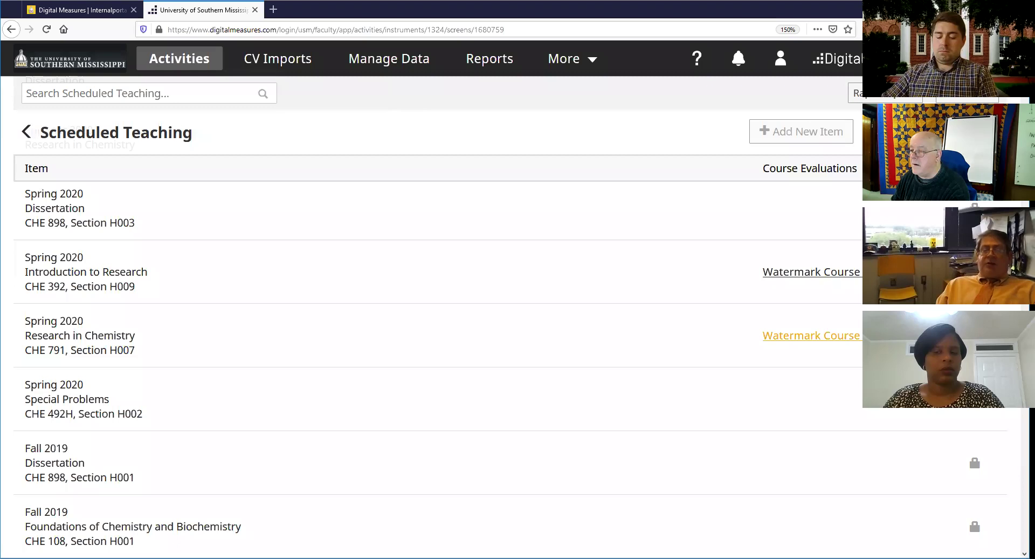
Return to the activities list and open the February 19 to March 4, 2020 Guest Lecture record under Non-Credit Instruction Taught.
{"action": "left_click", "coordinate": [26, 132]}
{"action": "scroll", "coordinate": [442, 427], "scroll_direction": "down", "scroll_amount": 3}
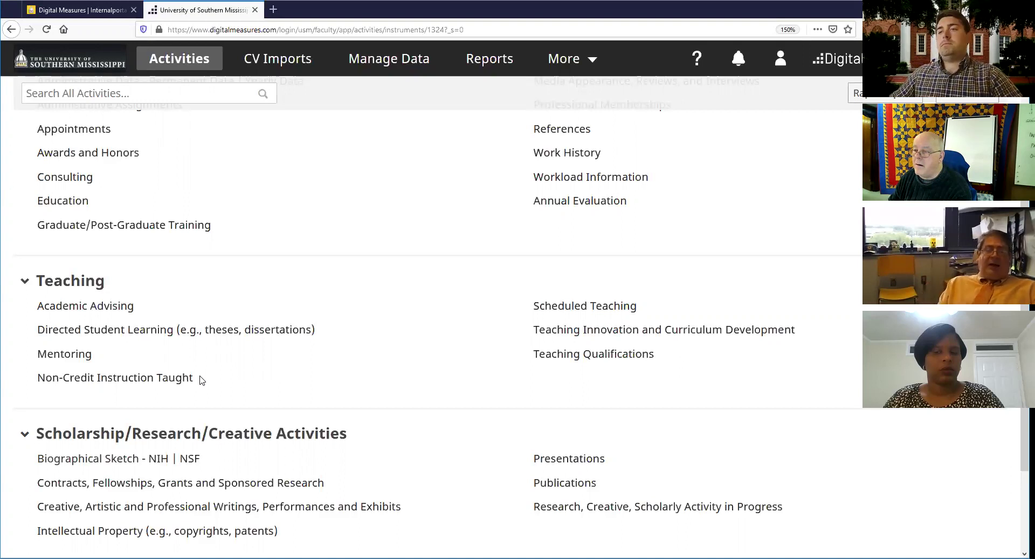
{"action": "left_click", "coordinate": [117, 380]}
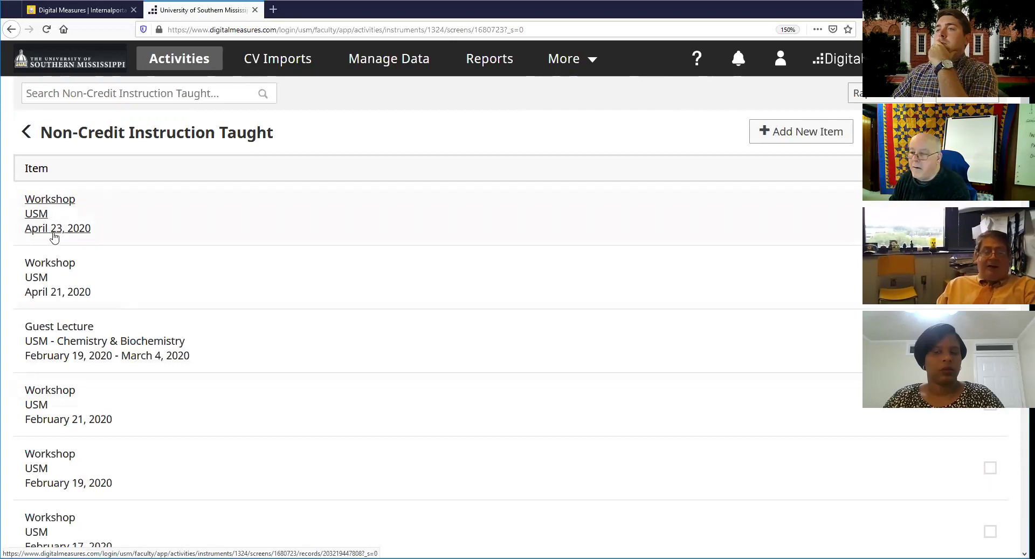
{"action": "left_click", "coordinate": [99, 356]}
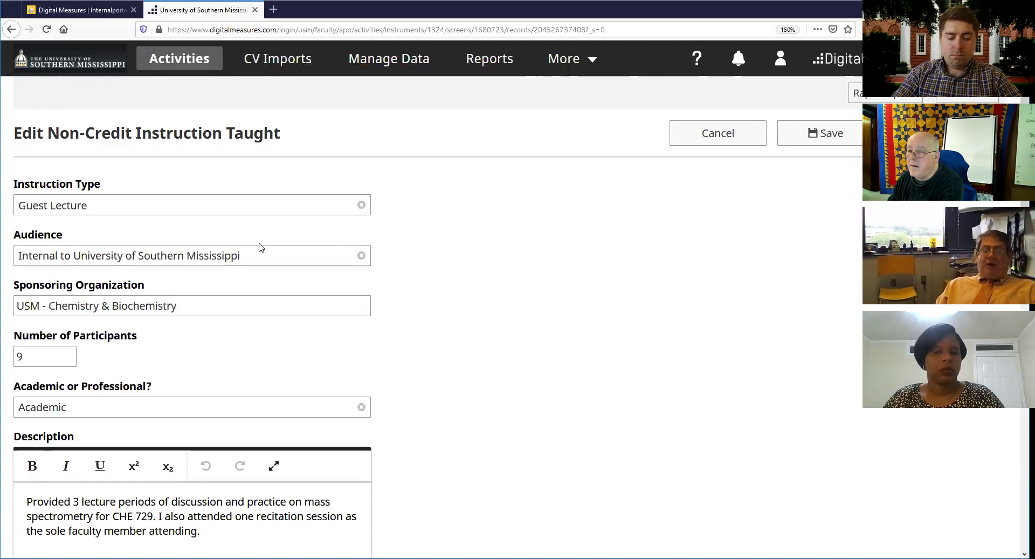
Check the Audience options without changing the selection and review the Guest Lecture's organization, participants, academic or professional, and description fields.
{"action": "left_click", "coordinate": [288, 261]}
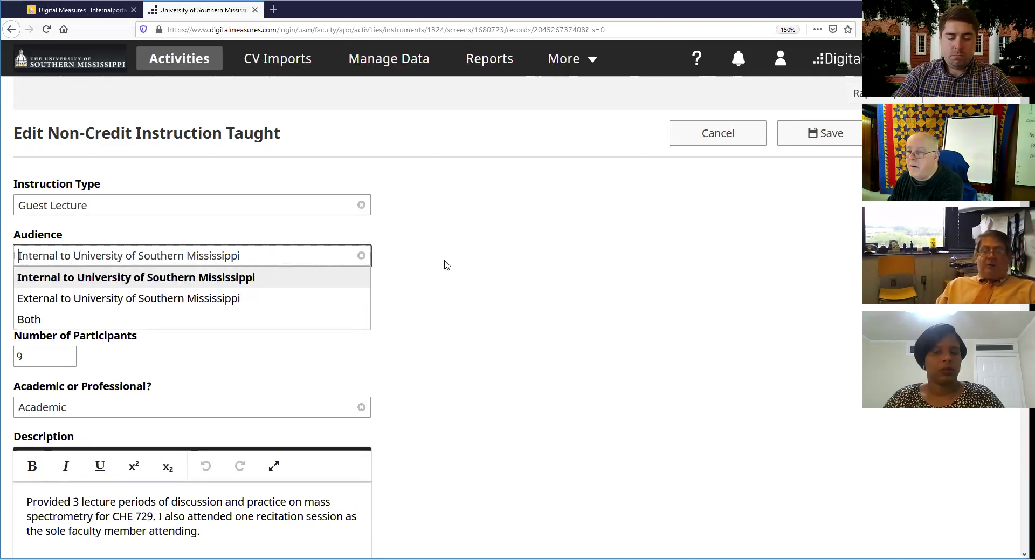
{"action": "left_click", "coordinate": [410, 268]}
{"action": "scroll", "coordinate": [410, 269], "scroll_direction": "down", "scroll_amount": 3}
{"action": "scroll", "coordinate": [319, 231], "scroll_direction": "up", "scroll_amount": 3}
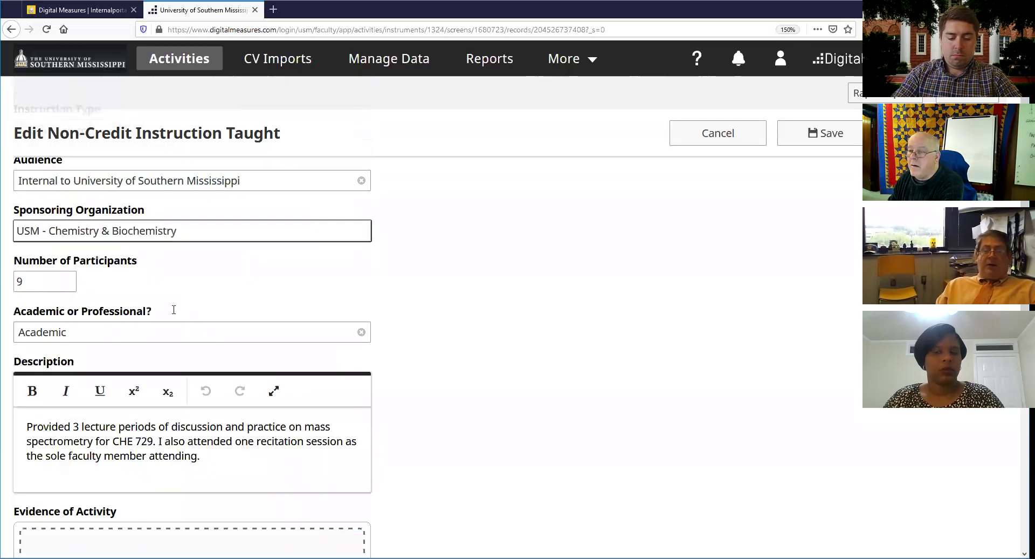
{"action": "scroll", "coordinate": [145, 337], "scroll_direction": "down", "scroll_amount": 2}
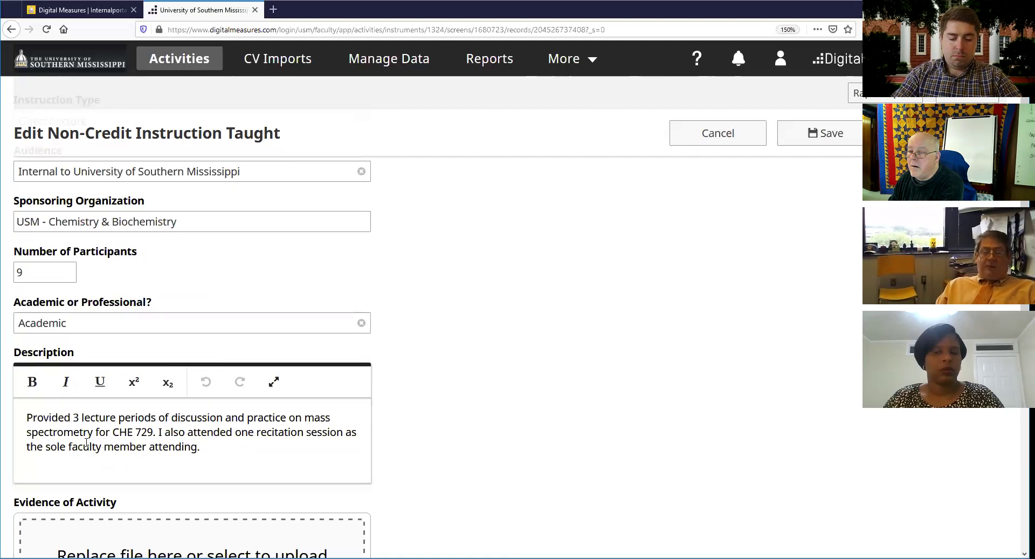
Review the guest lecture record's details, dates and available instruction types, and leave it without saving.
{"action": "scroll", "coordinate": [57, 344], "scroll_direction": "down", "scroll_amount": 2}
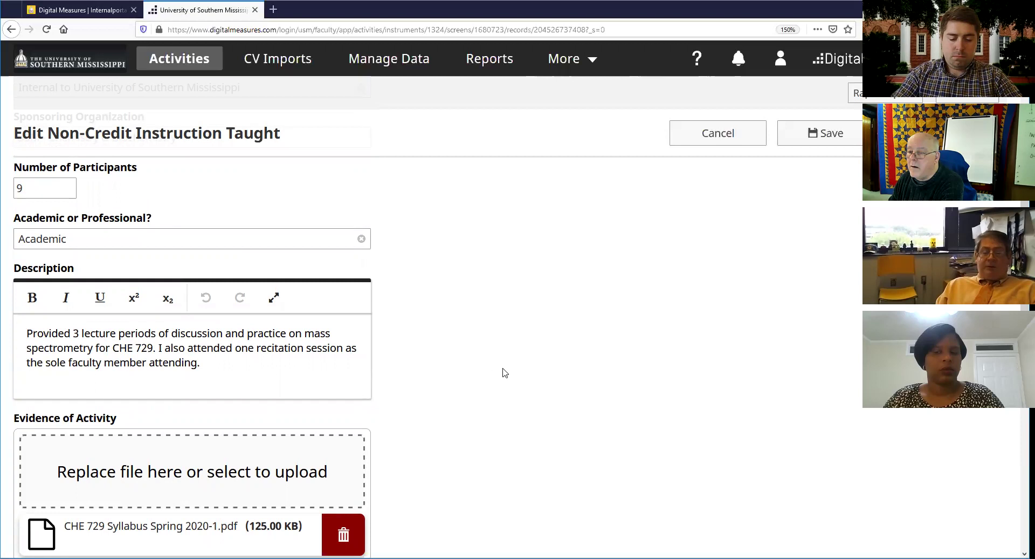
{"action": "scroll", "coordinate": [348, 423], "scroll_direction": "down", "scroll_amount": 6}
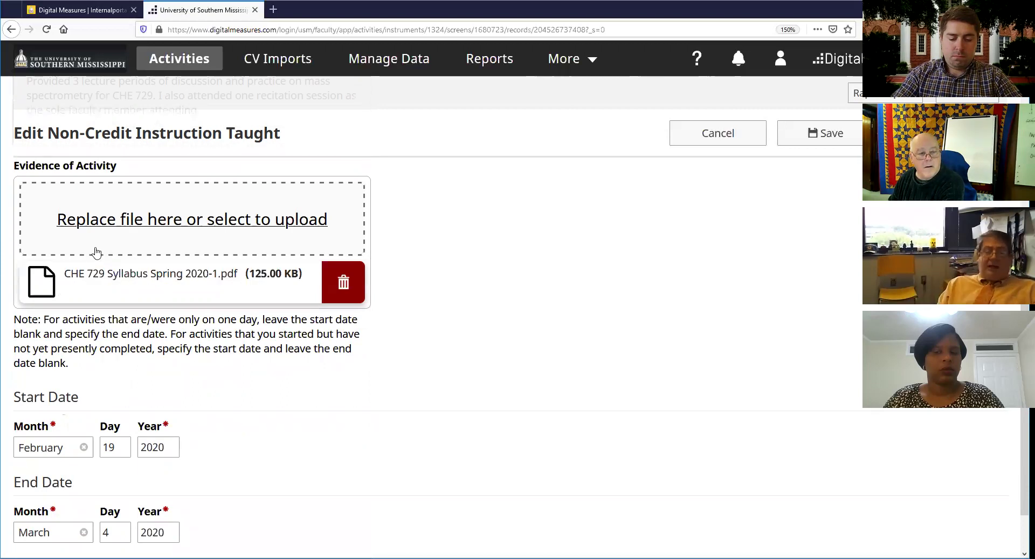
{"action": "scroll", "coordinate": [91, 385], "scroll_direction": "down", "scroll_amount": 2}
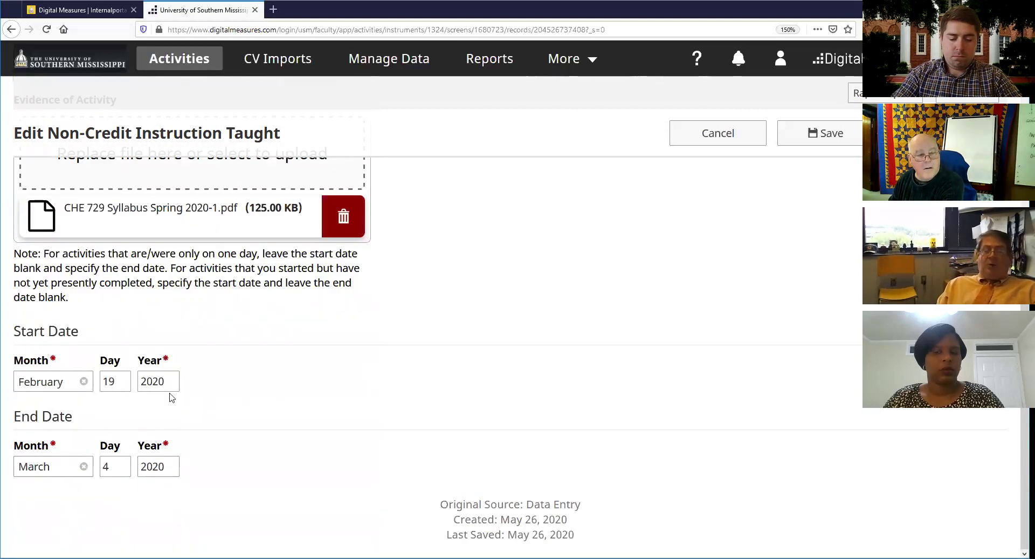
{"action": "scroll", "coordinate": [157, 375], "scroll_direction": "up", "scroll_amount": 6}
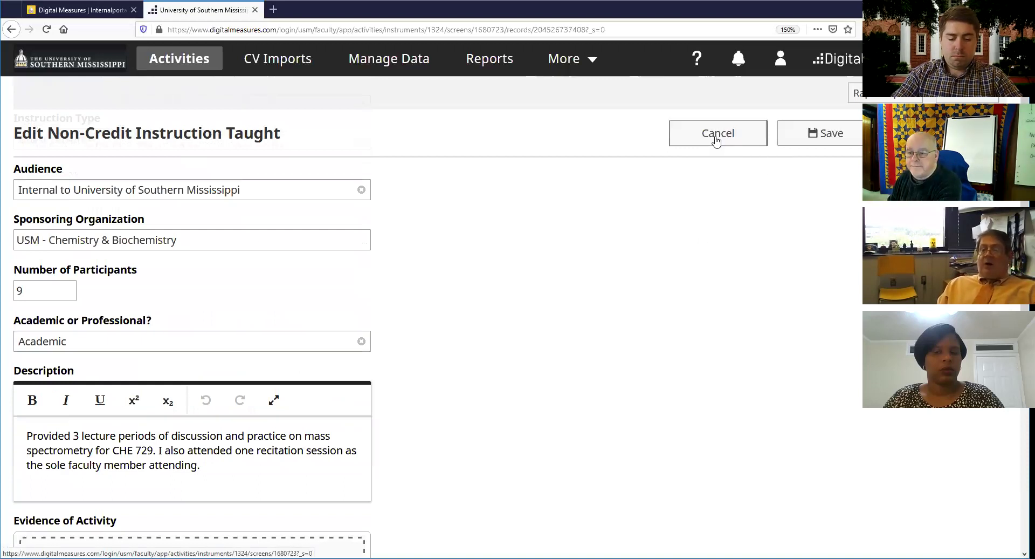
{"action": "scroll", "coordinate": [480, 201], "scroll_direction": "up", "scroll_amount": 2}
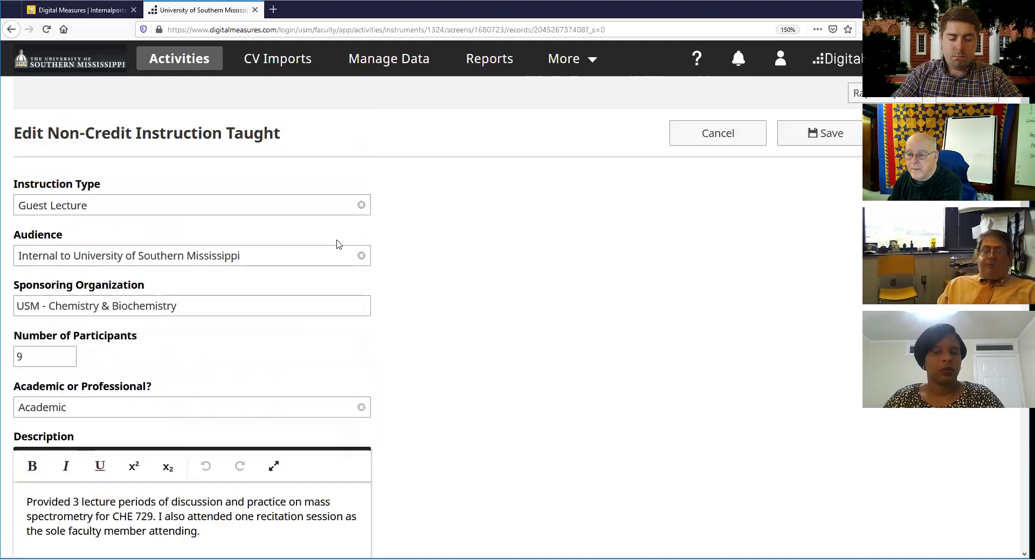
{"action": "left_click", "coordinate": [311, 205]}
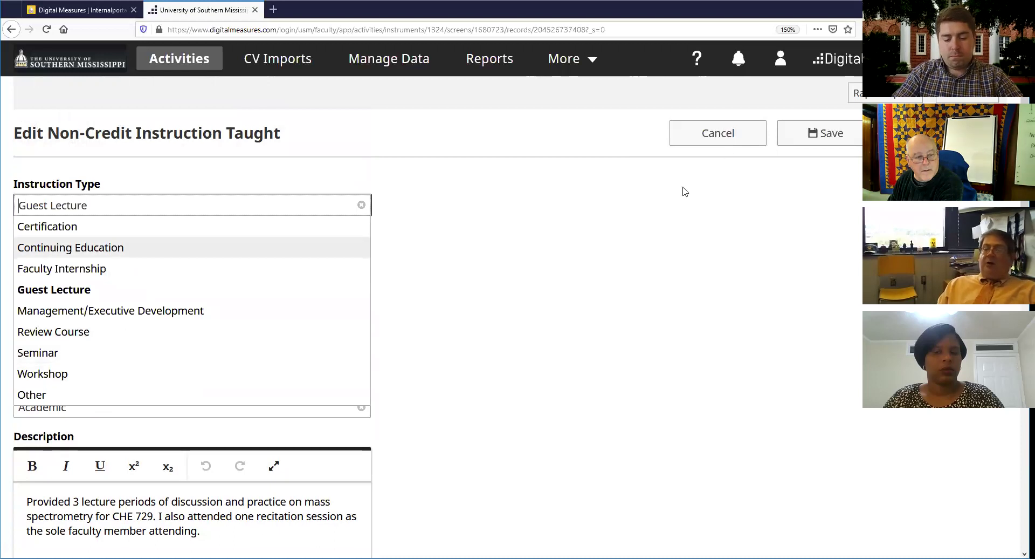
{"action": "left_click", "coordinate": [722, 144]}
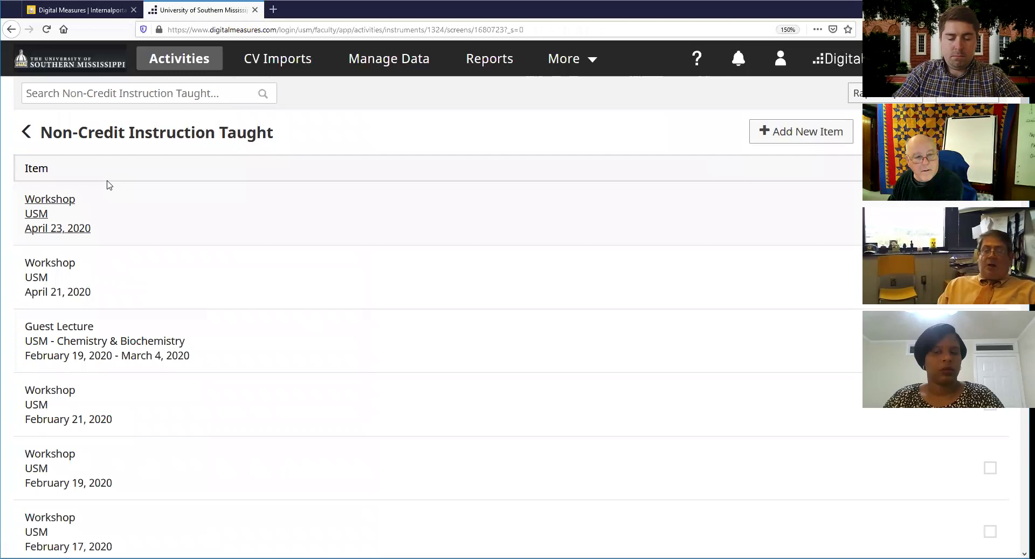
Return to the activities overview and open a blank Mentoring entry in the Teaching section.
{"action": "left_click", "coordinate": [27, 139]}
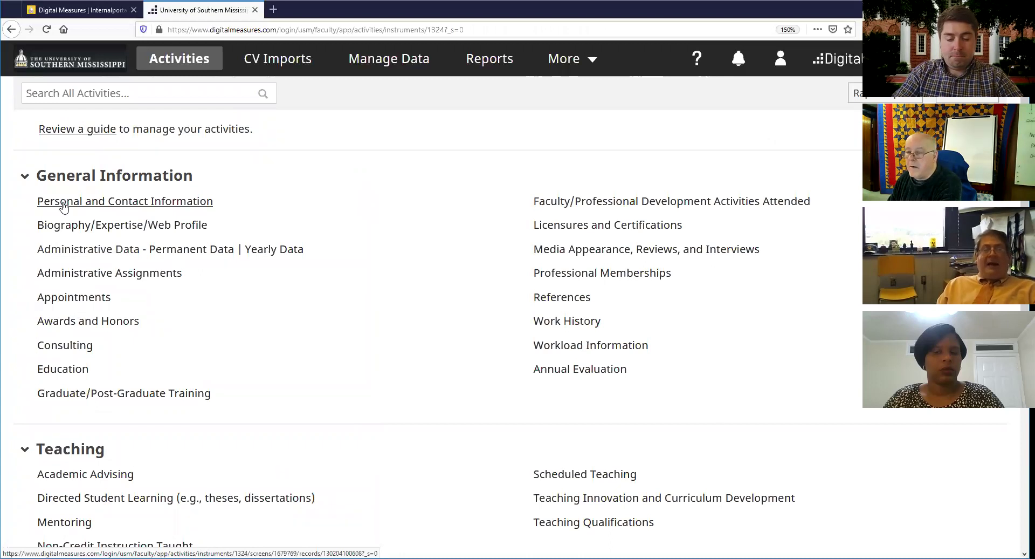
{"action": "scroll", "coordinate": [183, 302], "scroll_direction": "down", "scroll_amount": 3}
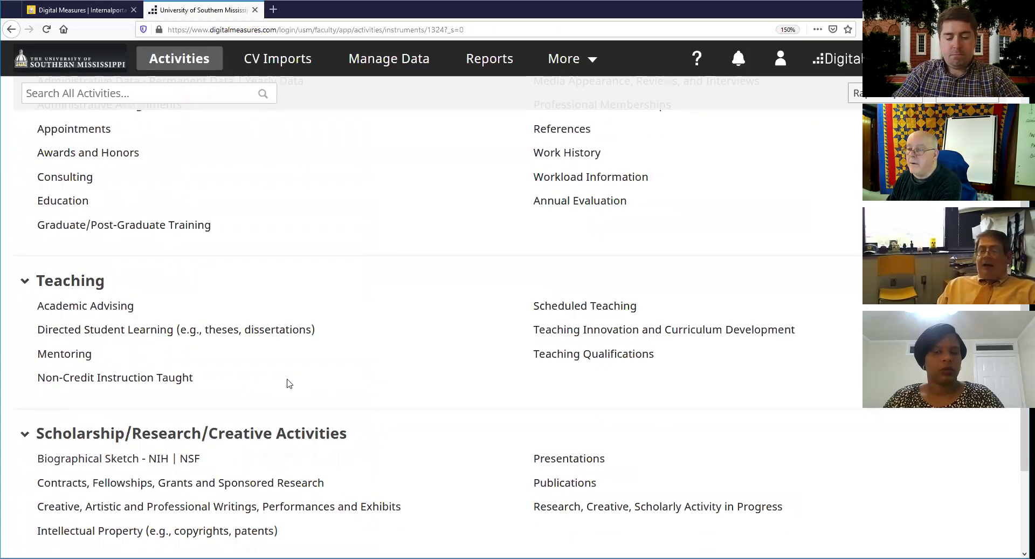
{"action": "left_click", "coordinate": [64, 356]}
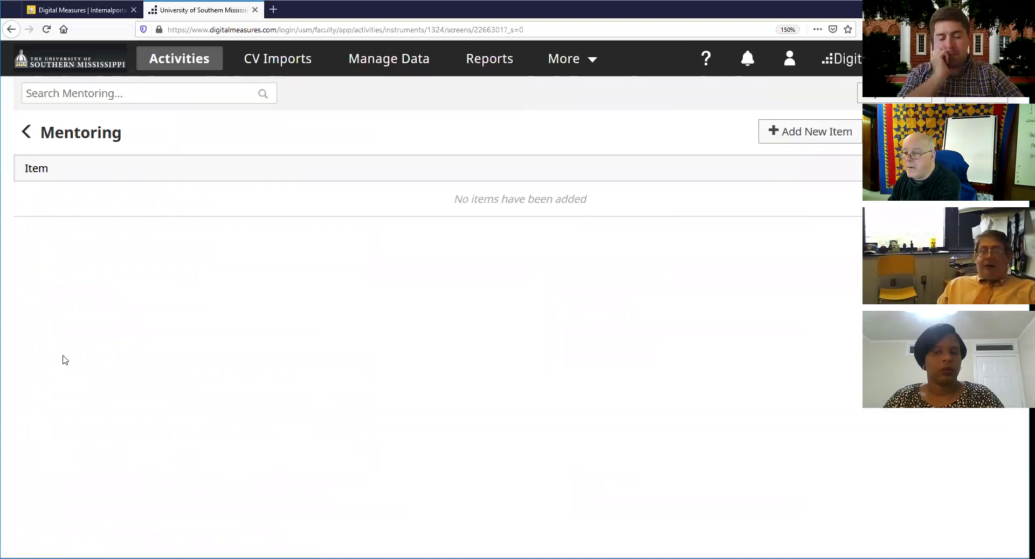
{"action": "left_click", "coordinate": [808, 141]}
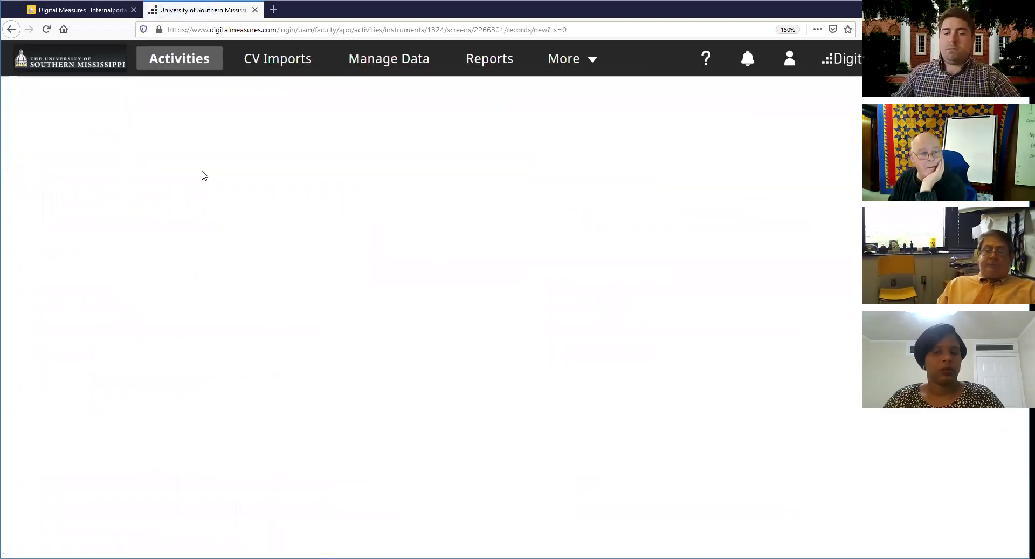
{"action": "left_click", "coordinate": [73, 201]}
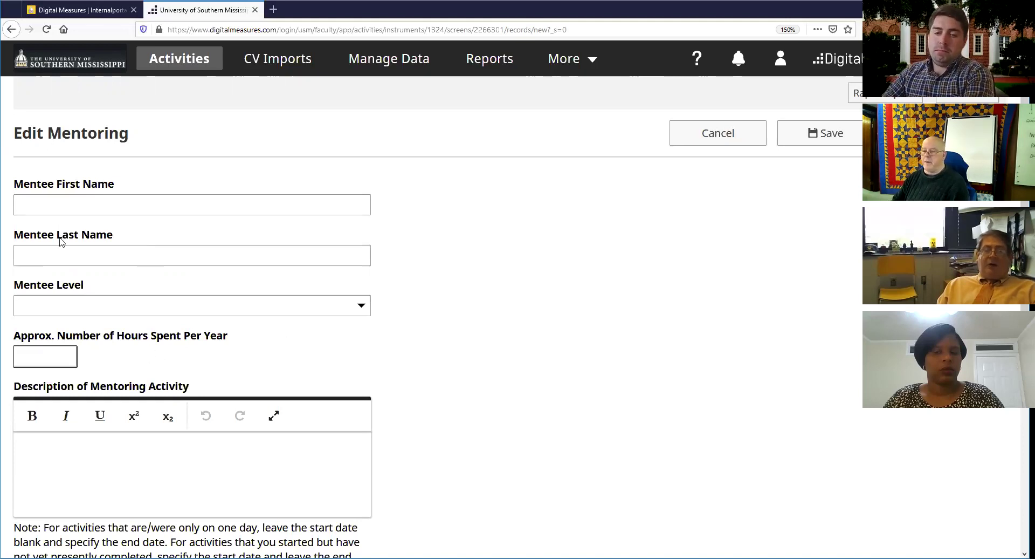
Examine the fields of the mentoring form and cancel the blank entry.
{"action": "scroll", "coordinate": [62, 256], "scroll_direction": "down", "scroll_amount": 3}
{"action": "scroll", "coordinate": [63, 262], "scroll_direction": "up", "scroll_amount": 3}
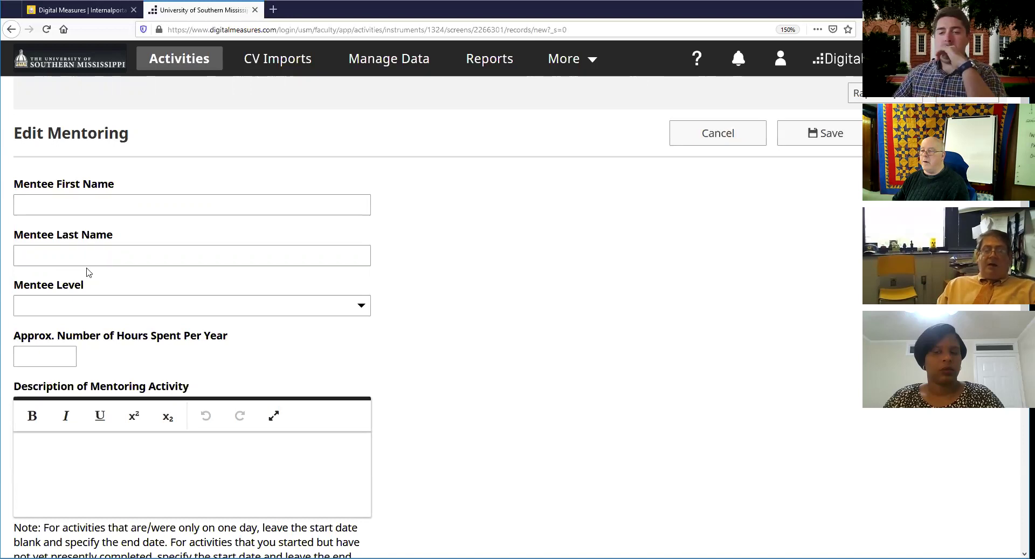
{"action": "scroll", "coordinate": [101, 305], "scroll_direction": "down", "scroll_amount": 8}
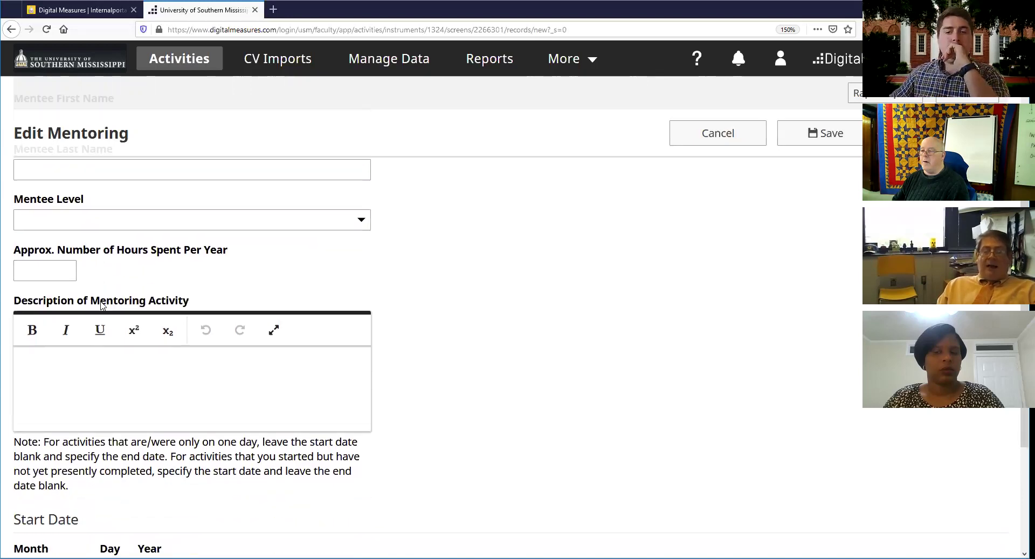
{"action": "scroll", "coordinate": [107, 306], "scroll_direction": "up", "scroll_amount": 5}
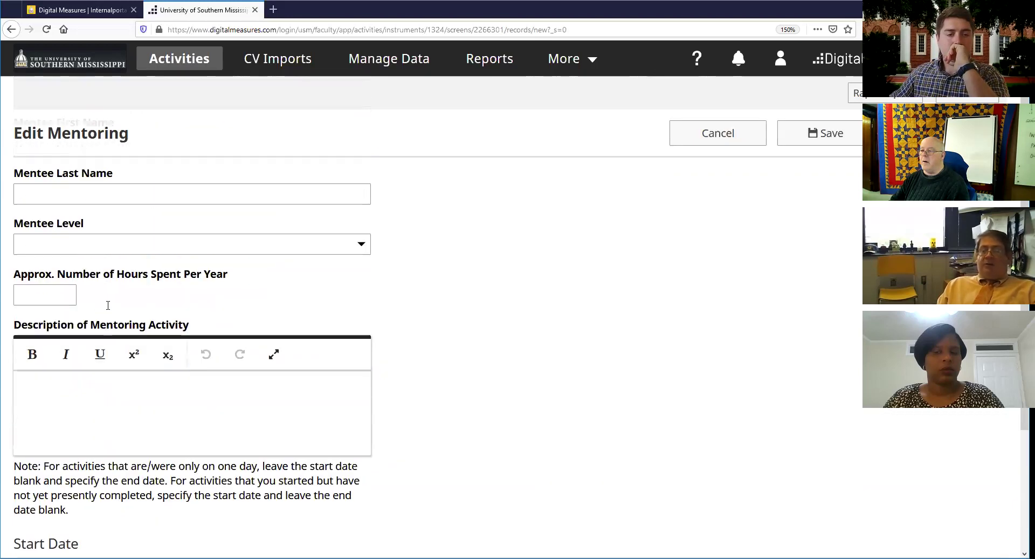
{"action": "left_click", "coordinate": [718, 134]}
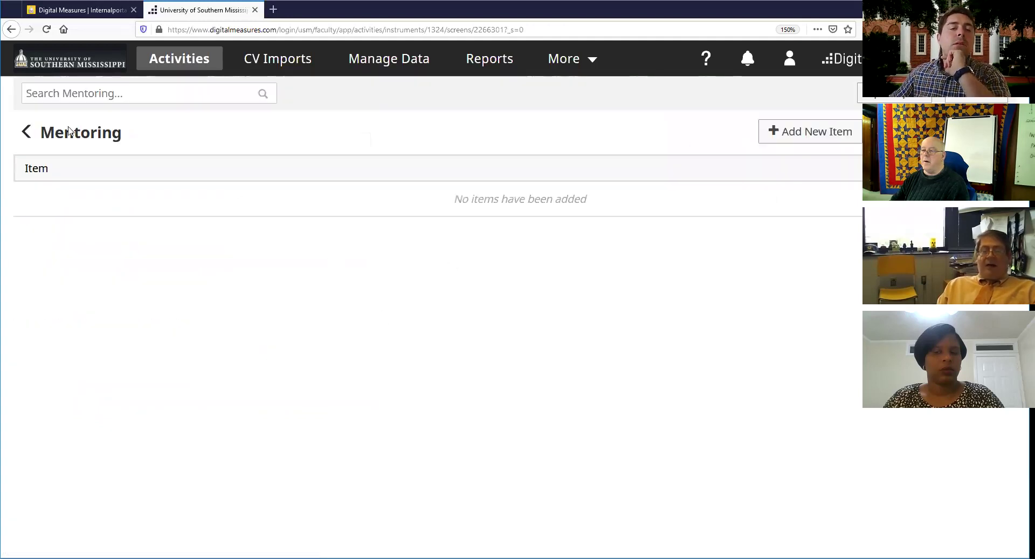
Go back to the activities overview and open a blank Directed Student Learning entry.
{"action": "left_click", "coordinate": [26, 131]}
{"action": "scroll", "coordinate": [156, 342], "scroll_direction": "down", "scroll_amount": 3}
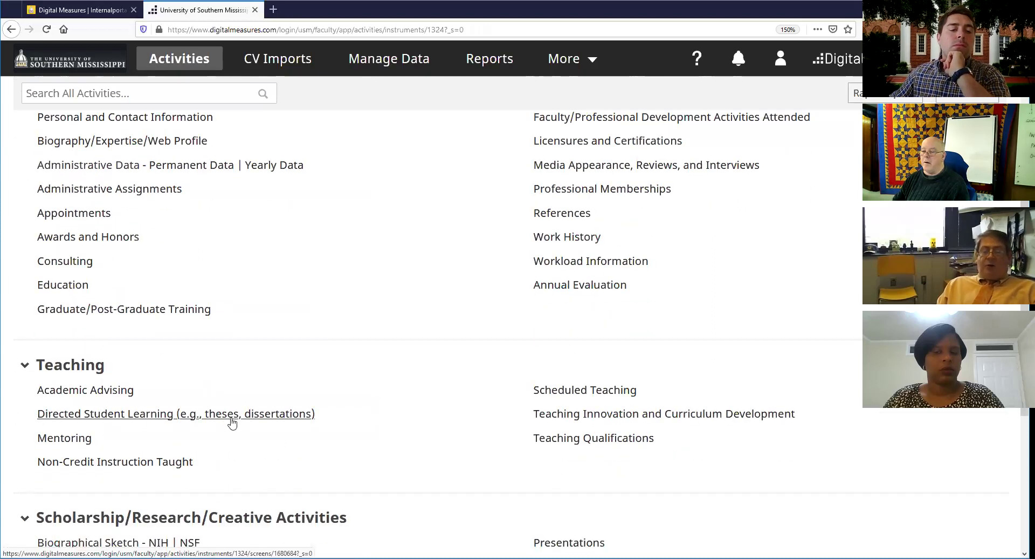
{"action": "left_click", "coordinate": [179, 422]}
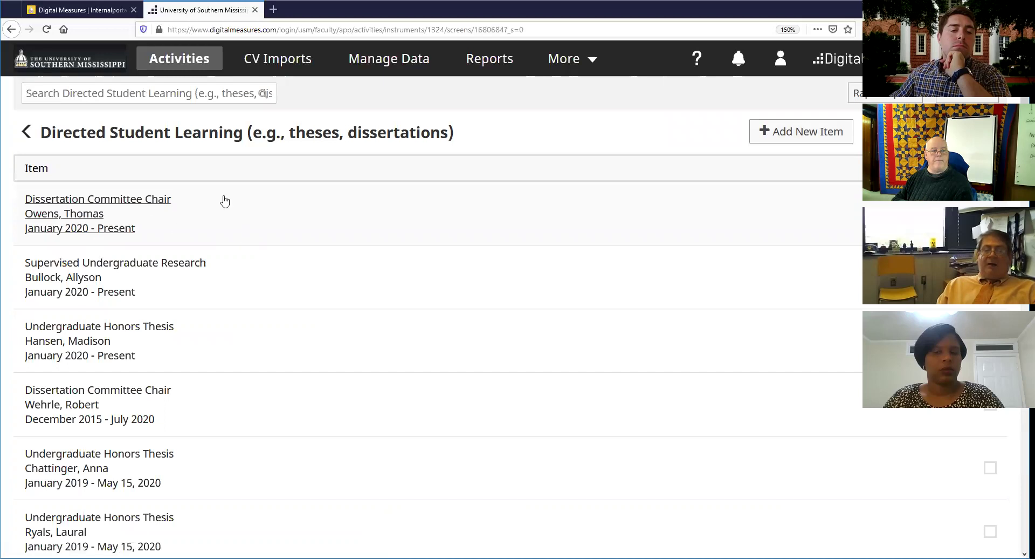
{"action": "left_click", "coordinate": [771, 132]}
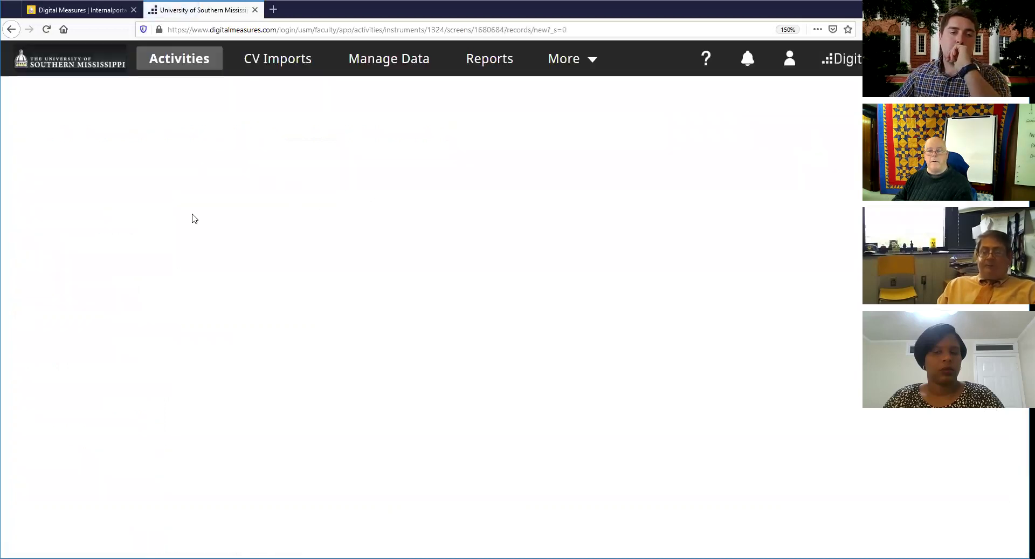
Examine the available involvement types for directed student learning and cancel the blank entry.
{"action": "left_click", "coordinate": [355, 205]}
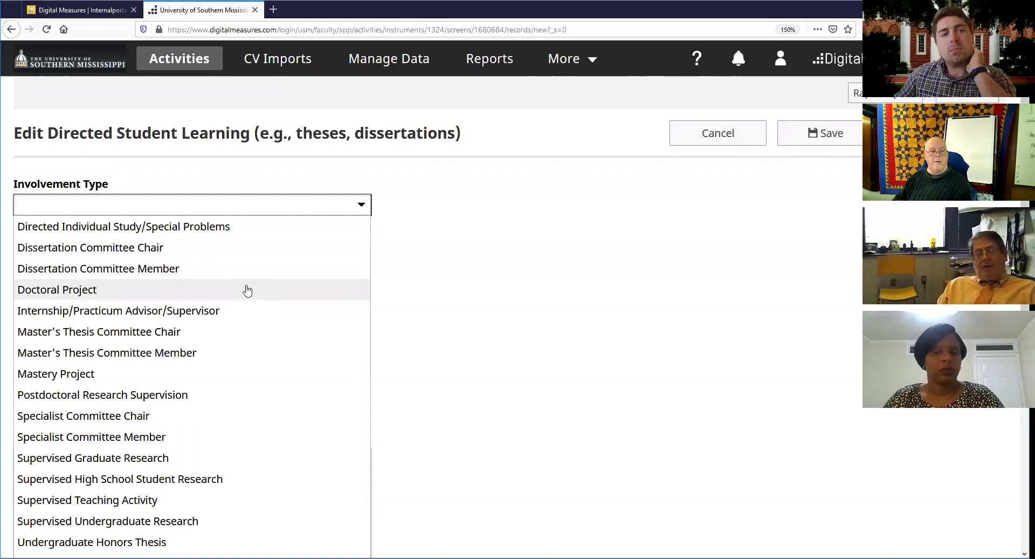
{"action": "scroll", "coordinate": [455, 240], "scroll_direction": "down", "scroll_amount": 3}
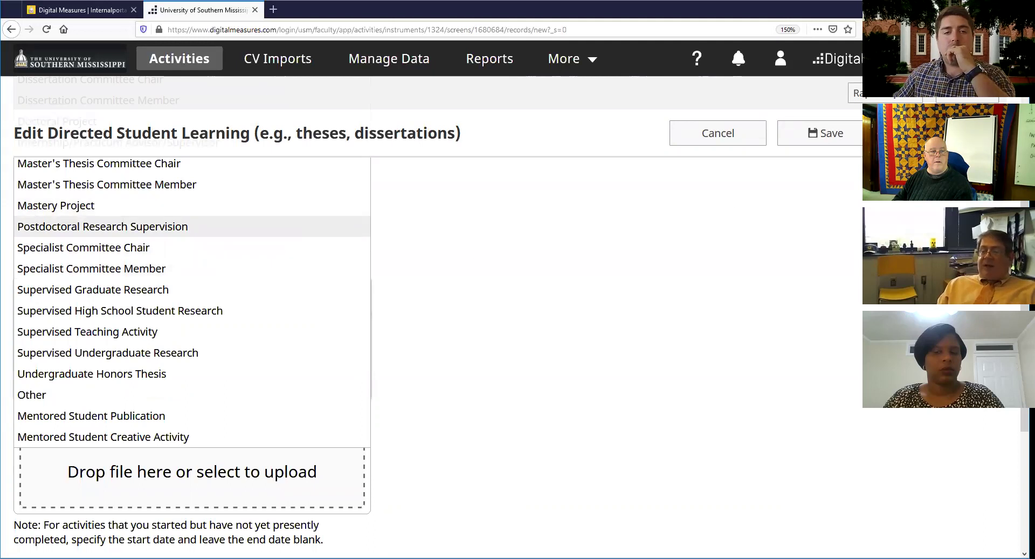
{"action": "scroll", "coordinate": [455, 319], "scroll_direction": "up", "scroll_amount": 2}
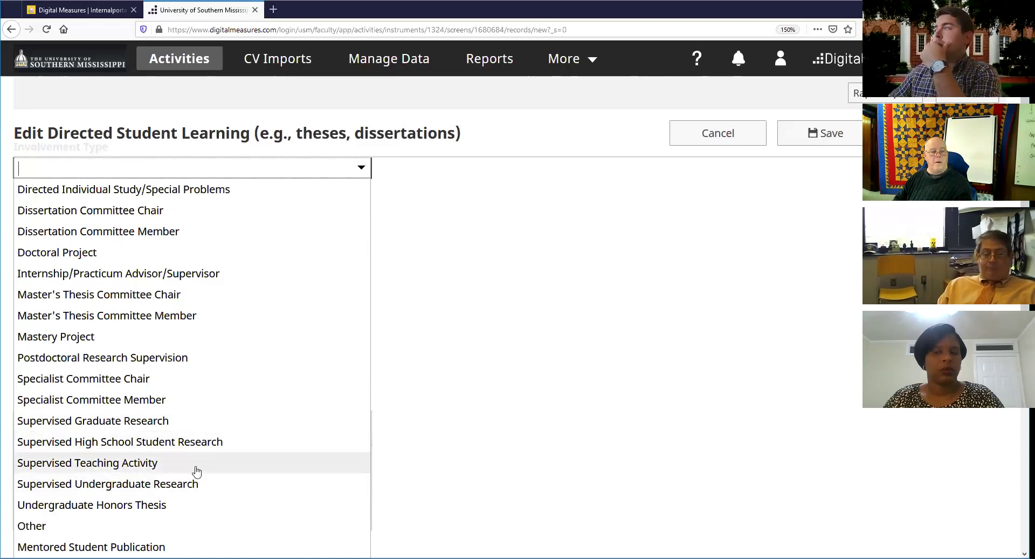
{"action": "scroll", "coordinate": [648, 345], "scroll_direction": "down", "scroll_amount": 3}
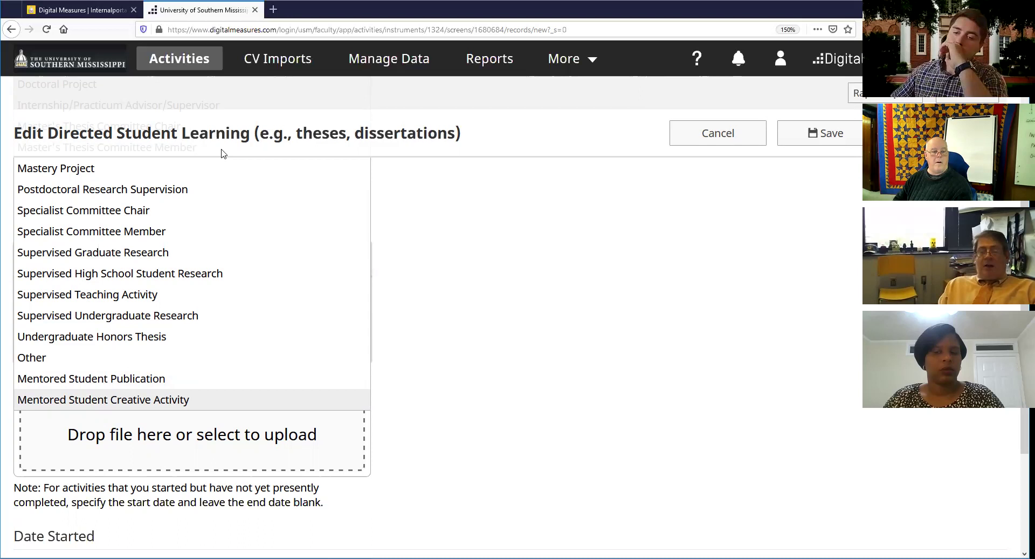
{"action": "key", "text": "Up"}
{"action": "key", "text": "Up"}
{"action": "key", "text": "Down"}
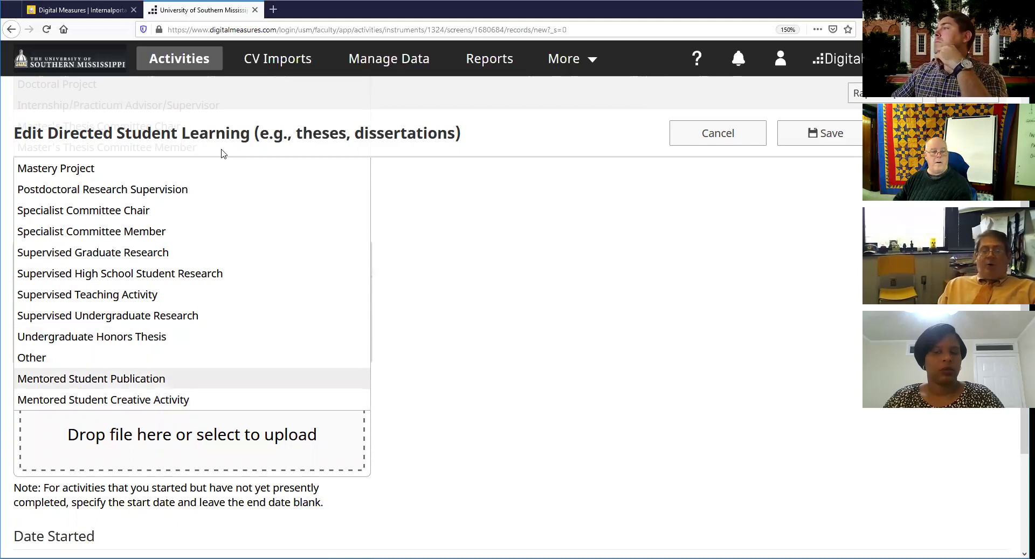
{"action": "key", "text": "Up"}
{"action": "key", "text": "Up"}
{"action": "key", "text": "Up"}
{"action": "key", "text": "Up"}
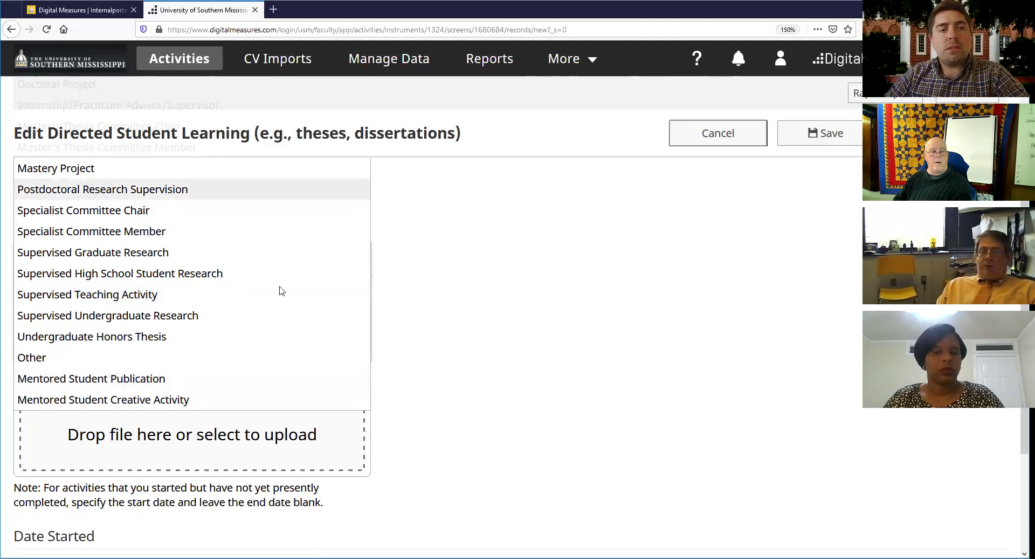
{"action": "left_click", "coordinate": [718, 134]}
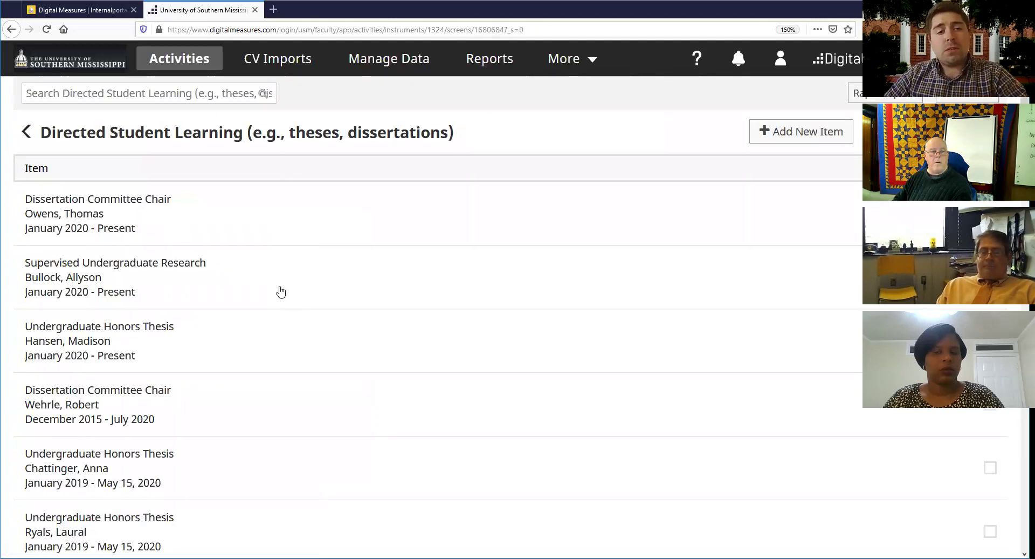
Return to the activities overview, start a new Teaching Innovation and Curriculum Development entry, and look over its fields.
{"action": "left_click", "coordinate": [26, 132]}
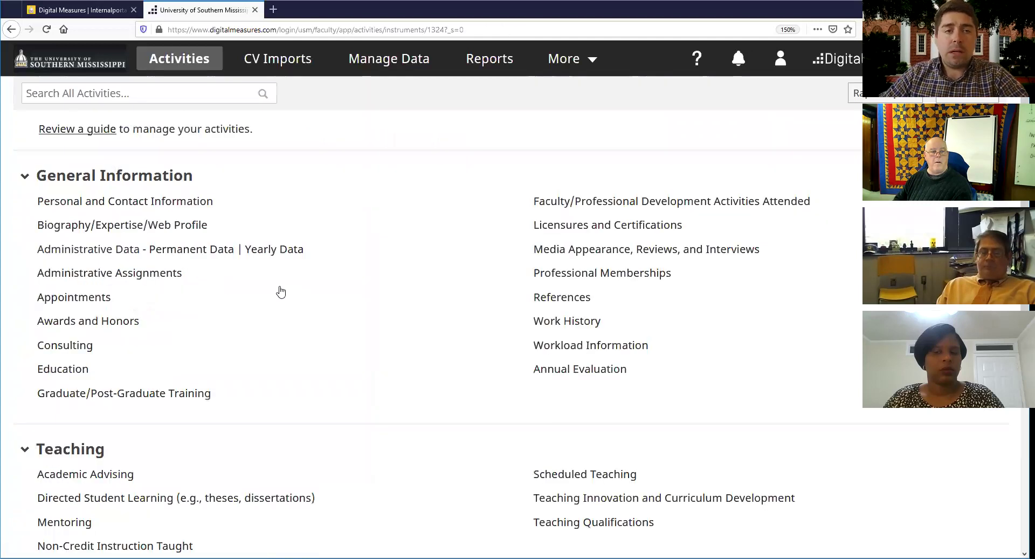
{"action": "scroll", "coordinate": [280, 292], "scroll_direction": "down", "scroll_amount": 3}
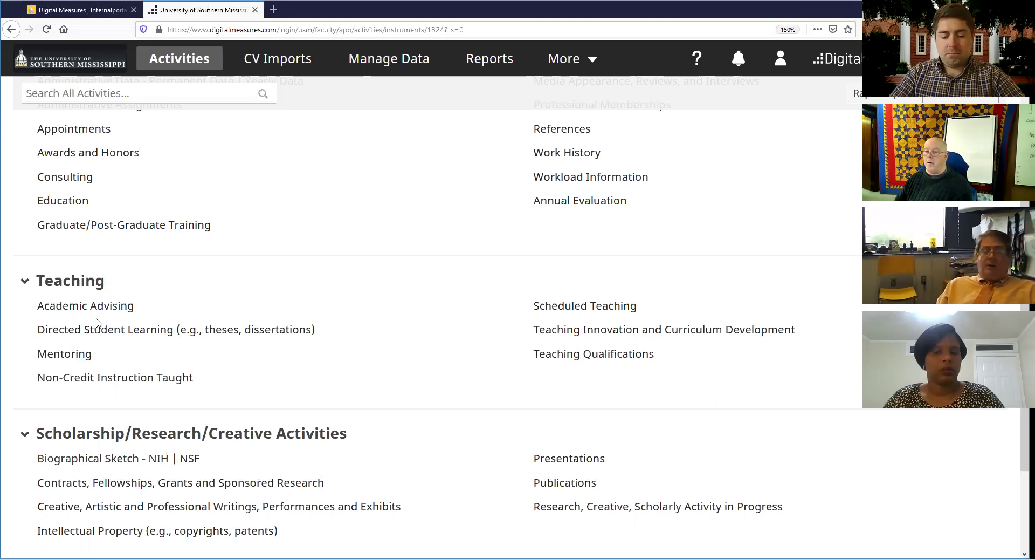
{"action": "scroll", "coordinate": [99, 321], "scroll_direction": "down", "scroll_amount": 2}
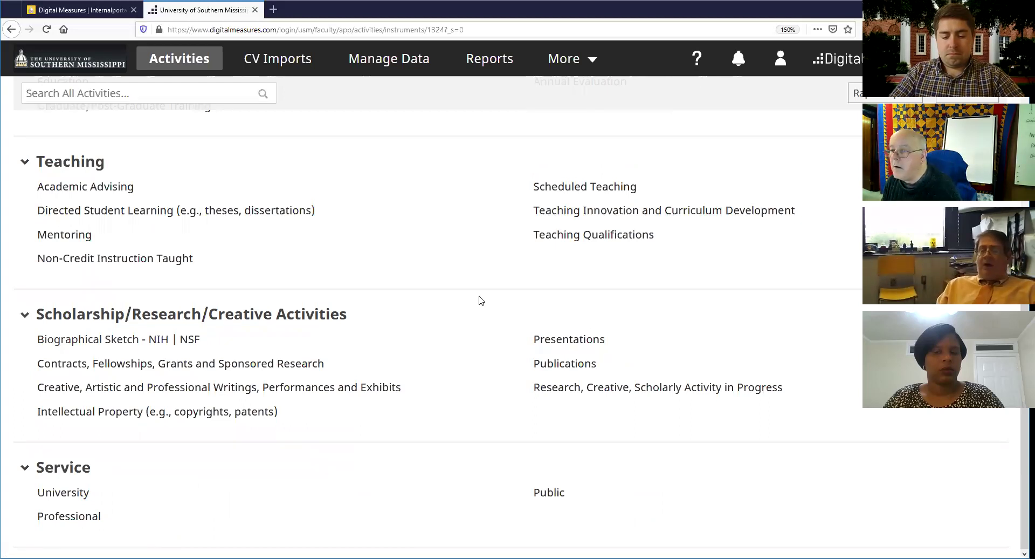
{"action": "left_click", "coordinate": [572, 213]}
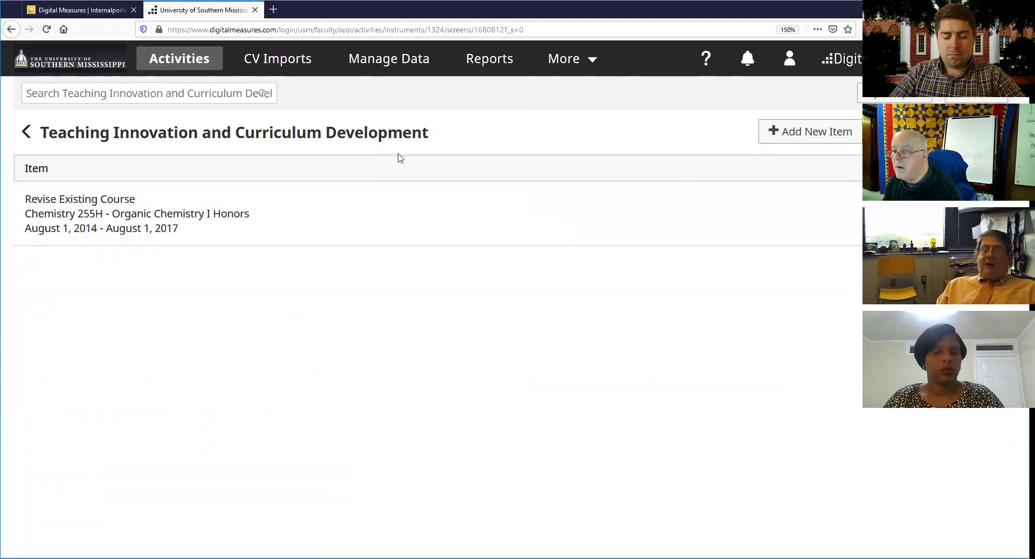
{"action": "left_click", "coordinate": [188, 207]}
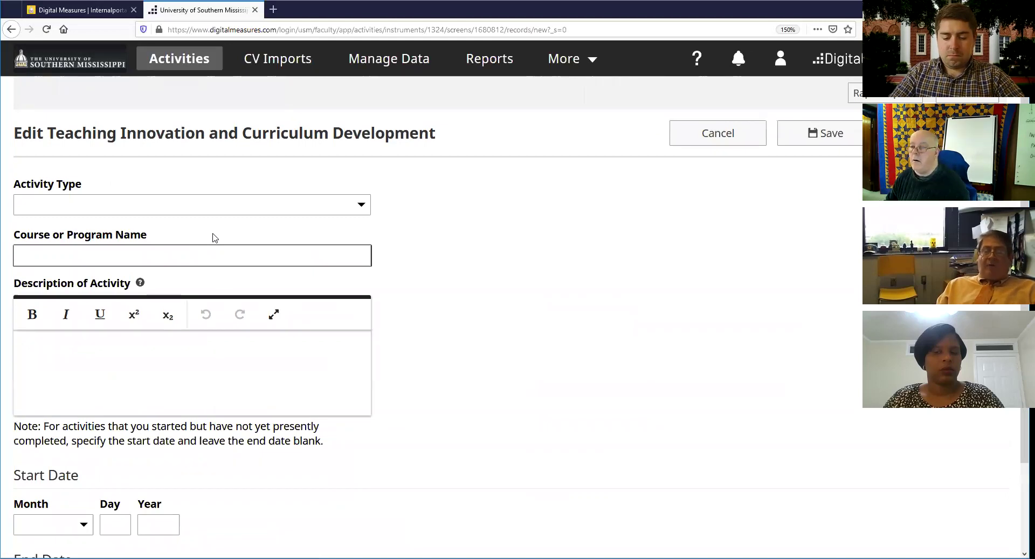
{"action": "scroll", "coordinate": [215, 237], "scroll_direction": "down", "scroll_amount": 3}
{"action": "scroll", "coordinate": [251, 253], "scroll_direction": "up", "scroll_amount": 3}
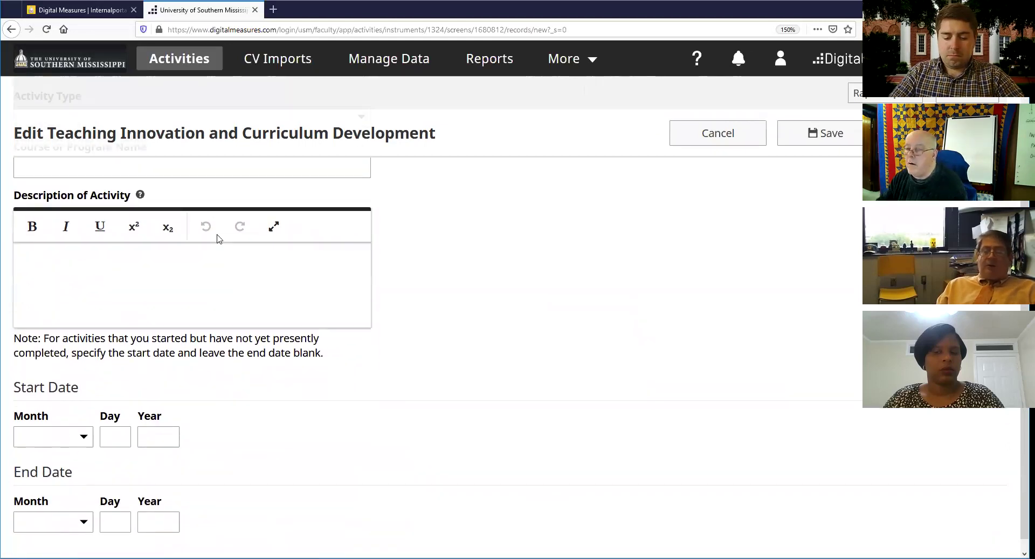
Choose Curricular Development as the activity type and look over the name, description and date fields.
{"action": "left_click", "coordinate": [365, 197]}
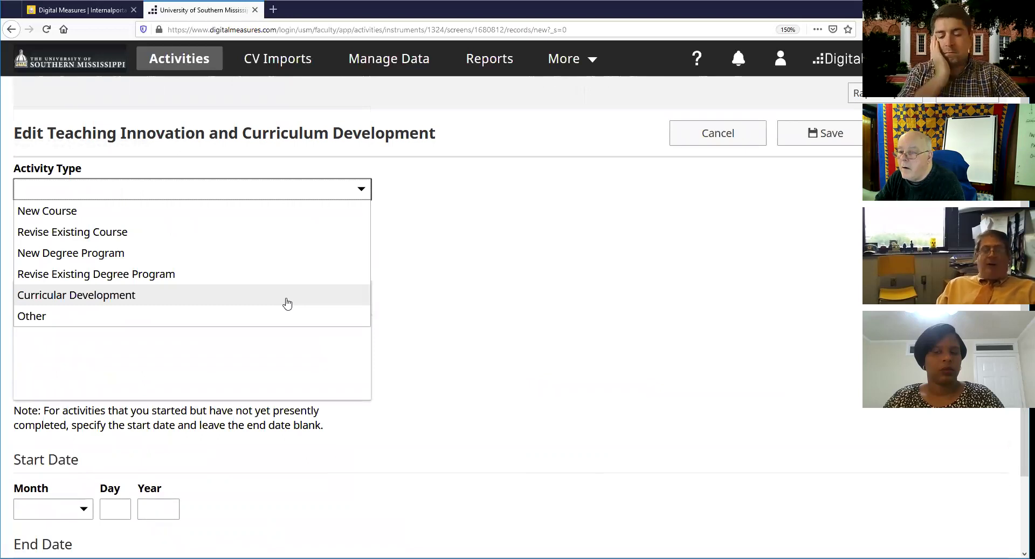
{"action": "left_click", "coordinate": [126, 305]}
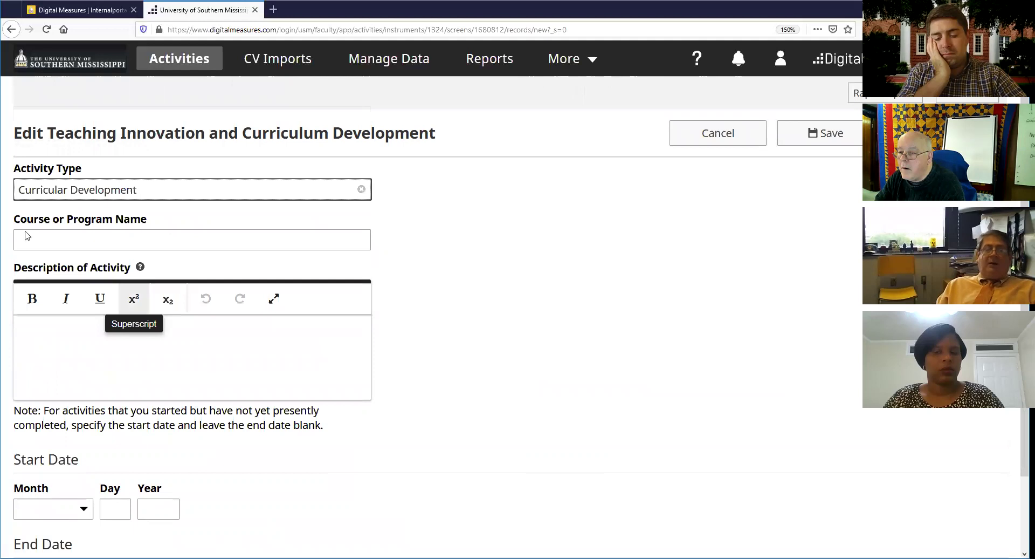
{"action": "left_click", "coordinate": [24, 238]}
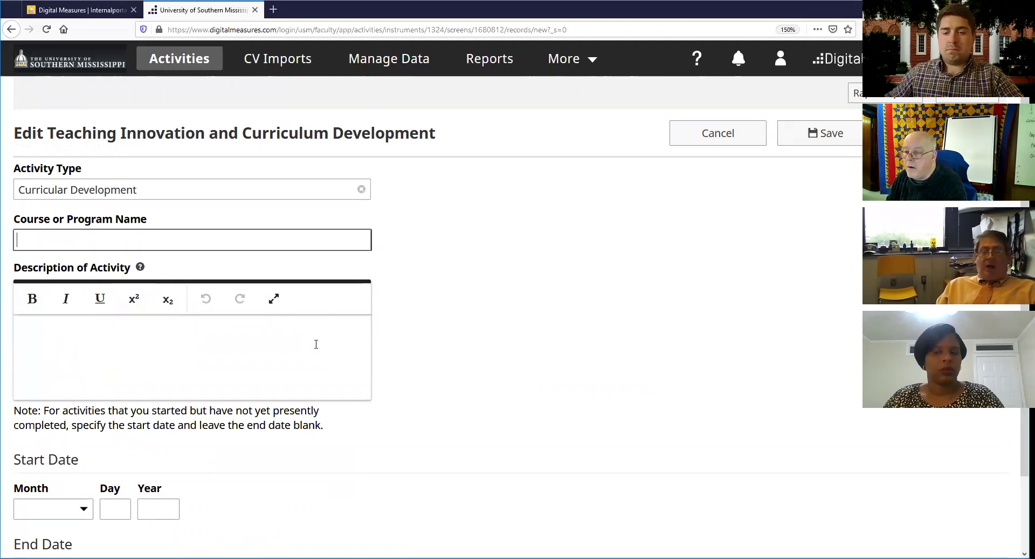
{"action": "scroll", "coordinate": [197, 383], "scroll_direction": "down", "scroll_amount": 2}
{"action": "scroll", "coordinate": [197, 383], "scroll_direction": "up", "scroll_amount": 2}
Cancel the new Teaching Innovation and Curriculum Development entry and discard its unsaved changes.
{"action": "left_click", "coordinate": [720, 139]}
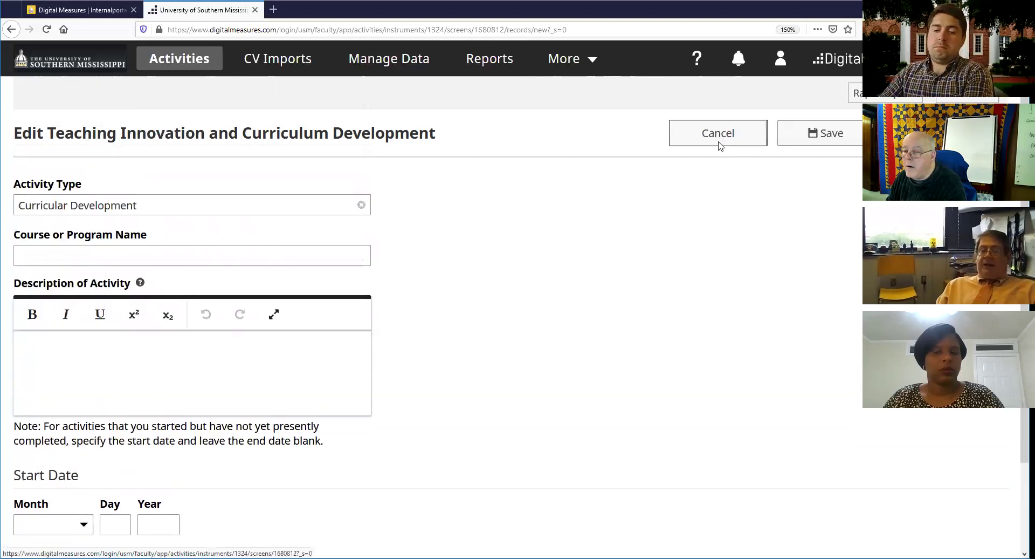
{"action": "left_click", "coordinate": [548, 248]}
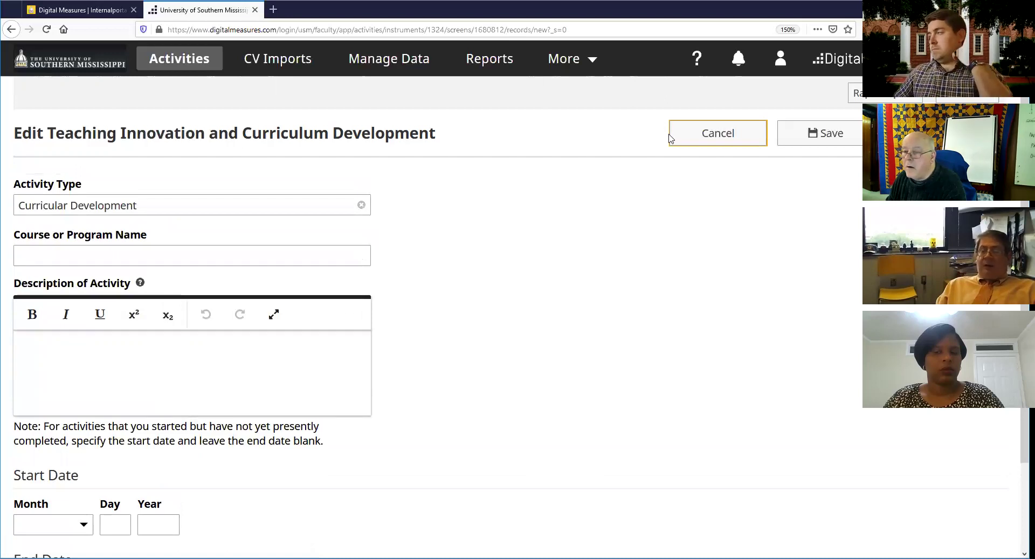
{"action": "left_click", "coordinate": [718, 140]}
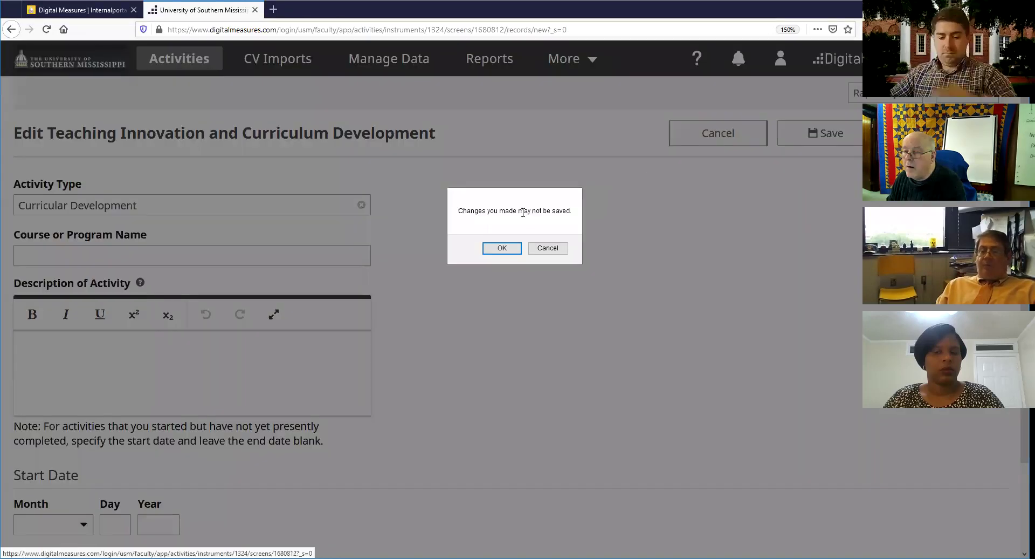
{"action": "left_click", "coordinate": [501, 248]}
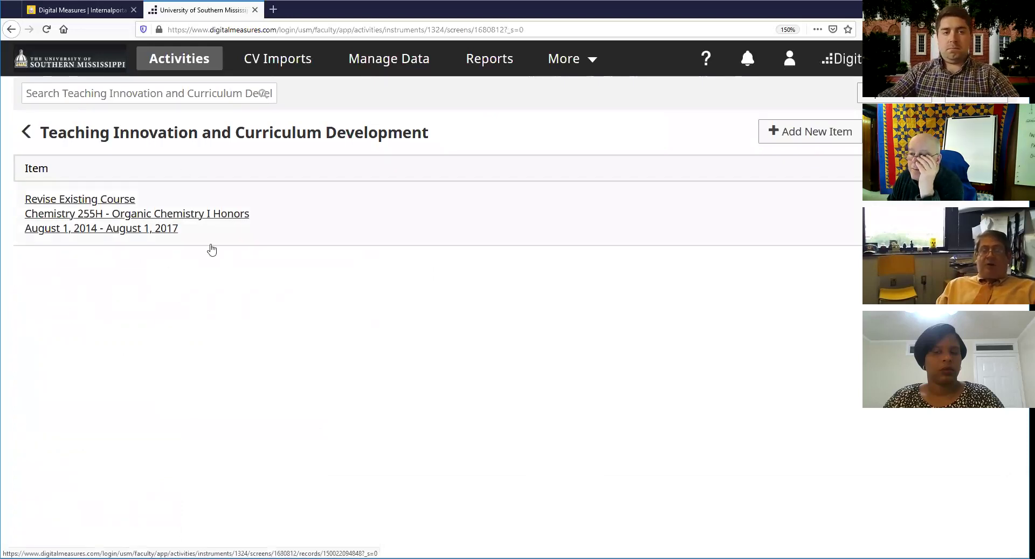
Return to the activities overview and collapse the Teaching section.
{"action": "left_click", "coordinate": [26, 134]}
{"action": "scroll", "coordinate": [317, 284], "scroll_direction": "down", "scroll_amount": 5}
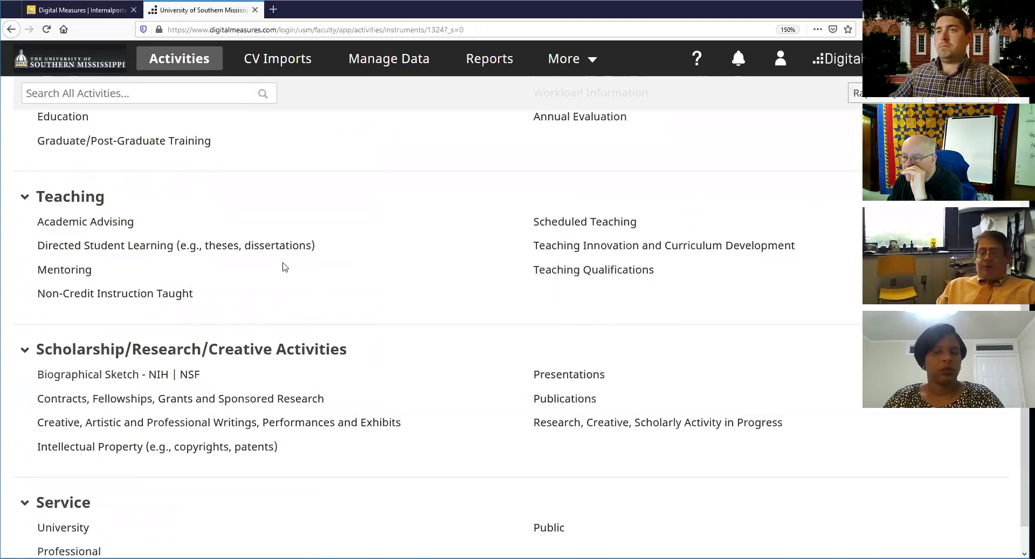
{"action": "left_click", "coordinate": [25, 198]}
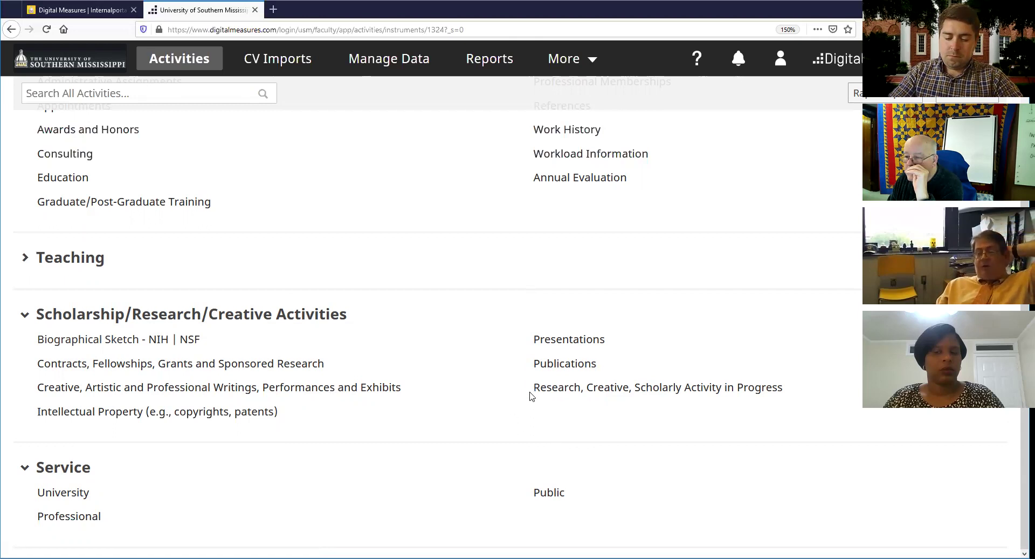
Examine the fields of a blank new entry under Publications and cancel it.
{"action": "left_click", "coordinate": [580, 372]}
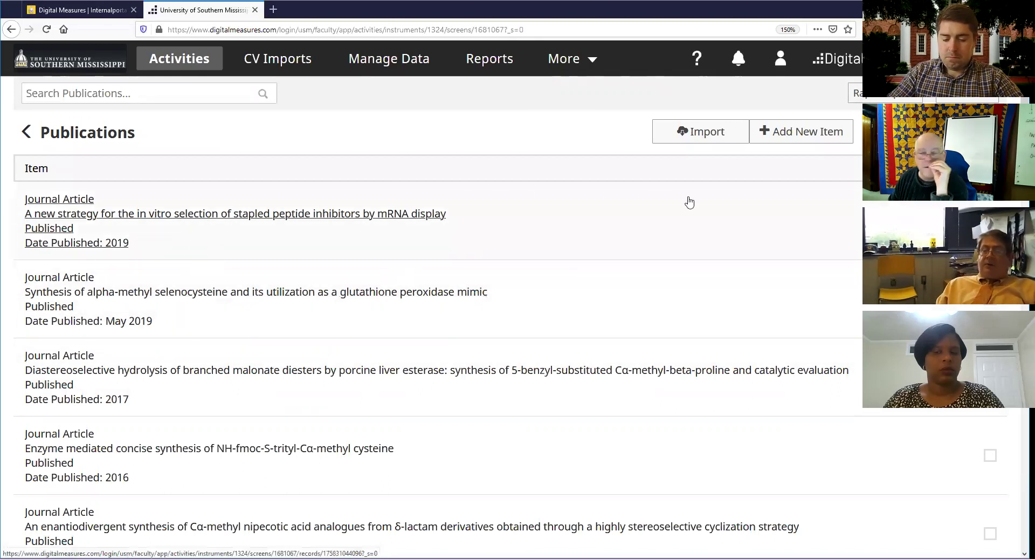
{"action": "left_click", "coordinate": [803, 132]}
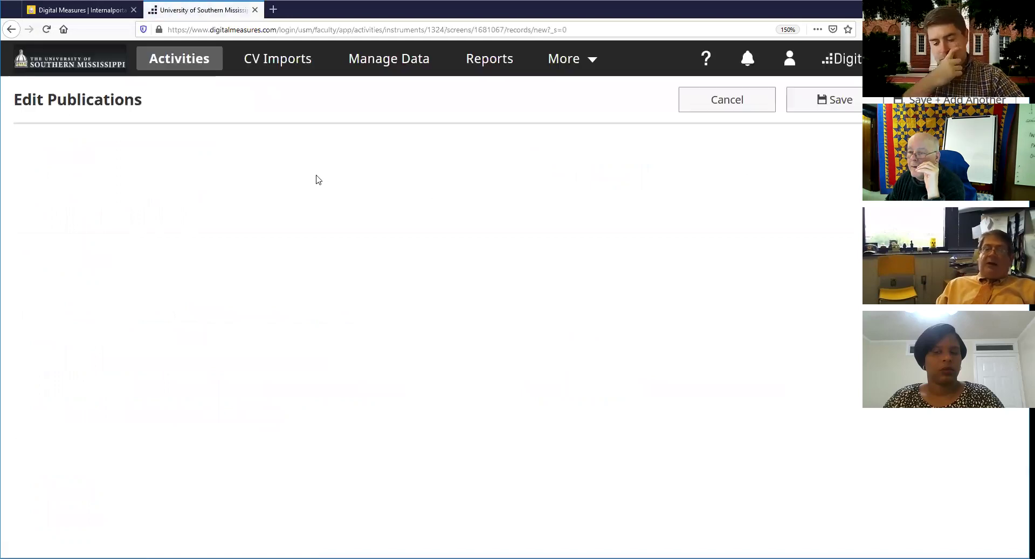
{"action": "scroll", "coordinate": [263, 371], "scroll_direction": "down", "scroll_amount": 1}
{"action": "scroll", "coordinate": [264, 371], "scroll_direction": "down", "scroll_amount": 15}
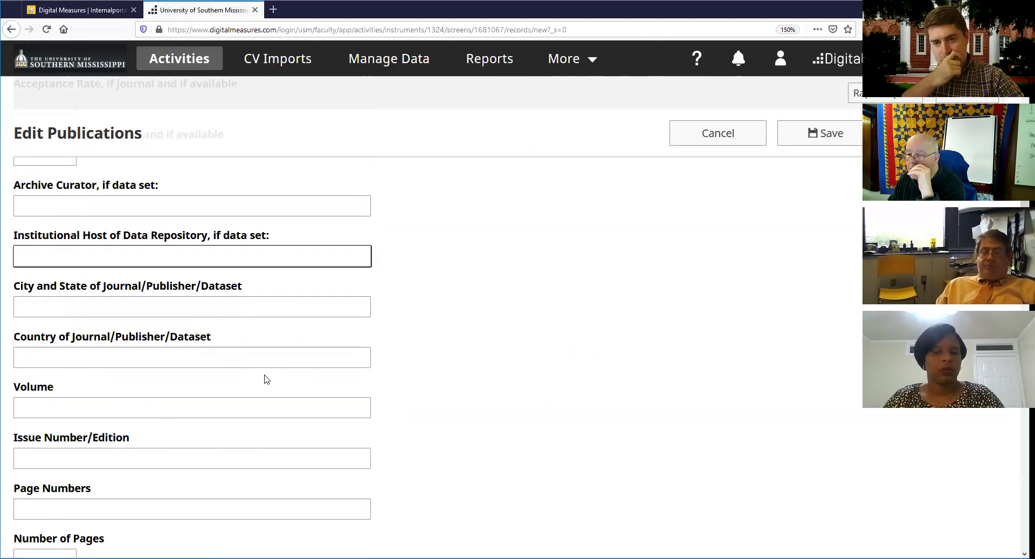
{"action": "scroll", "coordinate": [266, 380], "scroll_direction": "up", "scroll_amount": 15}
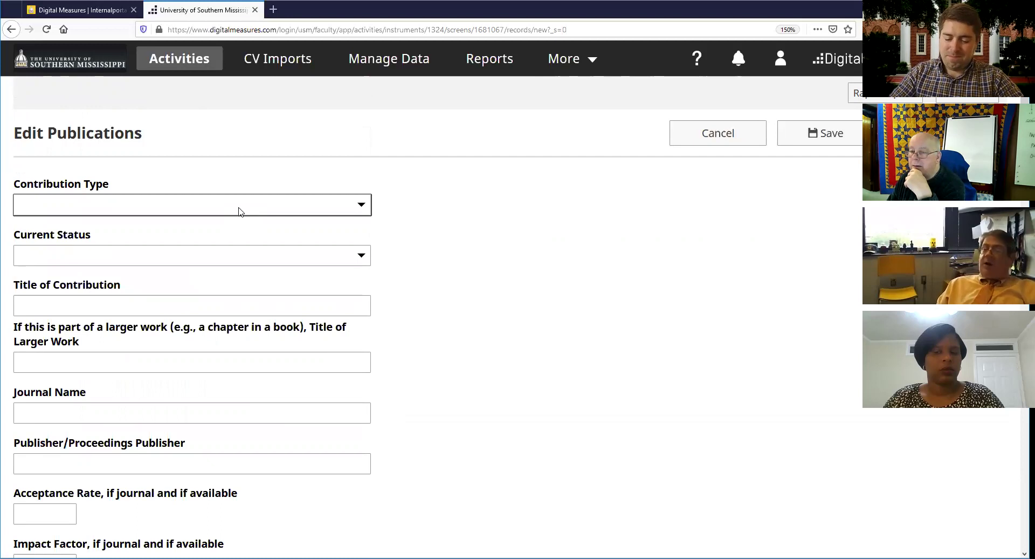
{"action": "left_click", "coordinate": [698, 136]}
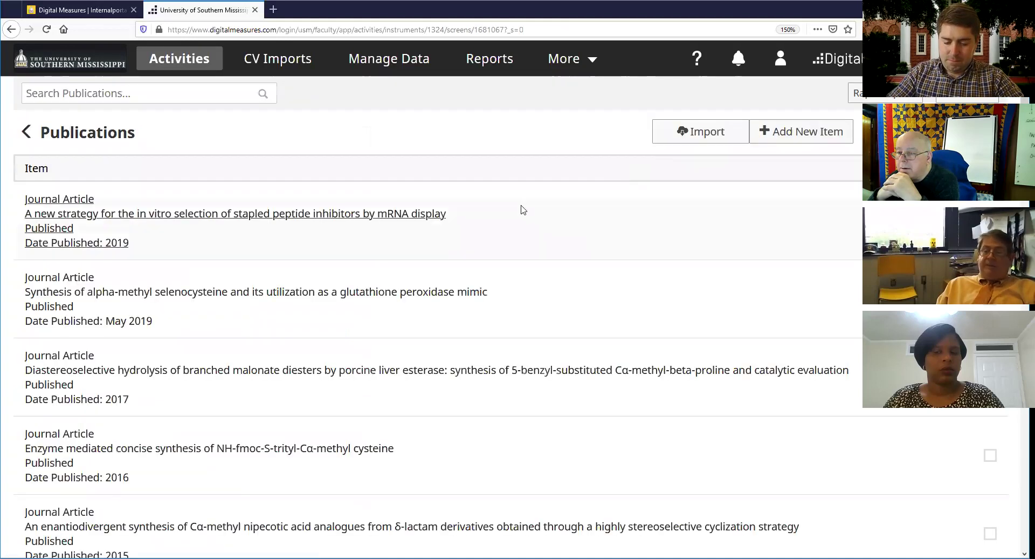
Open the publication import page and add a ResearcherID search criterion to the Web of Science search.
{"action": "left_click", "coordinate": [703, 135]}
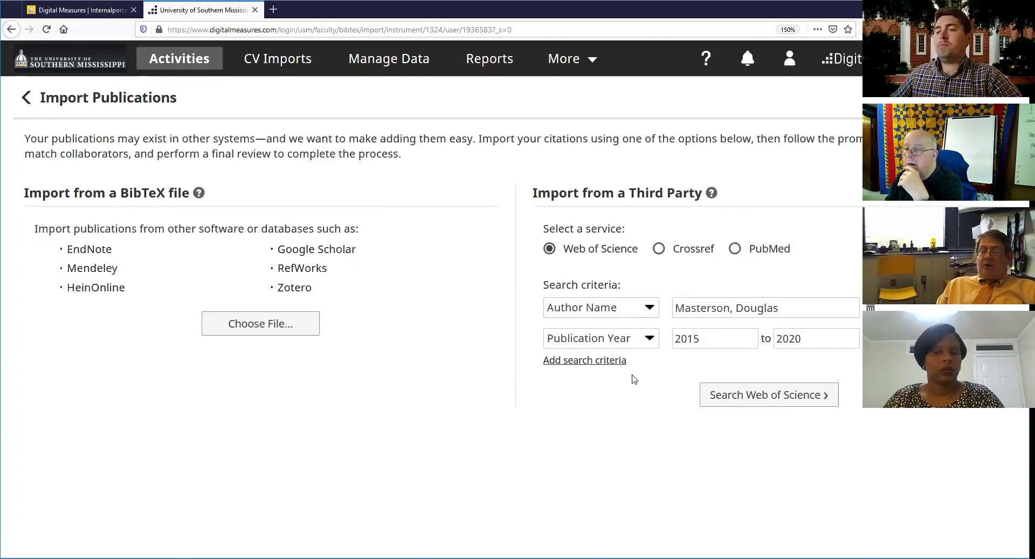
{"action": "left_click", "coordinate": [606, 362]}
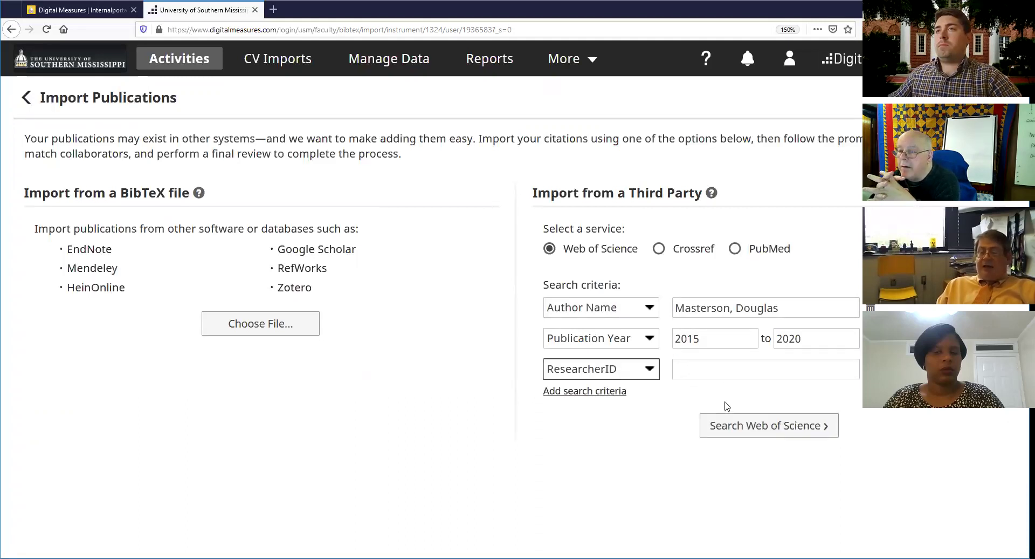
{"action": "left_click", "coordinate": [755, 430]}
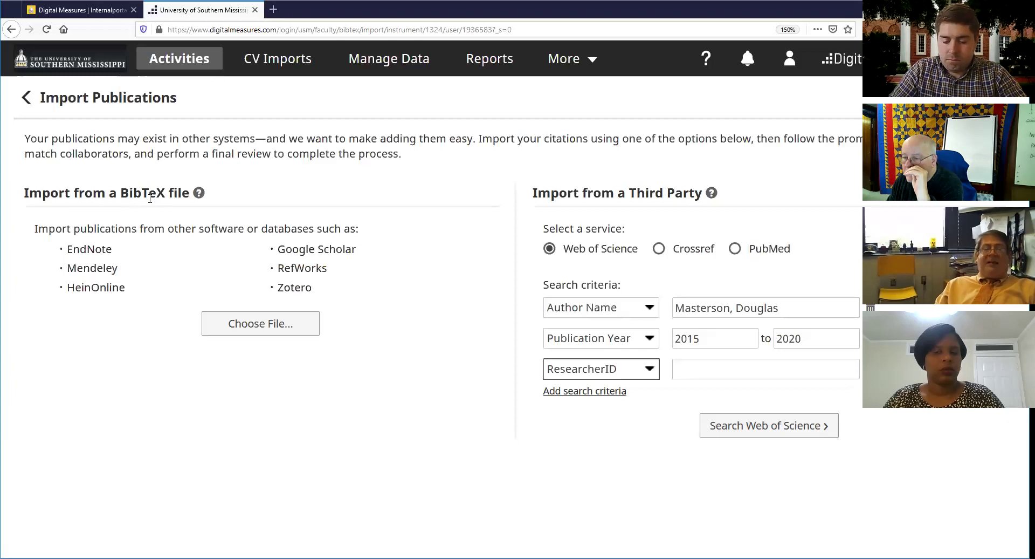
Read through the help page on BibTeX imports, including the EndNote export instructions, and close it.
{"action": "left_click", "coordinate": [199, 193]}
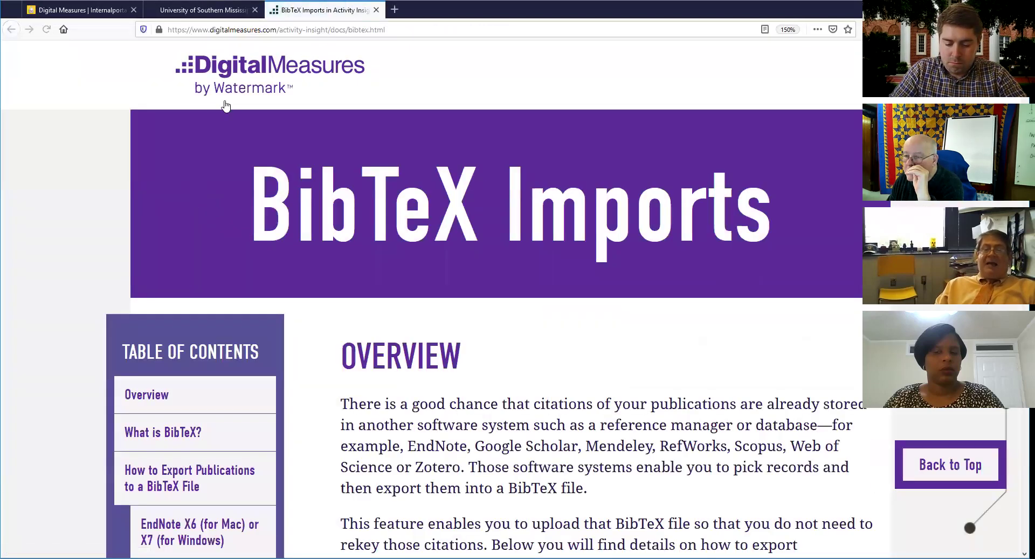
{"action": "scroll", "coordinate": [479, 191], "scroll_direction": "down", "scroll_amount": 8}
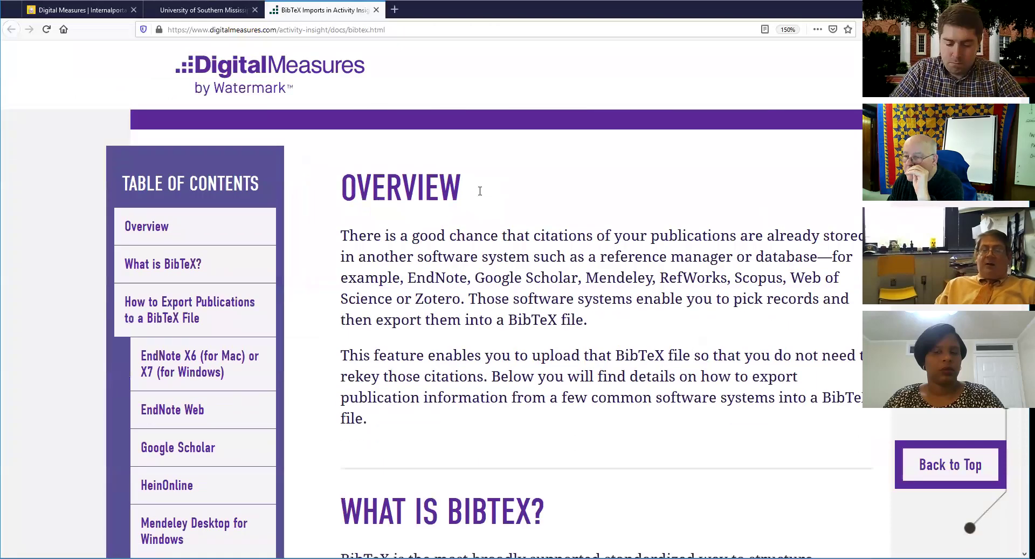
{"action": "scroll", "coordinate": [485, 207], "scroll_direction": "down", "scroll_amount": 12}
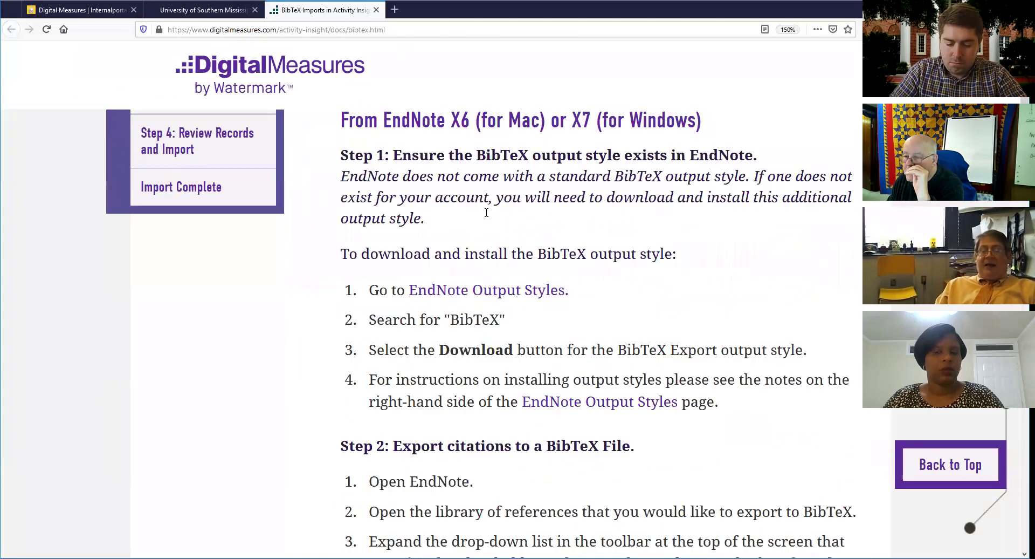
{"action": "scroll", "coordinate": [485, 219], "scroll_direction": "up", "scroll_amount": 20}
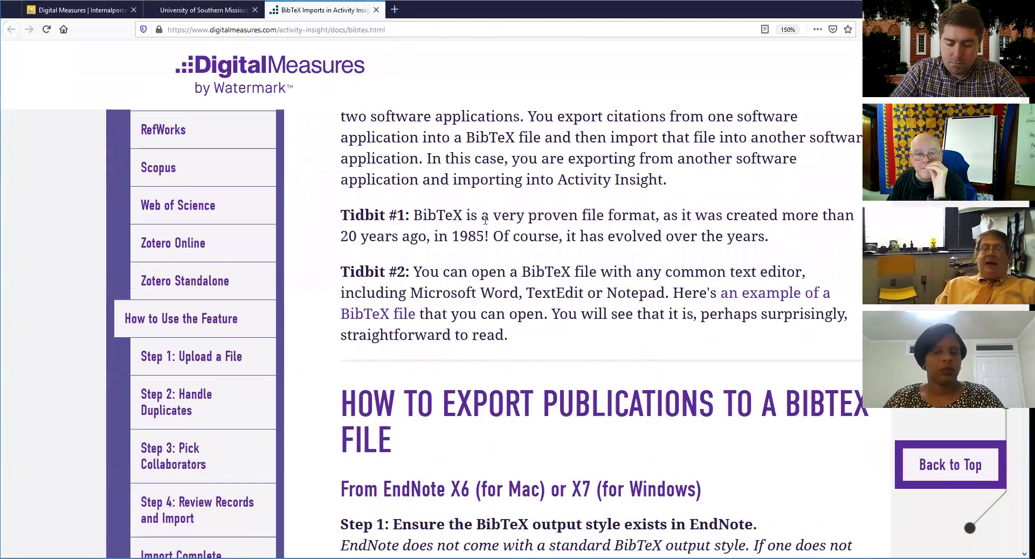
{"action": "left_click", "coordinate": [376, 11]}
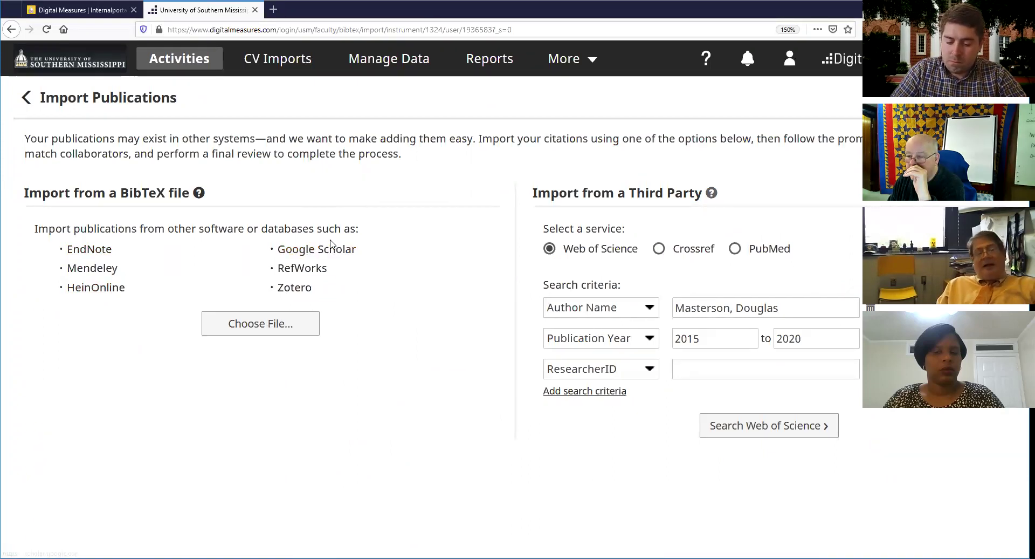
Cancel the publication import and go back to the Publications list.
{"action": "left_click", "coordinate": [25, 100]}
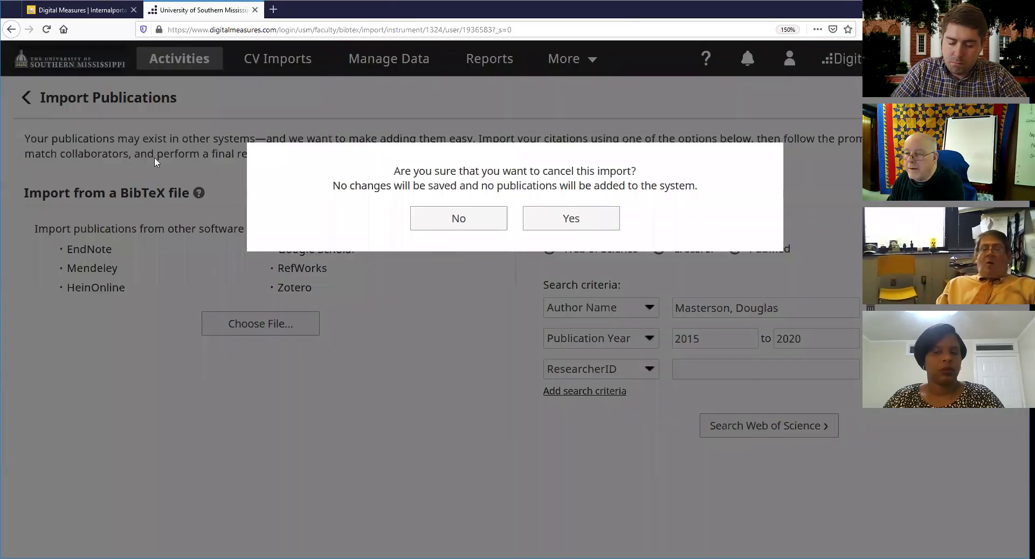
{"action": "left_click", "coordinate": [479, 227]}
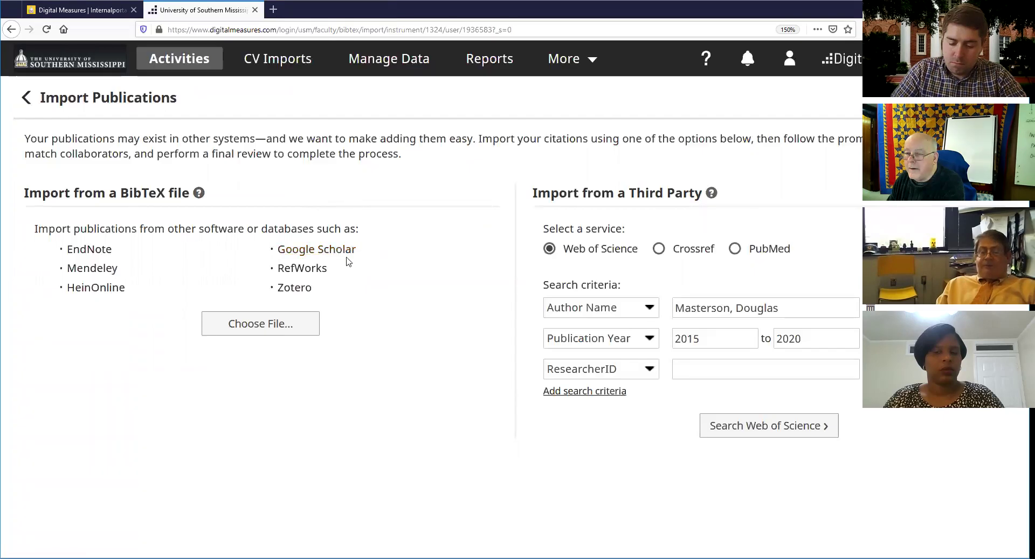
{"action": "left_click", "coordinate": [31, 100]}
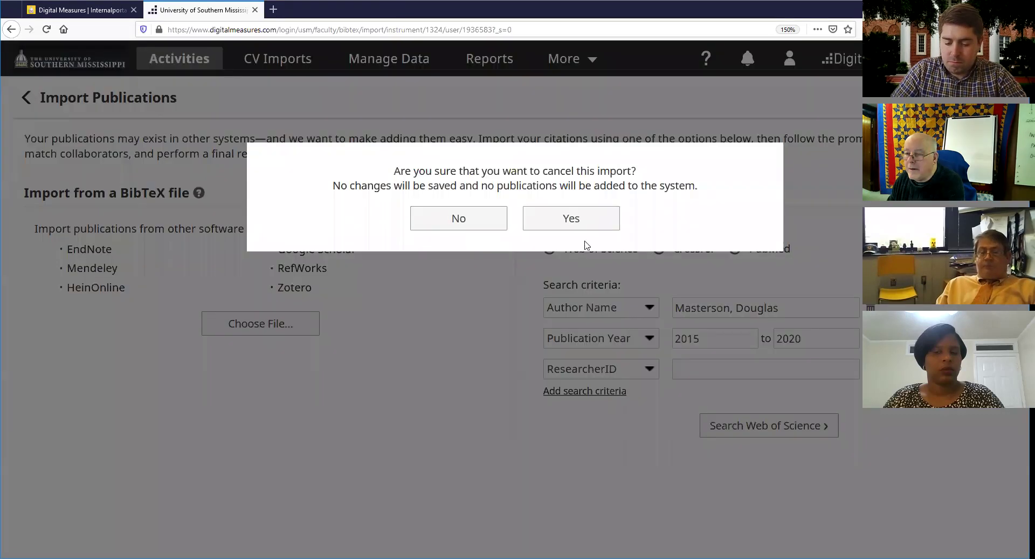
{"action": "left_click", "coordinate": [582, 230]}
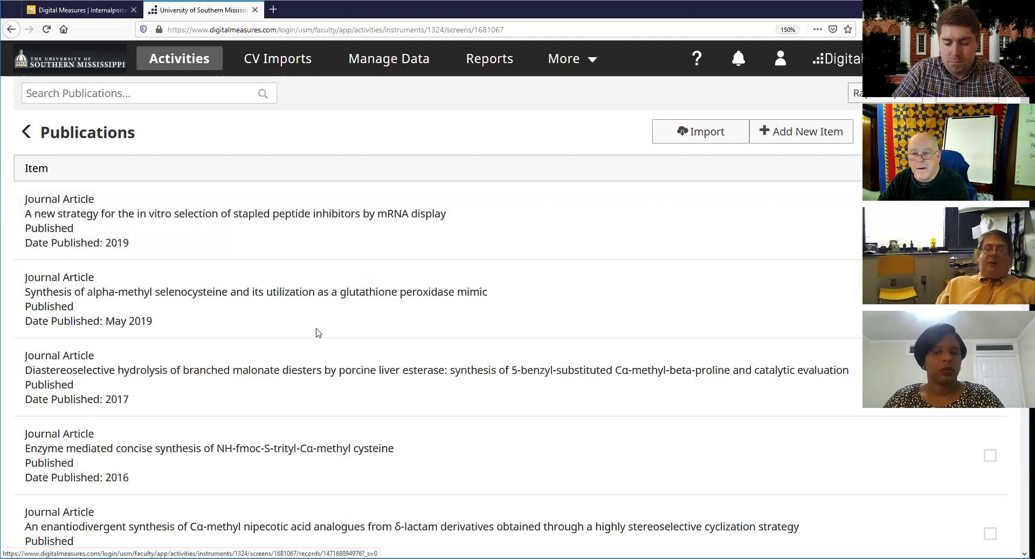
Open the 2019 journal article on stapled peptide inhibitors and examine its title, journal, publisher and impact factor fields.
{"action": "left_click", "coordinate": [83, 217]}
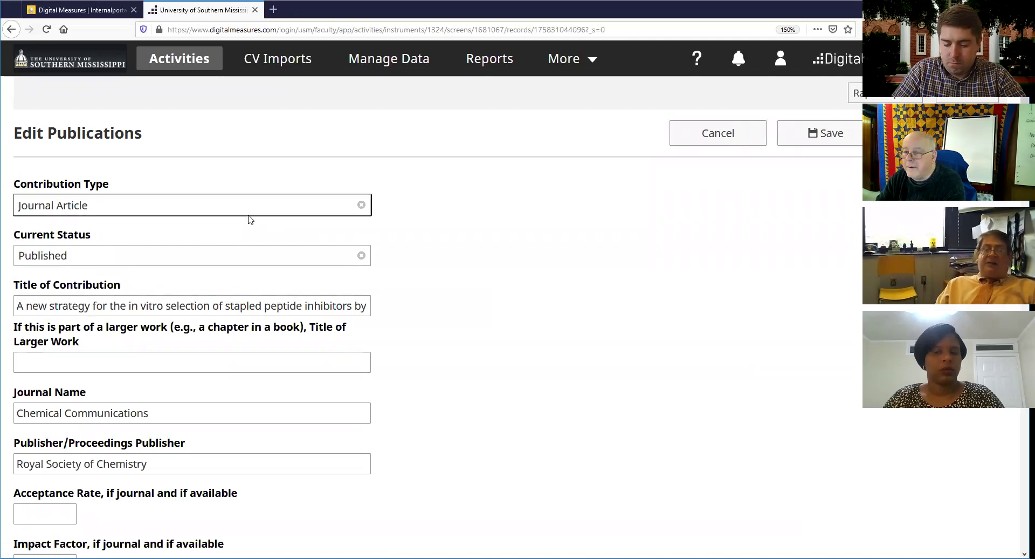
{"action": "scroll", "coordinate": [248, 210], "scroll_direction": "down", "scroll_amount": 3}
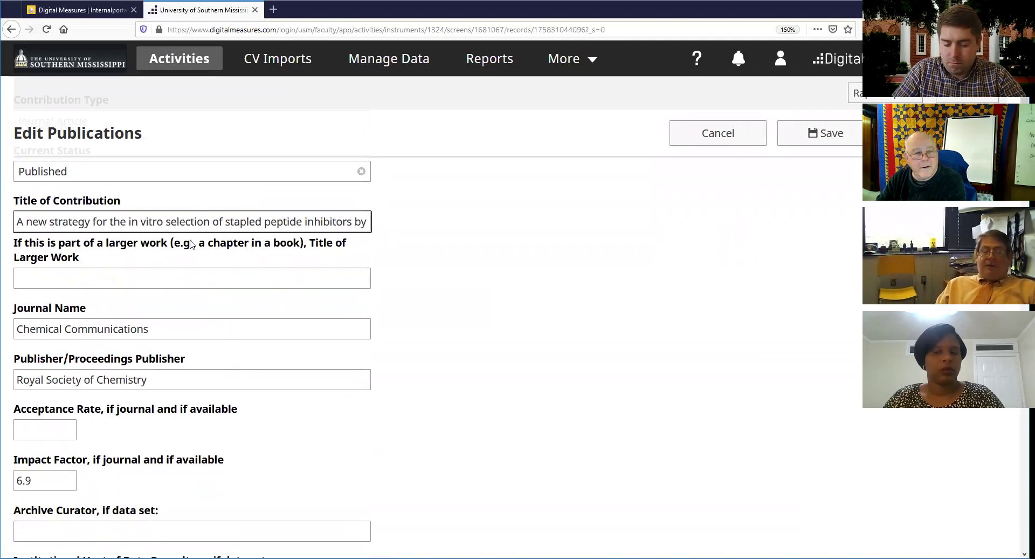
{"action": "scroll", "coordinate": [178, 291], "scroll_direction": "down", "scroll_amount": 3}
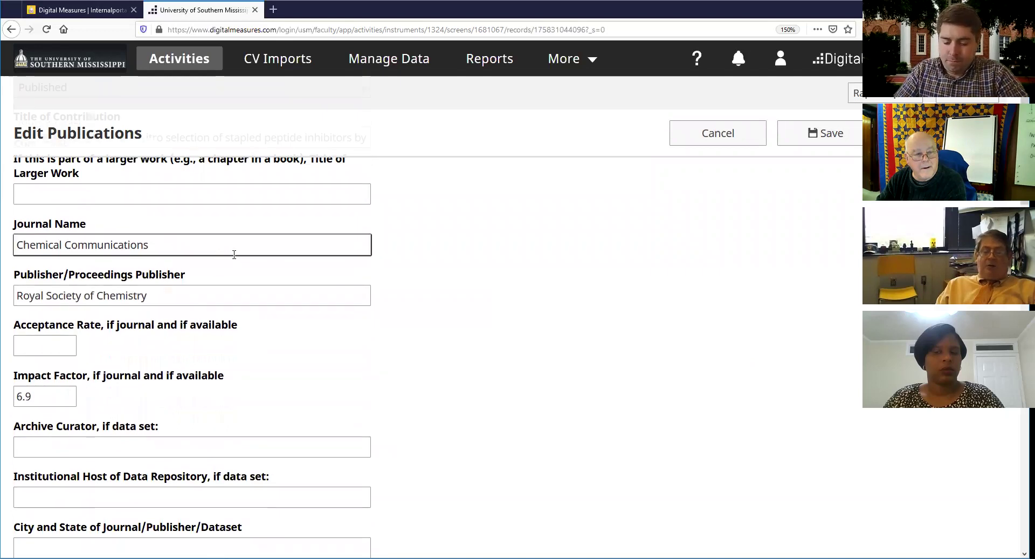
{"action": "scroll", "coordinate": [209, 270], "scroll_direction": "down", "scroll_amount": 3}
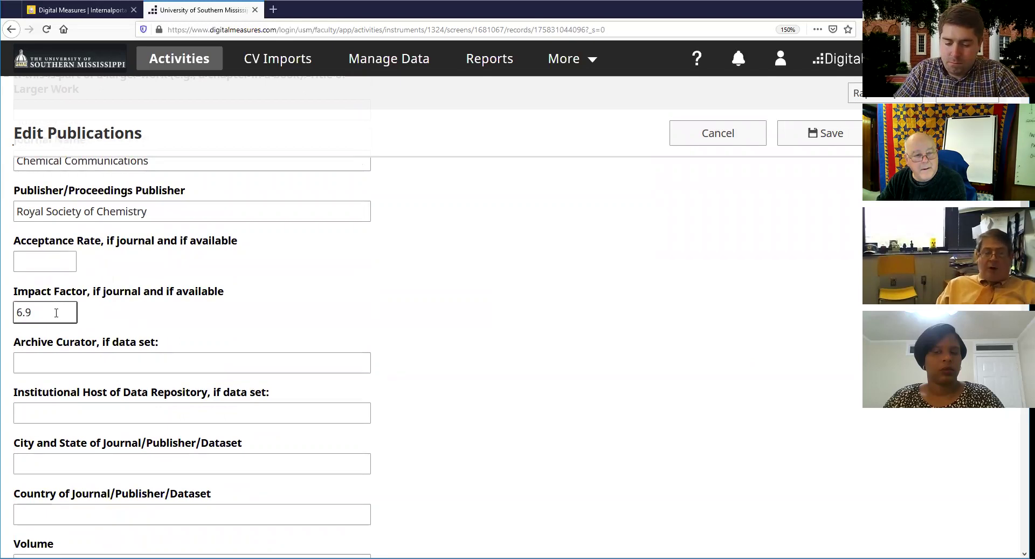
{"action": "left_click", "coordinate": [59, 330]}
{"action": "left_click", "coordinate": [35, 345]}
{"action": "left_click", "coordinate": [41, 311]}
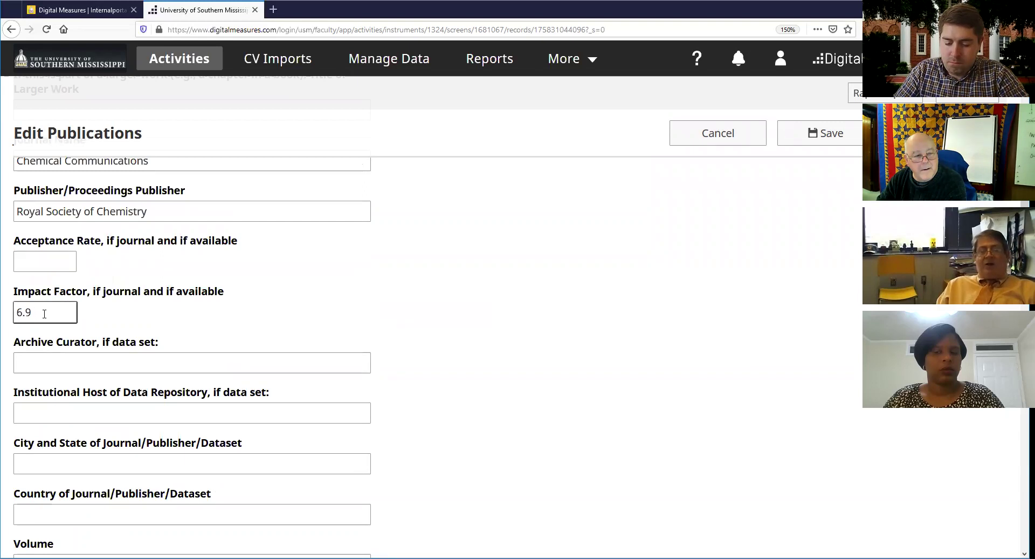
{"action": "left_click", "coordinate": [85, 339]}
{"action": "left_click", "coordinate": [134, 320]}
{"action": "left_click", "coordinate": [144, 339]}
{"action": "left_click", "coordinate": [109, 290]}
Go through the article's volume, issue and page fields and examine the available peer-review options without changing the selection.
{"action": "key", "text": "Tab"}
{"action": "key", "text": "Tab"}
{"action": "key", "text": "Tab"}
{"action": "key", "text": "Tab"}
{"action": "key", "text": "Tab"}
{"action": "key", "text": "Tab"}
{"action": "key", "text": "Tab"}
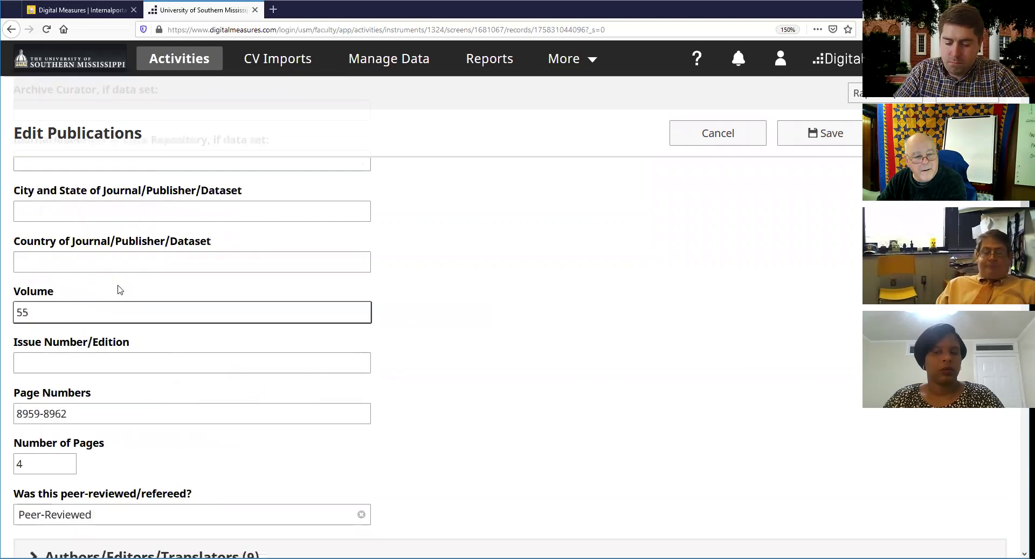
{"action": "key", "text": "Tab"}
{"action": "key", "text": "Tab"}
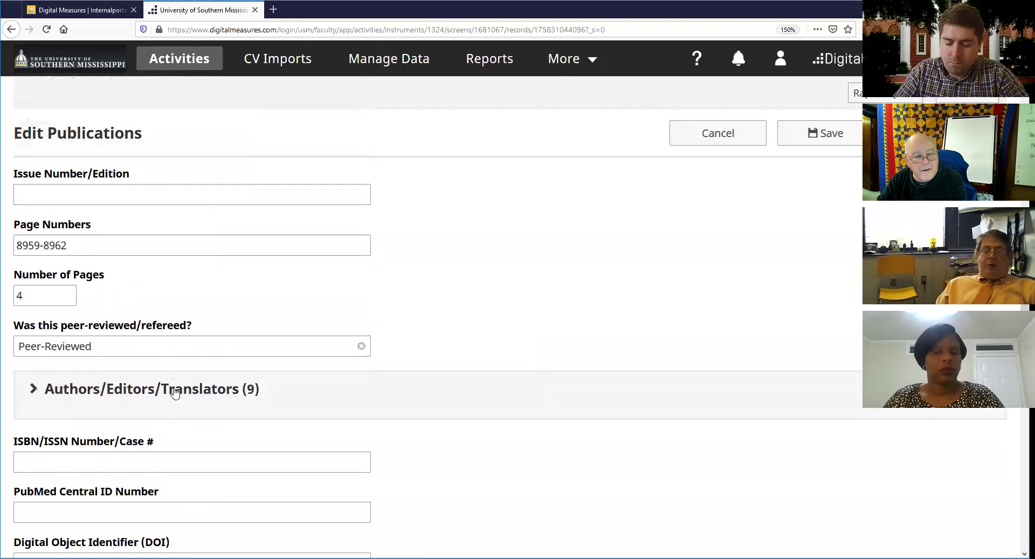
{"action": "left_click", "coordinate": [204, 346]}
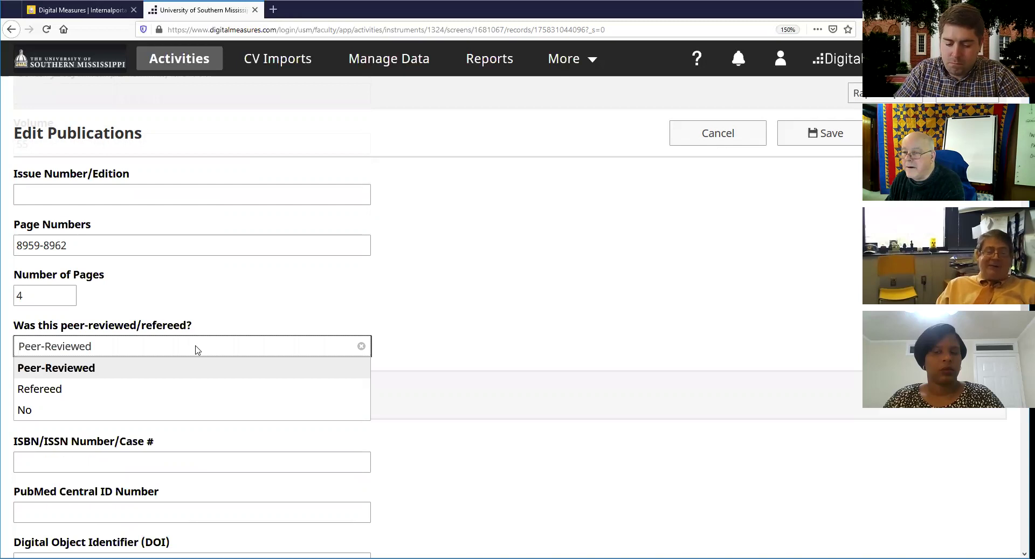
{"action": "left_click", "coordinate": [284, 314]}
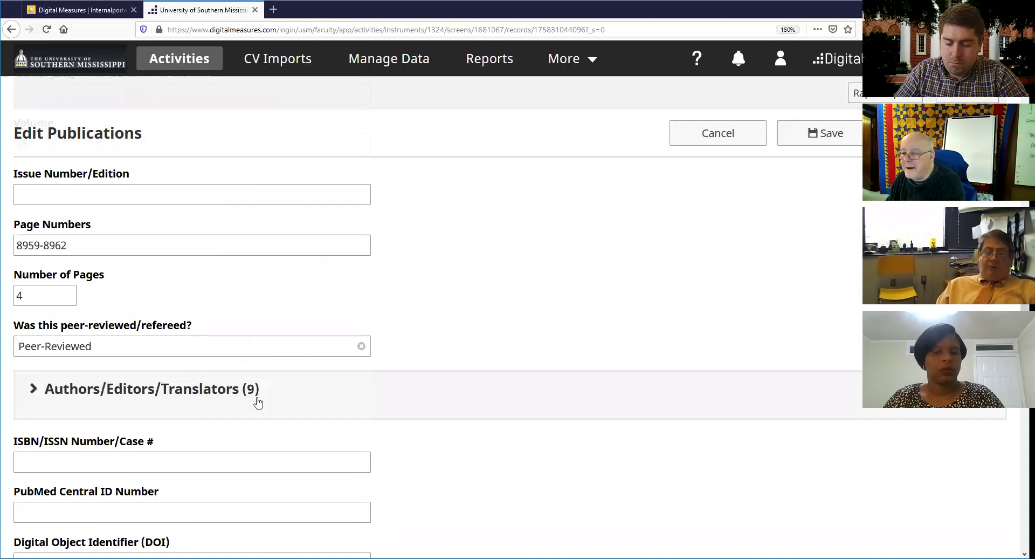
Expand the Authors/Editors/Translators section and examine the name, institution, role and student-level fields of the first contributor.
{"action": "left_click", "coordinate": [34, 396]}
{"action": "scroll", "coordinate": [78, 345], "scroll_direction": "down", "scroll_amount": 4}
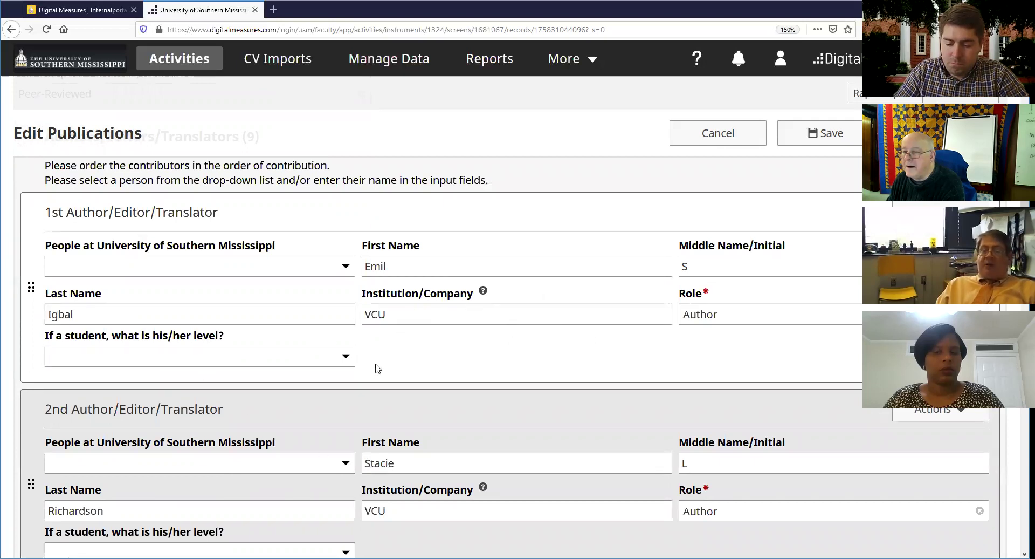
{"action": "scroll", "coordinate": [378, 369], "scroll_direction": "down", "scroll_amount": 2}
{"action": "scroll", "coordinate": [405, 393], "scroll_direction": "up", "scroll_amount": 2}
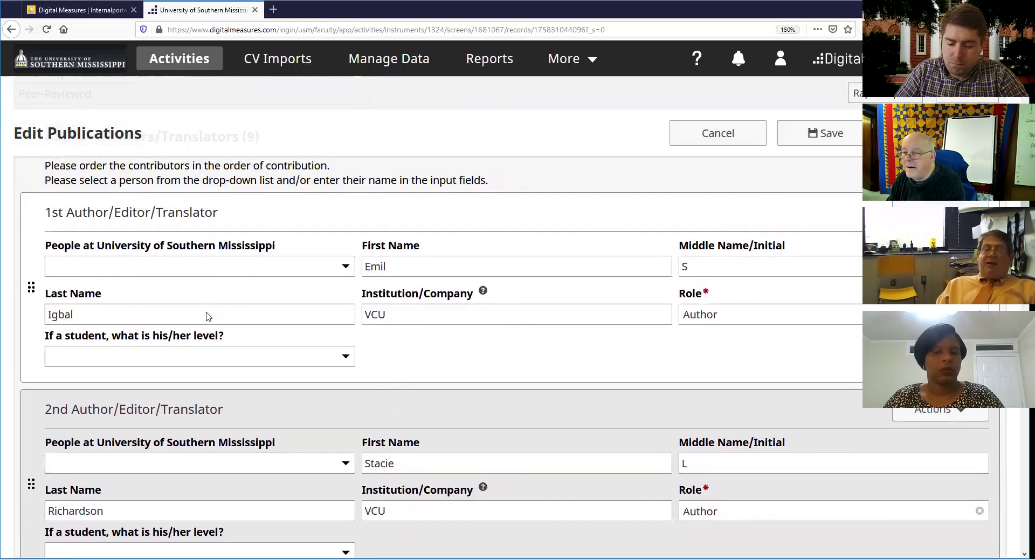
{"action": "left_click", "coordinate": [406, 315]}
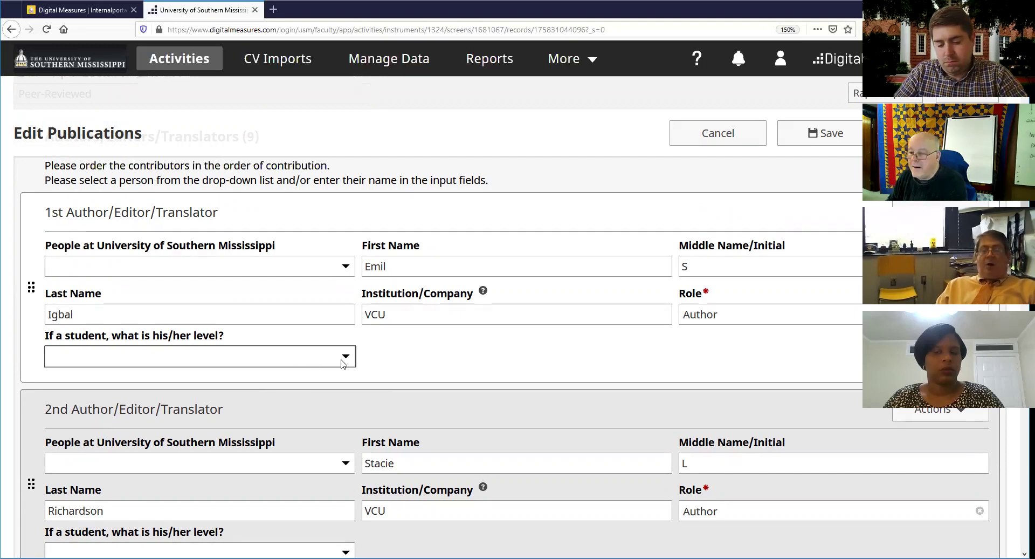
Go through the second to ninth contributor entries, comparing outside authors, the student author and the university faculty author.
{"action": "scroll", "coordinate": [341, 363], "scroll_direction": "down", "scroll_amount": 5}
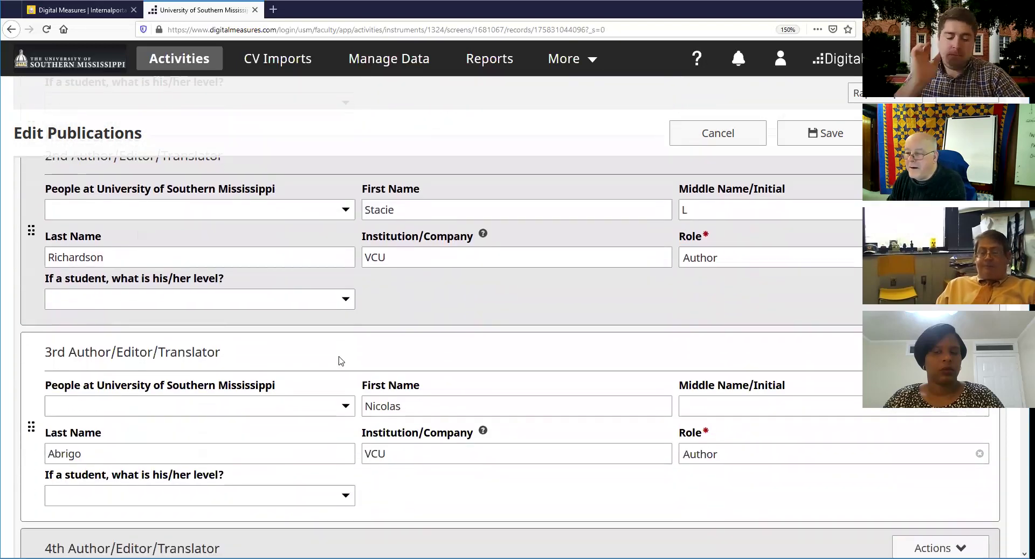
{"action": "scroll", "coordinate": [341, 361], "scroll_direction": "down", "scroll_amount": 8}
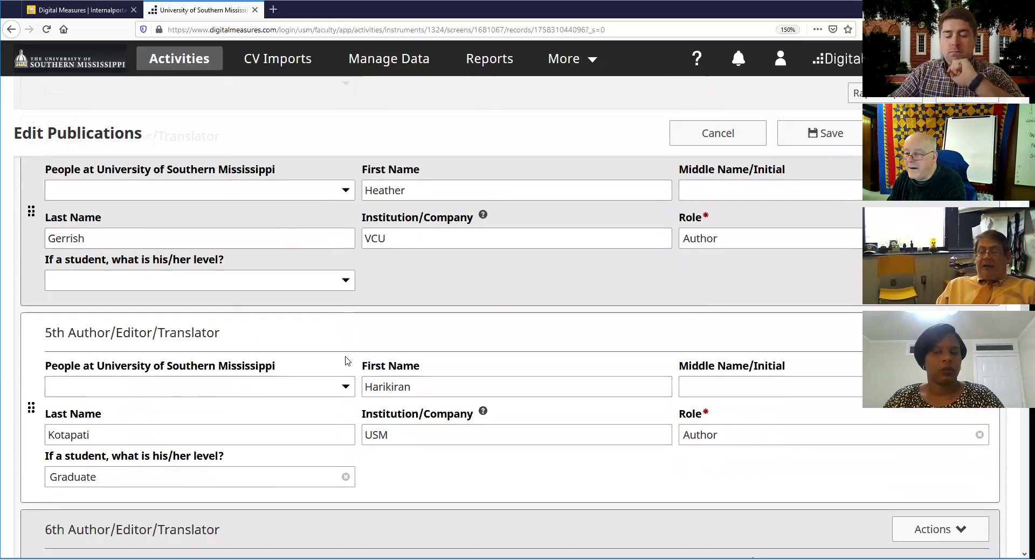
{"action": "scroll", "coordinate": [347, 361], "scroll_direction": "down", "scroll_amount": 7}
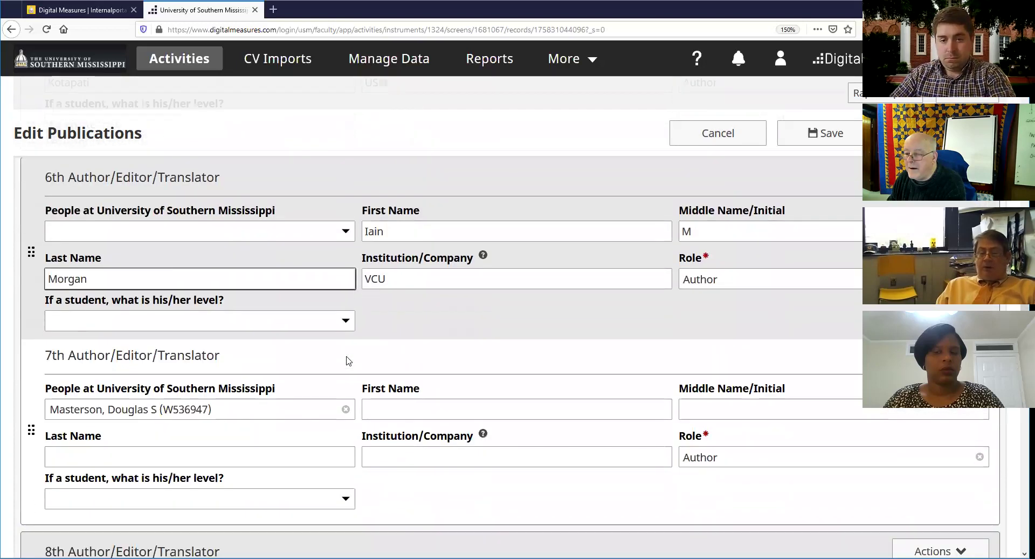
{"action": "scroll", "coordinate": [347, 360], "scroll_direction": "down", "scroll_amount": 7}
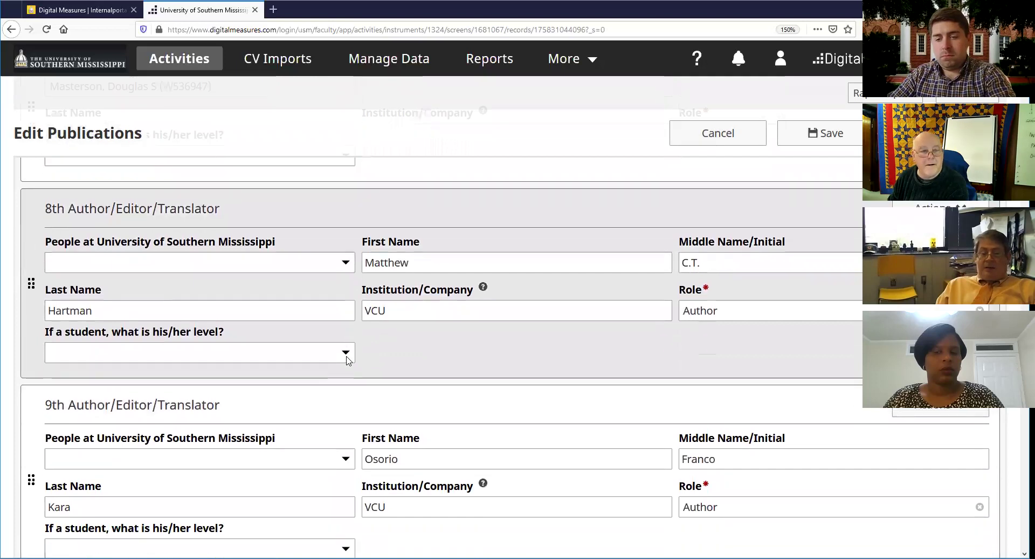
{"action": "scroll", "coordinate": [348, 360], "scroll_direction": "up", "scroll_amount": 6}
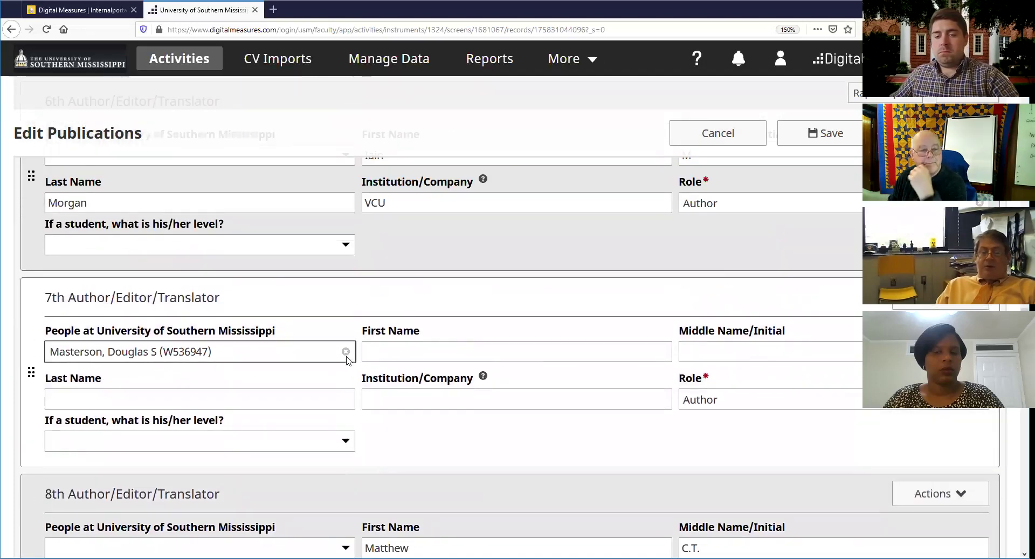
{"action": "scroll", "coordinate": [348, 361], "scroll_direction": "up", "scroll_amount": 5}
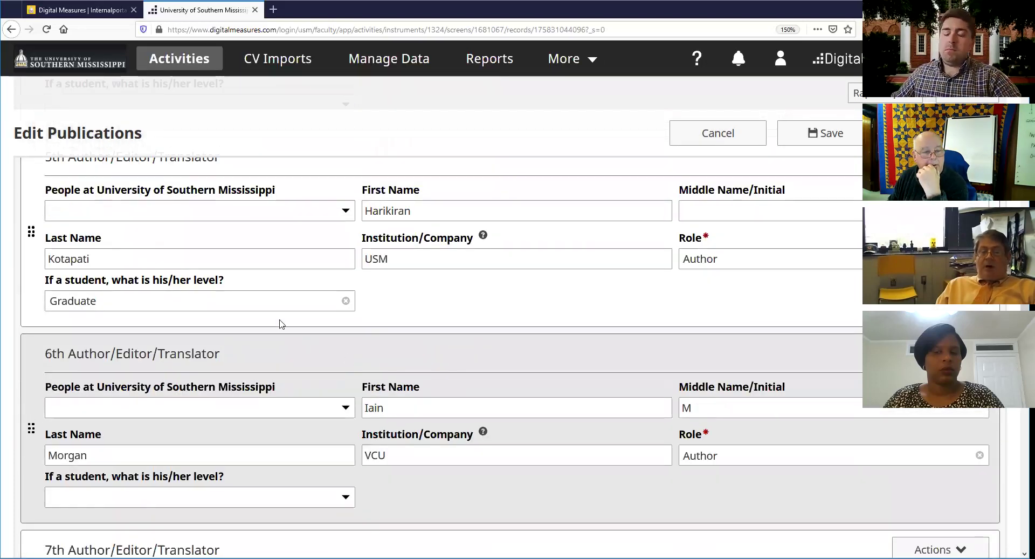
Examine the student-level options for the 5th contributor without changing the selection.
{"action": "scroll", "coordinate": [300, 261], "scroll_direction": "up", "scroll_amount": 2}
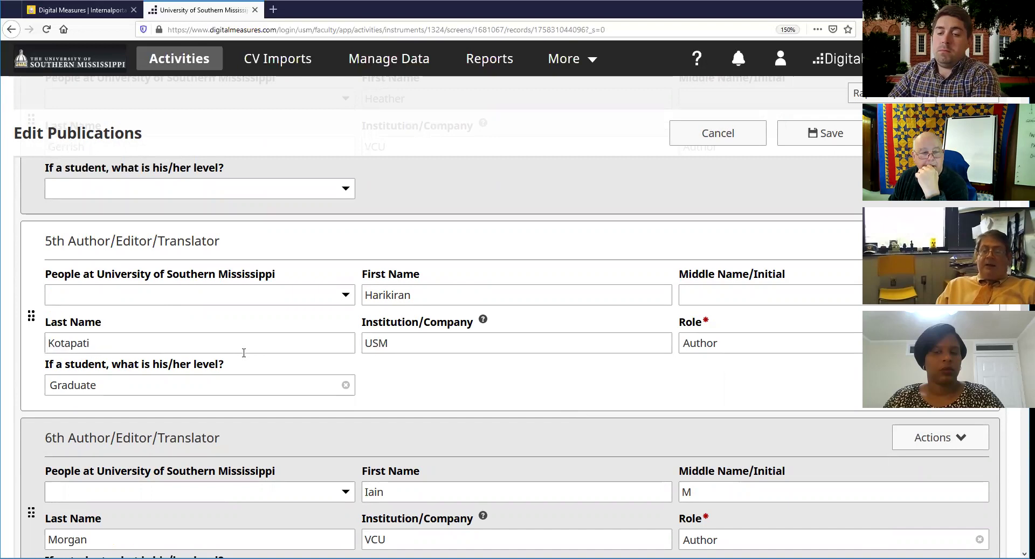
{"action": "left_click", "coordinate": [247, 387]}
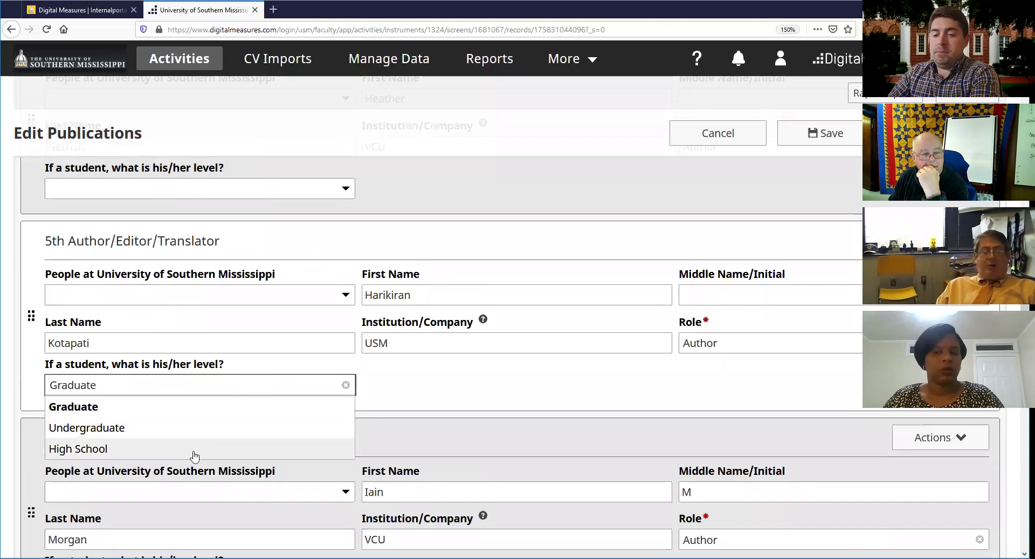
{"action": "left_click", "coordinate": [493, 398]}
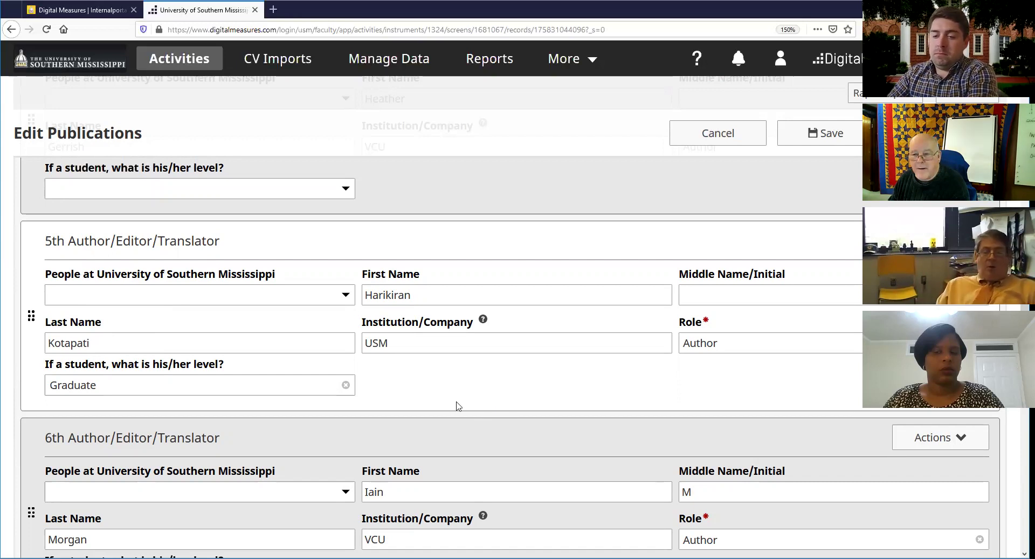
Go through the 6th to 9th contributor entries down to the end of the Authors/Editors/Translators section.
{"action": "scroll", "coordinate": [259, 242], "scroll_direction": "down", "scroll_amount": 1}
{"action": "scroll", "coordinate": [266, 246], "scroll_direction": "down", "scroll_amount": 2}
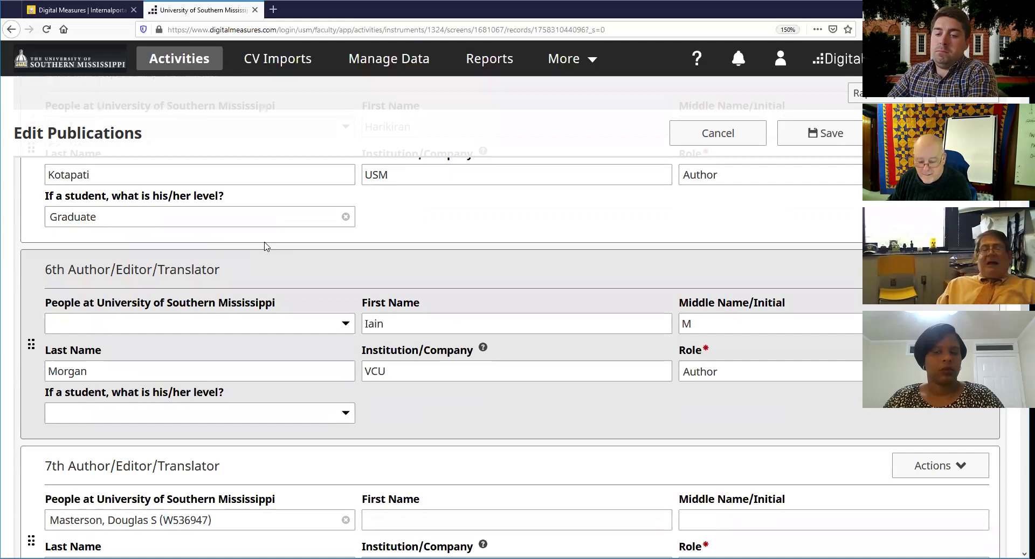
{"action": "scroll", "coordinate": [264, 246], "scroll_direction": "down", "scroll_amount": 1}
{"action": "scroll", "coordinate": [267, 247], "scroll_direction": "down", "scroll_amount": 10}
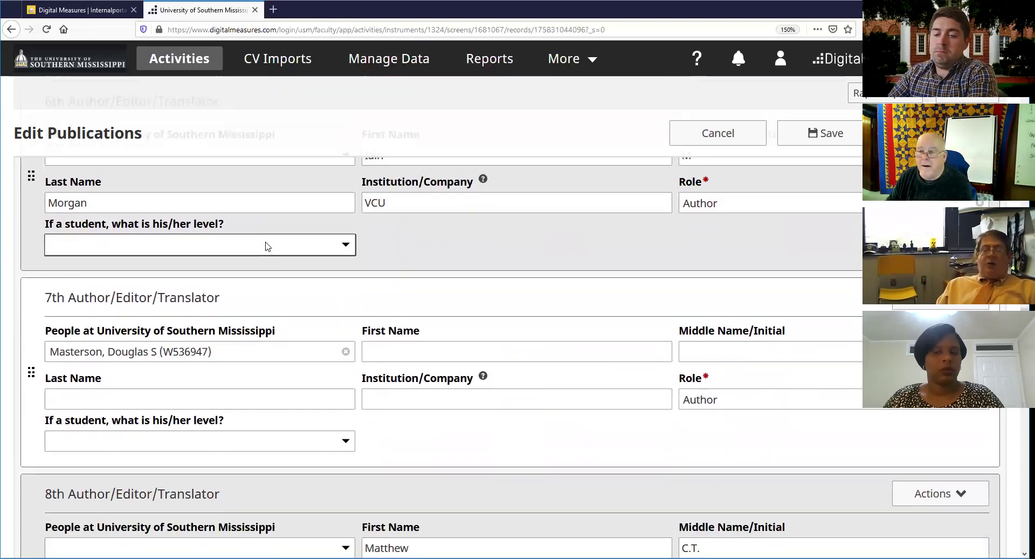
{"action": "scroll", "coordinate": [281, 250], "scroll_direction": "down", "scroll_amount": 3}
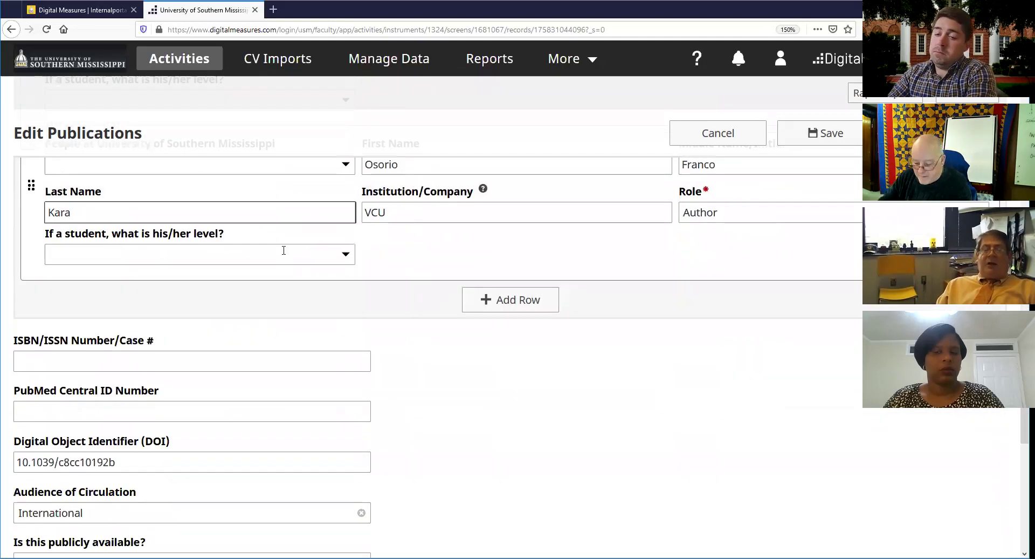
{"action": "scroll", "coordinate": [330, 209], "scroll_direction": "up", "scroll_amount": 3}
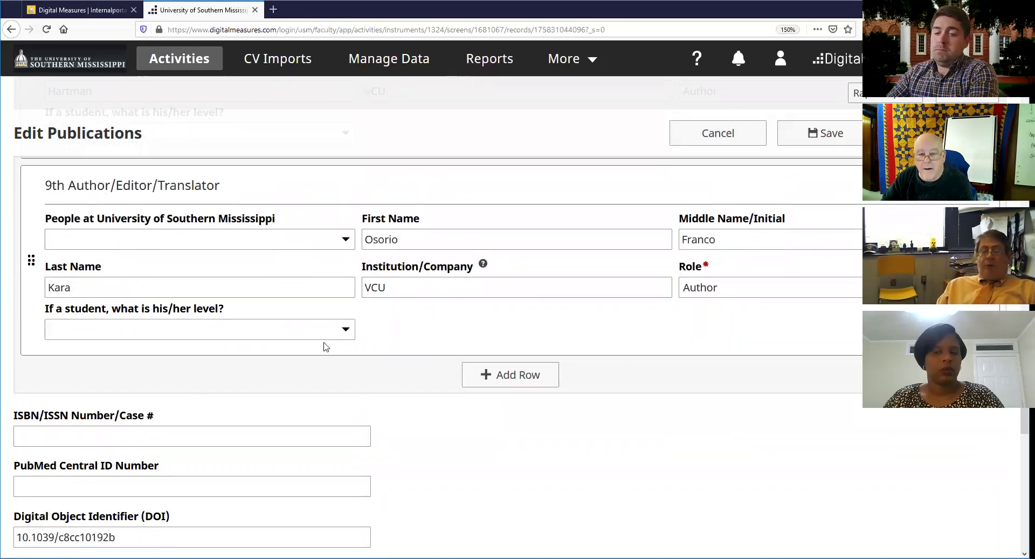
Examine the article's identifier, audience, public availability, abstract, web address and attached full-text file.
{"action": "scroll", "coordinate": [303, 349], "scroll_direction": "down", "scroll_amount": 8}
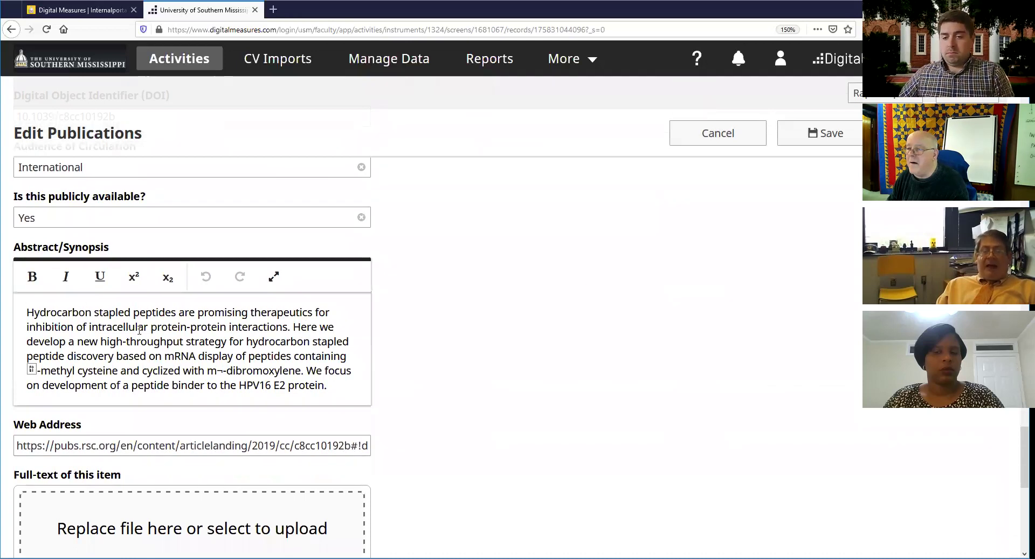
{"action": "scroll", "coordinate": [57, 281], "scroll_direction": "down", "scroll_amount": 3}
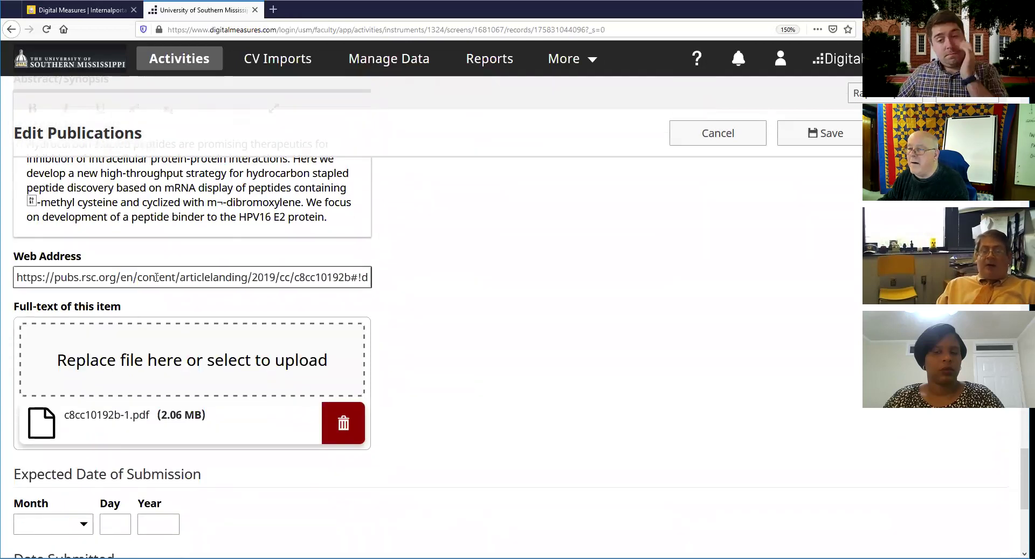
{"action": "scroll", "coordinate": [259, 339], "scroll_direction": "down", "scroll_amount": 3}
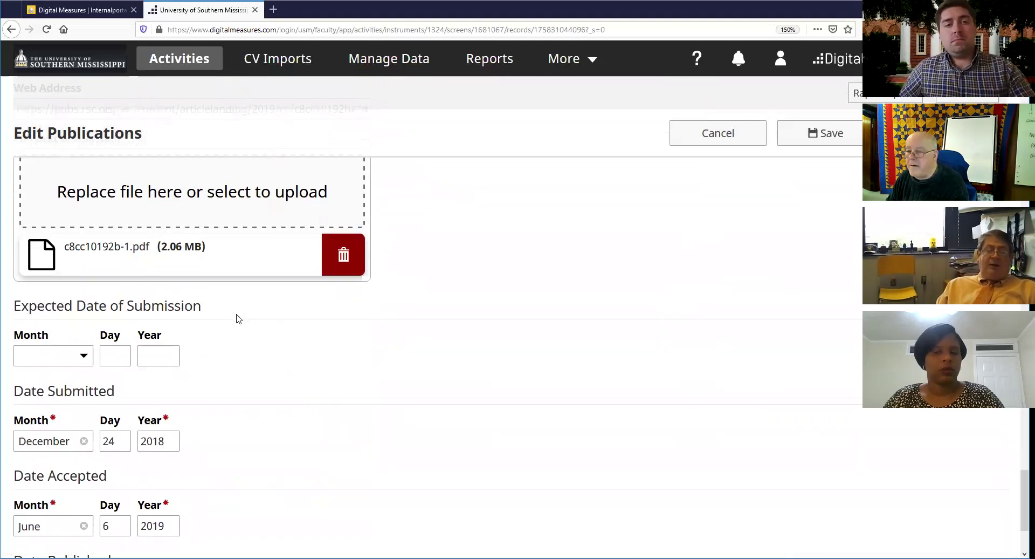
{"action": "scroll", "coordinate": [239, 316], "scroll_direction": "up", "scroll_amount": 1}
{"action": "scroll", "coordinate": [239, 316], "scroll_direction": "up", "scroll_amount": 1}
{"action": "scroll", "coordinate": [235, 321], "scroll_direction": "down", "scroll_amount": 2}
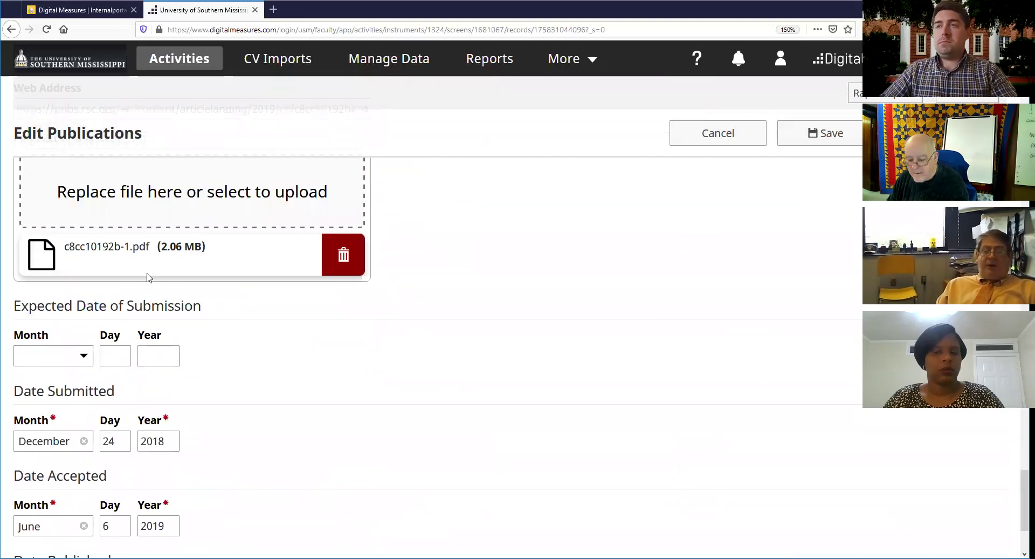
Examine the article's expected submission, submitted, accepted and published date fields.
{"action": "scroll", "coordinate": [174, 256], "scroll_direction": "down", "scroll_amount": 2}
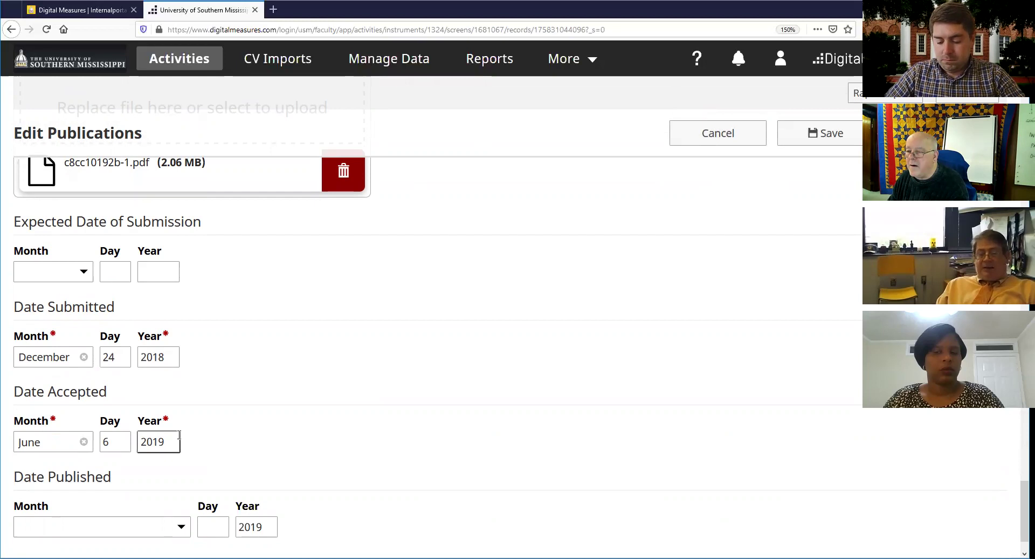
{"action": "scroll", "coordinate": [200, 450], "scroll_direction": "down", "scroll_amount": 2}
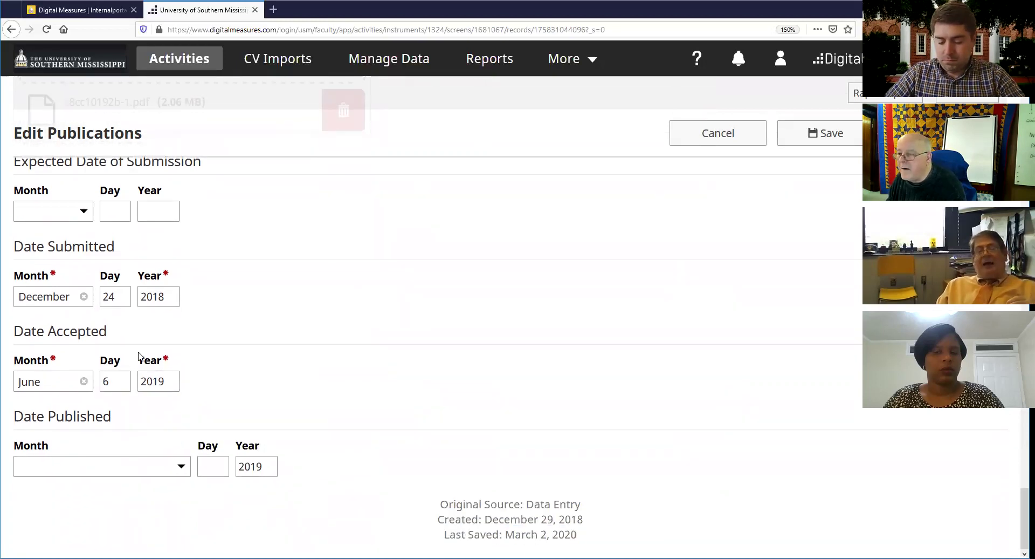
{"action": "scroll", "coordinate": [139, 356], "scroll_direction": "up", "scroll_amount": 3}
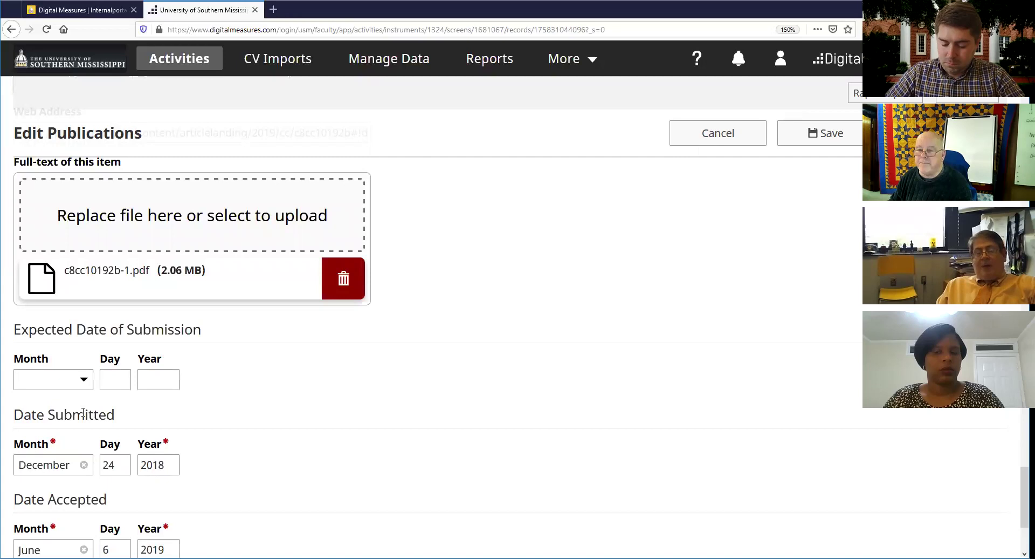
{"action": "scroll", "coordinate": [54, 378], "scroll_direction": "down", "scroll_amount": 3}
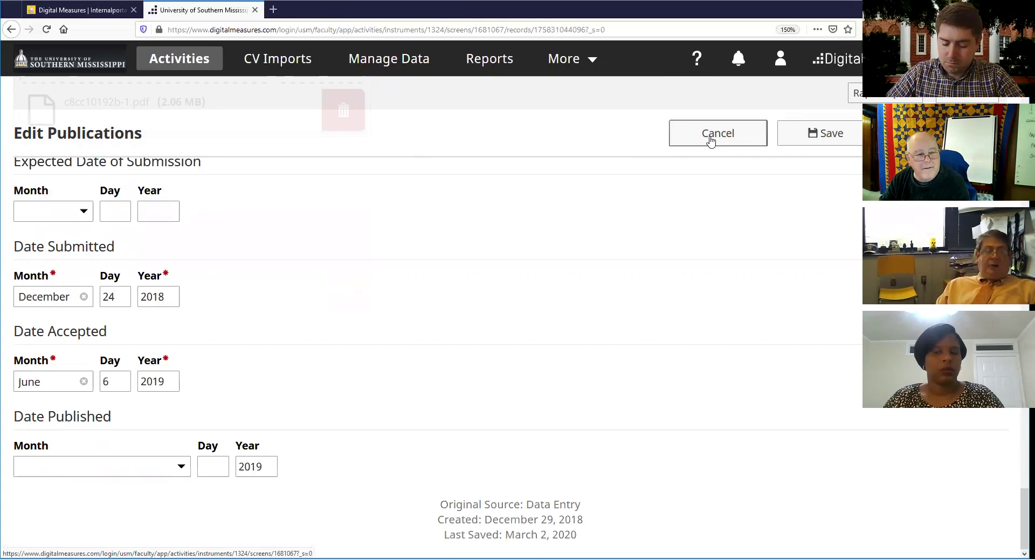
Cancel editing the article, return to the activities overview, and collapse the General Information and Teaching sections.
{"action": "left_click", "coordinate": [726, 141]}
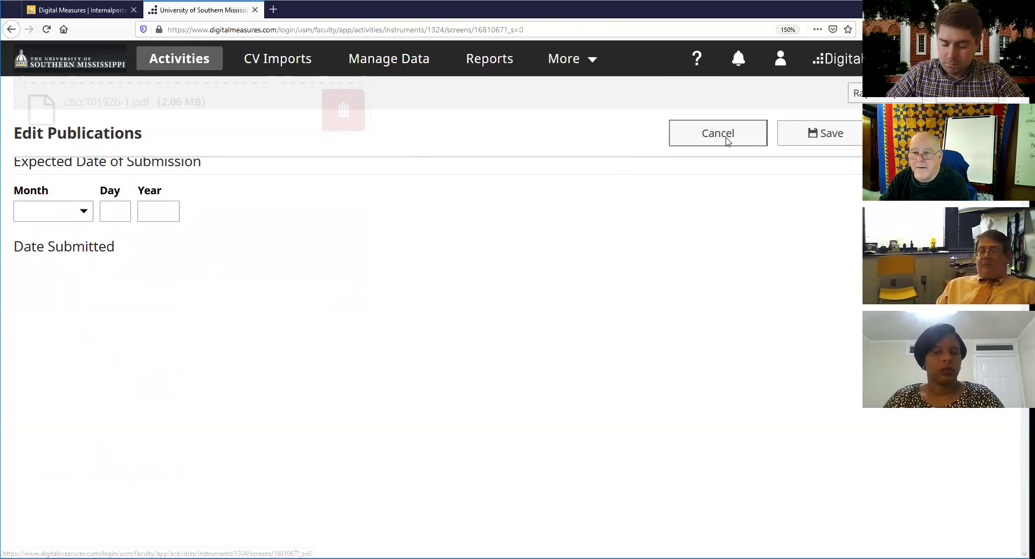
{"action": "left_click", "coordinate": [40, 125]}
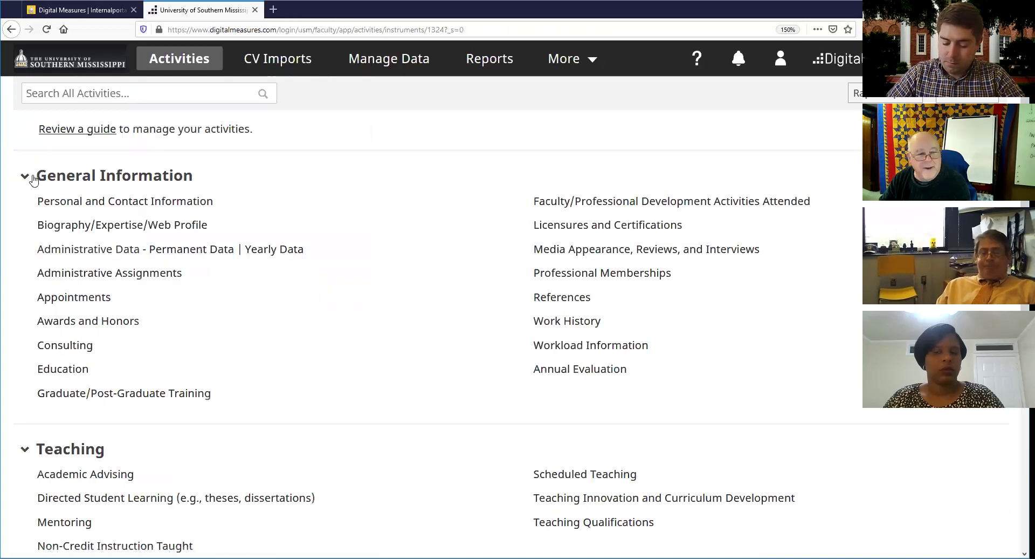
{"action": "left_click", "coordinate": [34, 179]}
{"action": "left_click", "coordinate": [26, 234]}
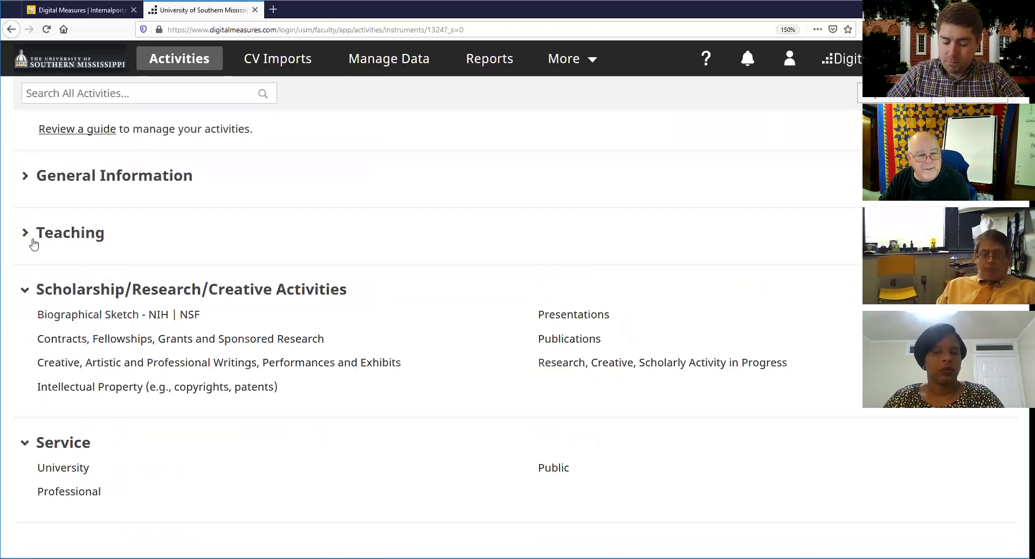
Open the 2019 stapled peptide inhibitors article from Publications again and go down to its Authors/Editors/Translators section.
{"action": "left_click", "coordinate": [579, 339]}
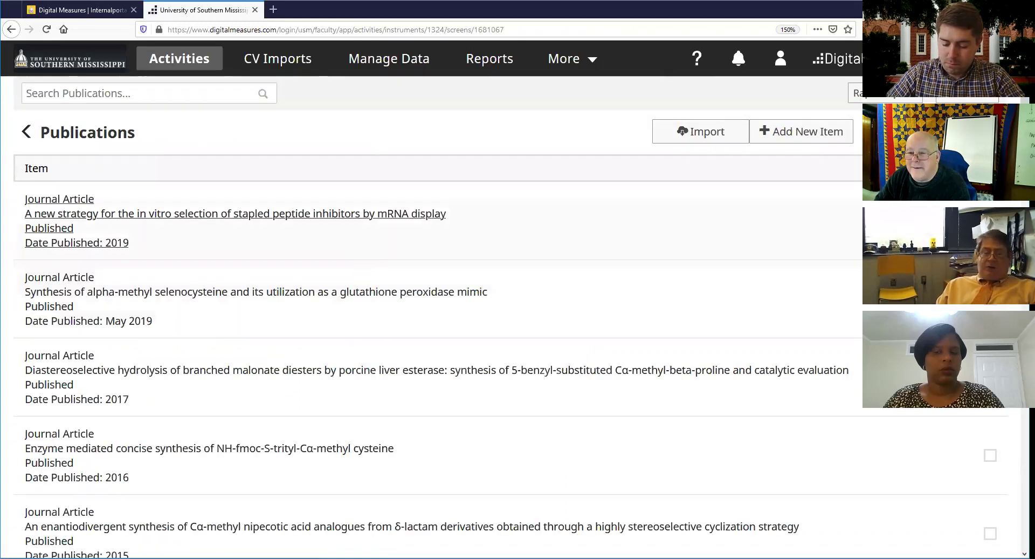
{"action": "left_click", "coordinate": [69, 218]}
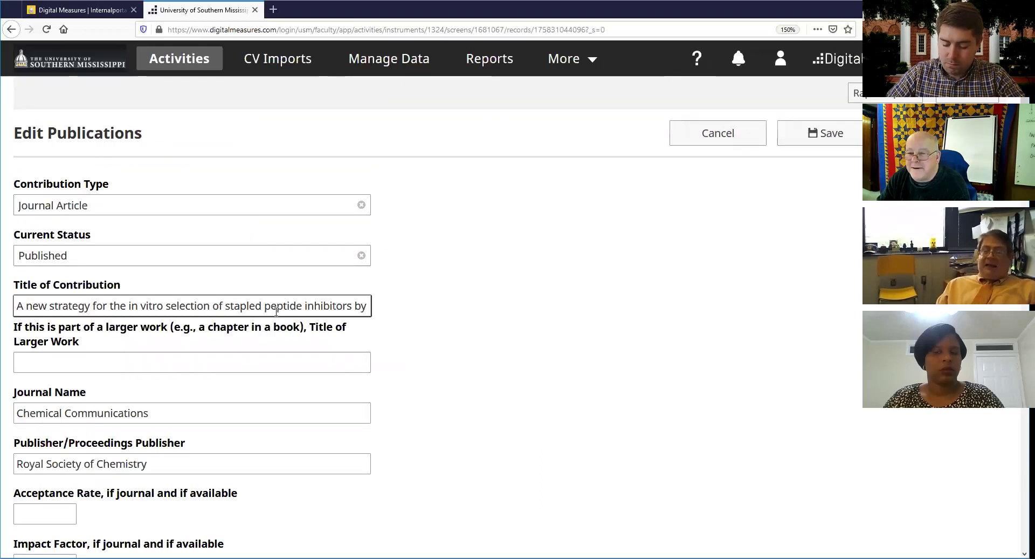
{"action": "scroll", "coordinate": [252, 312], "scroll_direction": "down", "scroll_amount": 5}
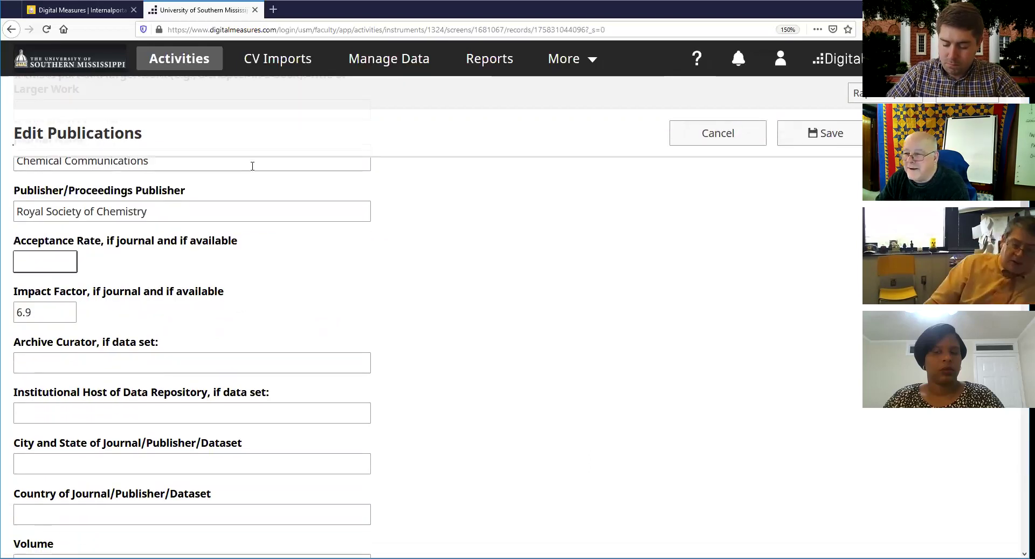
{"action": "scroll", "coordinate": [303, 291], "scroll_direction": "down", "scroll_amount": 8}
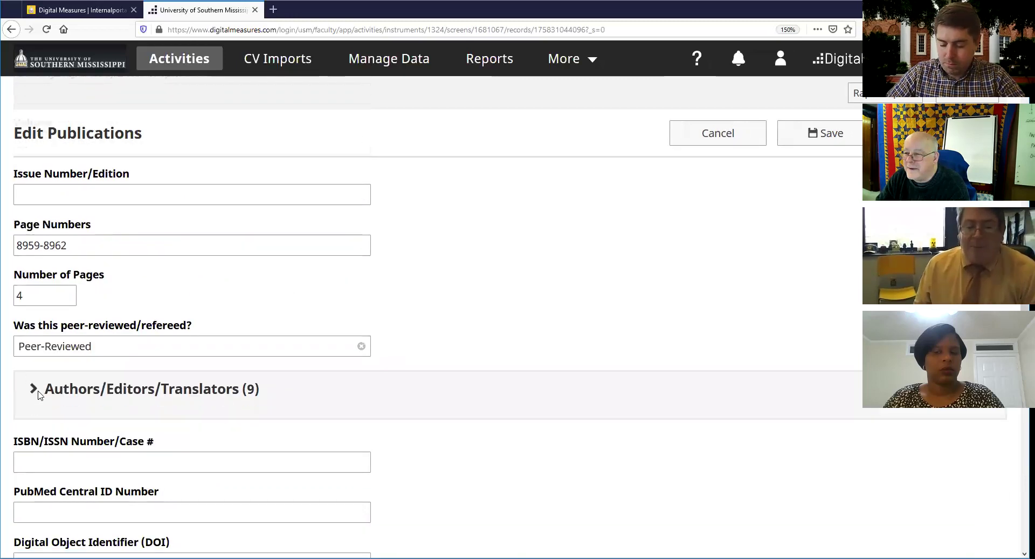
Examine the university people list for the first contributor without selecting anyone, and go back to the Publications list.
{"action": "left_click", "coordinate": [32, 389]}
{"action": "scroll", "coordinate": [52, 381], "scroll_direction": "down", "scroll_amount": 3}
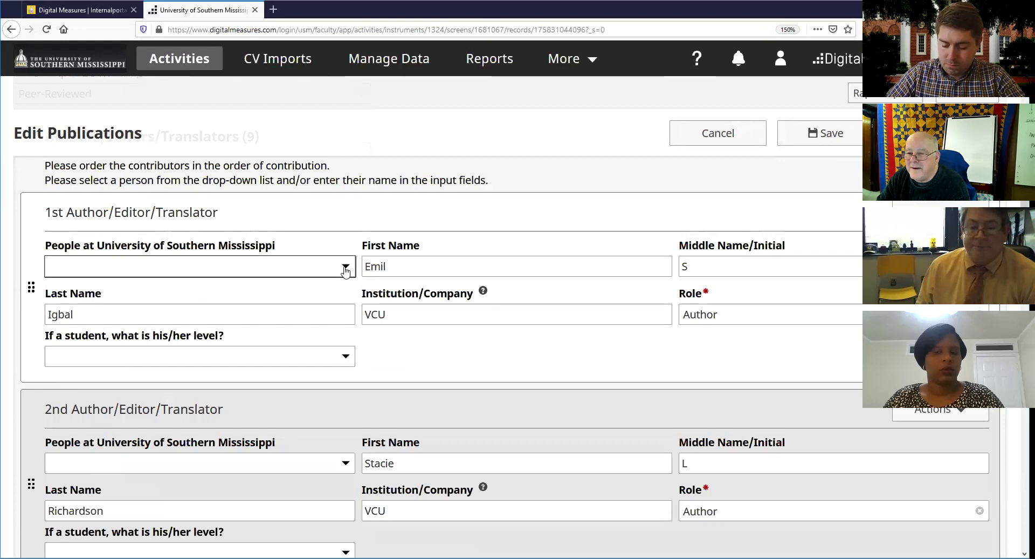
{"action": "left_click", "coordinate": [346, 268]}
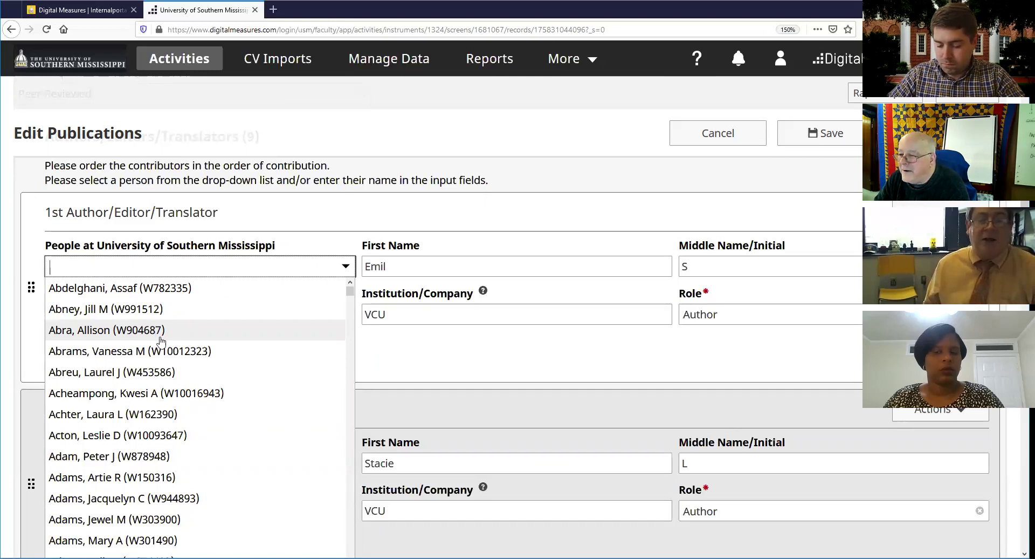
{"action": "left_click", "coordinate": [471, 218]}
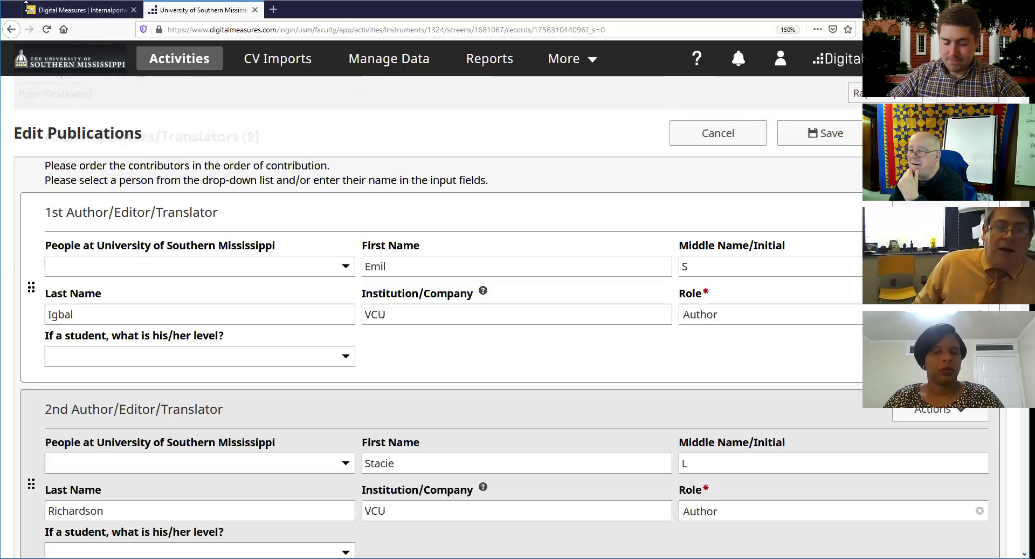
{"action": "left_click", "coordinate": [10, 30]}
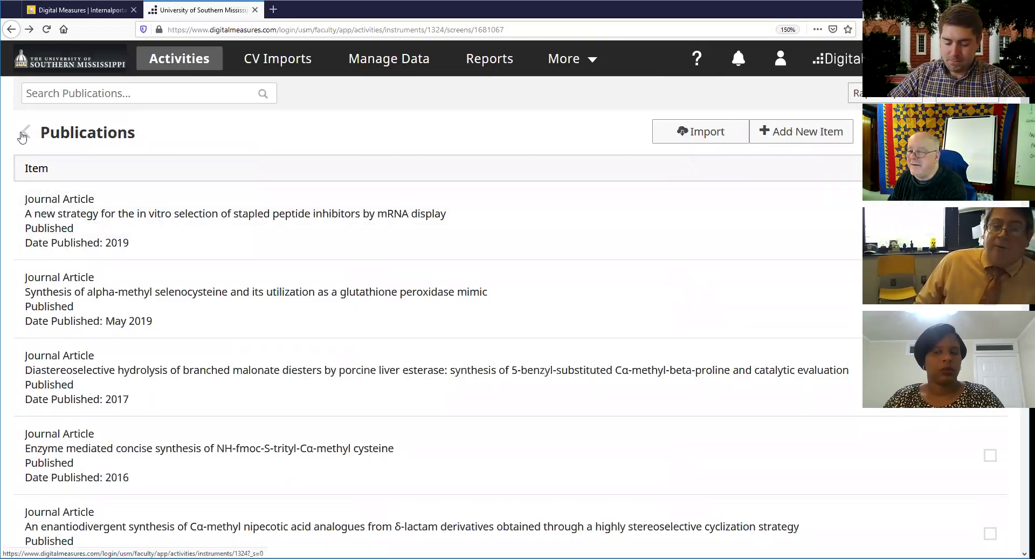
Return to the activities overview, collapse the Teaching section, and open the Presentations list under Scholarship/Research/Creative Activities.
{"action": "left_click", "coordinate": [26, 132]}
{"action": "scroll", "coordinate": [135, 283], "scroll_direction": "down", "scroll_amount": 4}
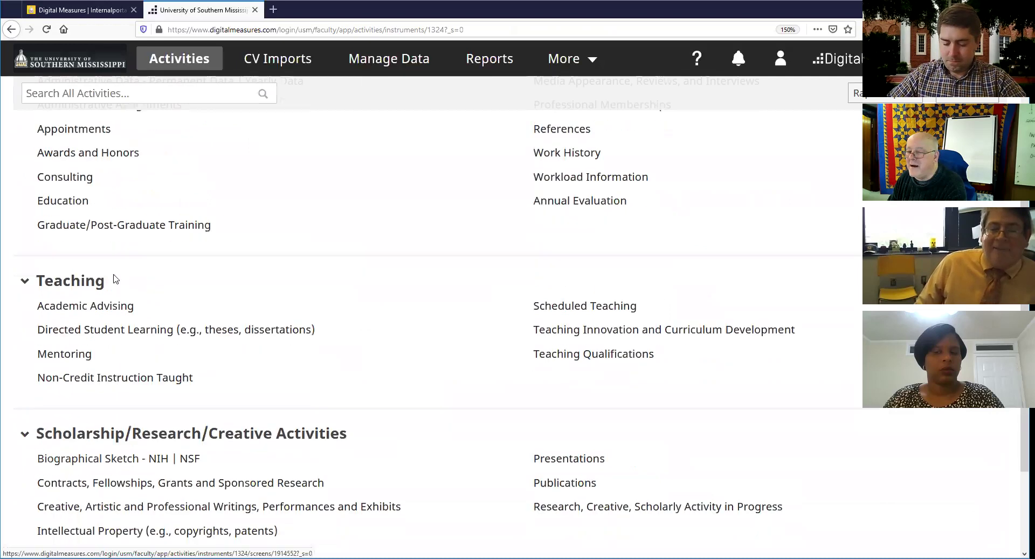
{"action": "left_click", "coordinate": [24, 200]}
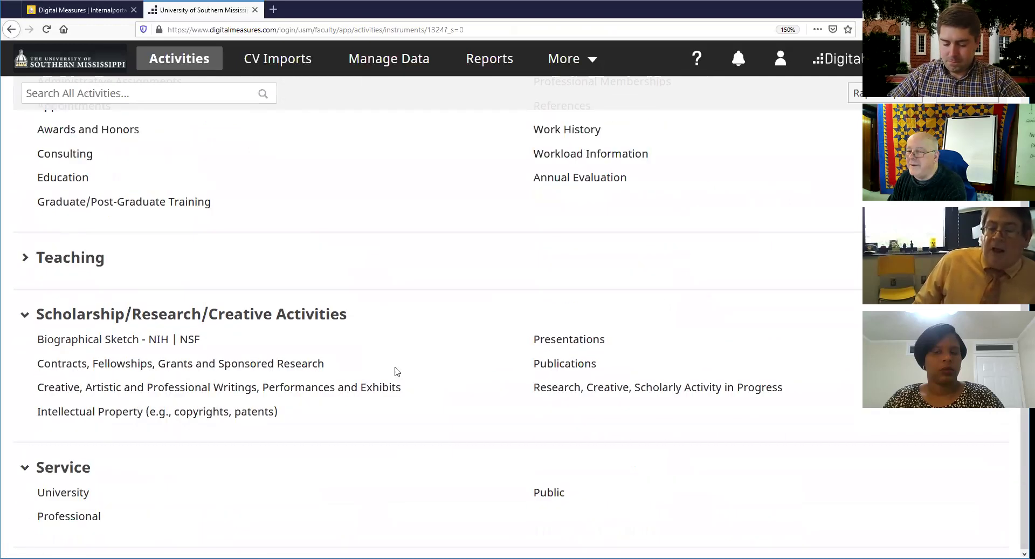
{"action": "left_click", "coordinate": [571, 340]}
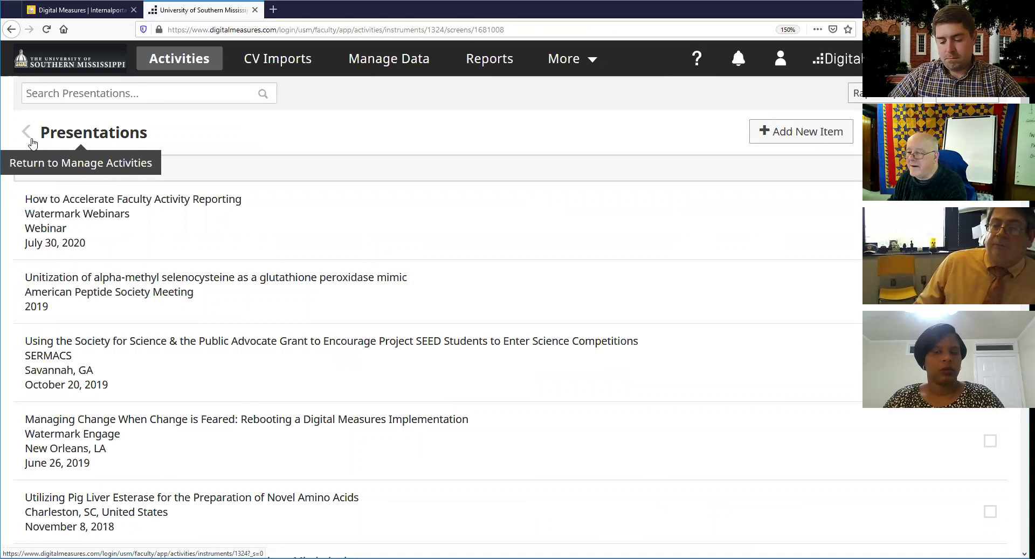
Go back to the activities overview and start a new item in the University list under Service.
{"action": "left_click", "coordinate": [30, 138]}
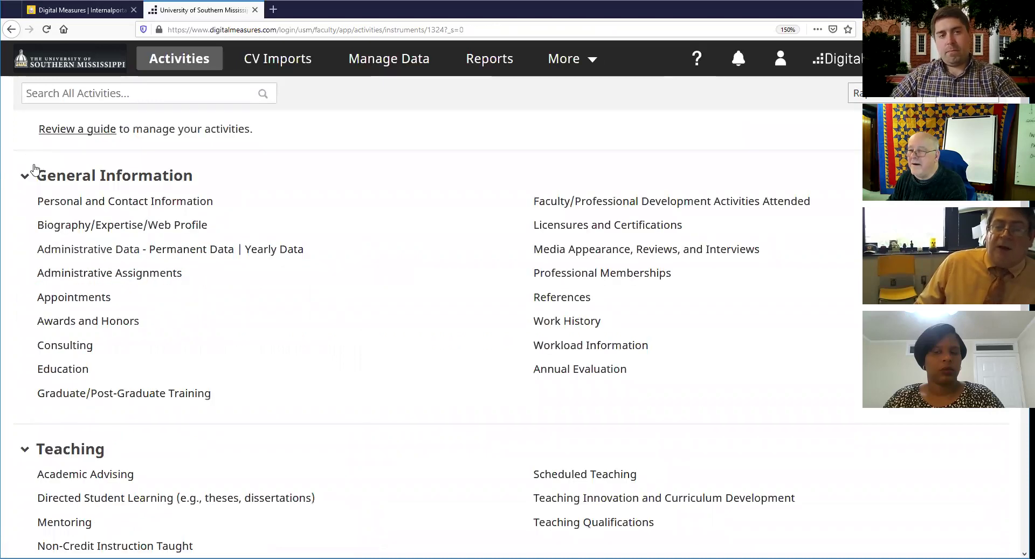
{"action": "scroll", "coordinate": [108, 178], "scroll_direction": "down", "scroll_amount": 5}
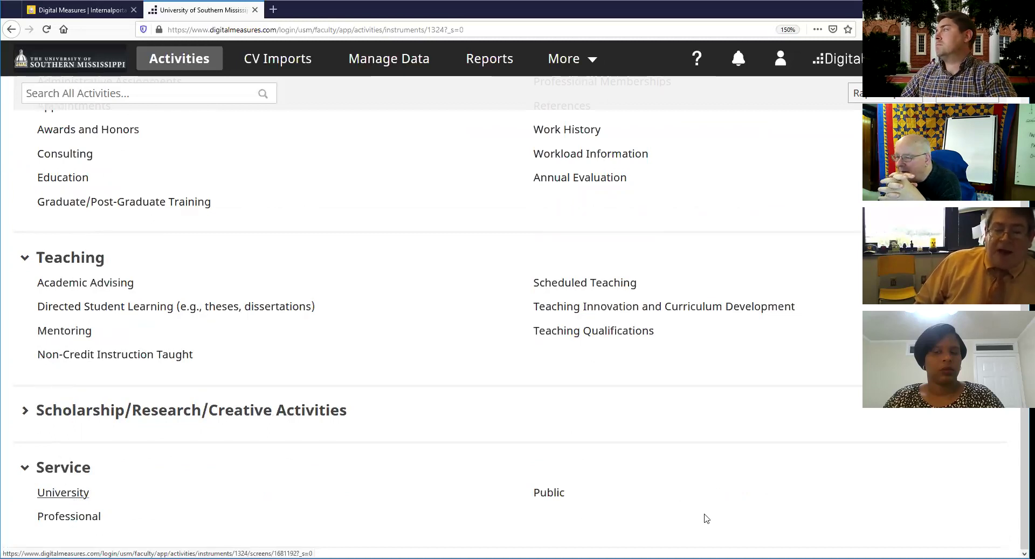
{"action": "left_click", "coordinate": [82, 491]}
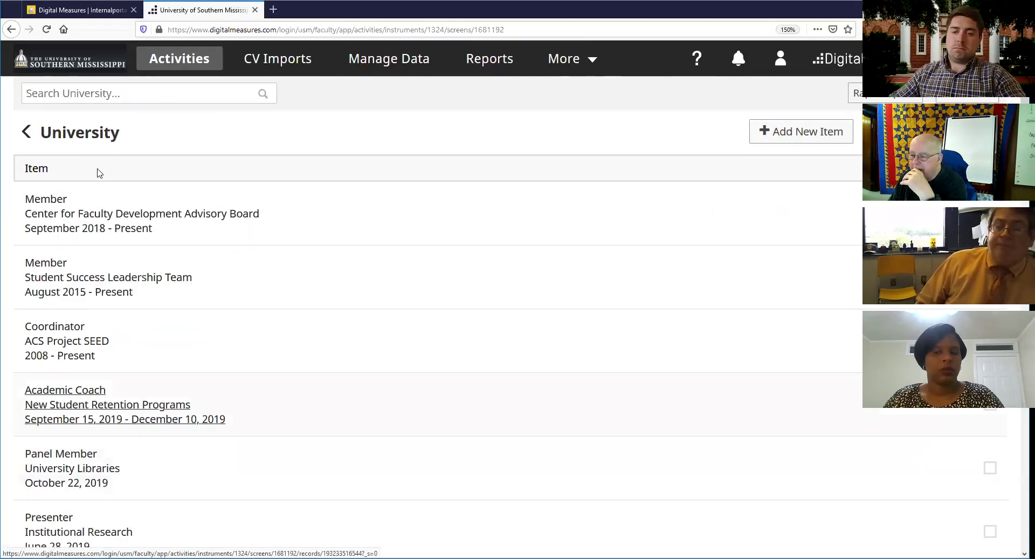
{"action": "left_click", "coordinate": [790, 133]}
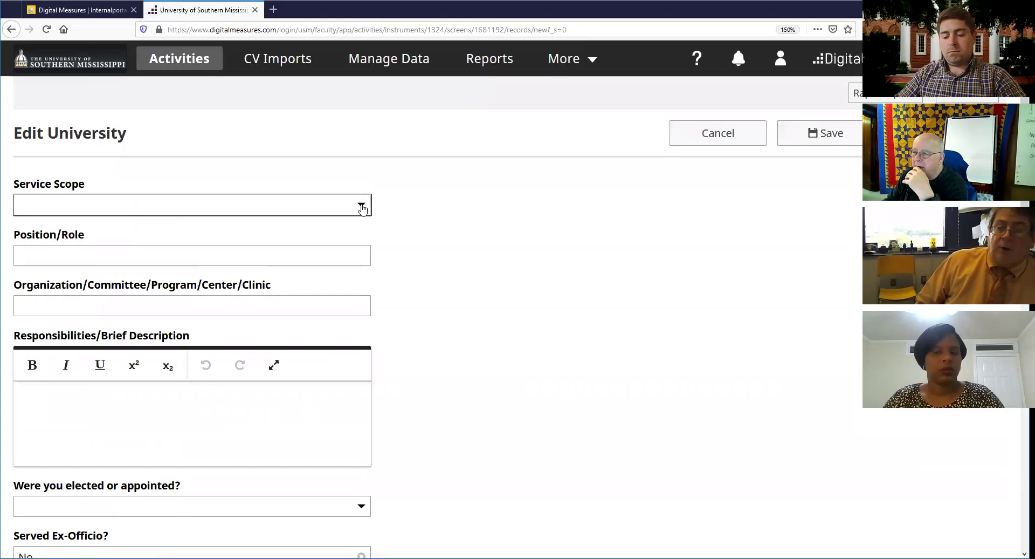
Examine the new University service form from the Service Scope options down to the start and end dates and the Evidence of Service upload.
{"action": "left_click", "coordinate": [344, 207]}
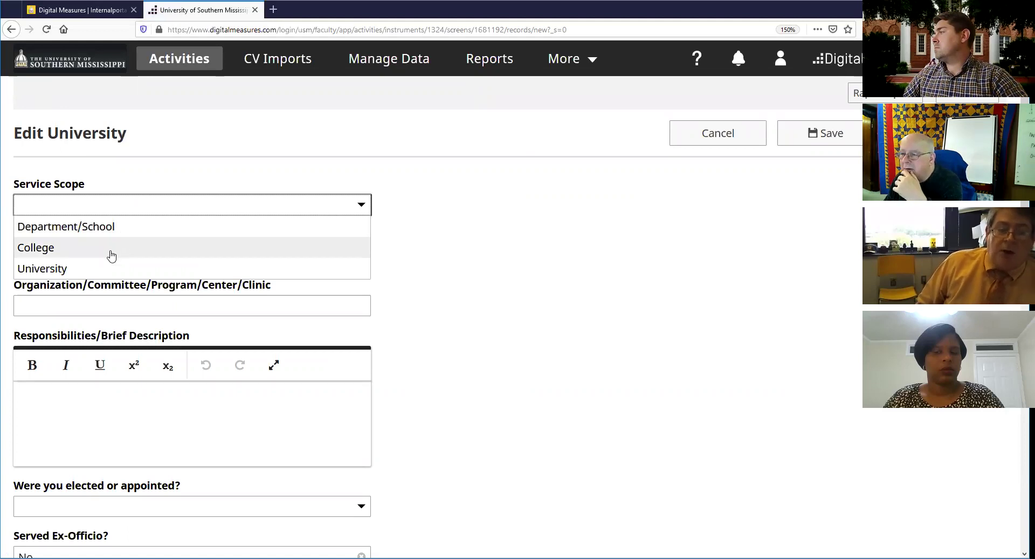
{"action": "left_click", "coordinate": [431, 236]}
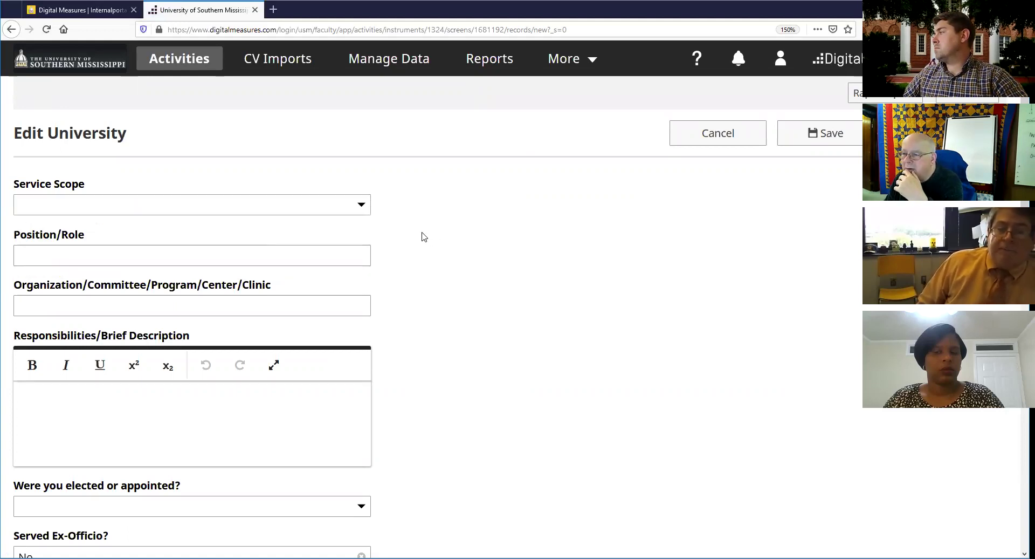
{"action": "left_click", "coordinate": [342, 262]}
{"action": "left_click", "coordinate": [321, 304]}
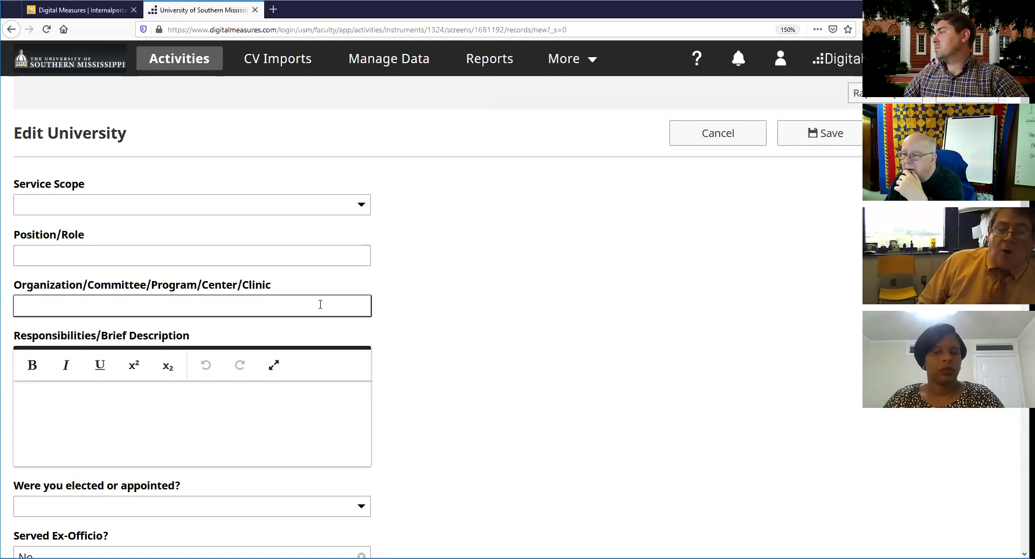
{"action": "scroll", "coordinate": [297, 291], "scroll_direction": "down", "scroll_amount": 2}
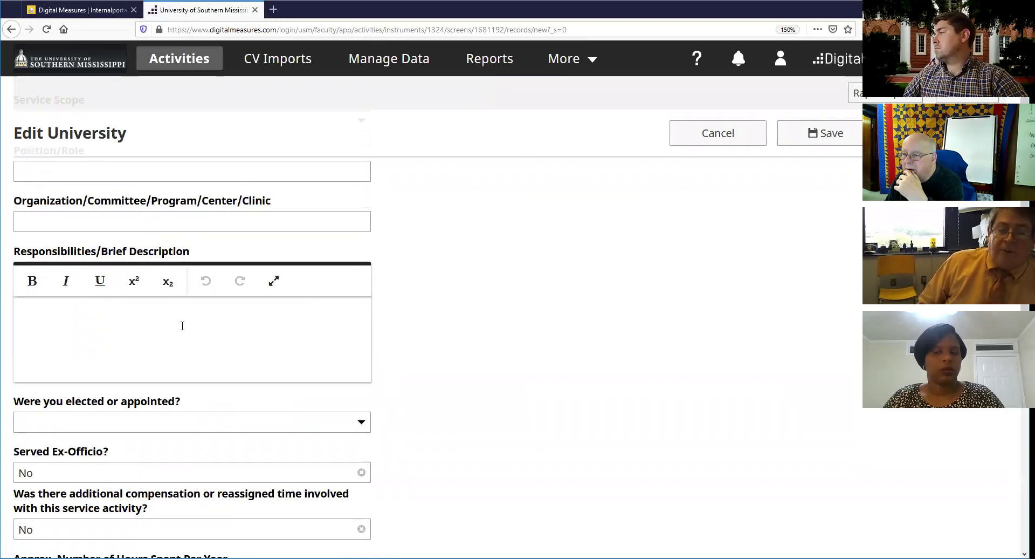
{"action": "scroll", "coordinate": [183, 322], "scroll_direction": "down", "scroll_amount": 3}
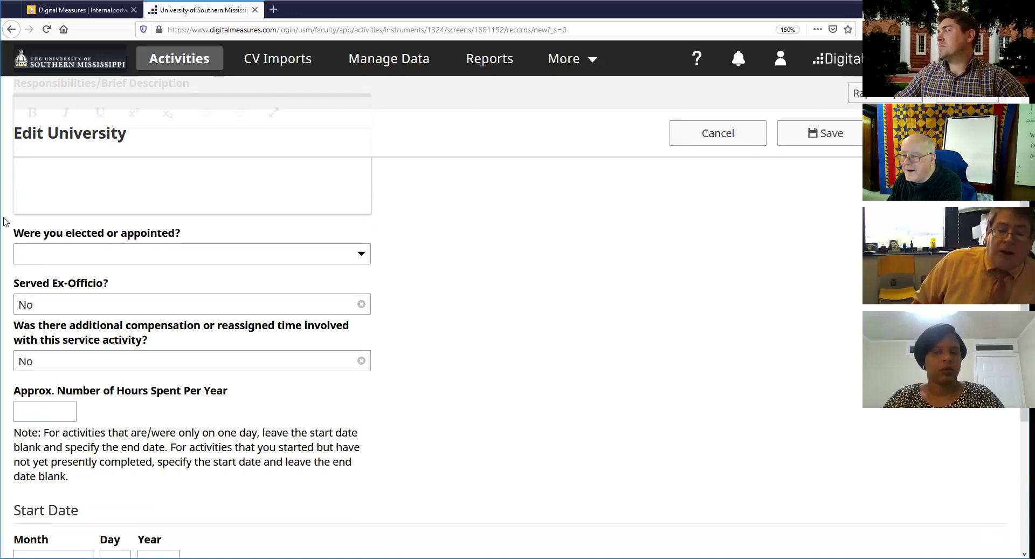
{"action": "scroll", "coordinate": [4, 221], "scroll_direction": "down", "scroll_amount": 5}
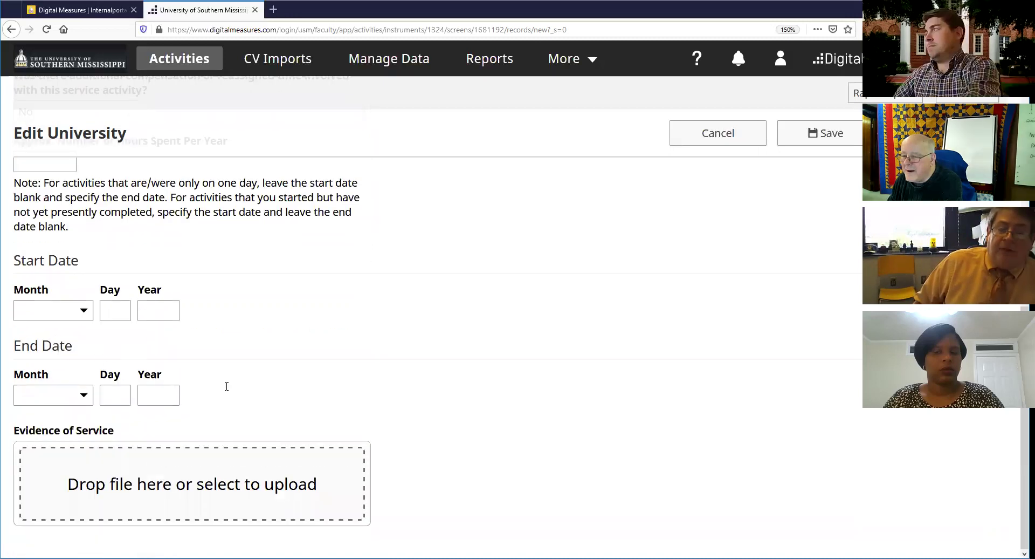
{"action": "scroll", "coordinate": [119, 525], "scroll_direction": "up", "scroll_amount": 3}
{"action": "scroll", "coordinate": [78, 495], "scroll_direction": "down", "scroll_amount": 3}
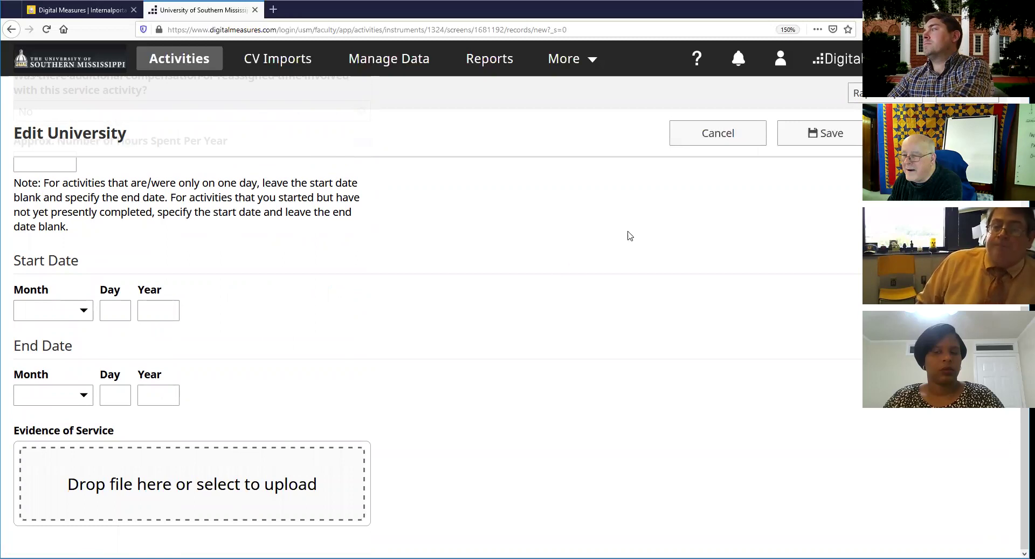
Cancel the new University service item and collapse the Service, Scholarship/Research/Creative Activities and Teaching sections on the activities overview.
{"action": "left_click", "coordinate": [716, 144]}
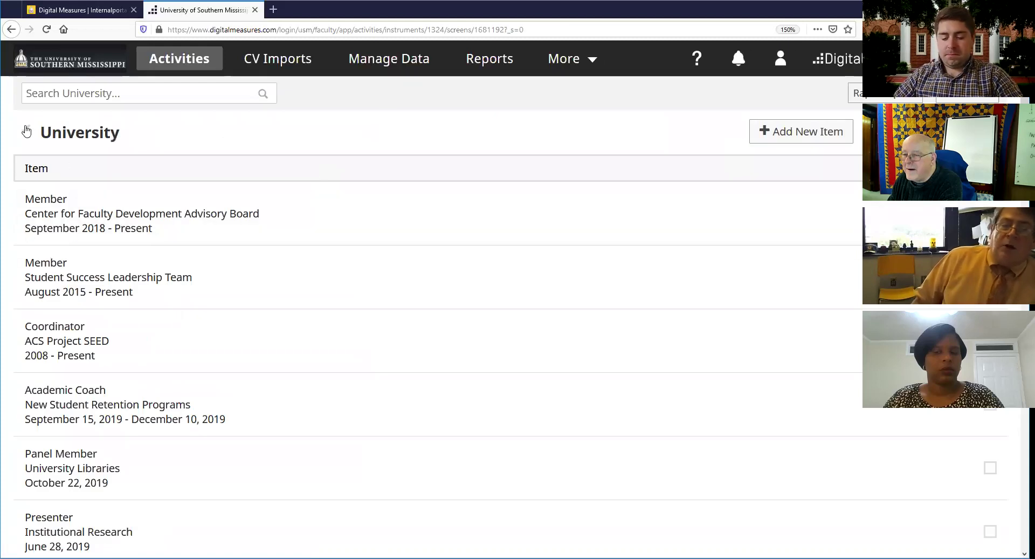
{"action": "left_click", "coordinate": [26, 131]}
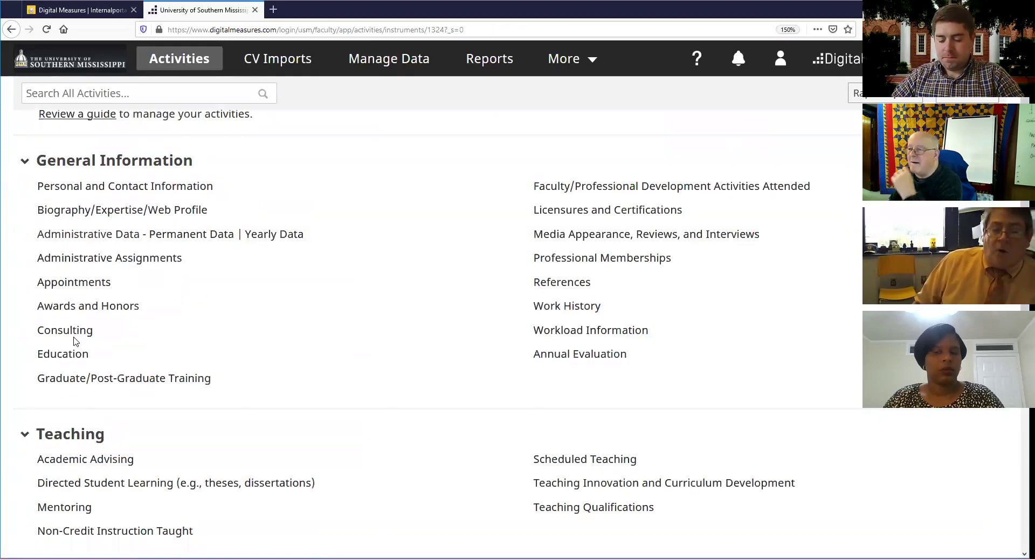
{"action": "scroll", "coordinate": [76, 341], "scroll_direction": "down", "scroll_amount": 5}
{"action": "left_click", "coordinate": [27, 469]}
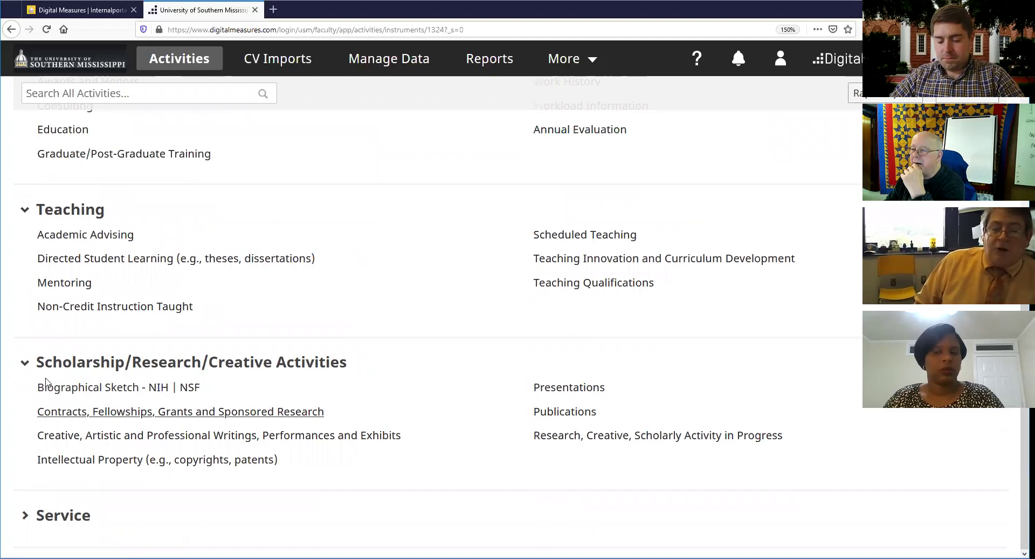
{"action": "left_click", "coordinate": [25, 369]}
{"action": "left_click", "coordinate": [27, 316]}
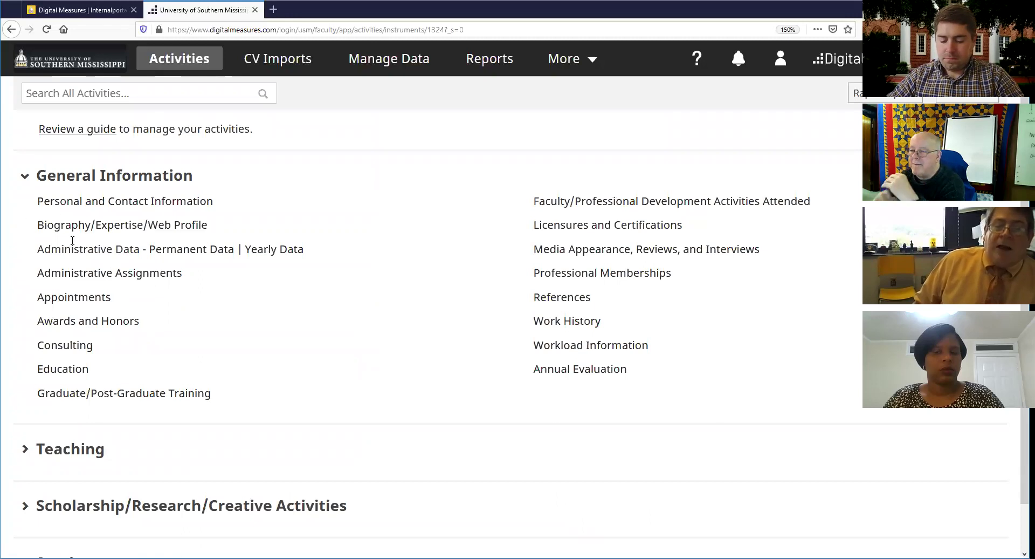
Open the Biography/Expertise/Web Profile record under General Information and examine the Brief Biography.
{"action": "left_click", "coordinate": [163, 229]}
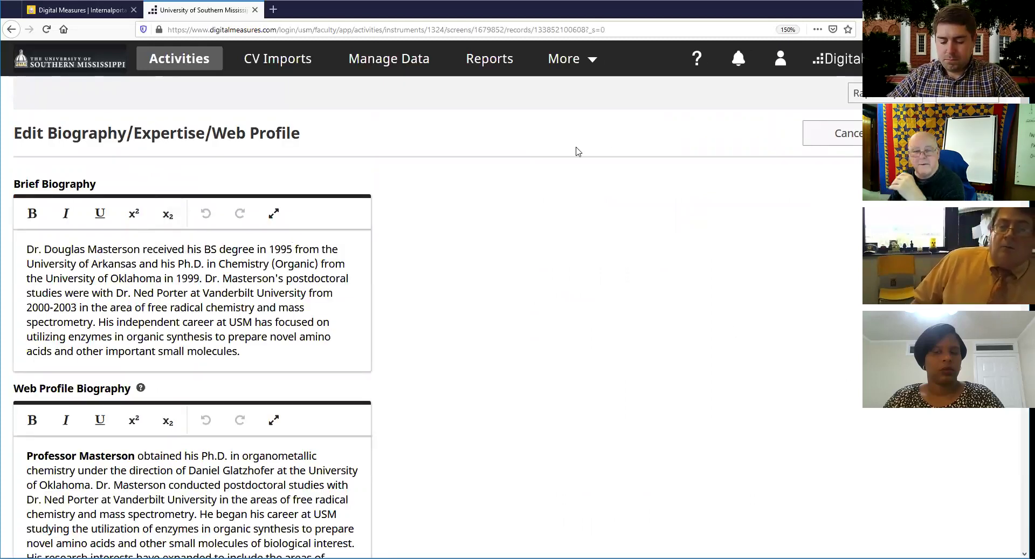
{"action": "scroll", "coordinate": [540, 189], "scroll_direction": "down", "scroll_amount": 1}
{"action": "scroll", "coordinate": [540, 188], "scroll_direction": "down", "scroll_amount": 1}
{"action": "scroll", "coordinate": [539, 188], "scroll_direction": "up", "scroll_amount": 2}
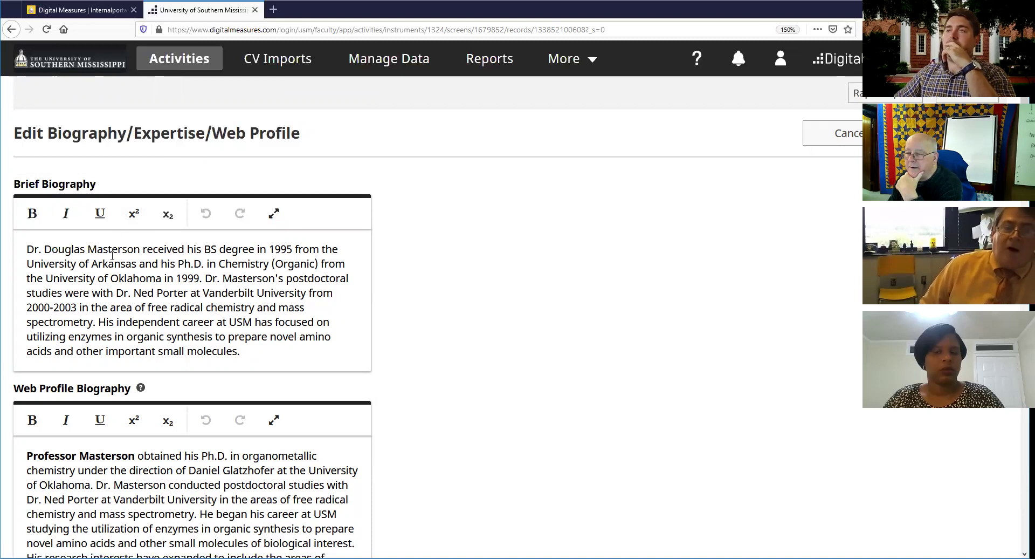
Read the help note for the Web Profile Biography field and close it.
{"action": "scroll", "coordinate": [127, 237], "scroll_direction": "down", "scroll_amount": 3}
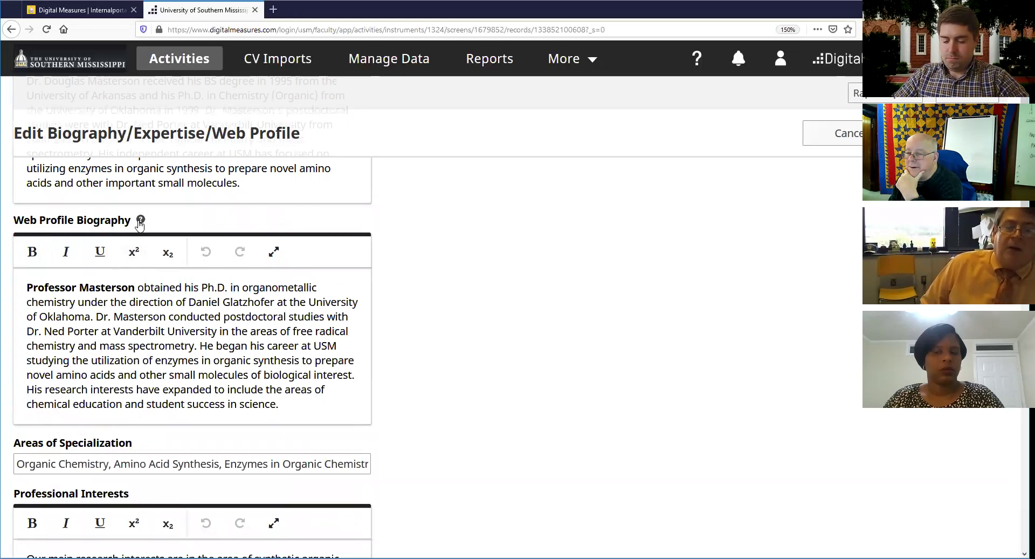
{"action": "left_click", "coordinate": [140, 220]}
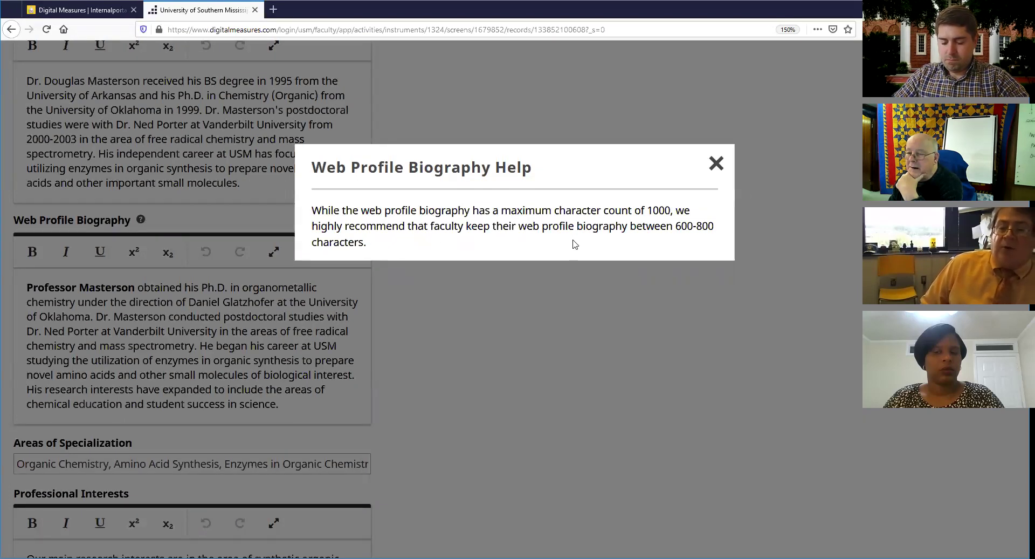
{"action": "left_click", "coordinate": [716, 164]}
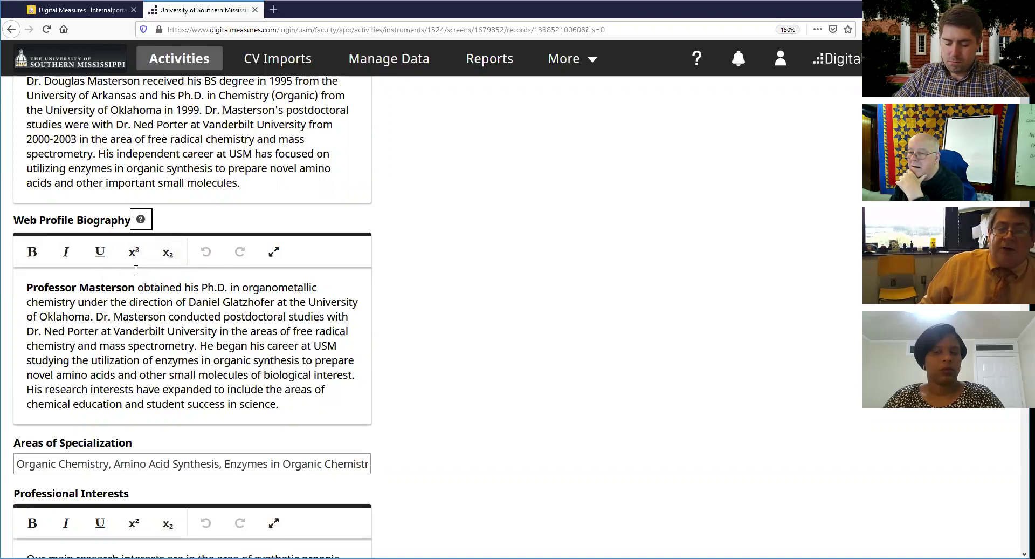
Try underline and italic formatting on the bold opening words of the Web Profile Biography, and remove both formats.
{"action": "left_click_drag", "start_coordinate": [26, 287], "coordinate": [136, 286]}
{"action": "left_click", "coordinate": [99, 254]}
{"action": "left_click", "coordinate": [66, 251]}
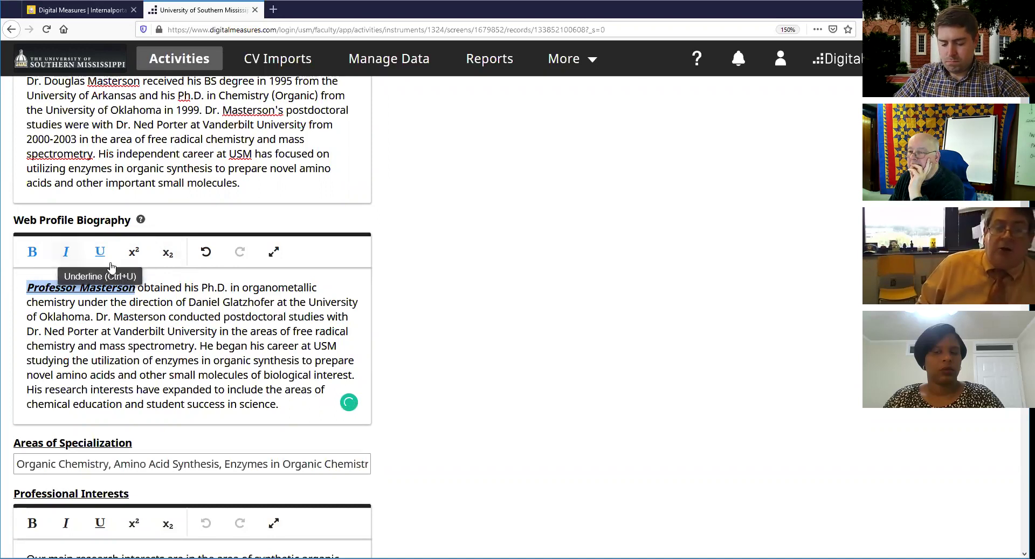
{"action": "left_click", "coordinate": [110, 263]}
{"action": "left_click", "coordinate": [70, 254]}
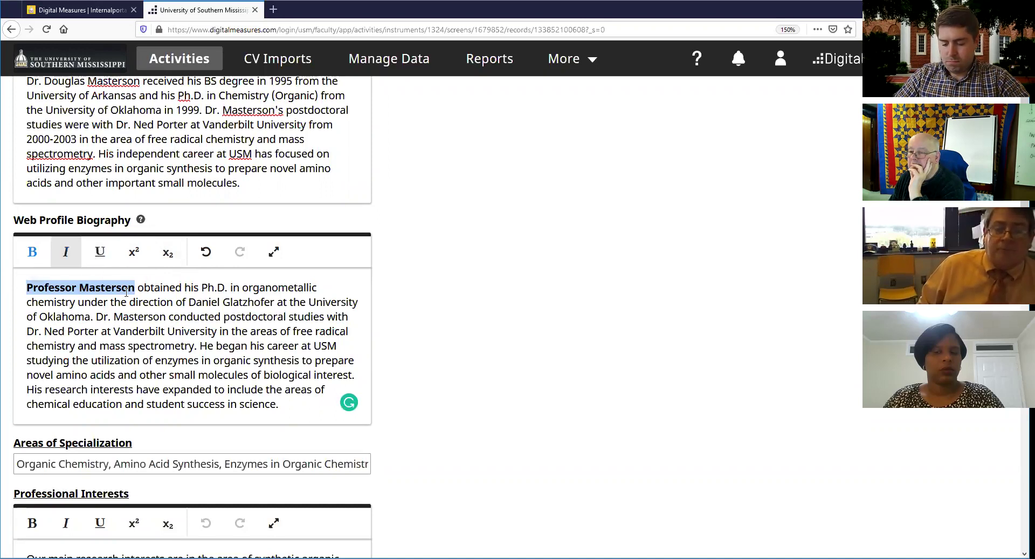
Examine the Areas of Specialization, Professional Interests, Other Interests and Notable Courses Taught fields of the profile.
{"action": "scroll", "coordinate": [345, 356], "scroll_direction": "down", "scroll_amount": 3}
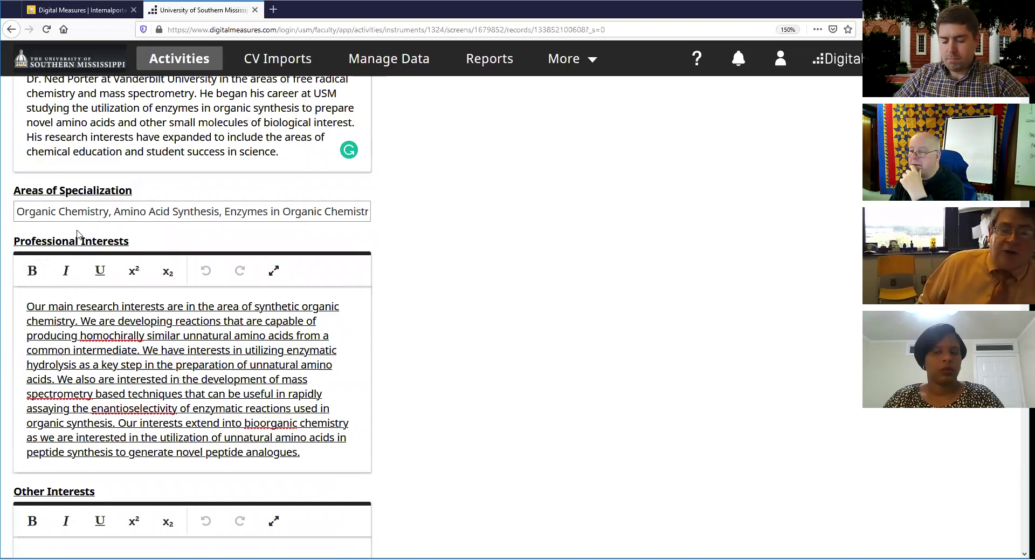
{"action": "scroll", "coordinate": [78, 231], "scroll_direction": "down", "scroll_amount": 2}
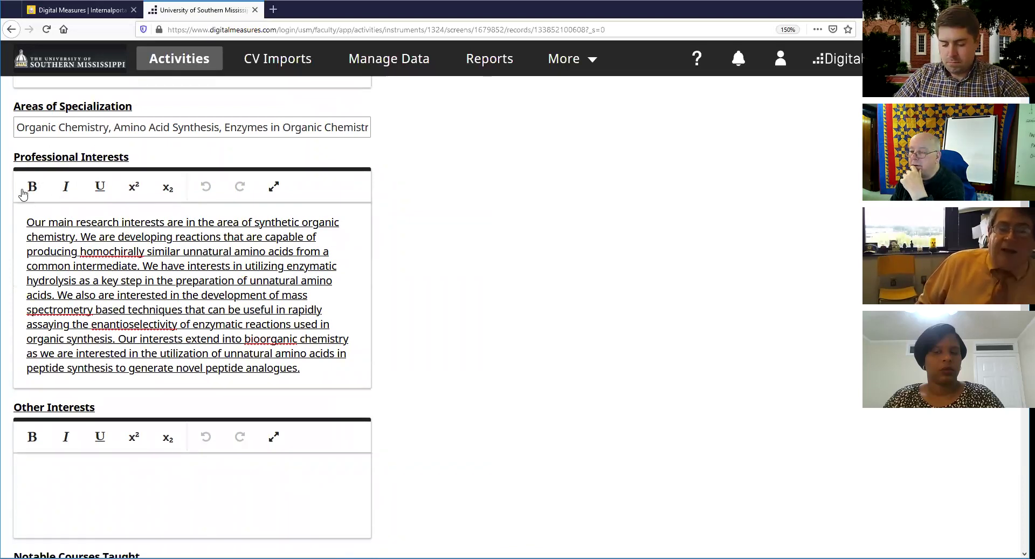
{"action": "scroll", "coordinate": [85, 420], "scroll_direction": "down", "scroll_amount": 2}
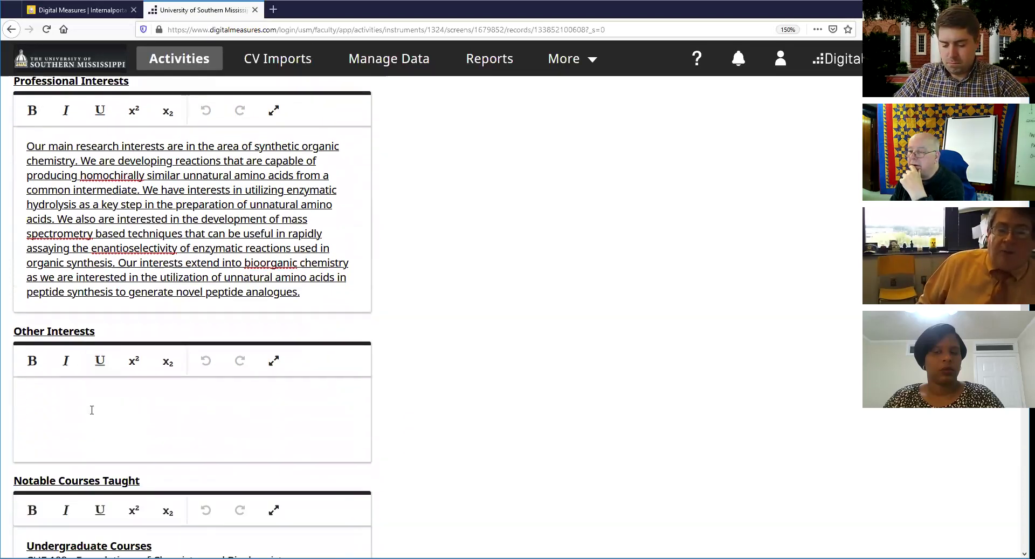
{"action": "scroll", "coordinate": [99, 407], "scroll_direction": "down", "scroll_amount": 6}
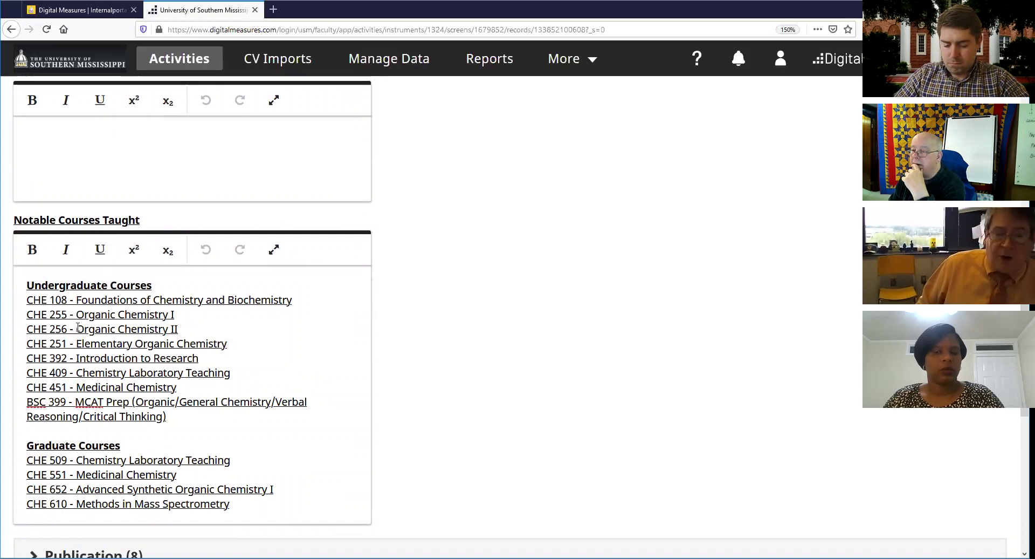
{"action": "scroll", "coordinate": [79, 323], "scroll_direction": "down", "scroll_amount": 1}
{"action": "scroll", "coordinate": [80, 324], "scroll_direction": "down", "scroll_amount": 1}
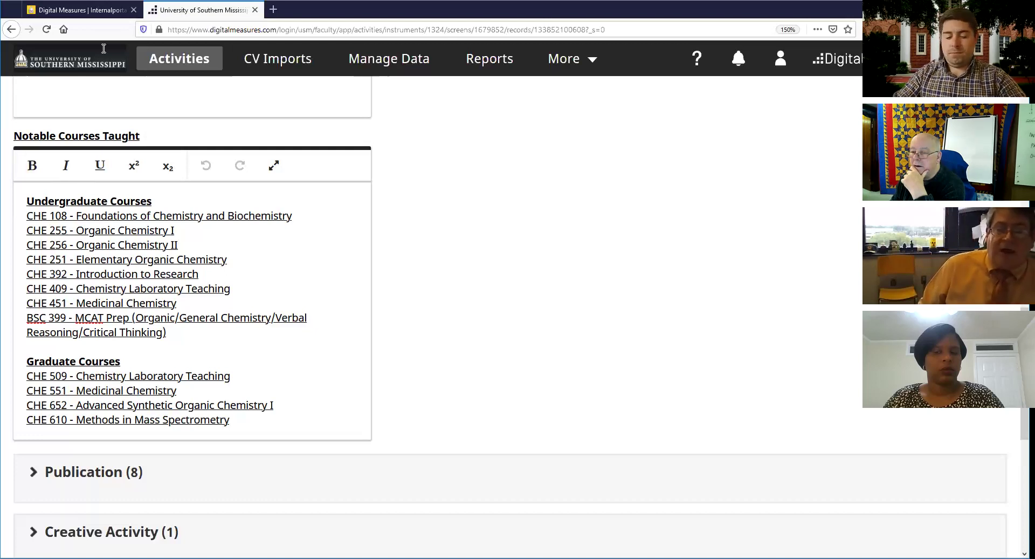
Expand the profile's Publication section and look through the publications selected in its rows.
{"action": "scroll", "coordinate": [79, 268], "scroll_direction": "down", "scroll_amount": 5}
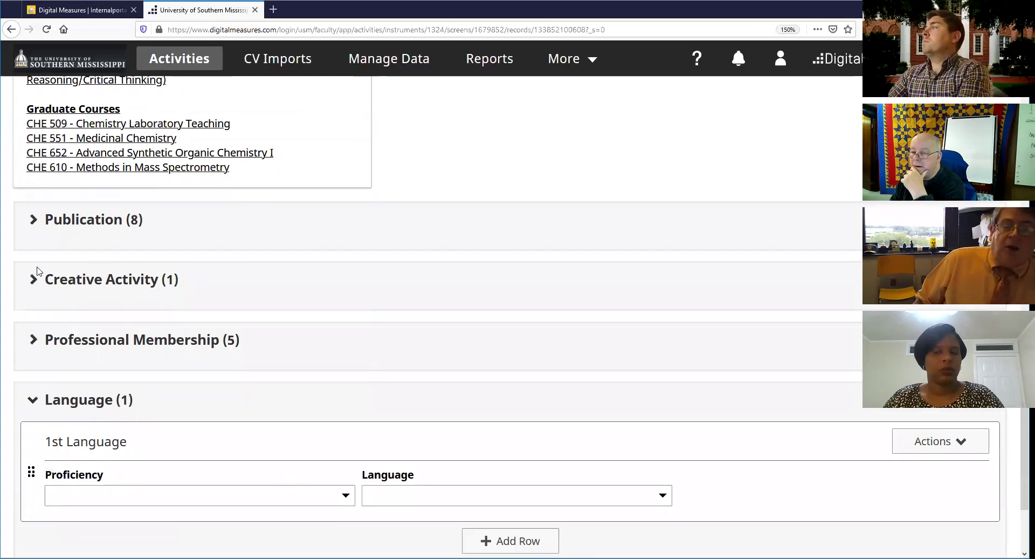
{"action": "left_click", "coordinate": [34, 221]}
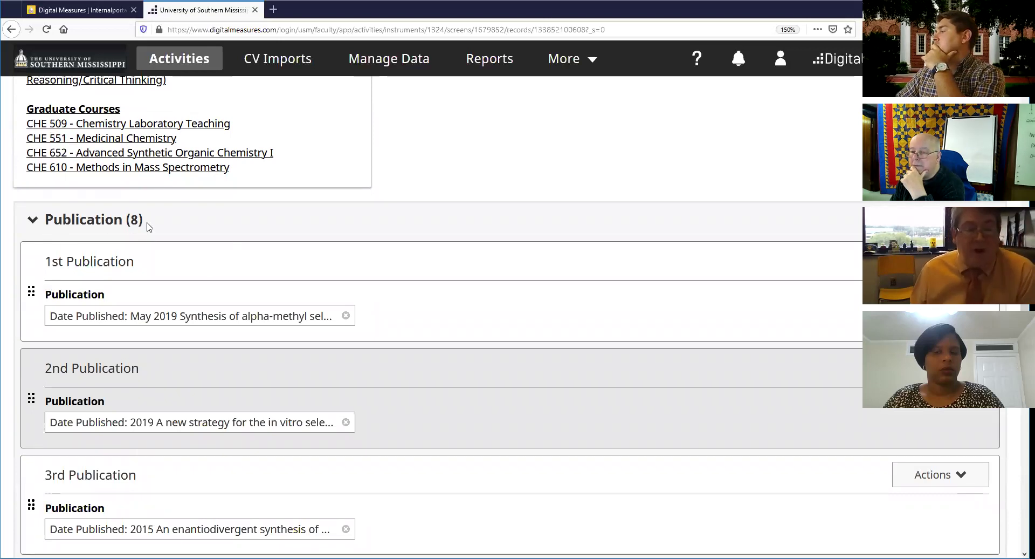
{"action": "scroll", "coordinate": [204, 270], "scroll_direction": "down", "scroll_amount": 12}
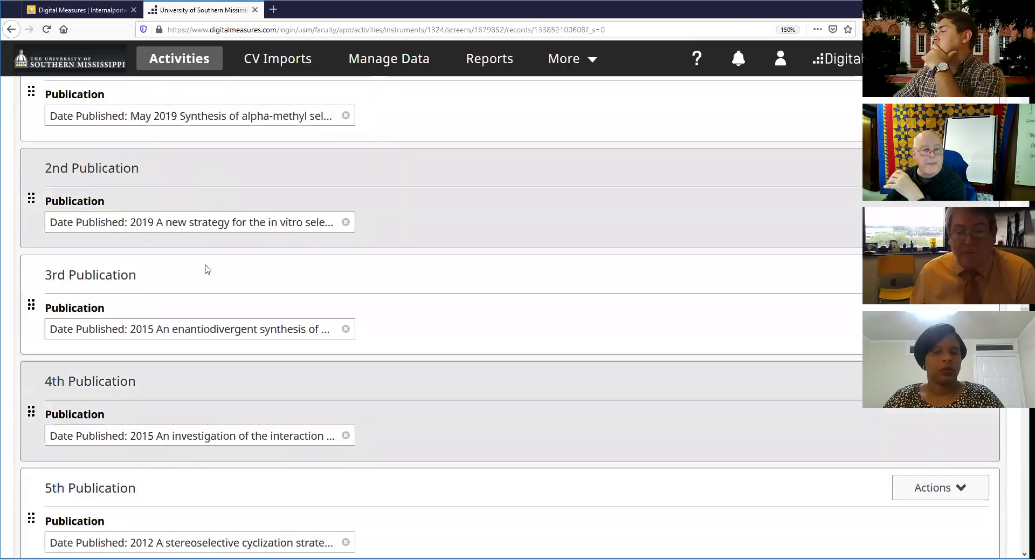
{"action": "scroll", "coordinate": [226, 270], "scroll_direction": "up", "scroll_amount": 12}
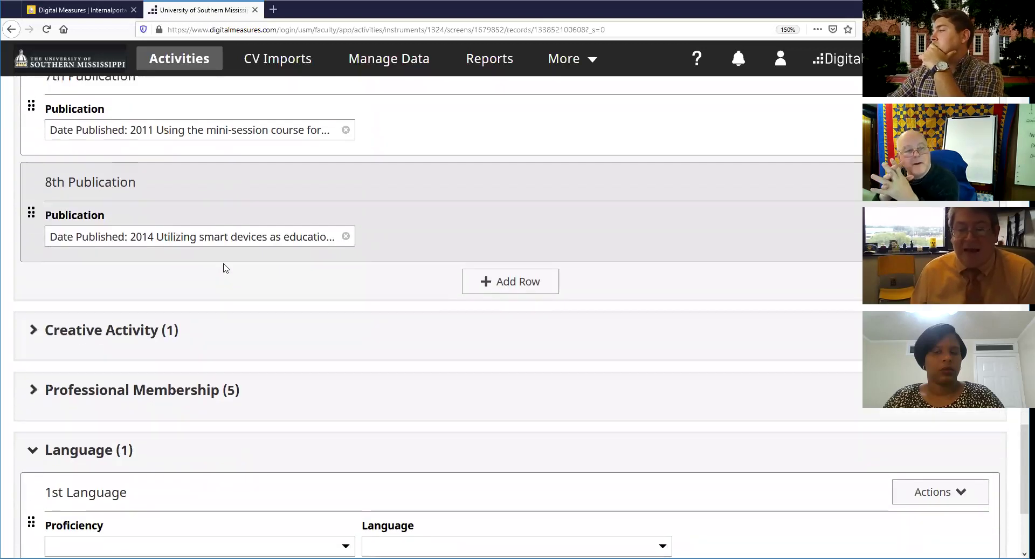
{"action": "scroll", "coordinate": [243, 280], "scroll_direction": "up", "scroll_amount": 3}
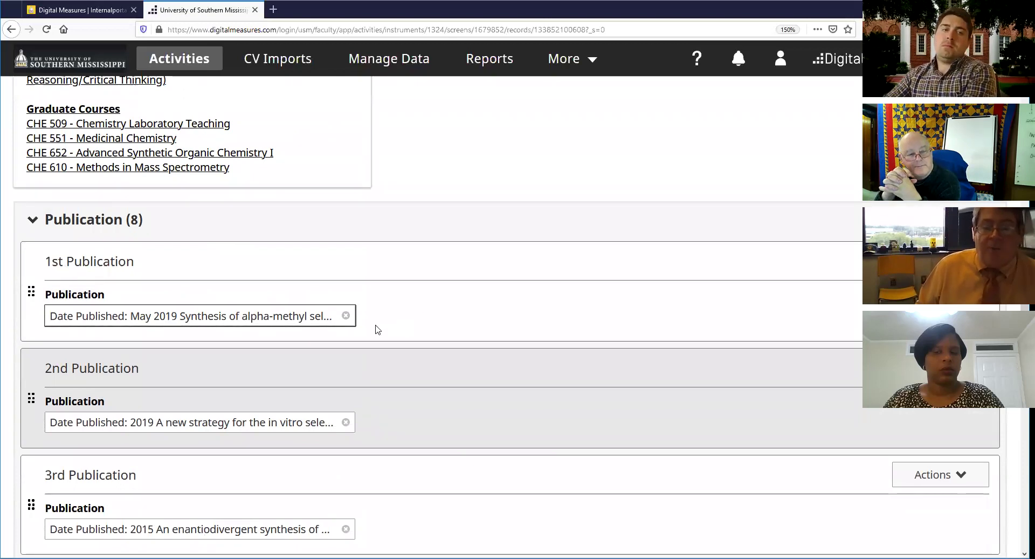
Browse the publications available for the 1st Publication row, keep its current selection, and collapse the Publication section.
{"action": "left_click", "coordinate": [326, 321]}
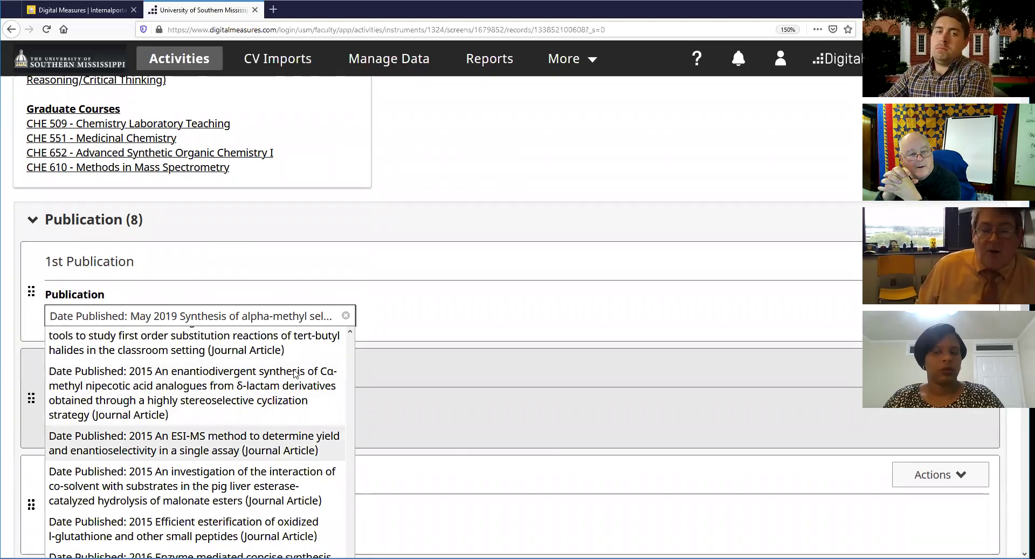
{"action": "scroll", "coordinate": [271, 423], "scroll_direction": "up", "scroll_amount": 5}
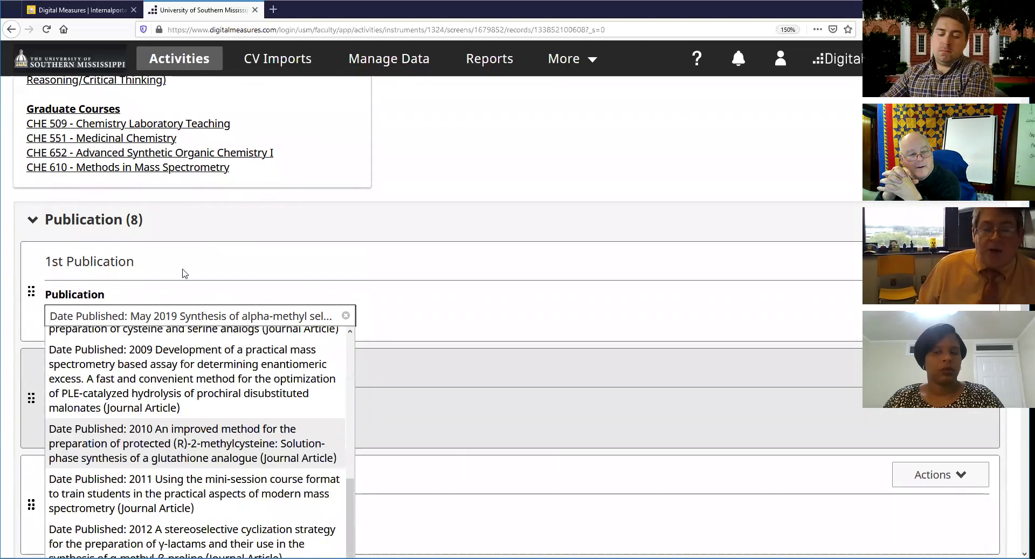
{"action": "scroll", "coordinate": [201, 306], "scroll_direction": "up", "scroll_amount": 3}
{"action": "scroll", "coordinate": [156, 311], "scroll_direction": "up", "scroll_amount": 4}
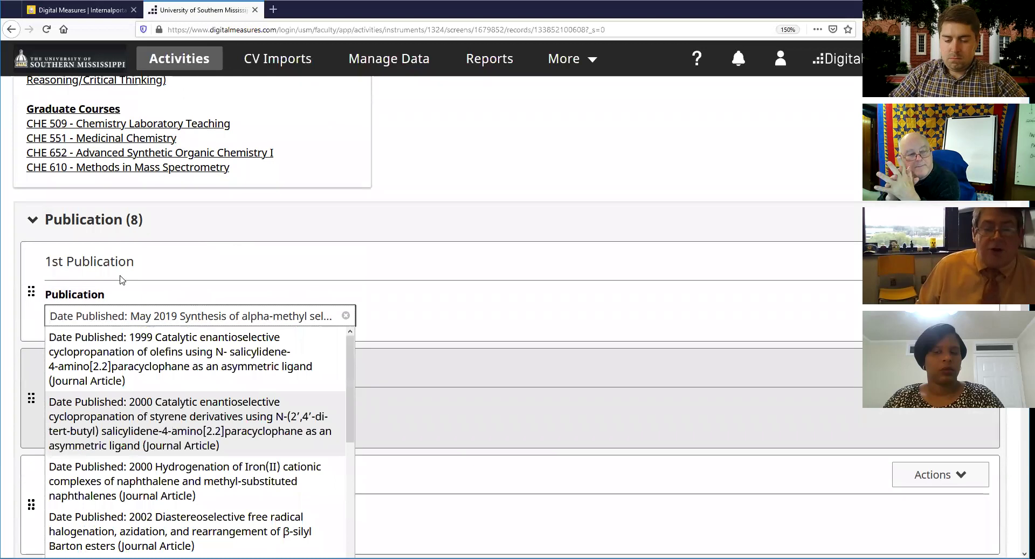
{"action": "scroll", "coordinate": [97, 318], "scroll_direction": "down", "scroll_amount": 5}
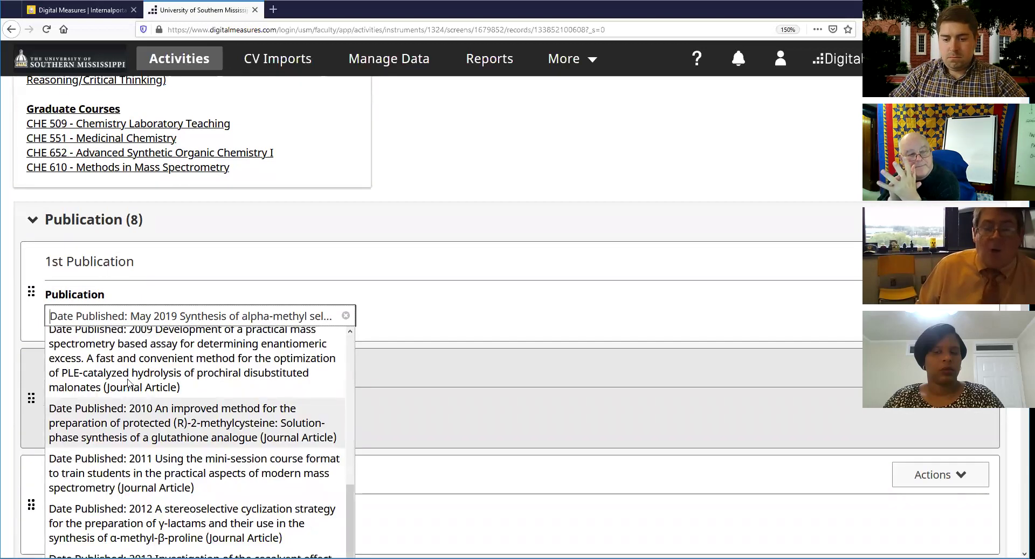
{"action": "left_click", "coordinate": [89, 320]}
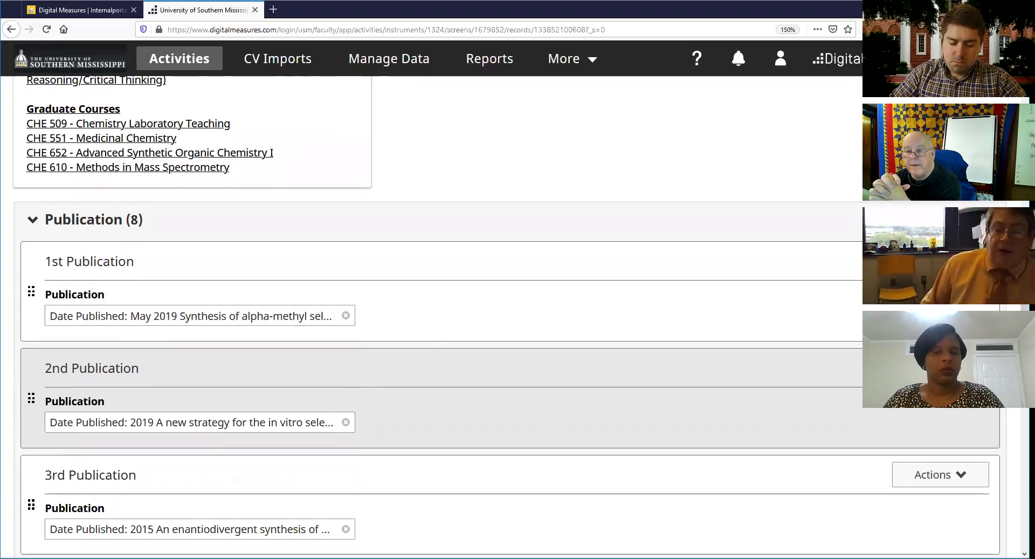
{"action": "scroll", "coordinate": [507, 316], "scroll_direction": "down", "scroll_amount": 2}
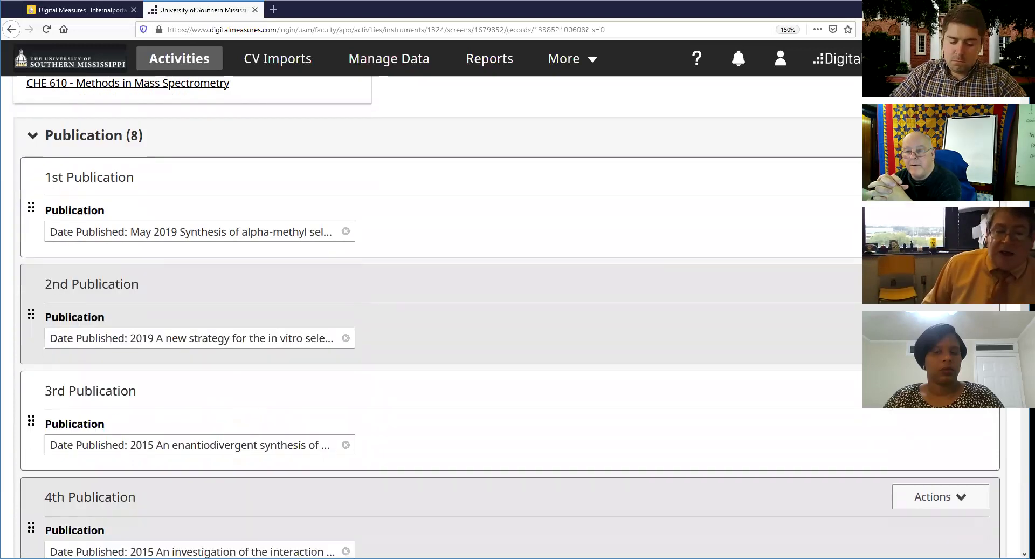
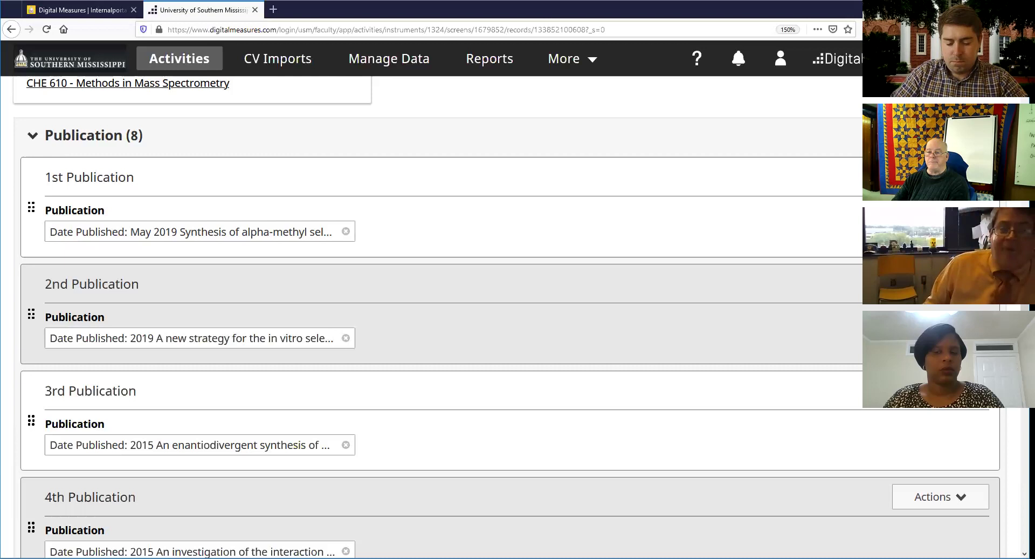
{"action": "left_click", "coordinate": [33, 135]}
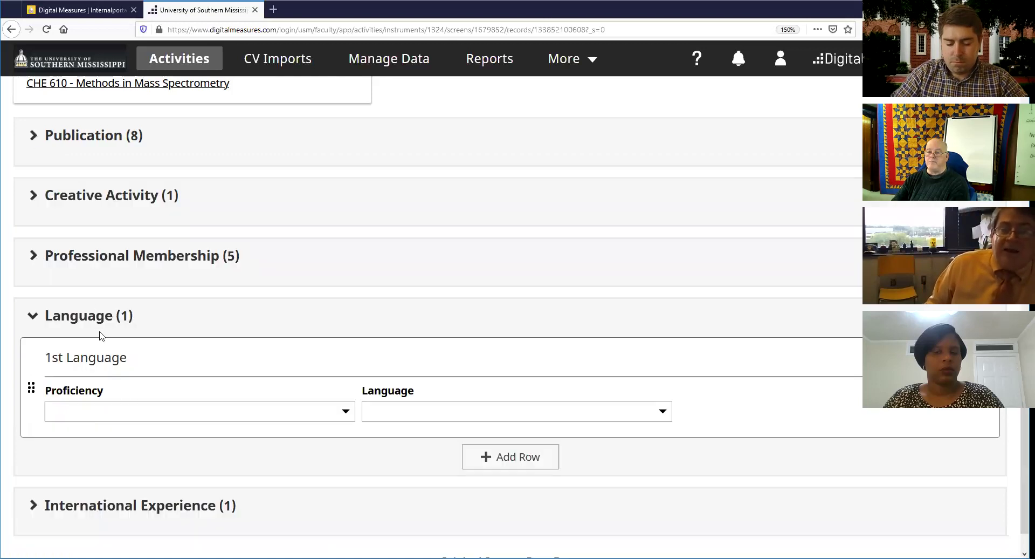
Expand the Creative Activity section, check the choices offered in its first row, and collapse the section.
{"action": "left_click", "coordinate": [34, 199]}
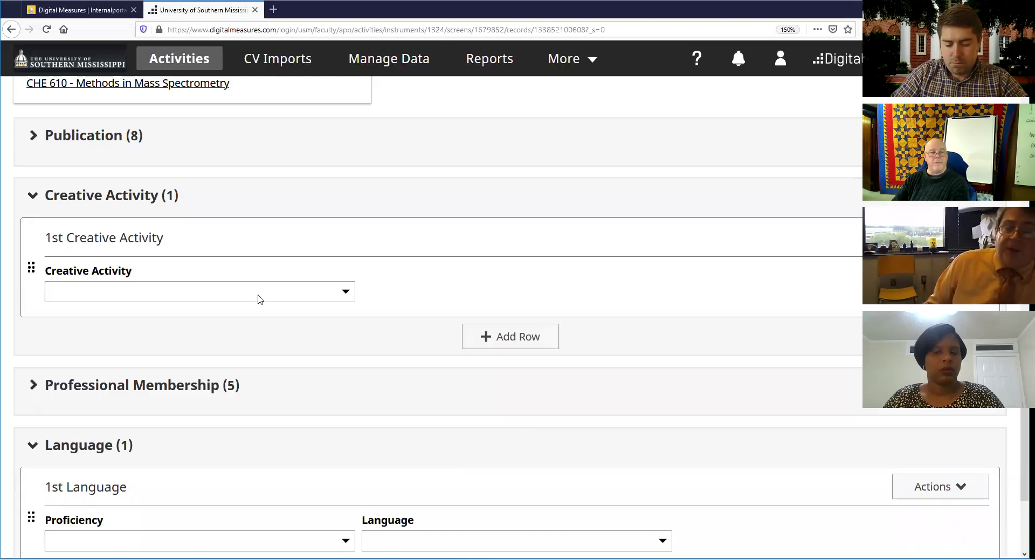
{"action": "left_click", "coordinate": [346, 294]}
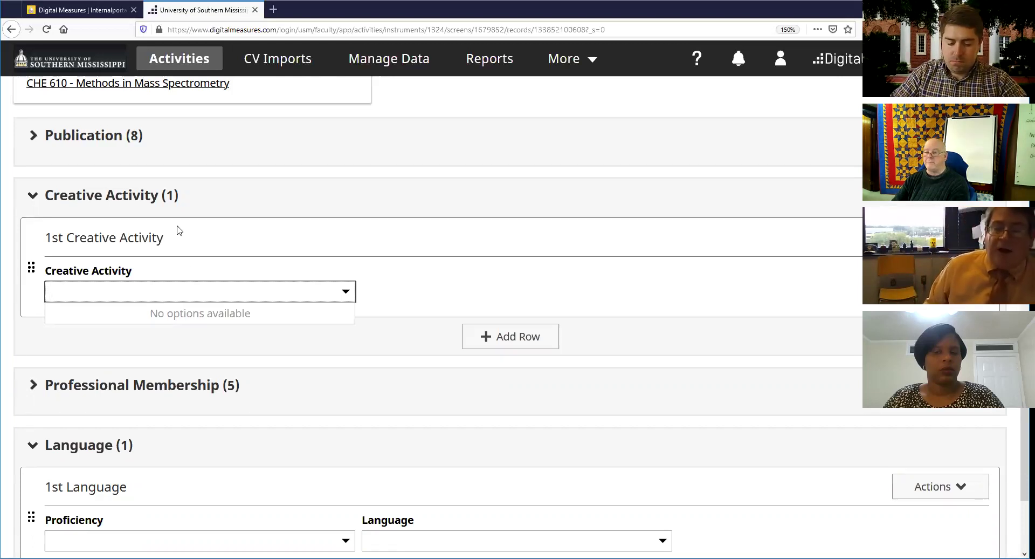
{"action": "left_click", "coordinate": [33, 196]}
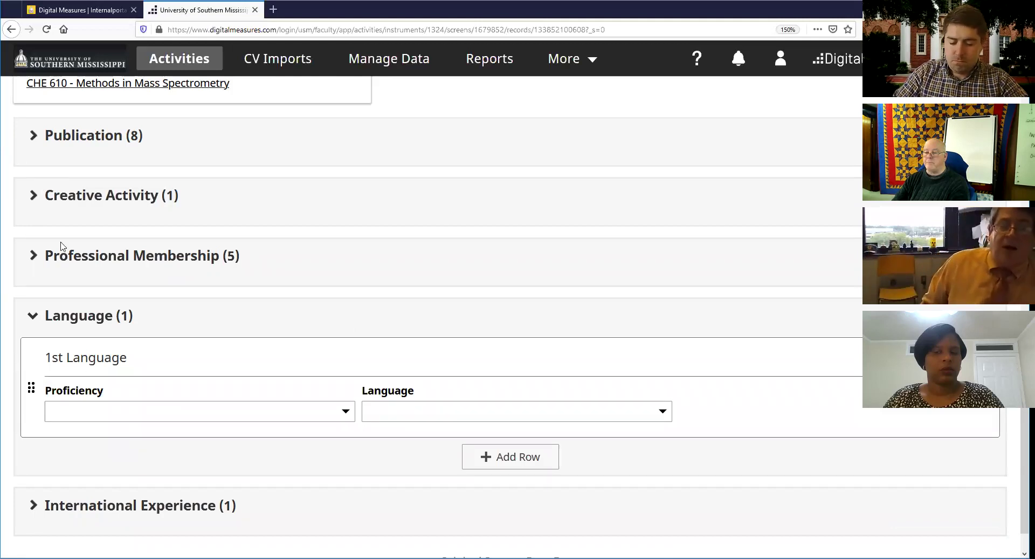
Expand the Professional Membership section, view the memberships selectable in its first row, and collapse the section.
{"action": "left_click", "coordinate": [34, 262]}
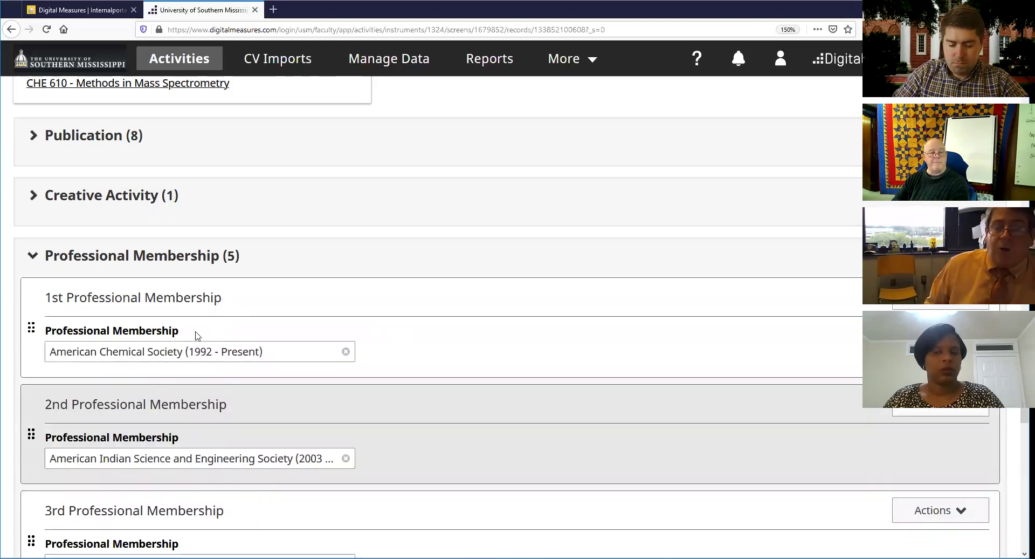
{"action": "left_click", "coordinate": [293, 353]}
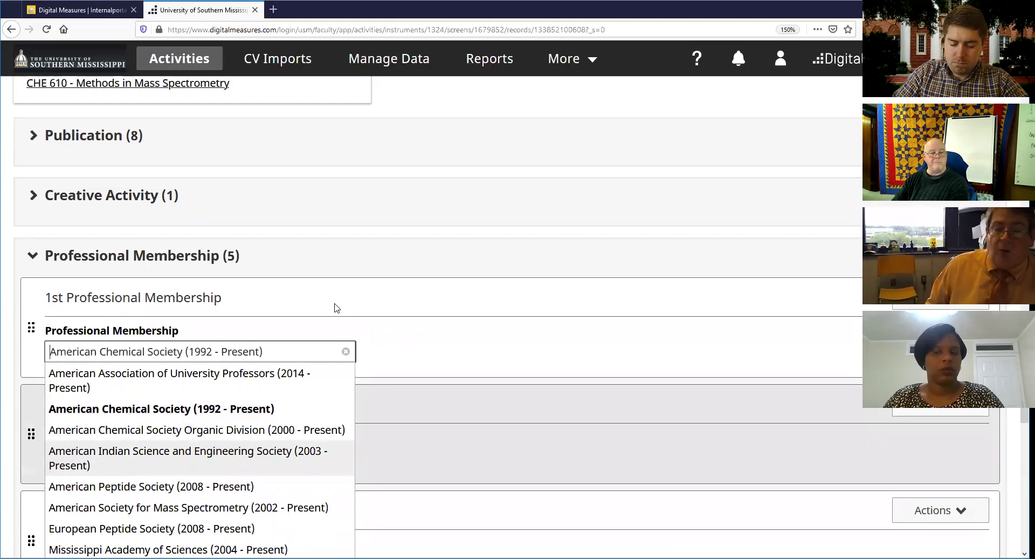
{"action": "left_click", "coordinate": [31, 259]}
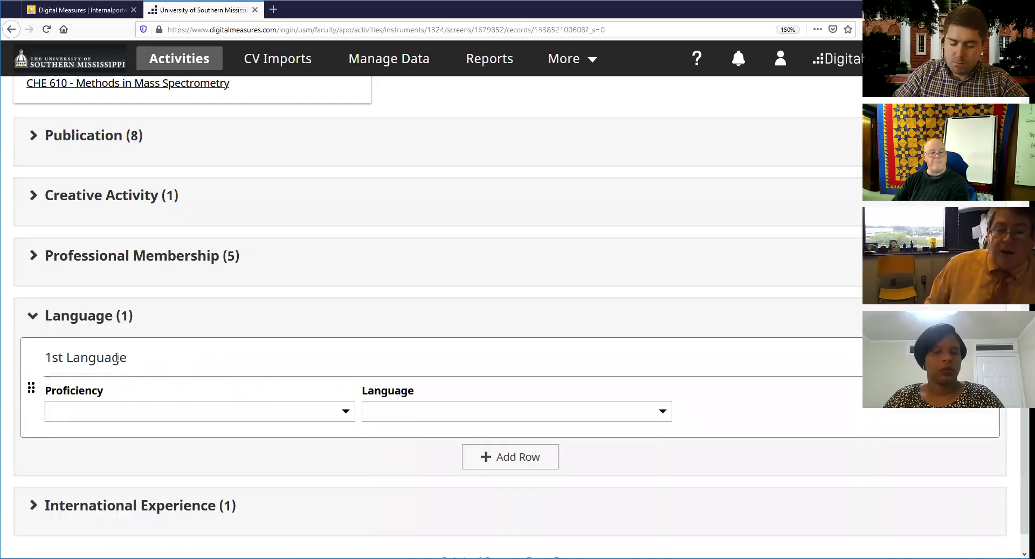
Set the 1st Language row's Proficiency to Professional Working and browse the language choices without picking one, then collapse the Language section.
{"action": "scroll", "coordinate": [104, 304], "scroll_direction": "down", "scroll_amount": 1}
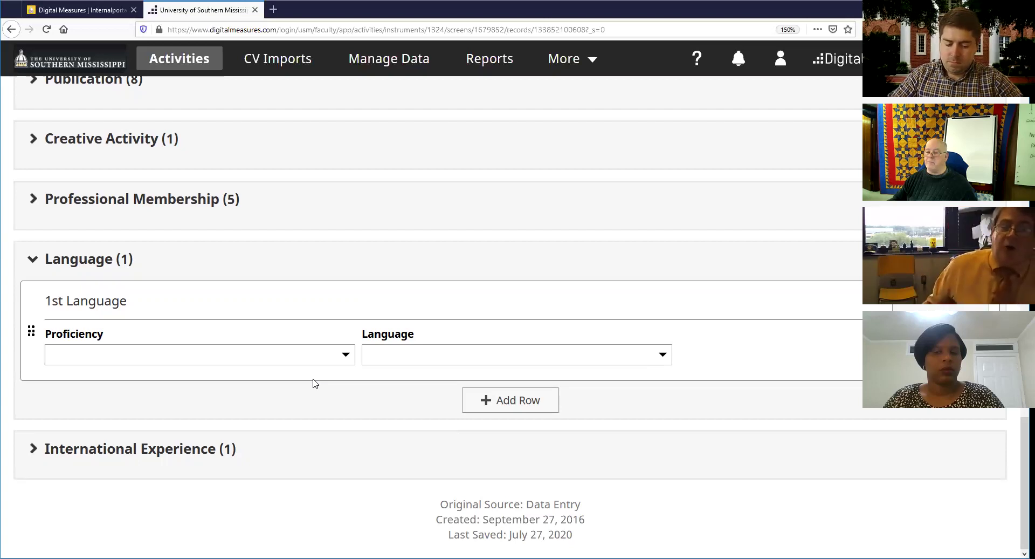
{"action": "left_click", "coordinate": [341, 358]}
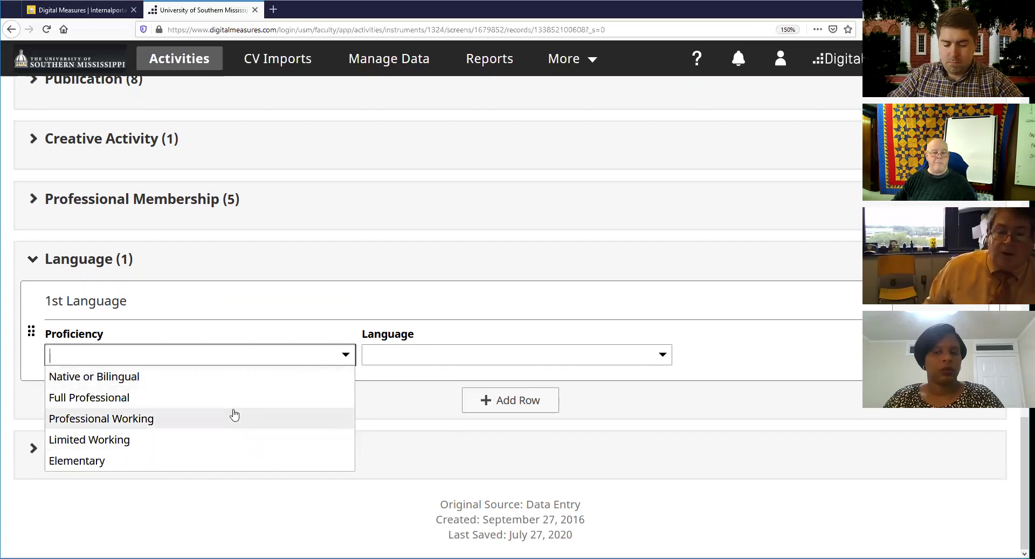
{"action": "left_click", "coordinate": [219, 422]}
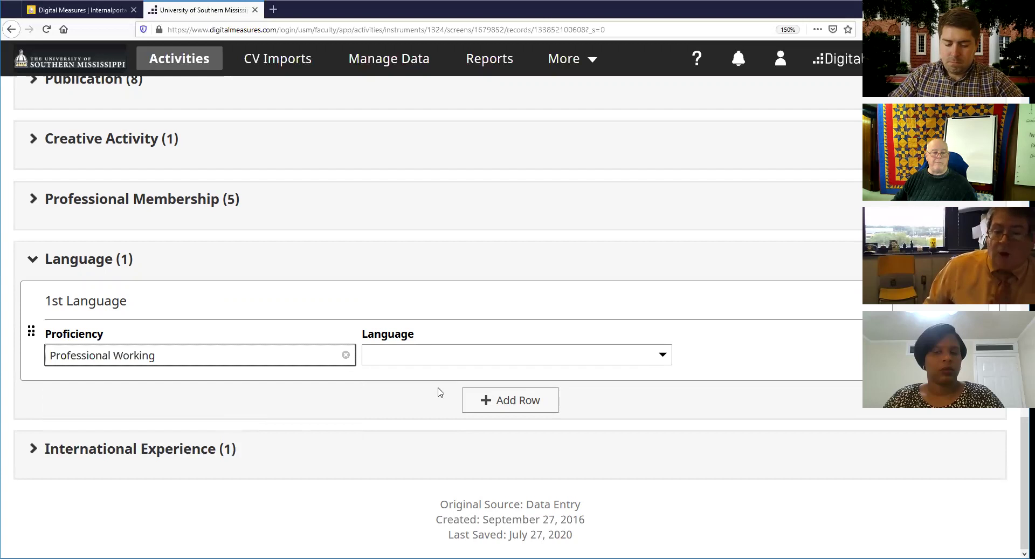
{"action": "left_click", "coordinate": [593, 361]}
{"action": "scroll", "coordinate": [457, 468], "scroll_direction": "down", "scroll_amount": 3}
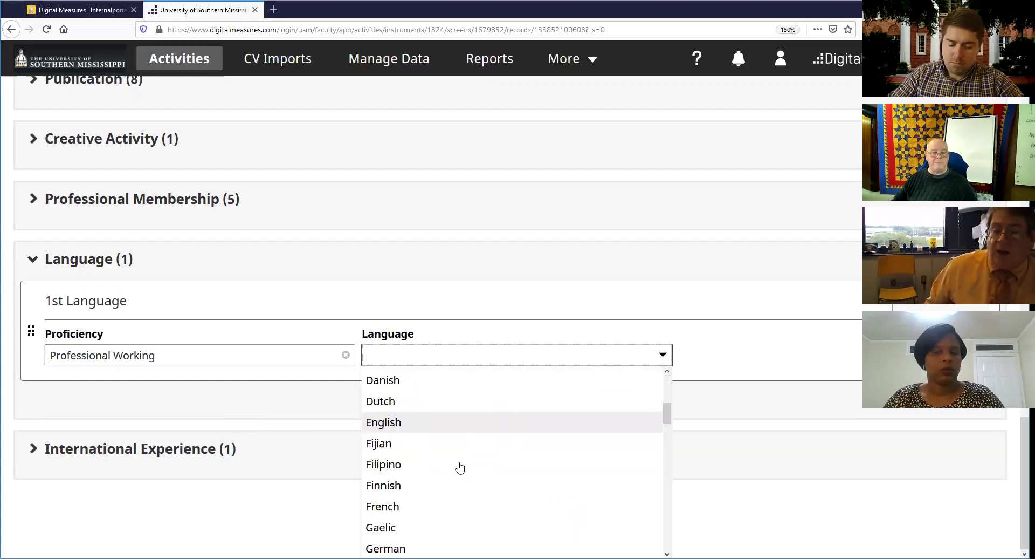
{"action": "scroll", "coordinate": [460, 464], "scroll_direction": "down", "scroll_amount": 6}
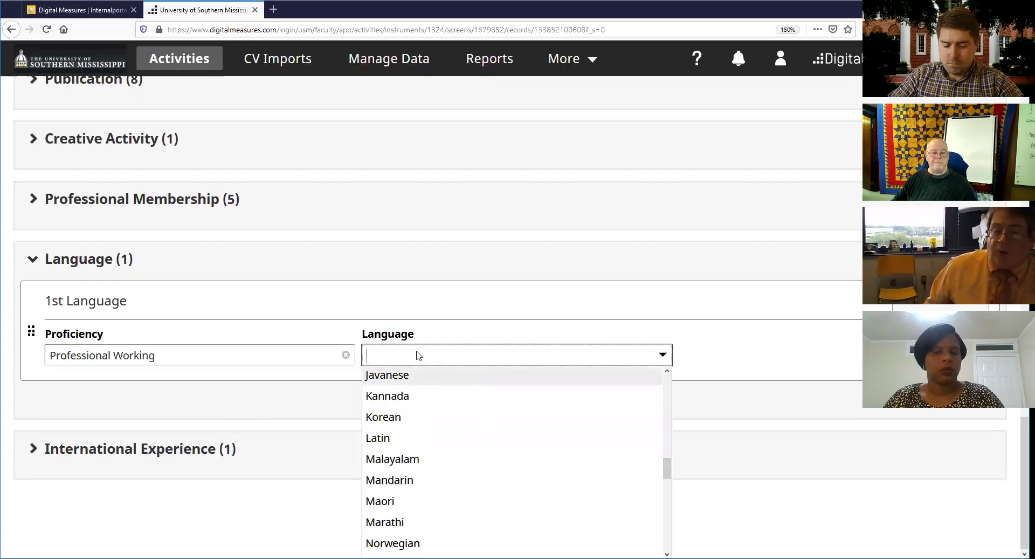
{"action": "left_click", "coordinate": [800, 355]}
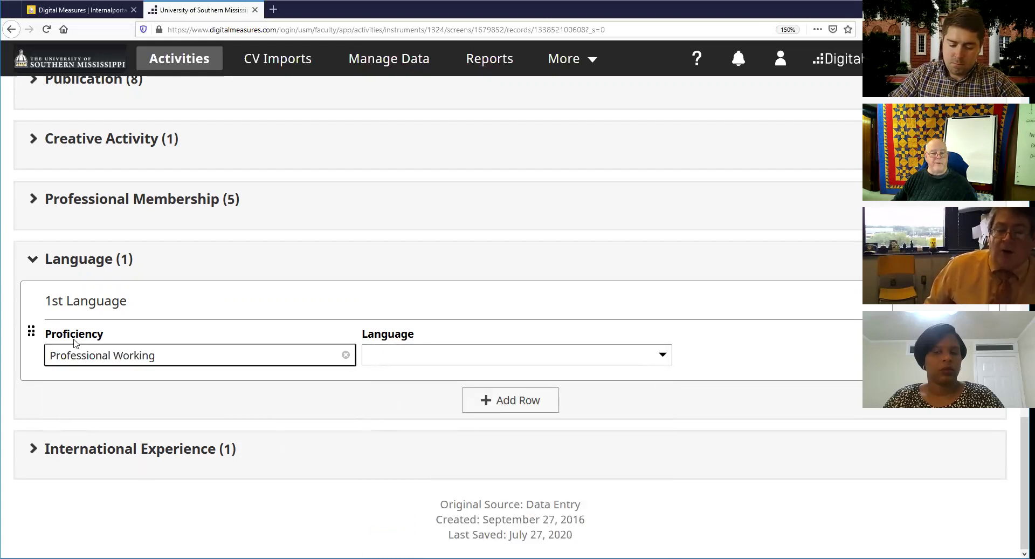
{"action": "left_click", "coordinate": [32, 260]}
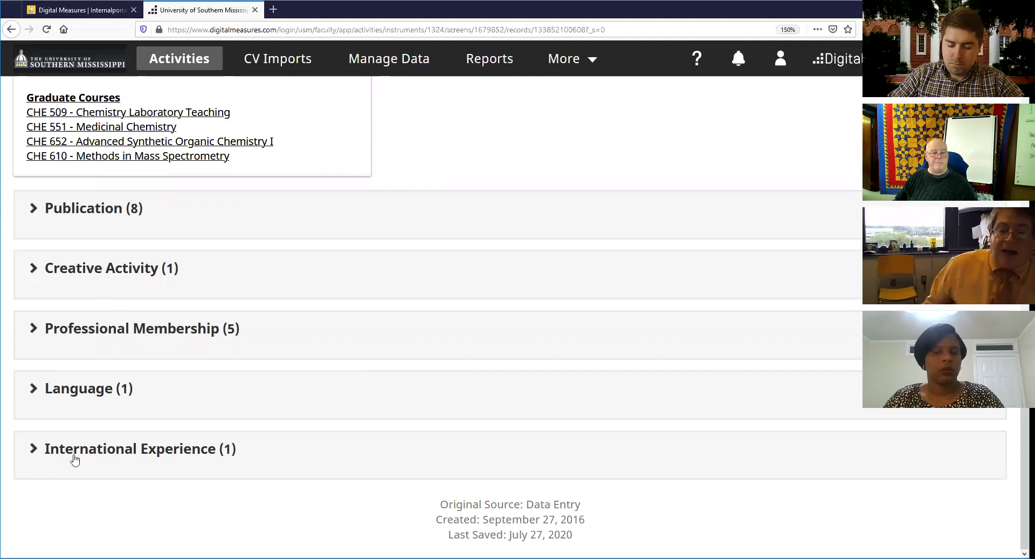
Examine the experience type, country, description and date fields under International Experience, and collapse the section.
{"action": "left_click", "coordinate": [39, 457]}
{"action": "scroll", "coordinate": [120, 472], "scroll_direction": "down", "scroll_amount": 5}
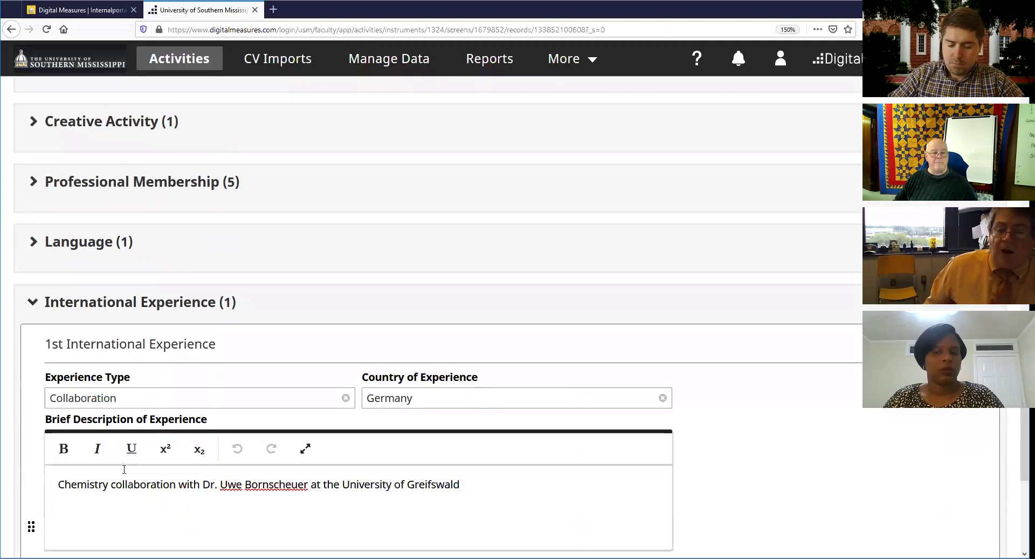
{"action": "scroll", "coordinate": [135, 485], "scroll_direction": "up", "scroll_amount": 2}
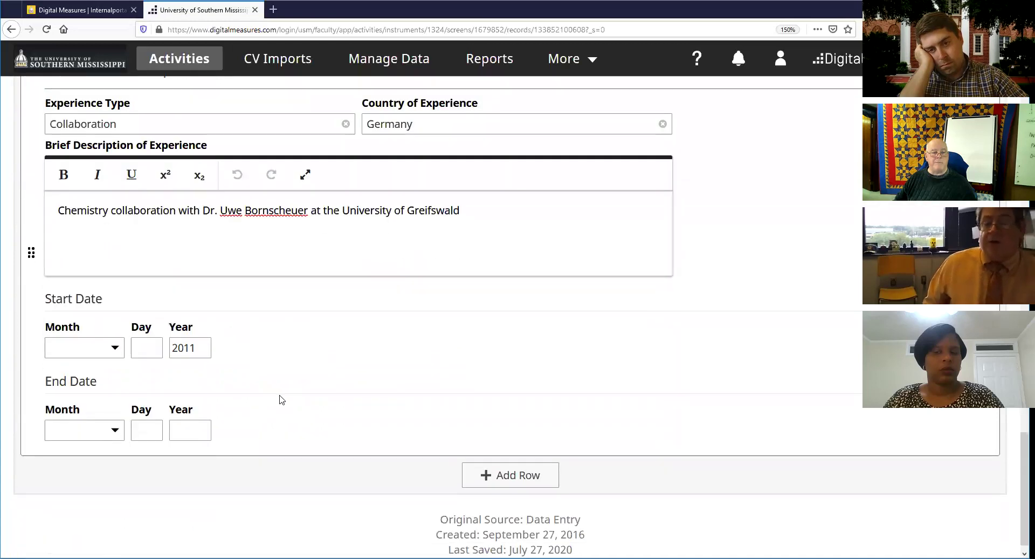
{"action": "scroll", "coordinate": [291, 400], "scroll_direction": "up", "scroll_amount": 2}
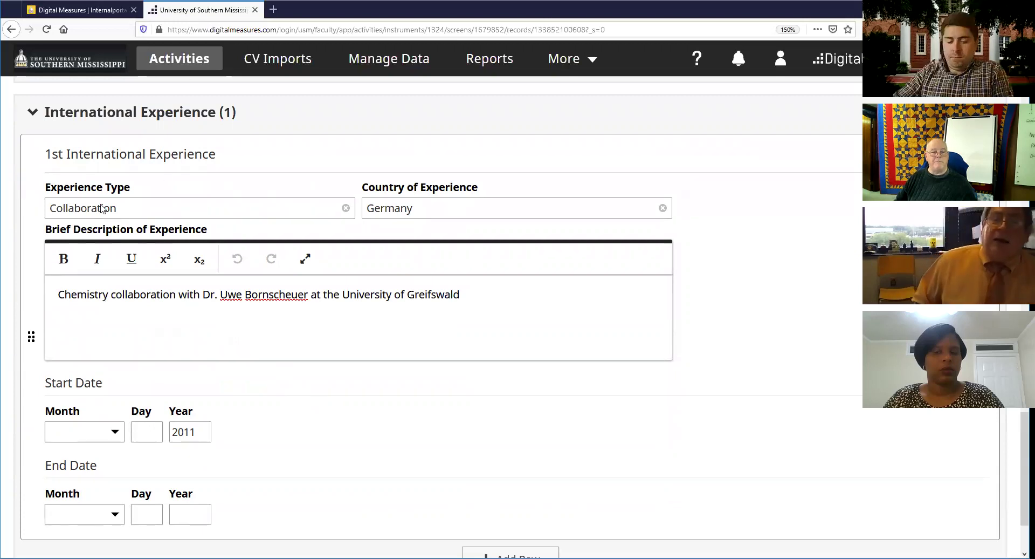
{"action": "left_click", "coordinate": [30, 117]}
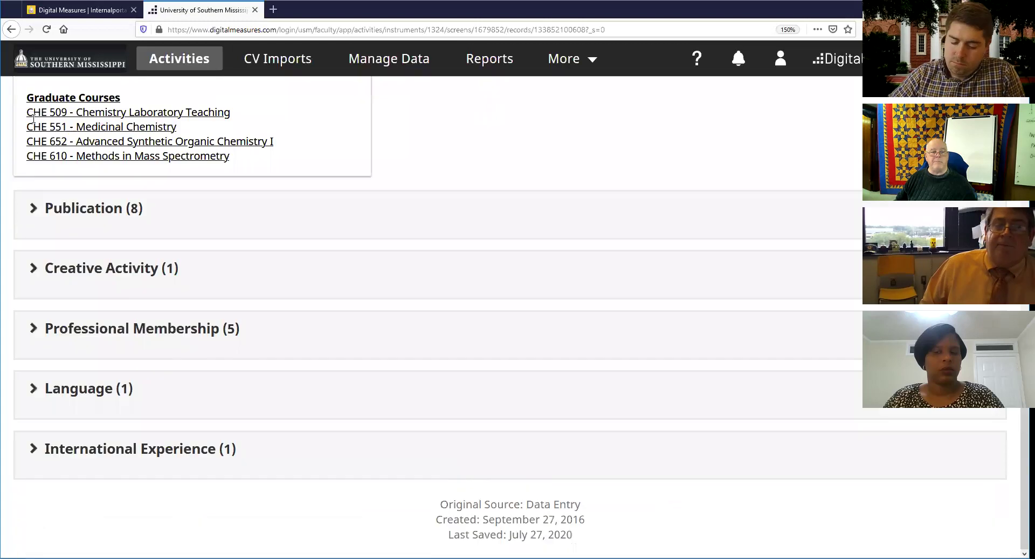
Go to the University of Southern Mississippi Faculty Directory at usm.edu/faculty-directory, leaving the profile record without saving.
{"action": "left_click", "coordinate": [250, 28]}
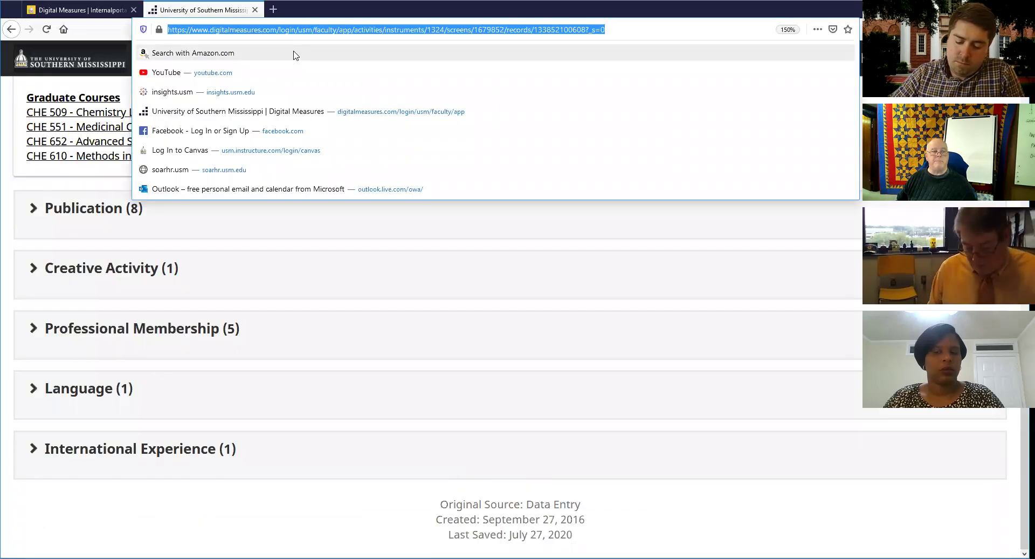
{"action": "type", "text": "usm.edu"}
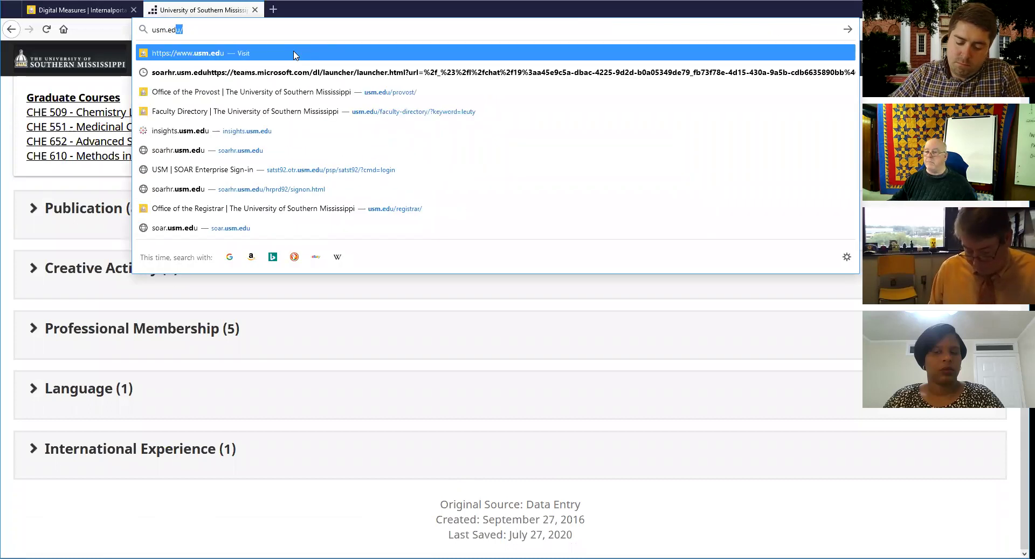
{"action": "type", "text": "/facul;ty"}
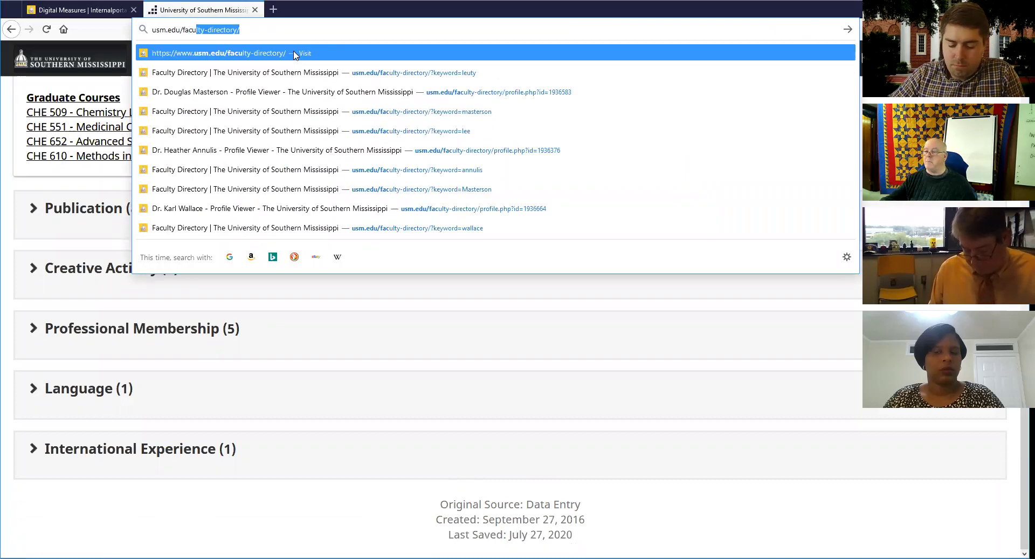
{"action": "key", "text": "BackSpace"}
{"action": "key", "text": "BackSpace"}
{"action": "key", "text": "BackSpace"}
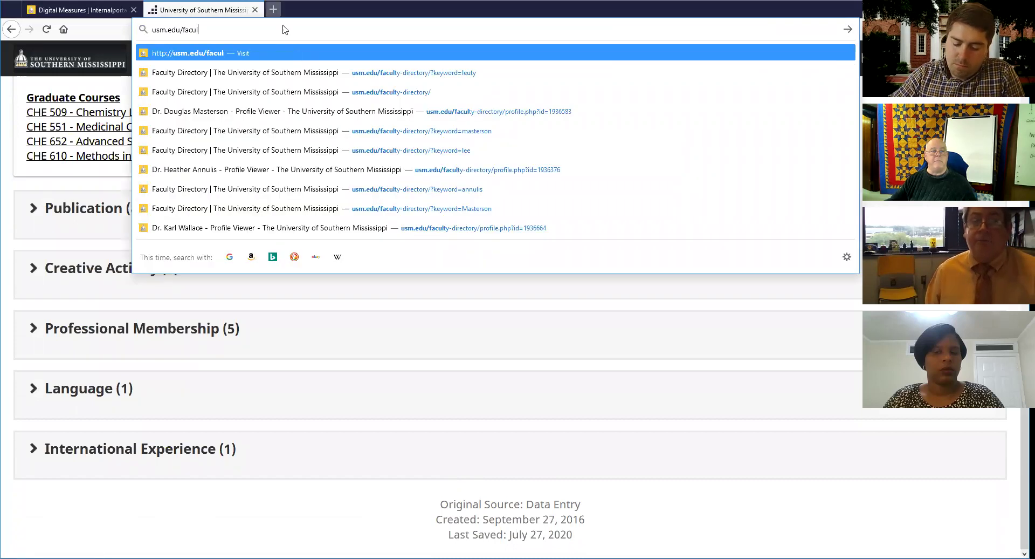
{"action": "left_click", "coordinate": [247, 73]}
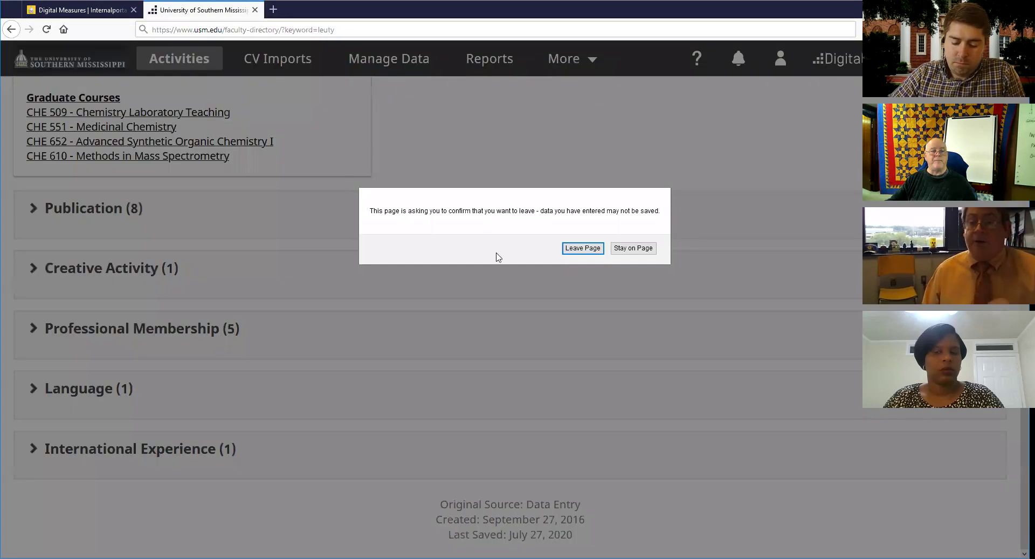
{"action": "left_click", "coordinate": [582, 248]}
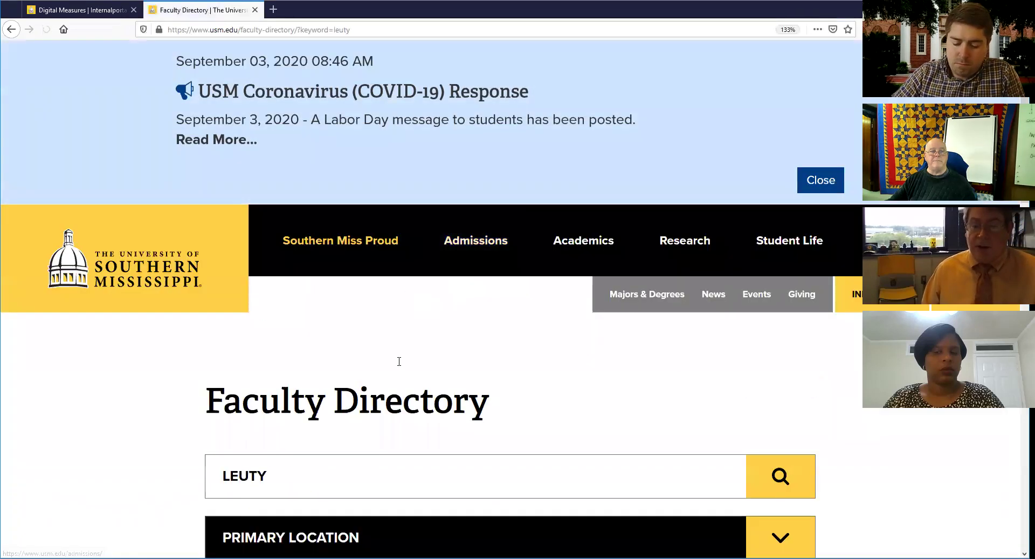
Search the Faculty Directory by the faculty member's last name and dismiss the coronavirus announcement banner.
{"action": "double_click", "coordinate": [218, 460]}
{"action": "type", "text": "M"}
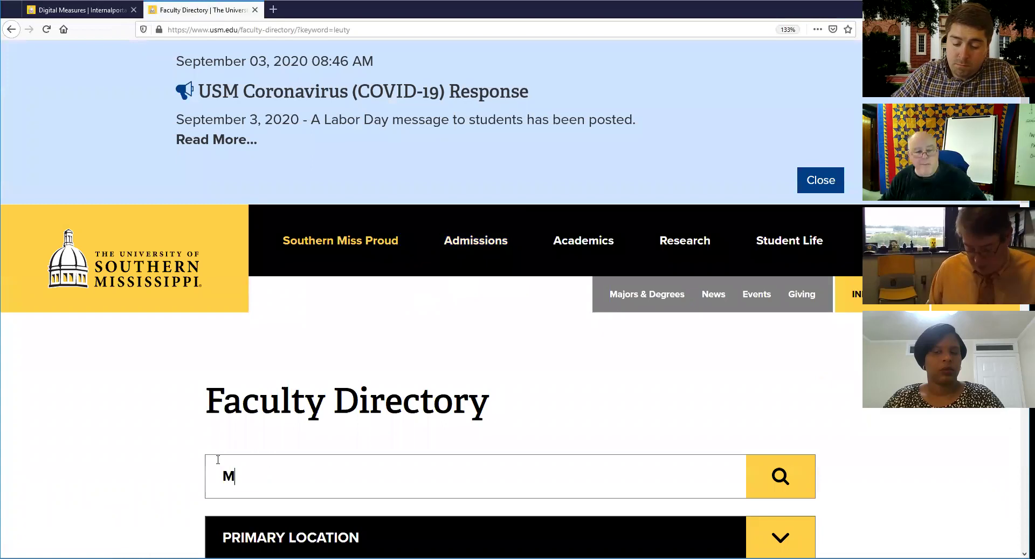
{"action": "type", "text": "ASTERSon"}
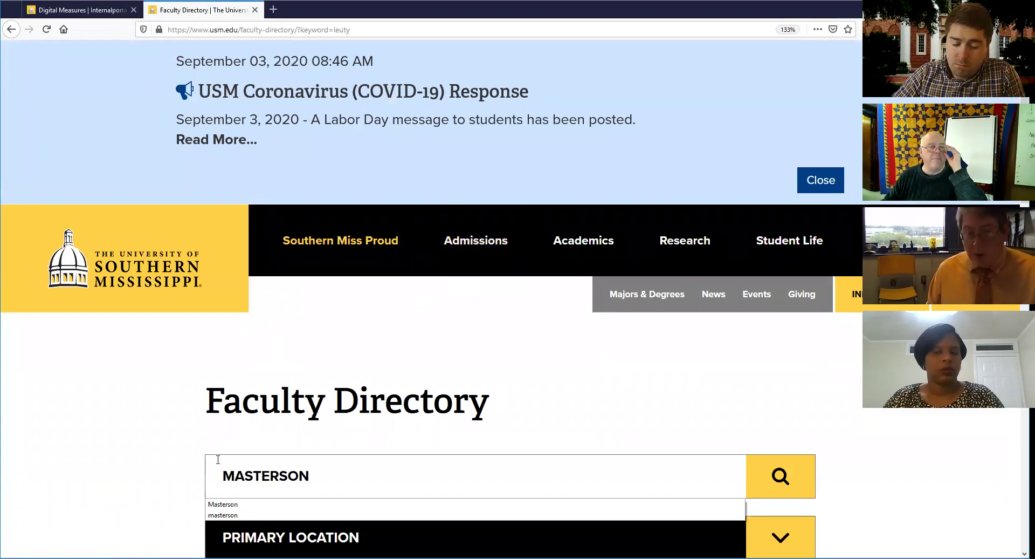
{"action": "key", "text": "Return"}
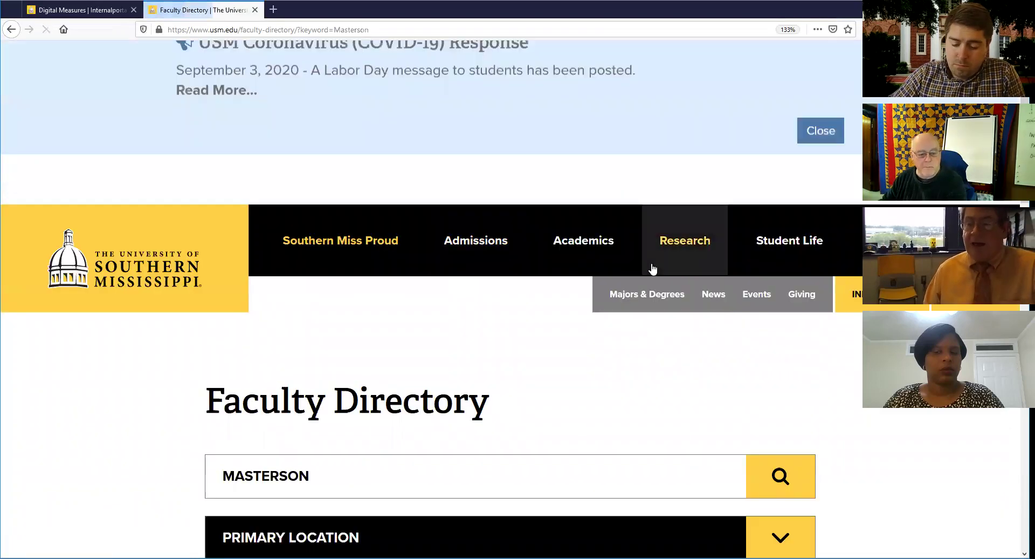
{"action": "left_click", "coordinate": [820, 179]}
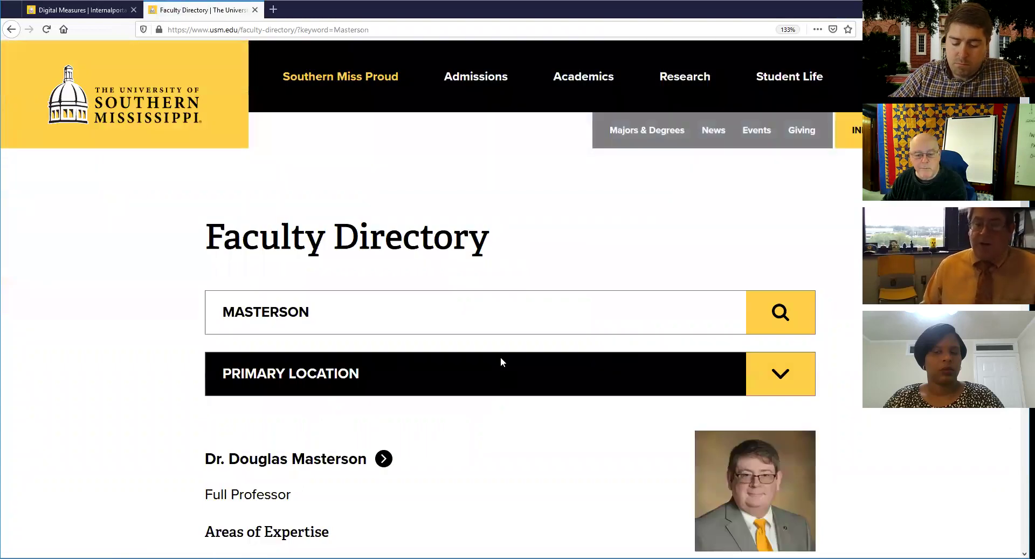
Open the faculty member's full profile from the directory search result and dismiss the coronavirus announcement banner.
{"action": "scroll", "coordinate": [455, 362], "scroll_direction": "down", "scroll_amount": 5}
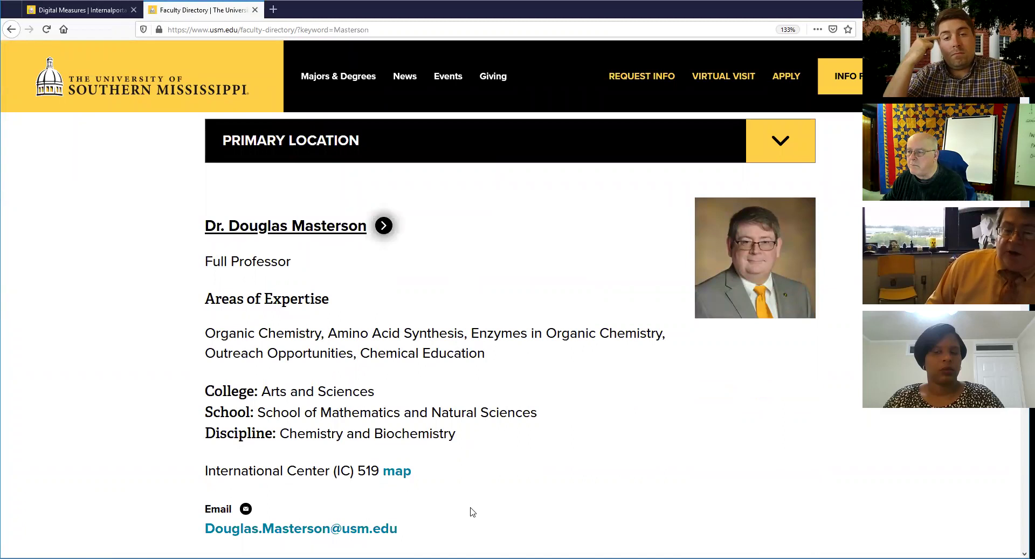
{"action": "scroll", "coordinate": [394, 230], "scroll_direction": "down", "scroll_amount": 2}
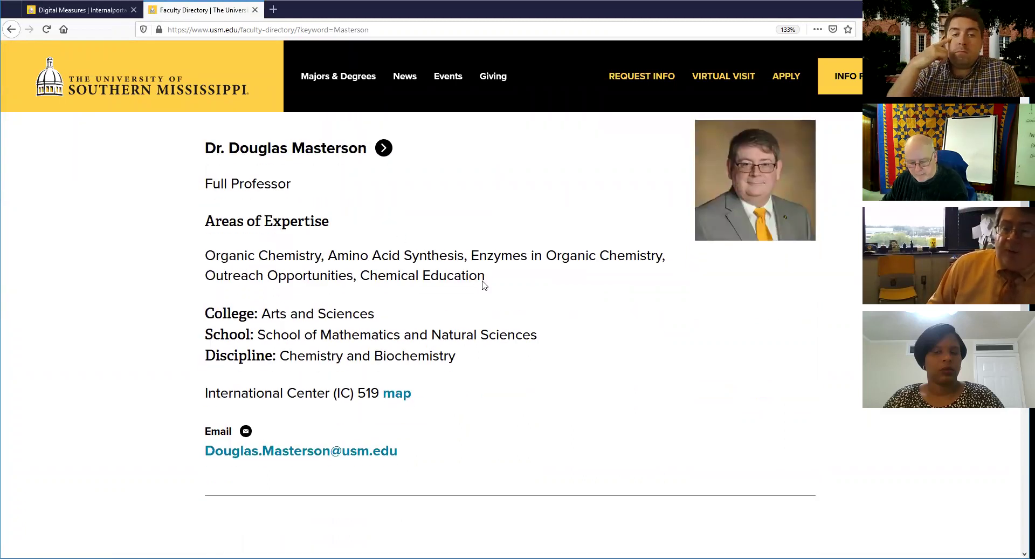
{"action": "scroll", "coordinate": [504, 282], "scroll_direction": "up", "scroll_amount": 2}
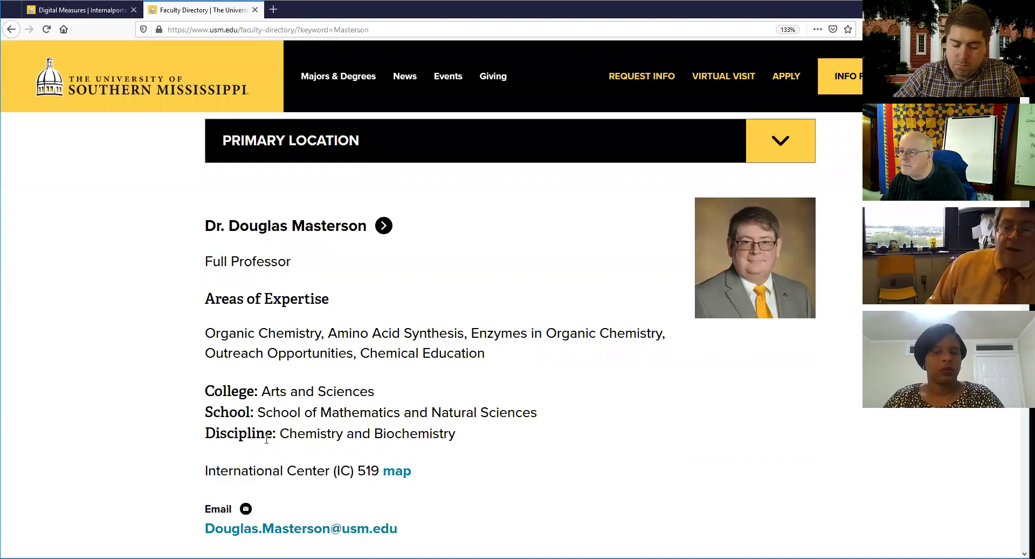
{"action": "scroll", "coordinate": [266, 439], "scroll_direction": "down", "scroll_amount": 1}
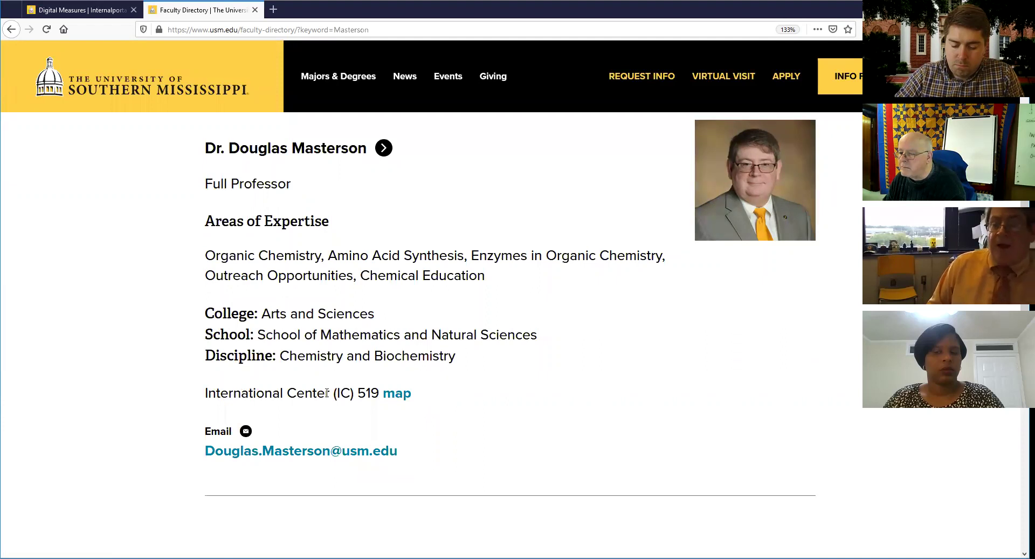
{"action": "scroll", "coordinate": [409, 398], "scroll_direction": "up", "scroll_amount": 1}
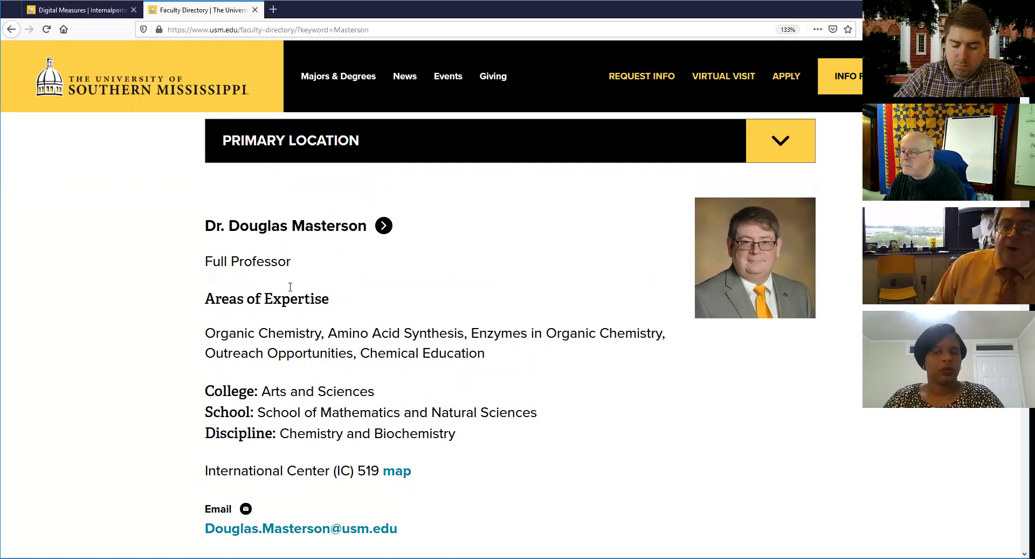
{"action": "left_click", "coordinate": [290, 233]}
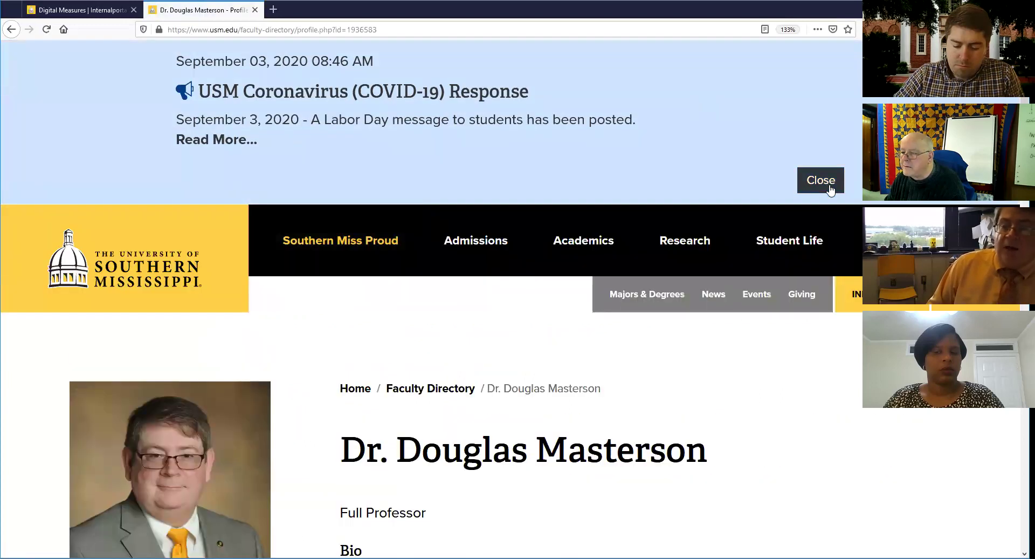
{"action": "left_click", "coordinate": [821, 180]}
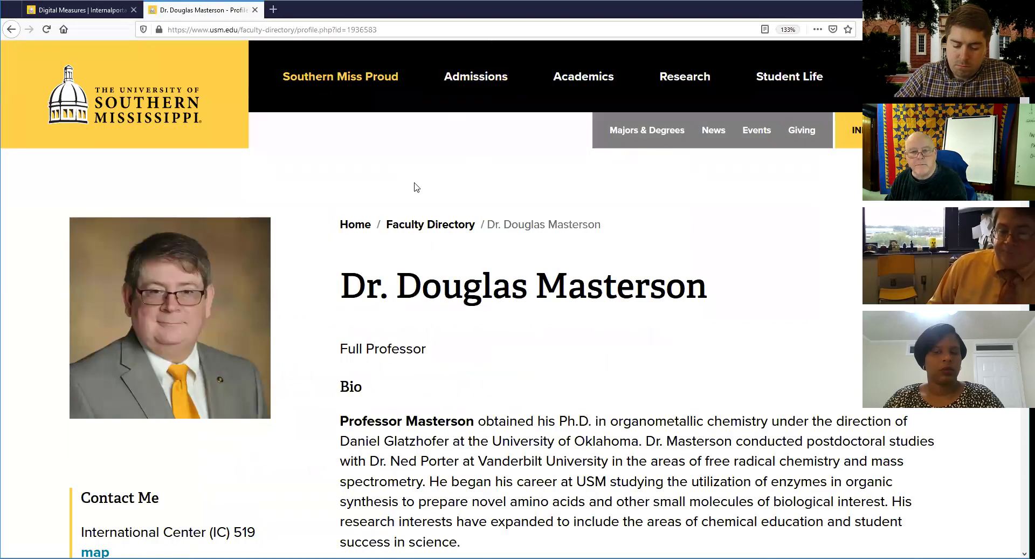
Read the profile's Bio and the entries under Degrees, and collapse the Degrees section.
{"action": "scroll", "coordinate": [412, 187], "scroll_direction": "down", "scroll_amount": 3}
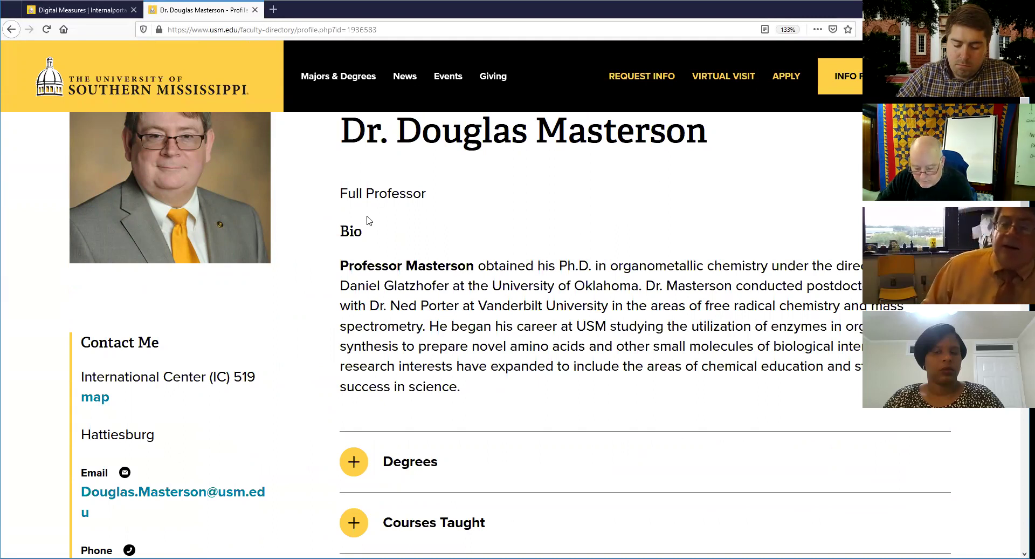
{"action": "scroll", "coordinate": [352, 193], "scroll_direction": "down", "scroll_amount": 2}
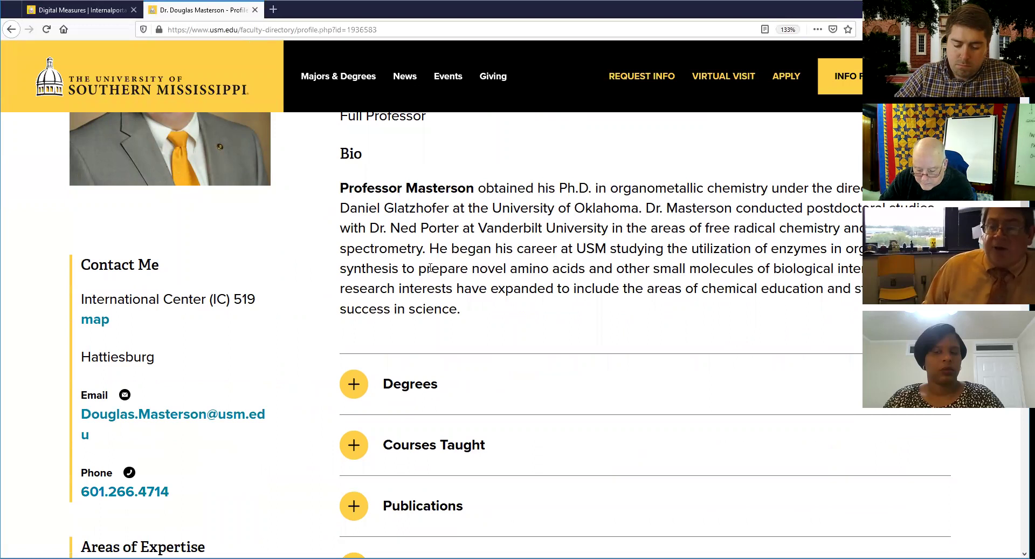
{"action": "scroll", "coordinate": [449, 281], "scroll_direction": "down", "scroll_amount": 2}
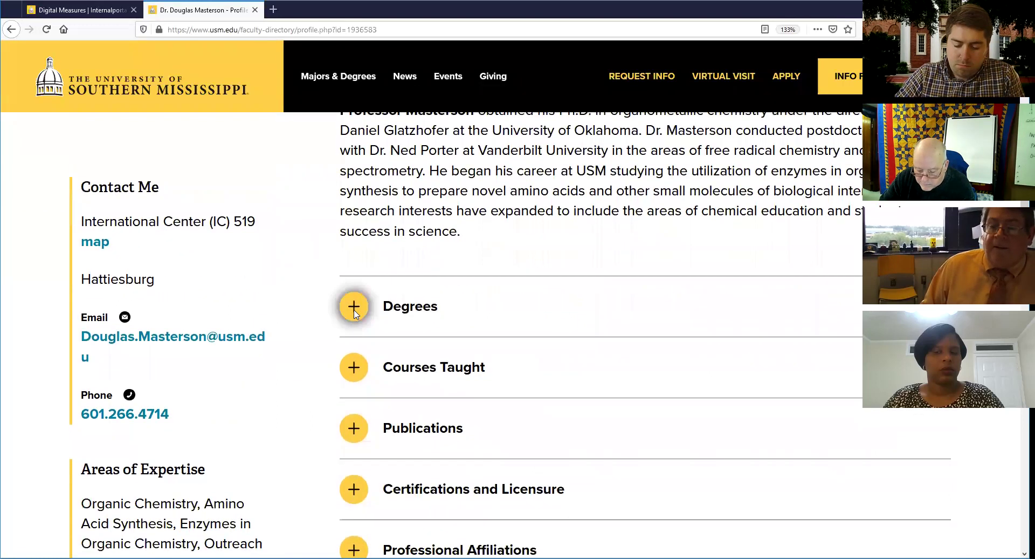
{"action": "left_click", "coordinate": [356, 308]}
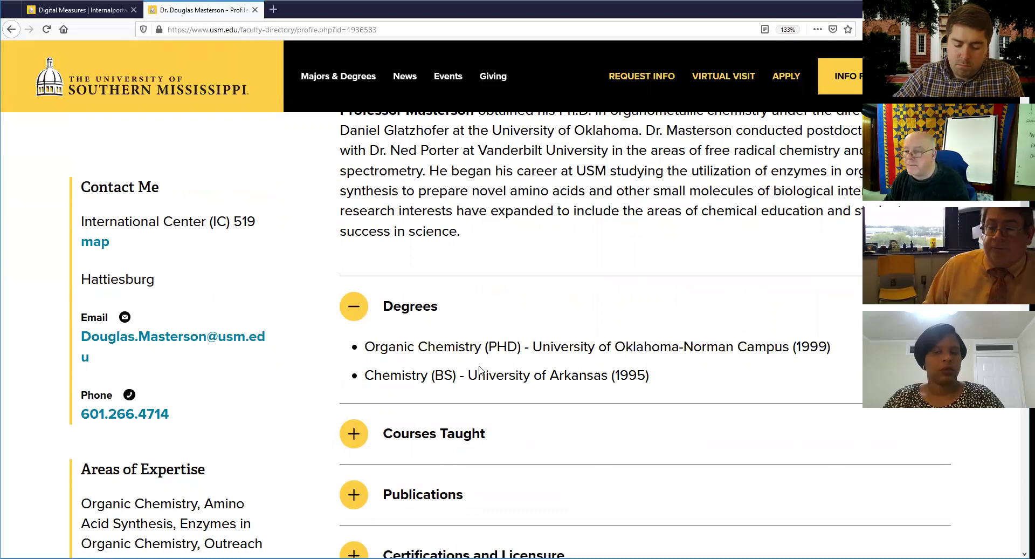
{"action": "scroll", "coordinate": [471, 375], "scroll_direction": "down", "scroll_amount": 2}
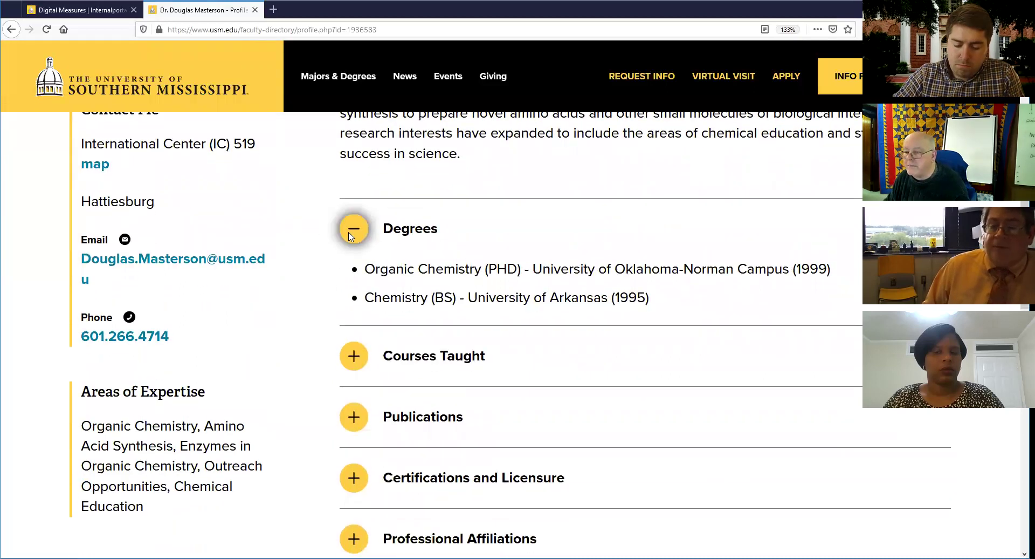
{"action": "left_click", "coordinate": [351, 237]}
View the undergraduate and graduate courses under Courses Taught and collapse the section.
{"action": "left_click", "coordinate": [356, 293]}
{"action": "scroll", "coordinate": [449, 164], "scroll_direction": "down", "scroll_amount": 4}
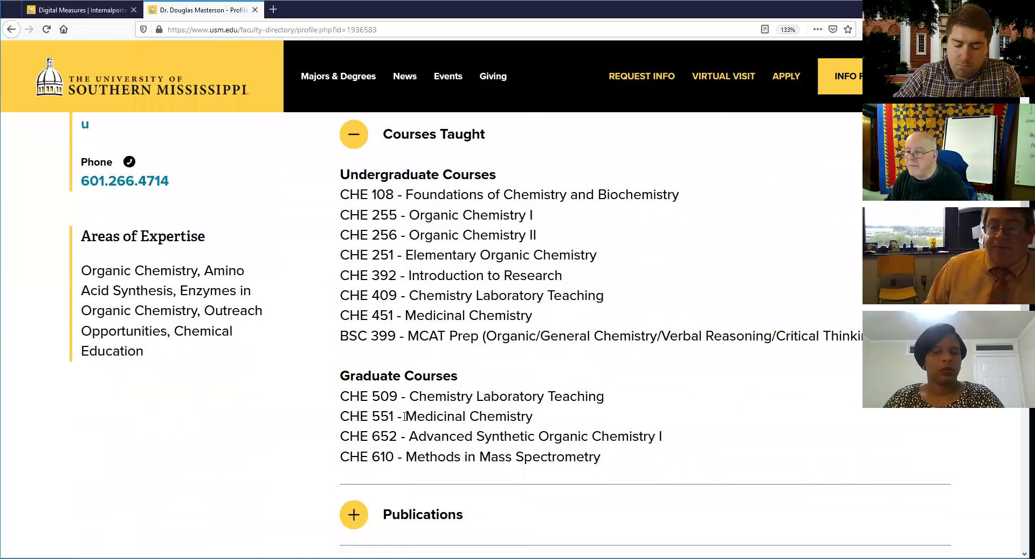
{"action": "left_click", "coordinate": [353, 141]}
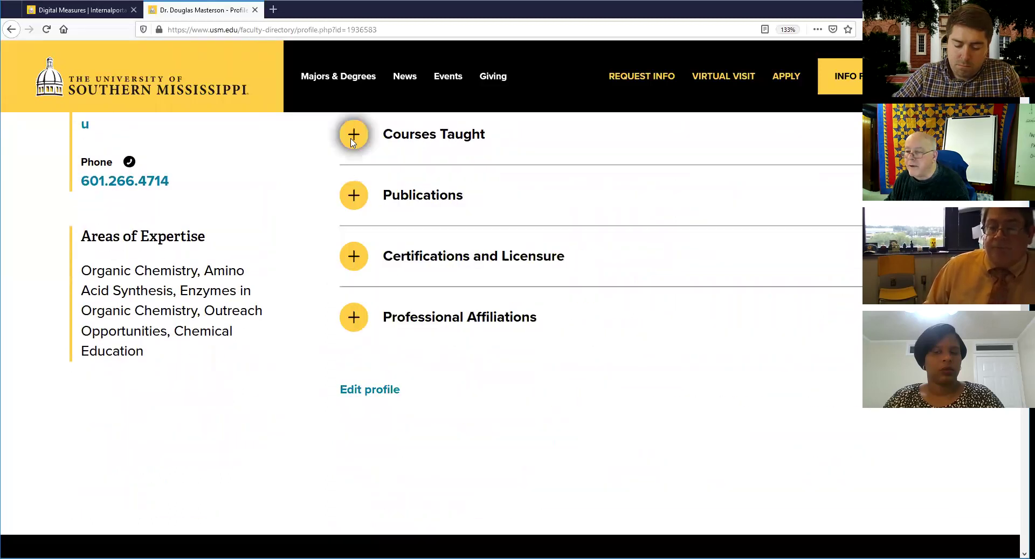
Examine the entries and their linked references under Publications, and collapse the section.
{"action": "left_click", "coordinate": [354, 195]}
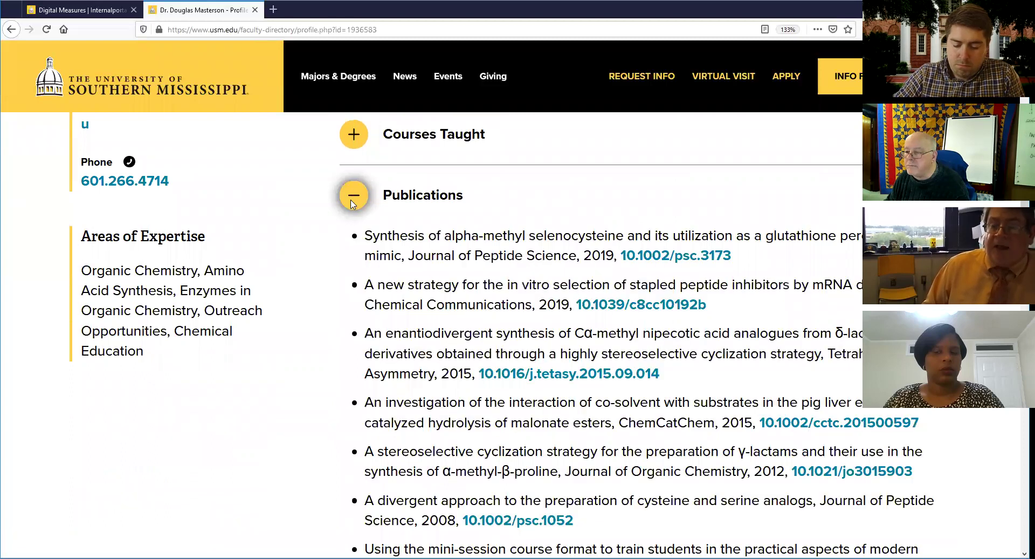
{"action": "scroll", "coordinate": [350, 198], "scroll_direction": "down", "scroll_amount": 2}
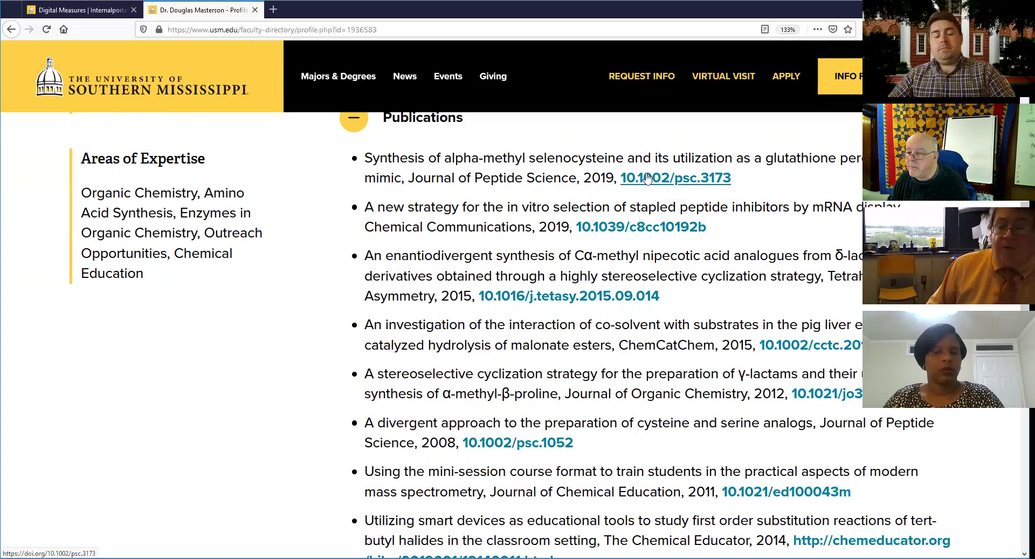
{"action": "scroll", "coordinate": [644, 180], "scroll_direction": "down", "scroll_amount": 2}
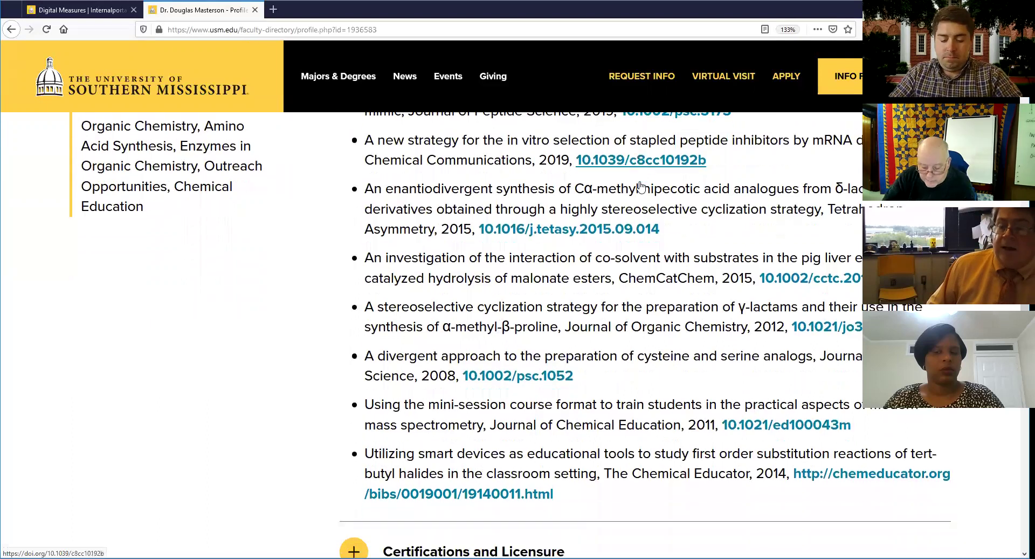
{"action": "scroll", "coordinate": [639, 182], "scroll_direction": "up", "scroll_amount": 2}
{"action": "scroll", "coordinate": [416, 408], "scroll_direction": "down", "scroll_amount": 2}
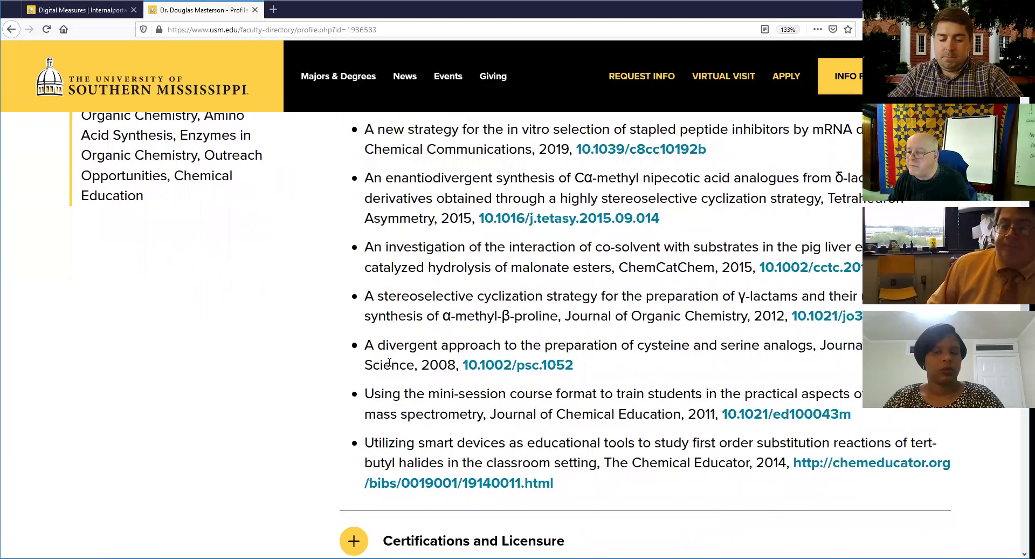
{"action": "scroll", "coordinate": [353, 225], "scroll_direction": "up", "scroll_amount": 4}
{"action": "left_click", "coordinate": [354, 223]}
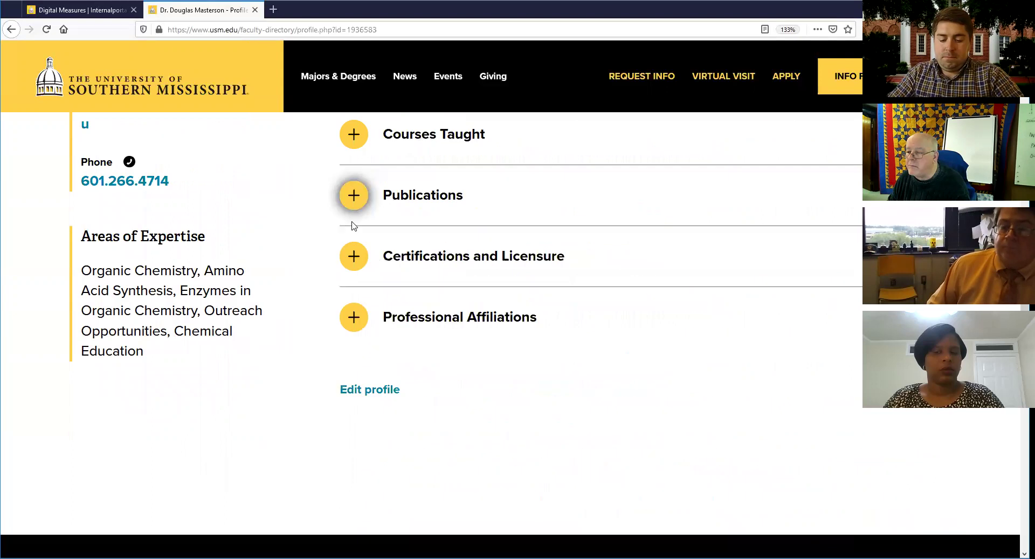
View the Certifications and Licensure entries and the Professional Affiliations entries, collapsing each section after reading it.
{"action": "left_click", "coordinate": [355, 260]}
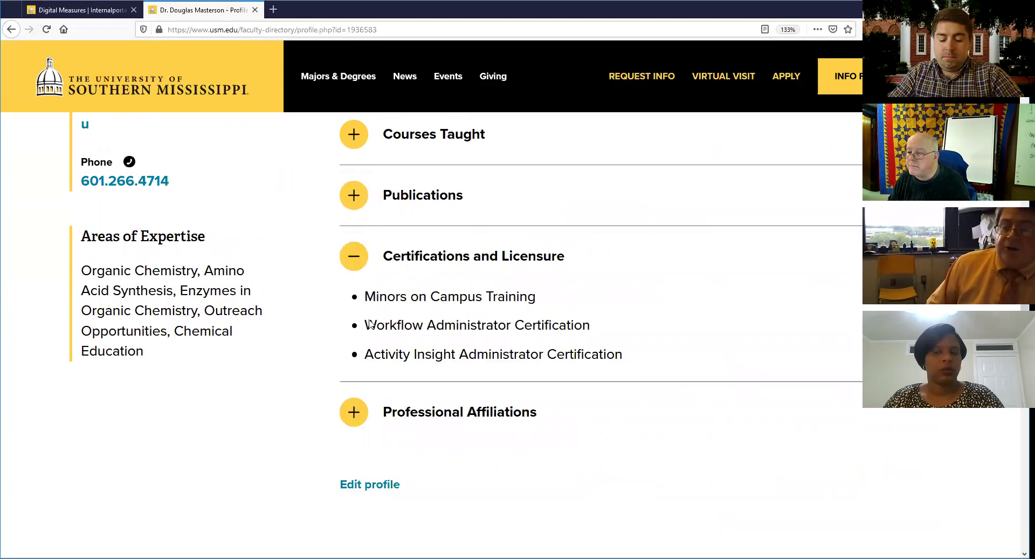
{"action": "left_click", "coordinate": [354, 257]}
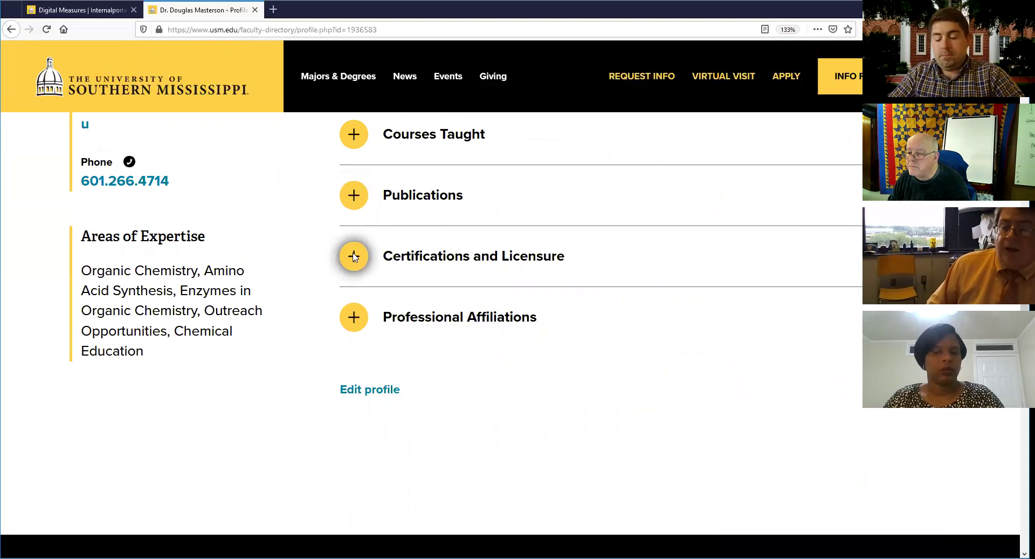
{"action": "left_click", "coordinate": [343, 318]}
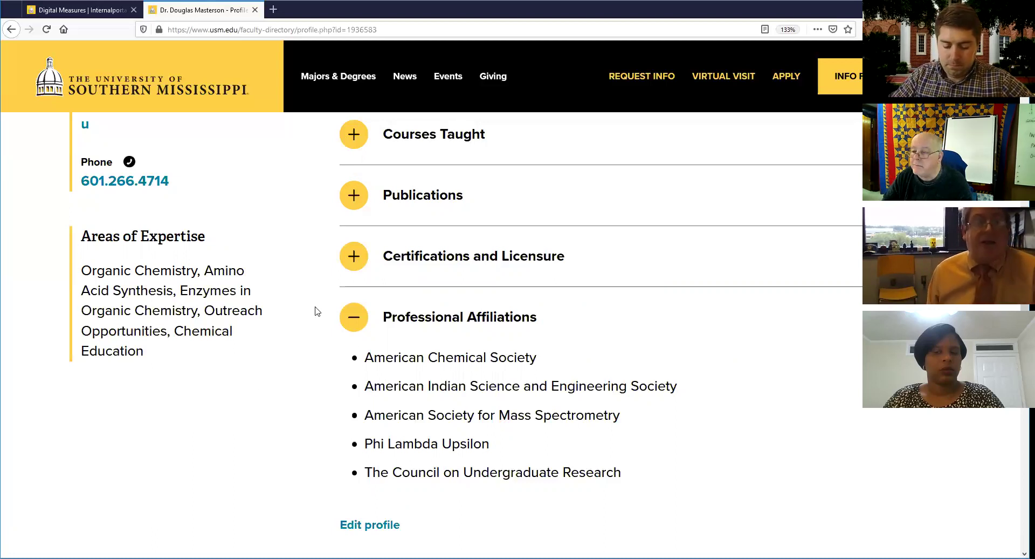
{"action": "left_click", "coordinate": [352, 317]}
Look over the contact details, Areas of Expertise, photo and bio on the public profile.
{"action": "scroll", "coordinate": [162, 372], "scroll_direction": "up", "scroll_amount": 2}
{"action": "scroll", "coordinate": [187, 361], "scroll_direction": "up", "scroll_amount": 2}
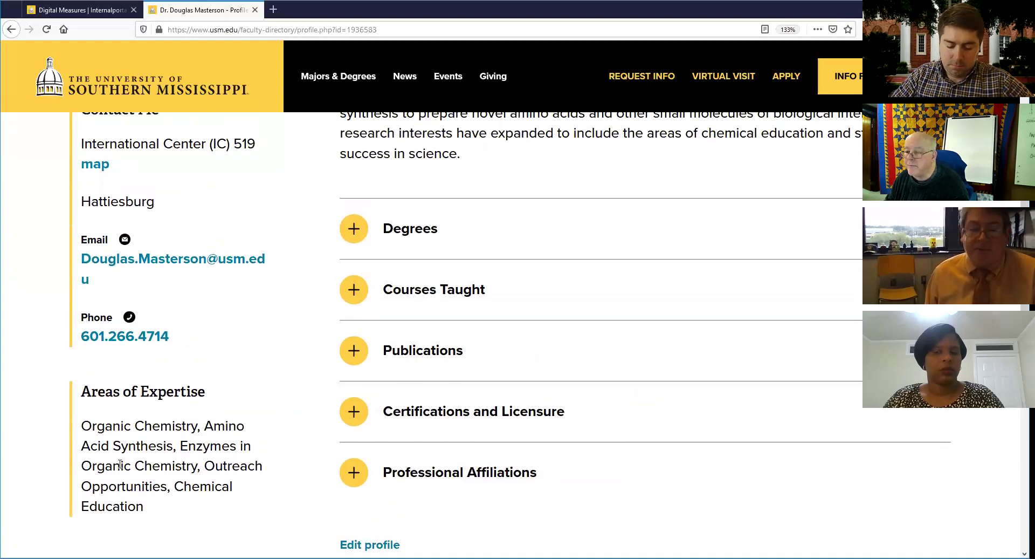
{"action": "scroll", "coordinate": [169, 456], "scroll_direction": "up", "scroll_amount": 2}
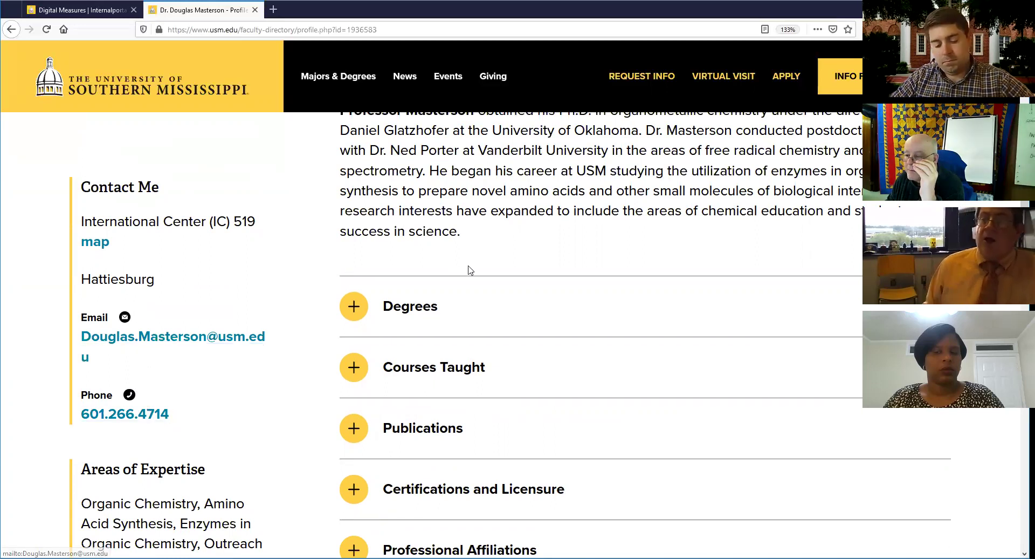
{"action": "scroll", "coordinate": [383, 457], "scroll_direction": "down", "scroll_amount": 3}
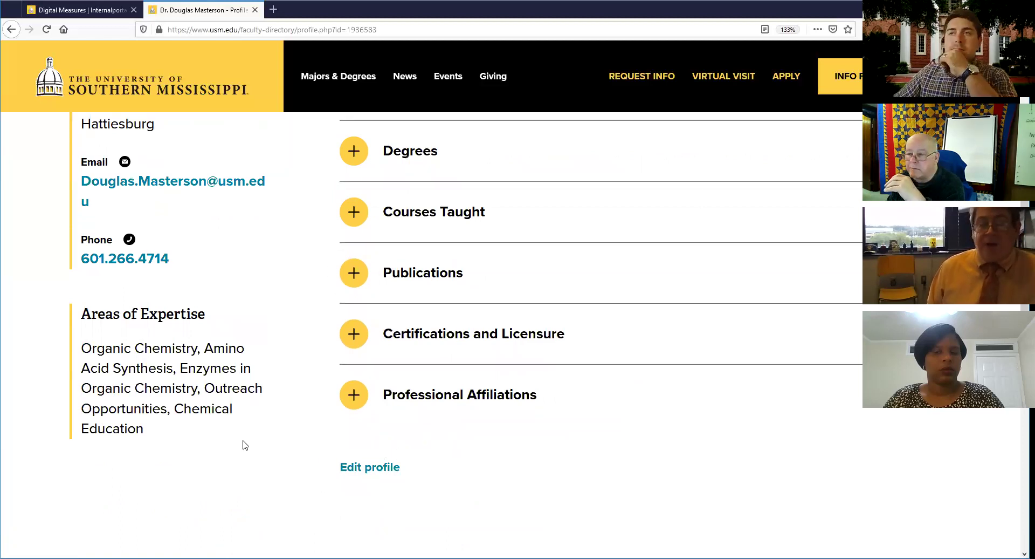
{"action": "scroll", "coordinate": [294, 404], "scroll_direction": "up", "scroll_amount": 7}
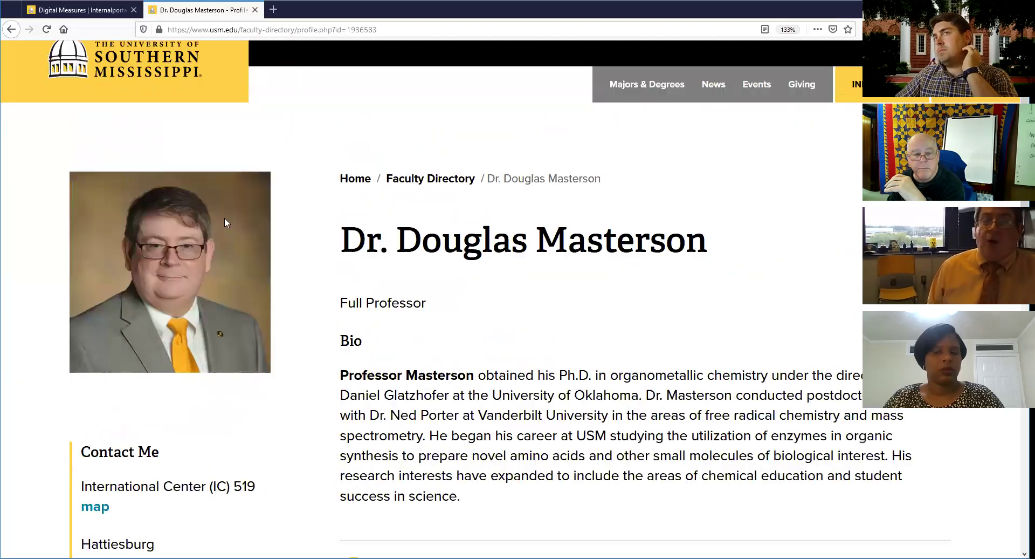
Follow the public profile's edit link, log in to Digital Measures with the saved credentials, and show the Activities page.
{"action": "scroll", "coordinate": [305, 386], "scroll_direction": "down", "scroll_amount": 10}
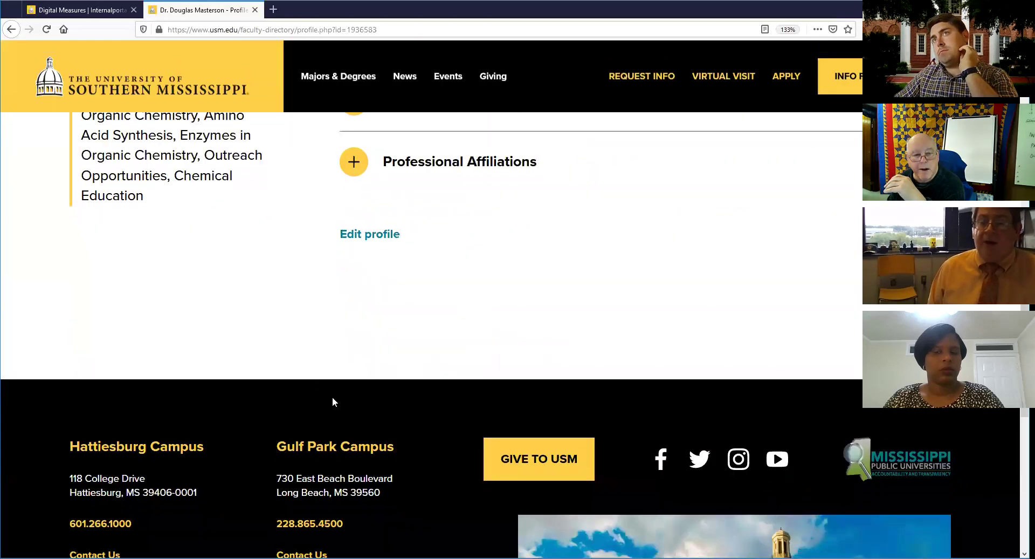
{"action": "left_click", "coordinate": [363, 235]}
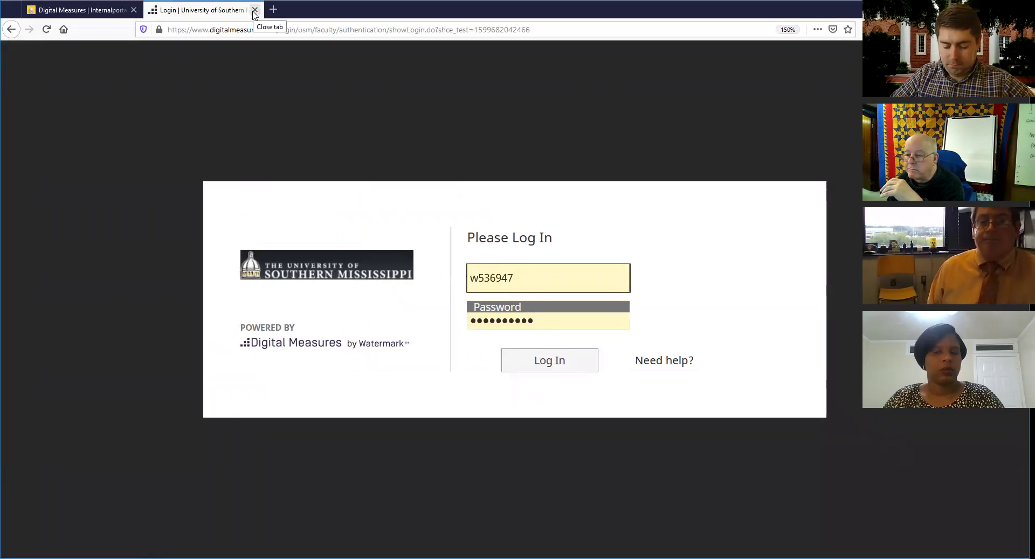
{"action": "left_click", "coordinate": [533, 365]}
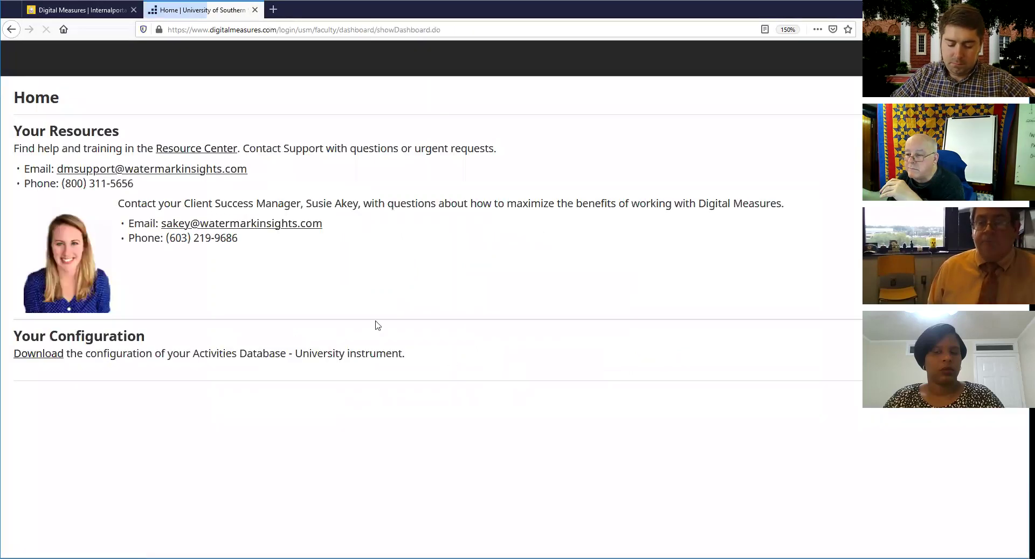
{"action": "left_click", "coordinate": [198, 64]}
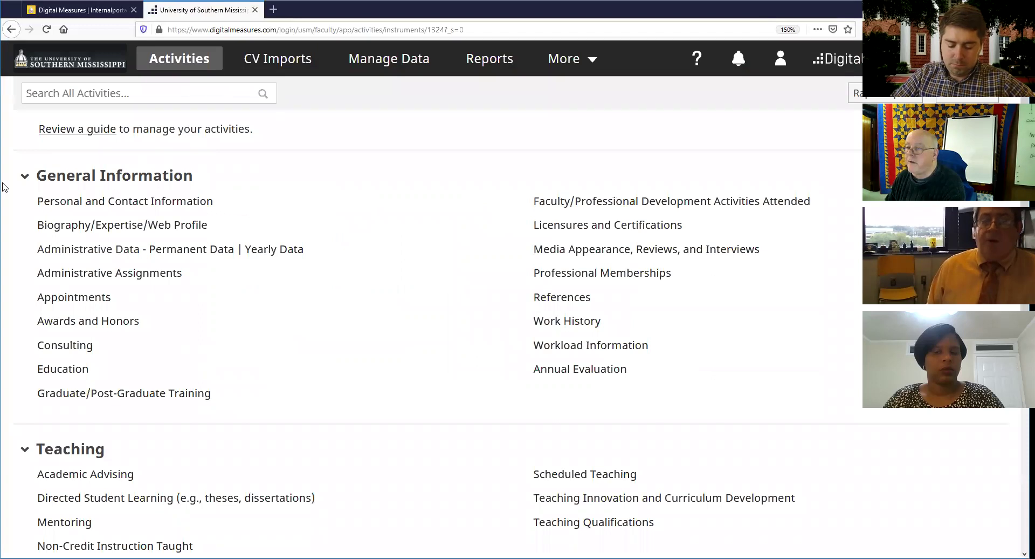
Collapse the General Information, Teaching, Scholarship/Research/Creative Activities and Service sections on the Activities page.
{"action": "left_click", "coordinate": [25, 176]}
{"action": "left_click", "coordinate": [27, 235]}
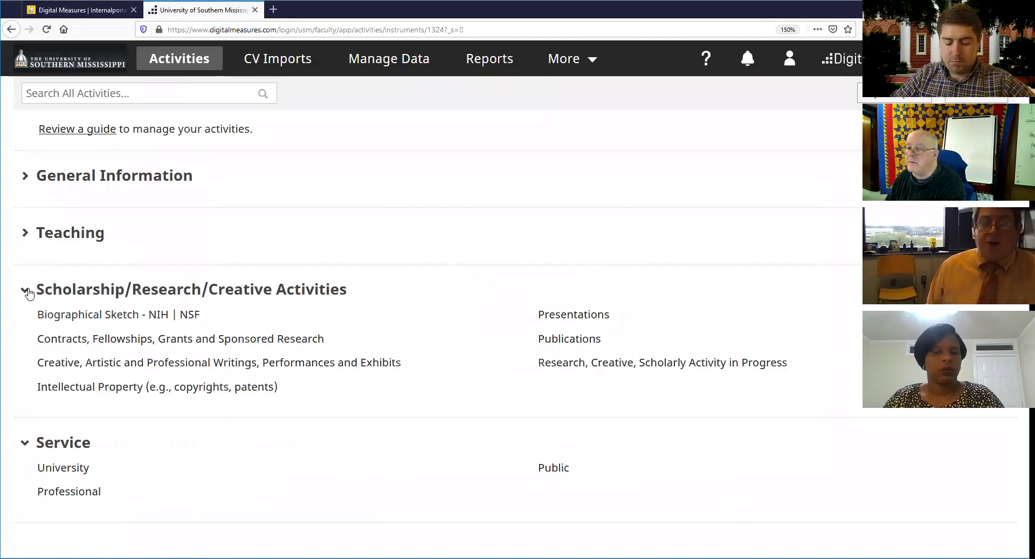
{"action": "left_click", "coordinate": [25, 289]}
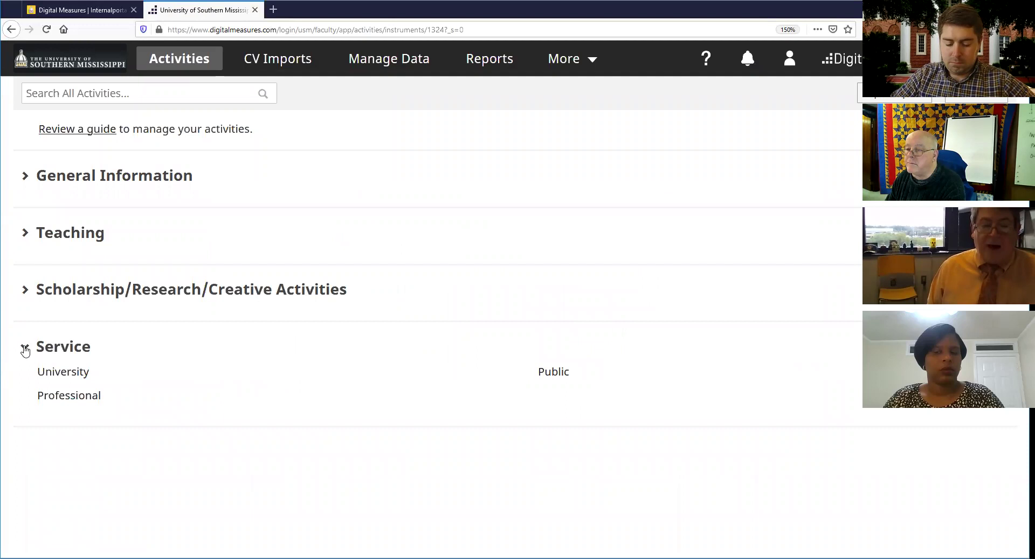
{"action": "left_click", "coordinate": [25, 348]}
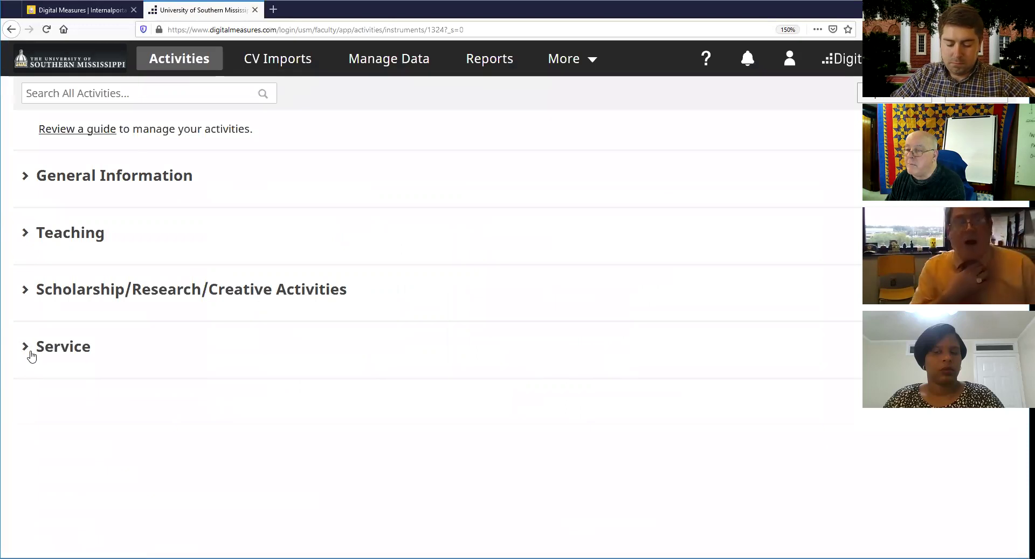